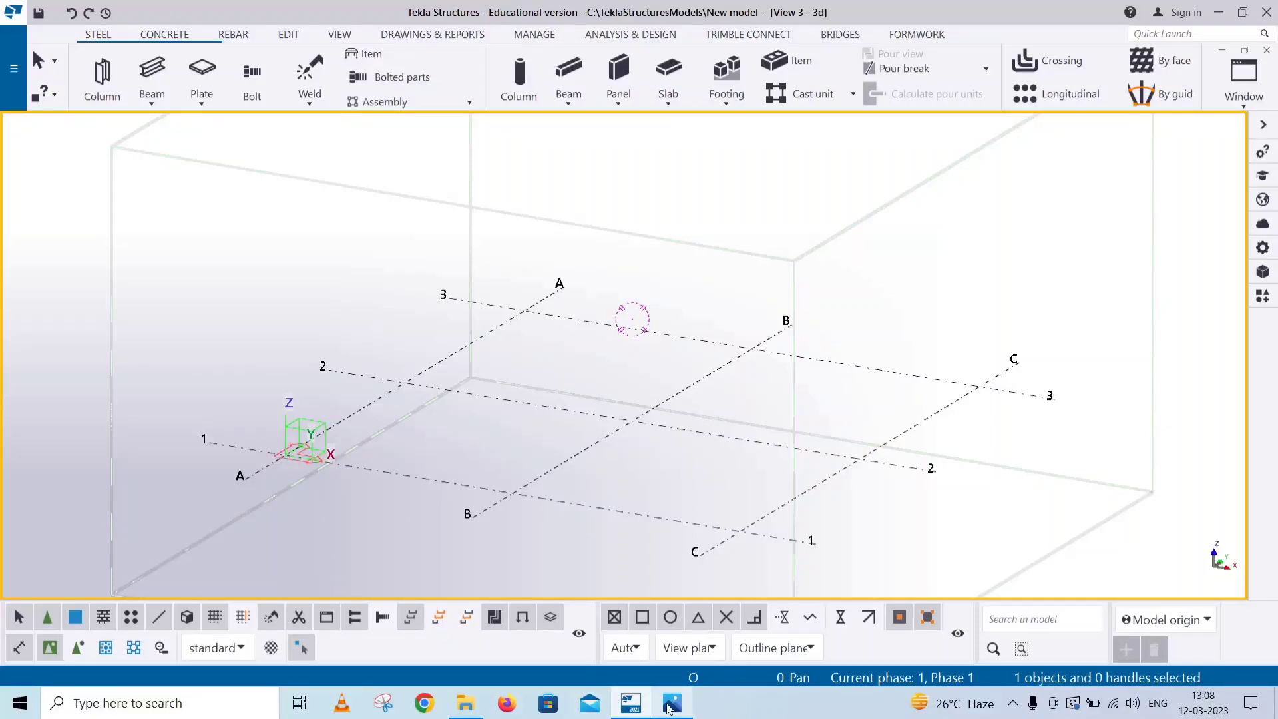
After checking the reference drawing, make GRID @2 a visible view and open that elevation
mouse_move(671, 703)
left_click(667, 599)
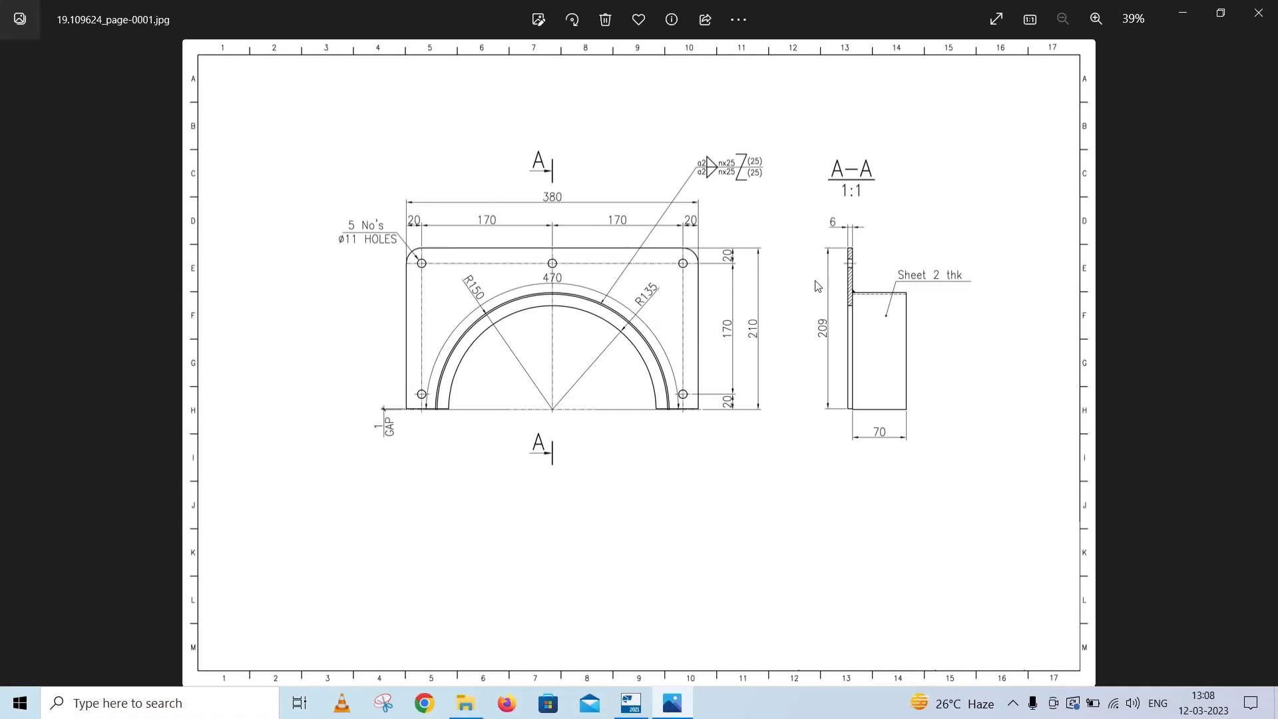
scroll(639, 275, "up", 2)
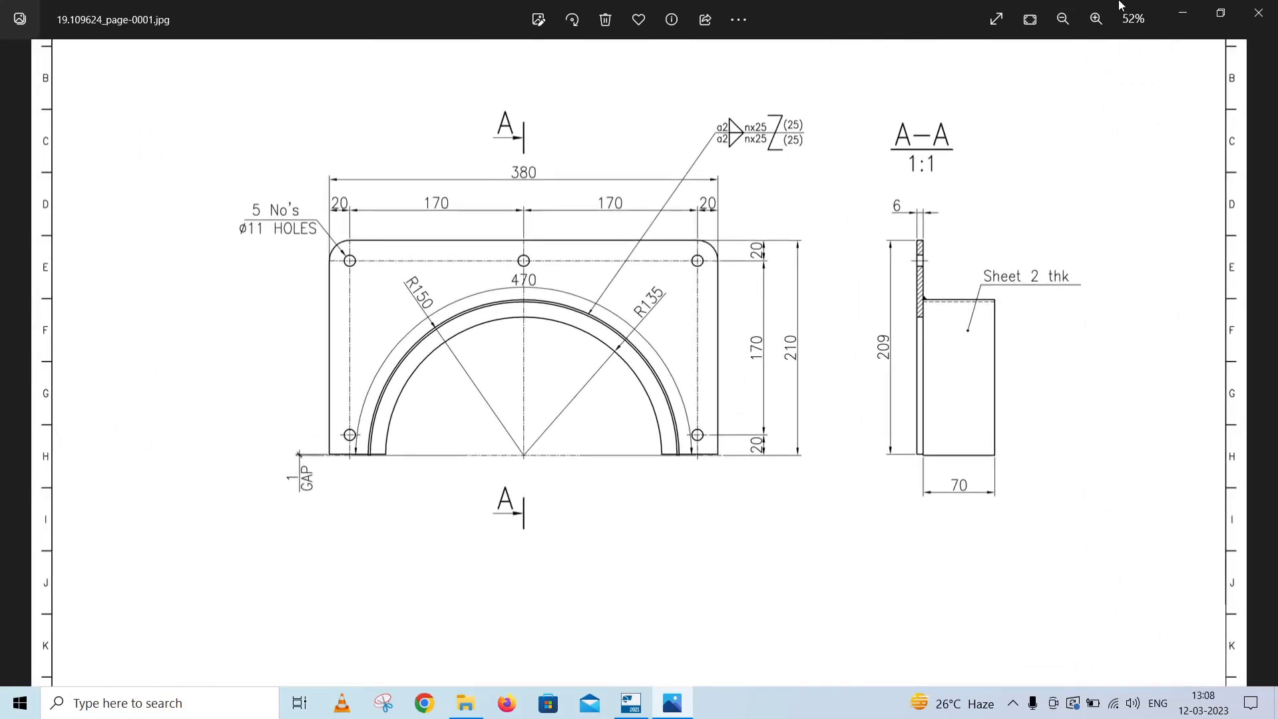
left_click(1178, 12)
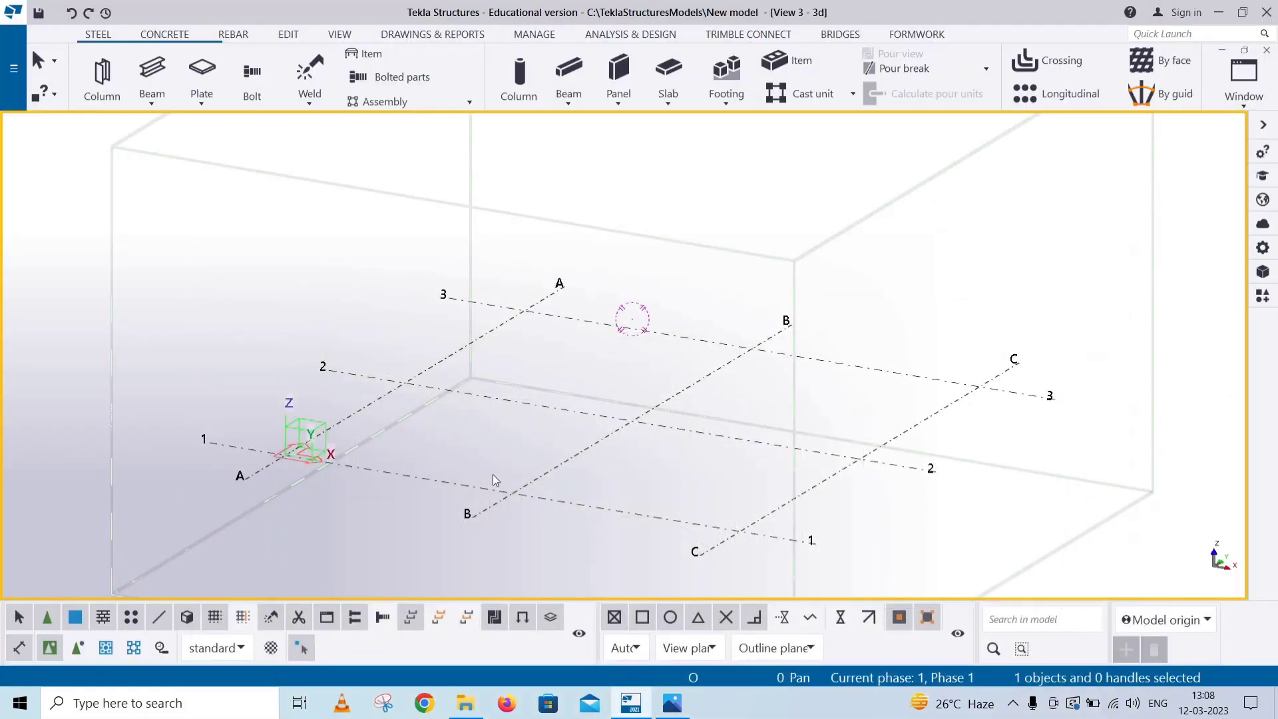
mouse_move(492, 480)
middle_mouse_down("ctrl")
mouse_move(568, 476)
mouse_move(499, 484)
middle_mouse_up("ctrl")
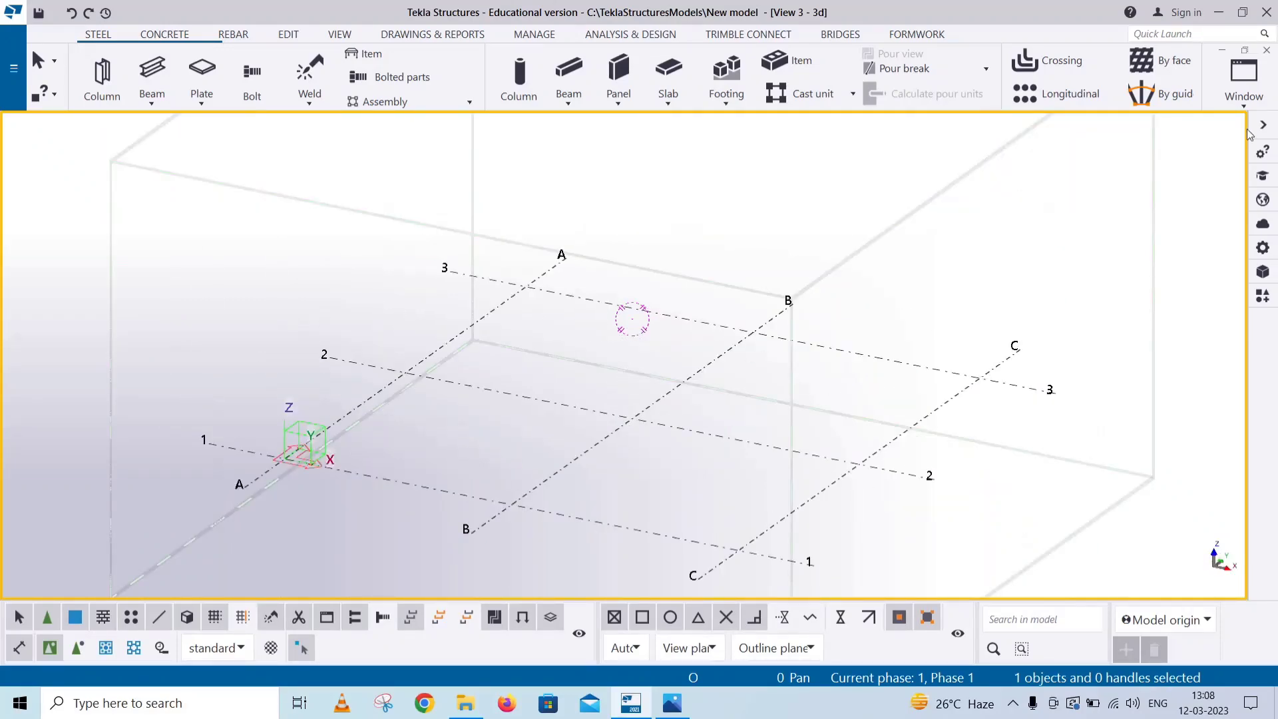
left_click(1243, 85)
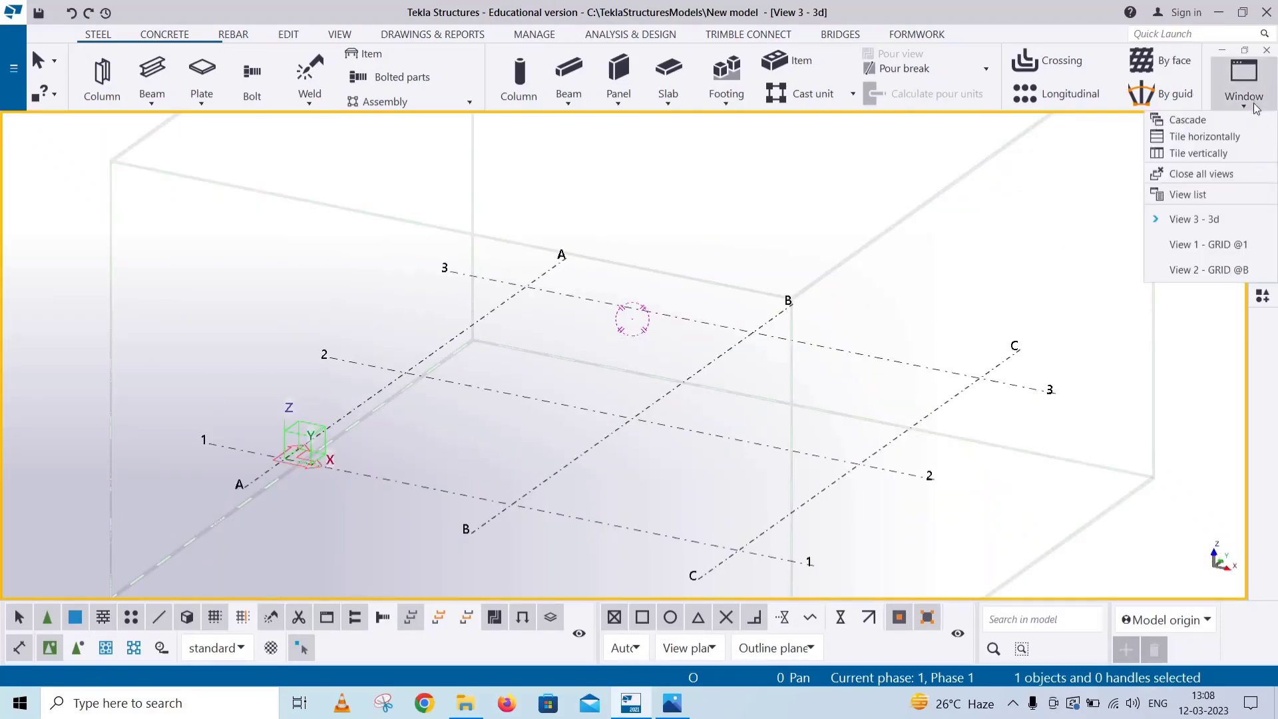
left_click(1186, 195)
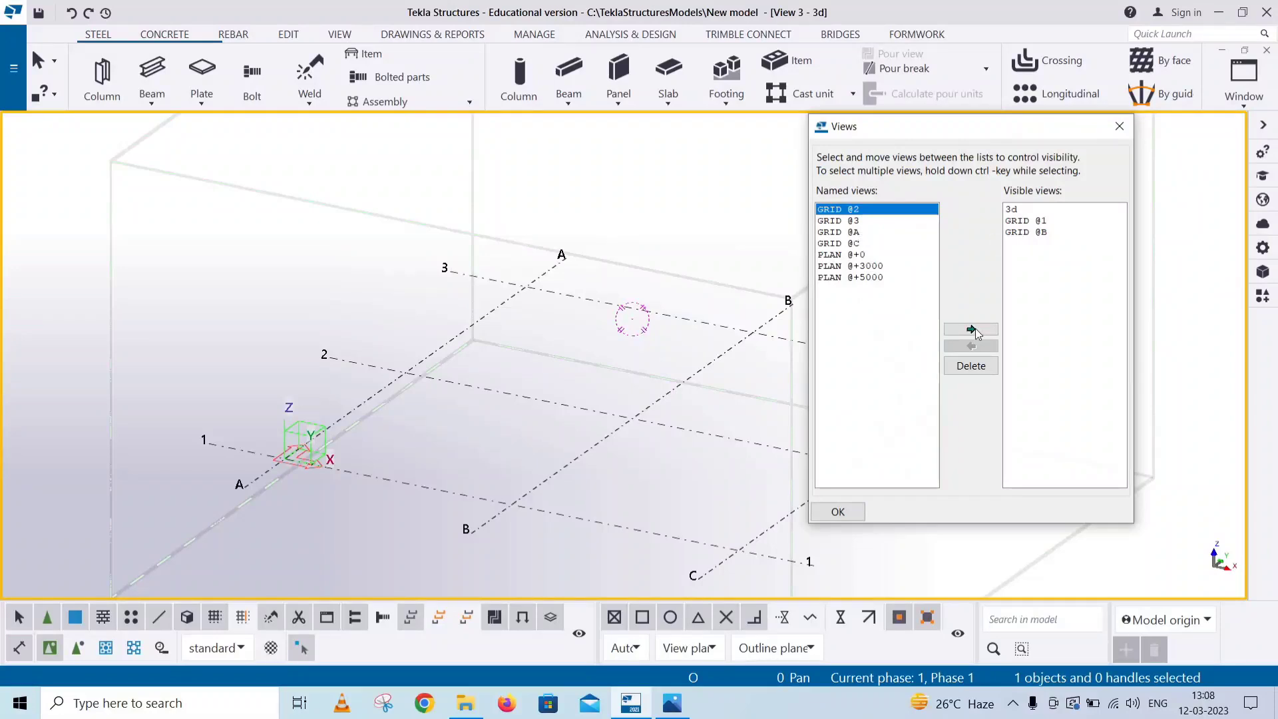
left_click(975, 329)
left_click(837, 511)
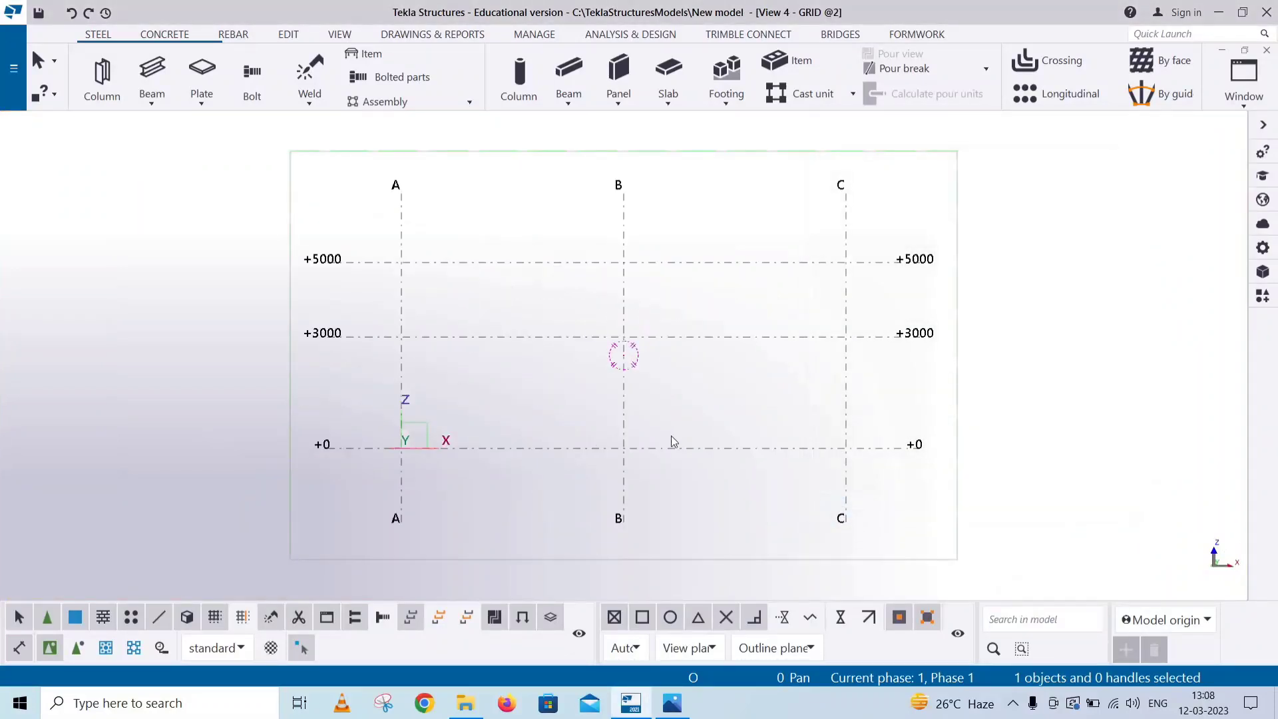
scroll(640, 440, "up", 3)
scroll(565, 422, "up", 1)
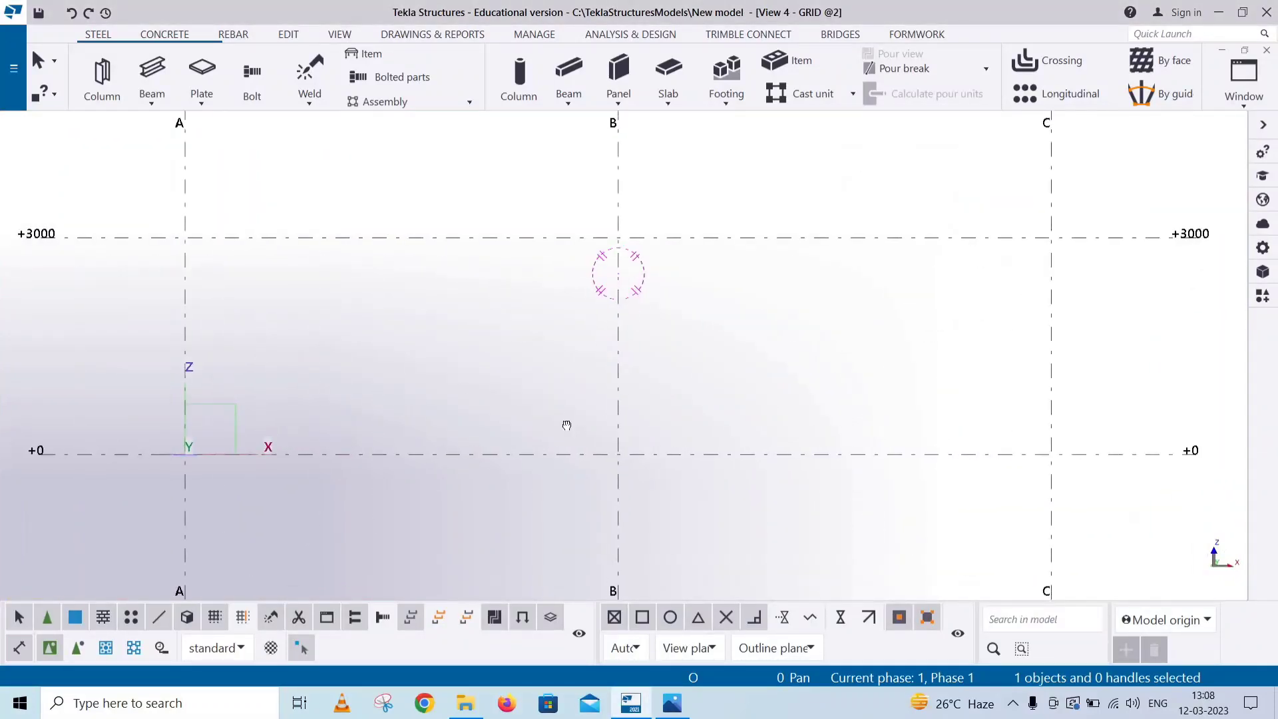
Start a corner-point plate at B/+0 and enter the 210 plate height
left_click(202, 104)
left_click(205, 127)
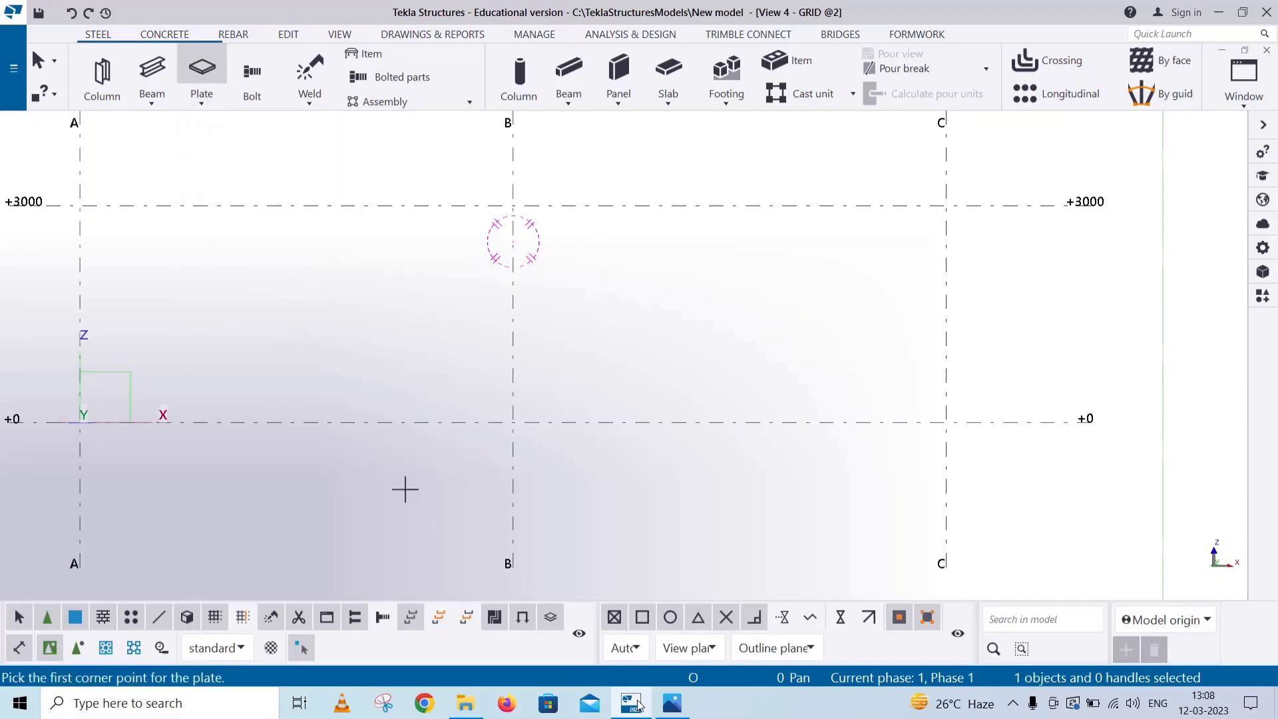
left_click(668, 704)
left_click(668, 707)
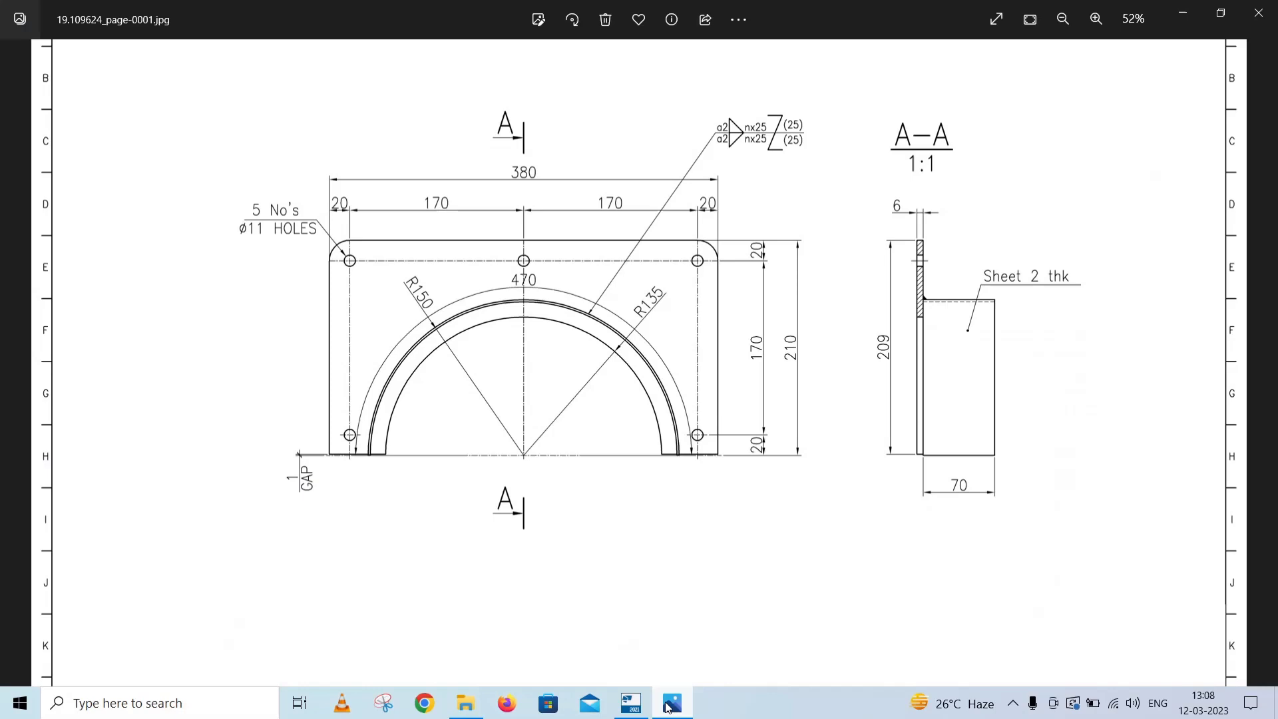
left_click(668, 707)
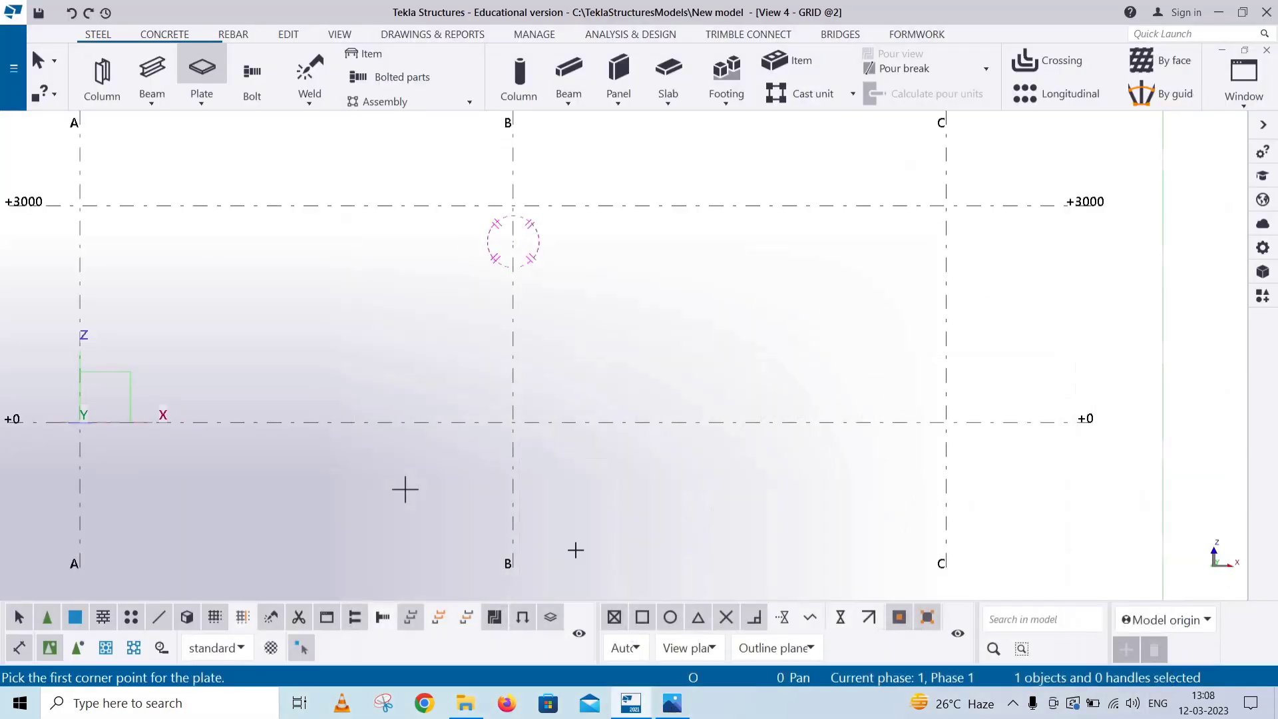
left_click(512, 421)
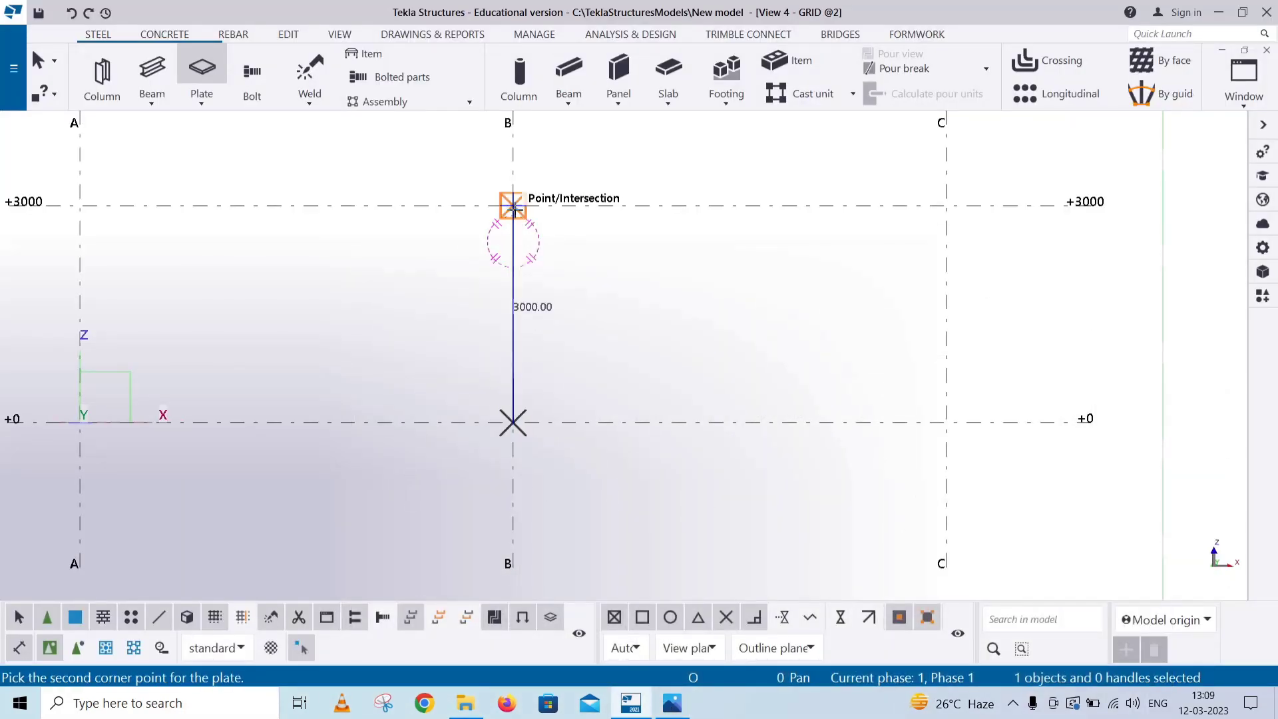
type("210")
key("Return")
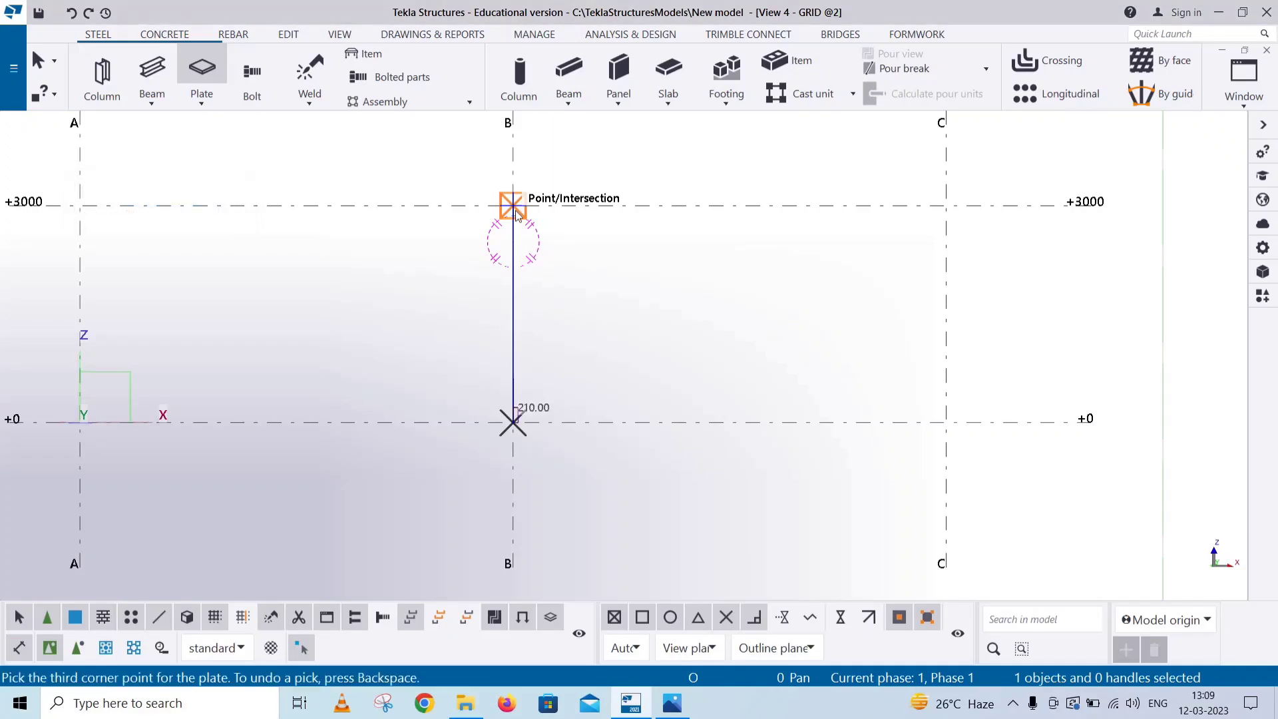
scroll(665, 337, "up", 1)
scroll(702, 422, "up", 4)
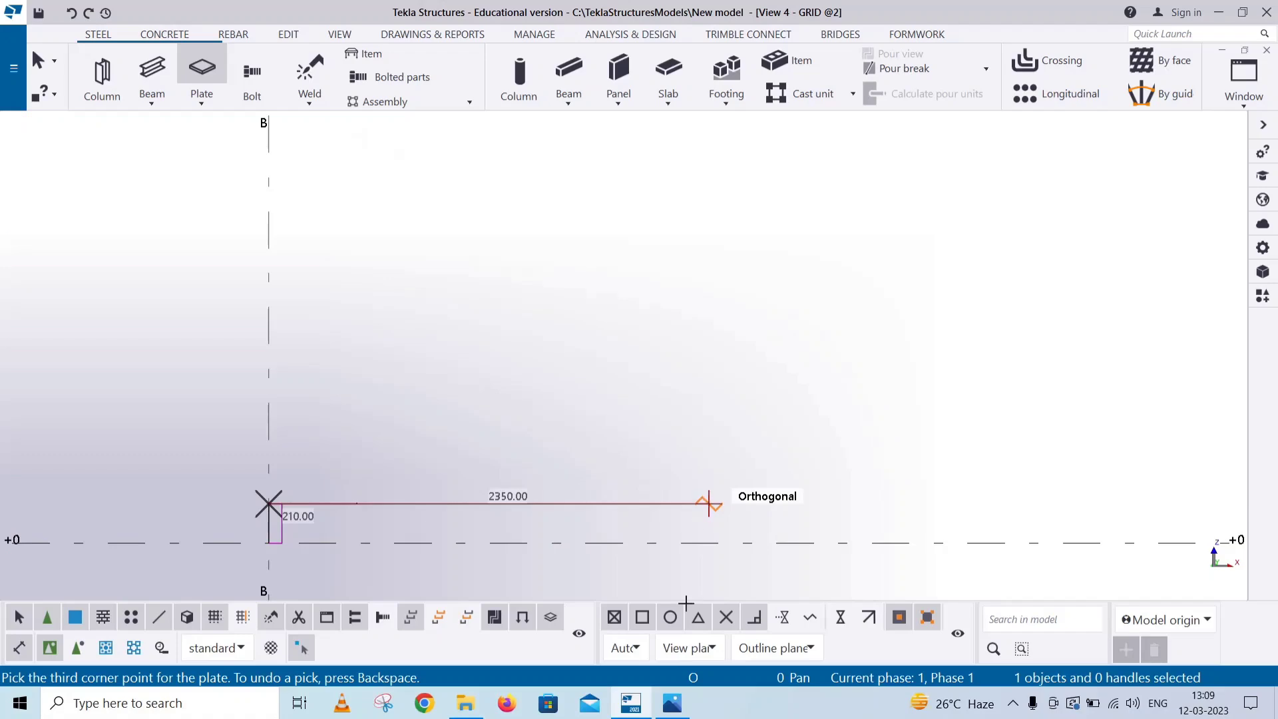
Enter the 380 width, place the closing corner to create the plate, and select it
left_click(672, 702)
left_click(672, 702)
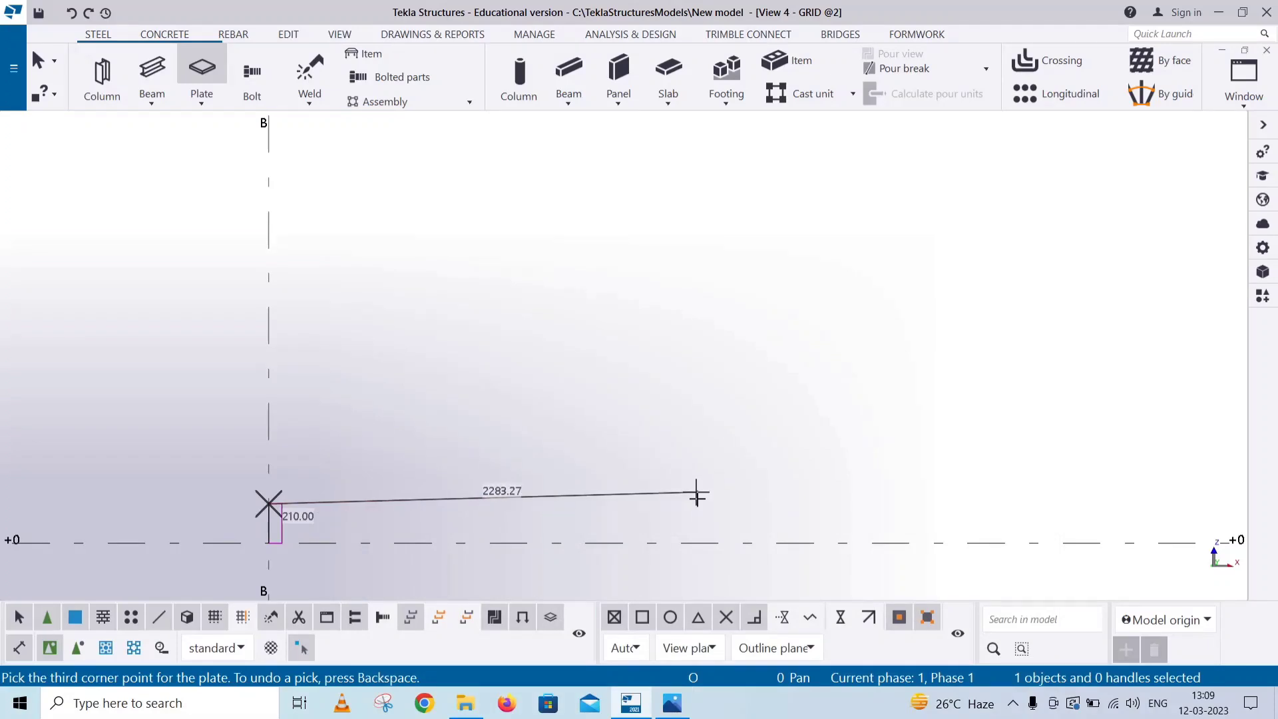
type("380")
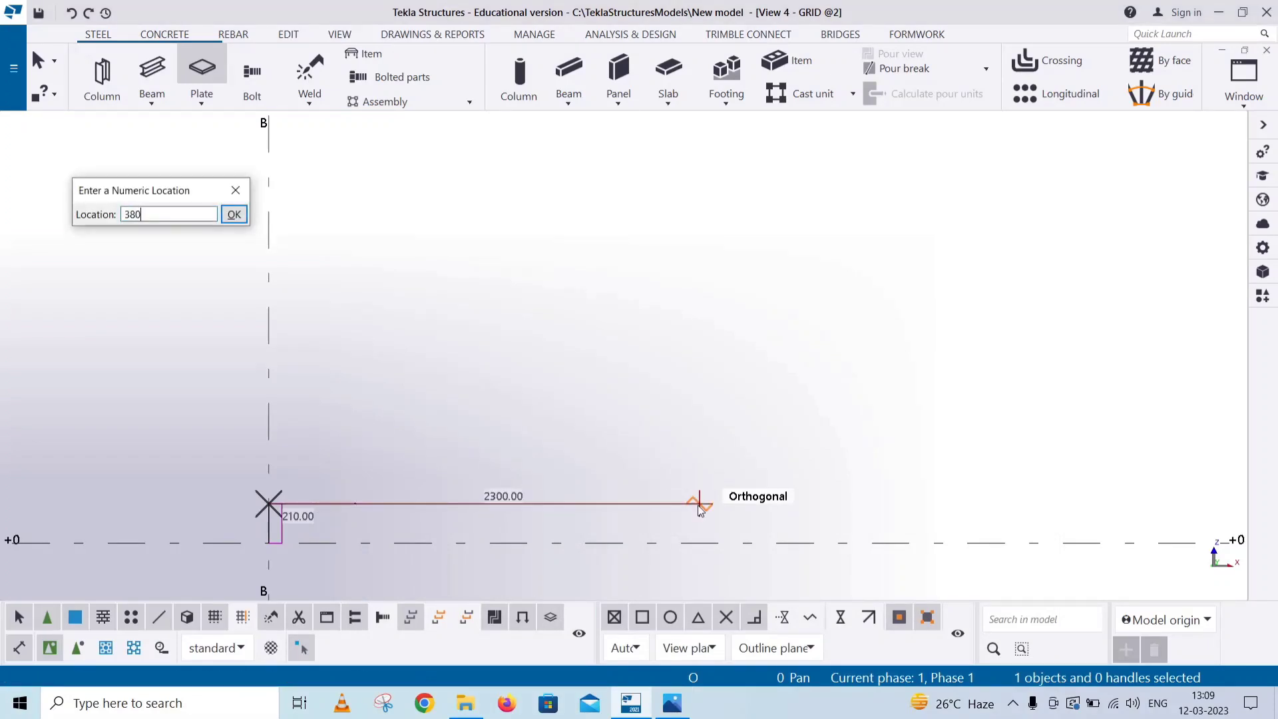
key("Return")
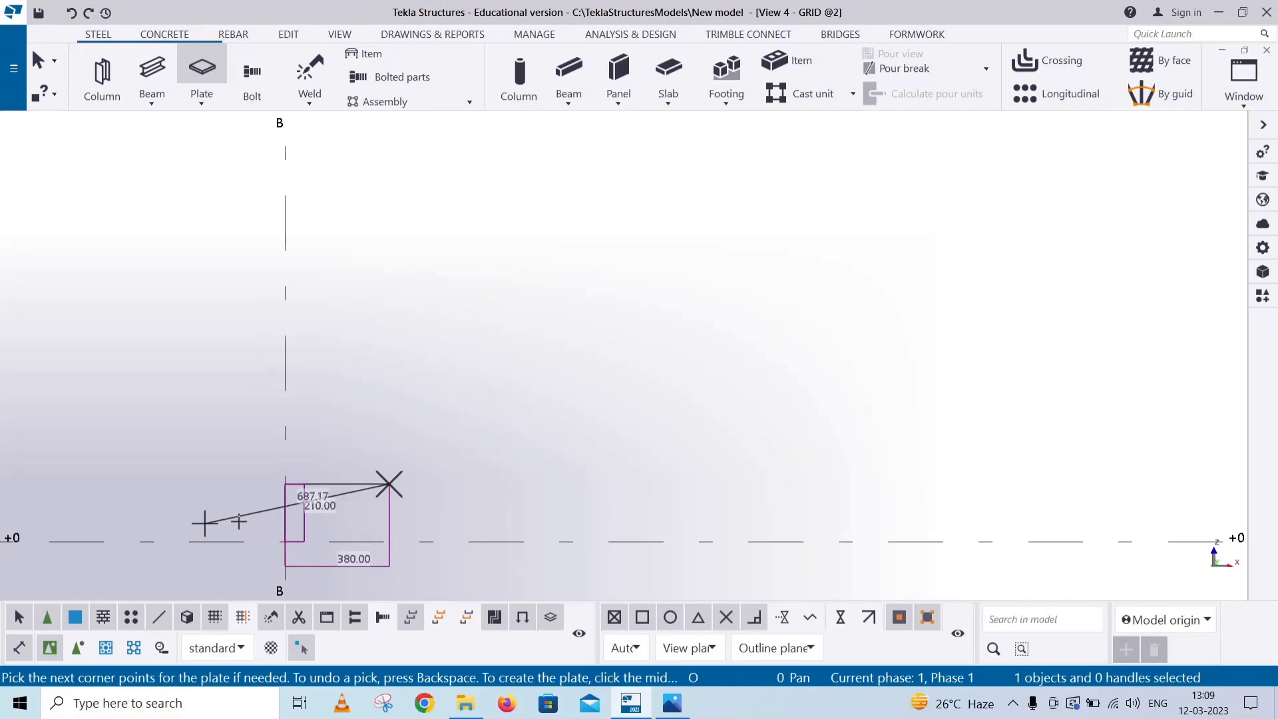
middle_click_drag(206, 521, 488, 471)
scroll(613, 464, "up", 1)
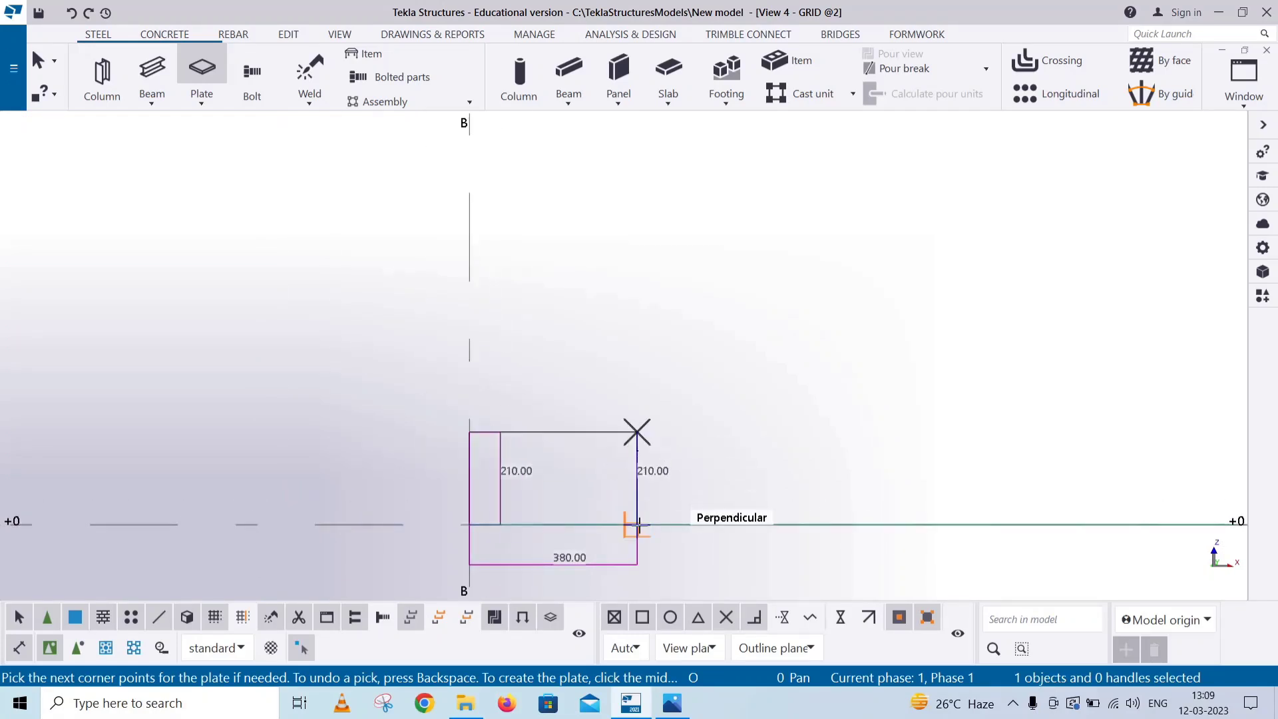
left_click(637, 525)
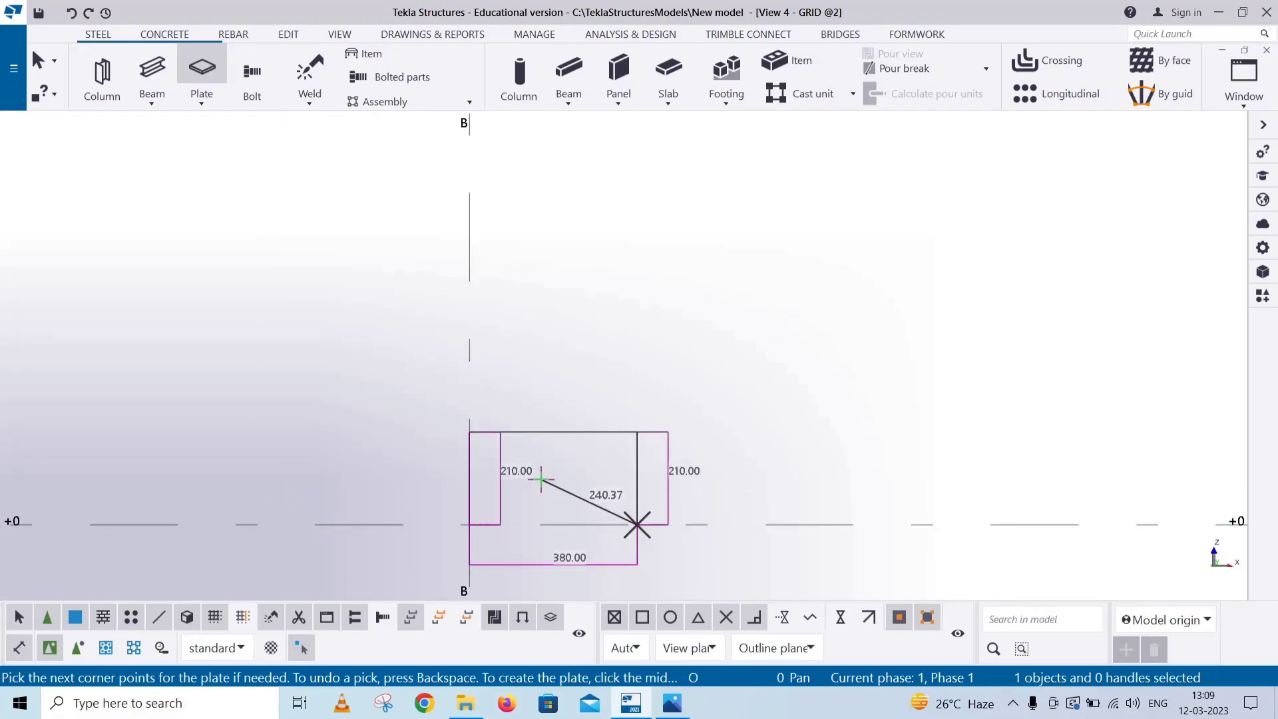
middle_click(540, 480)
middle_click_drag(374, 479, 349, 363)
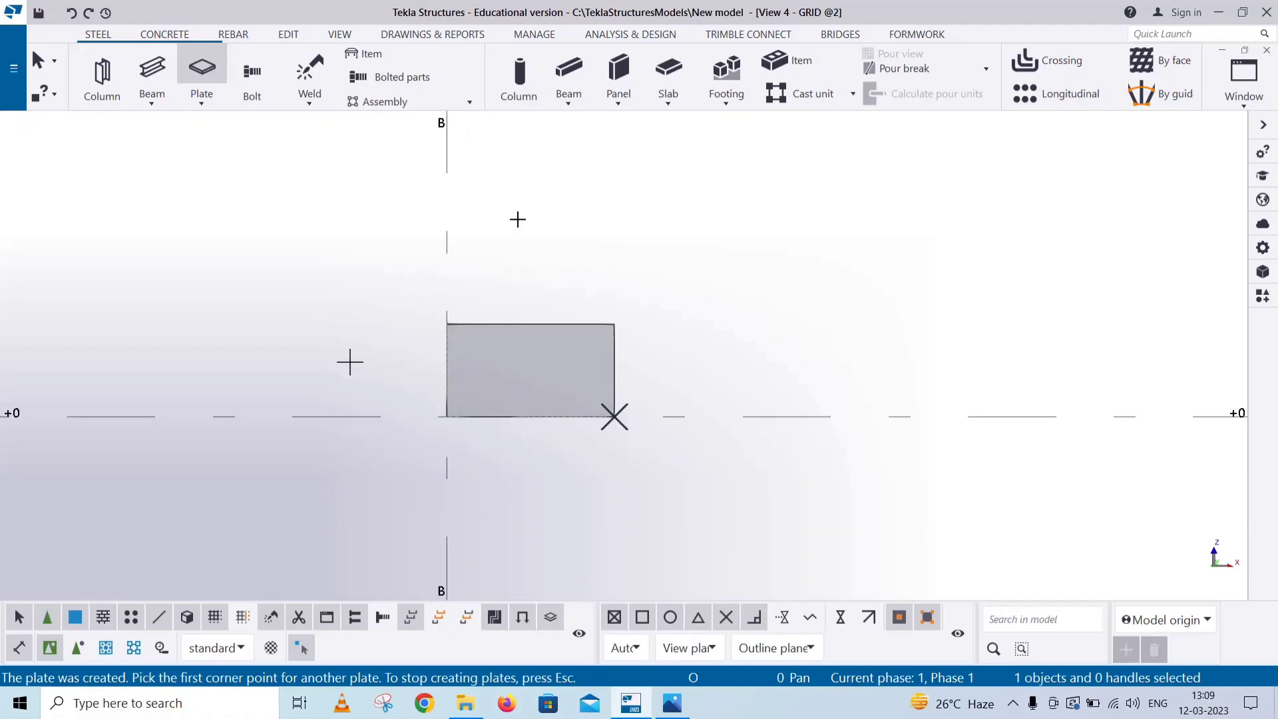
right_click(517, 216)
left_click(579, 234)
scroll(519, 315, "up", 2)
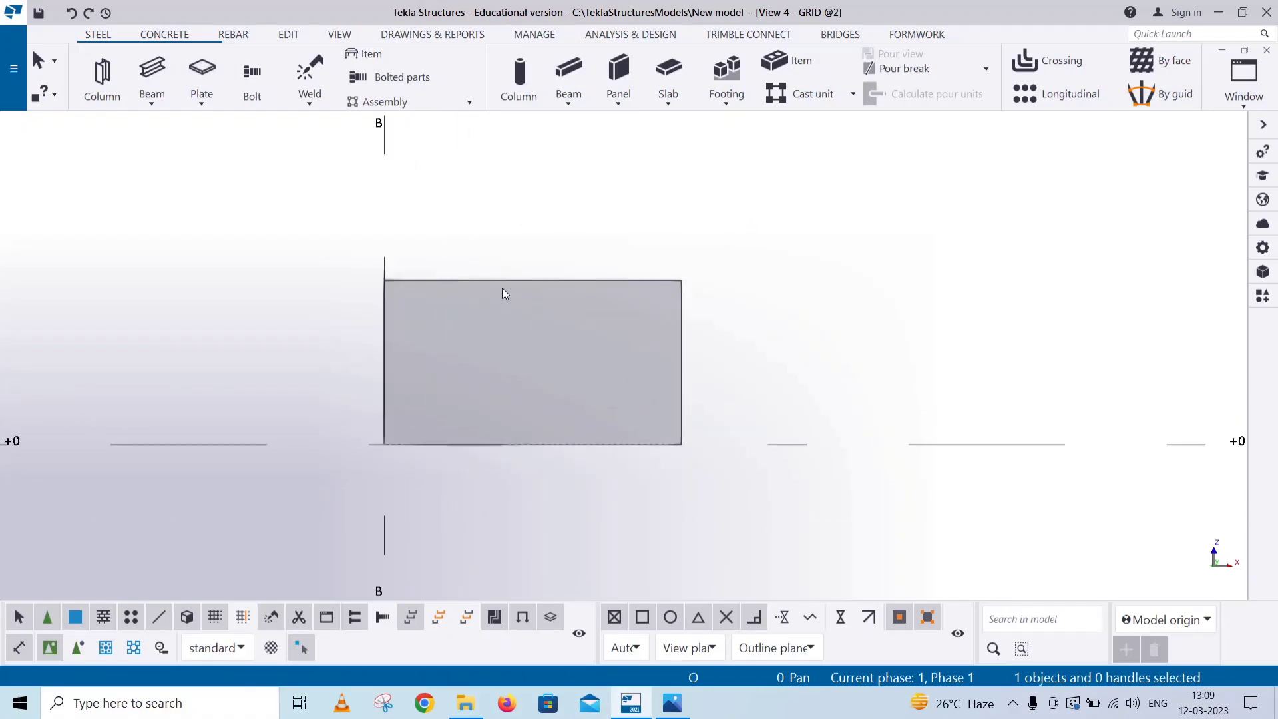
left_click(503, 287)
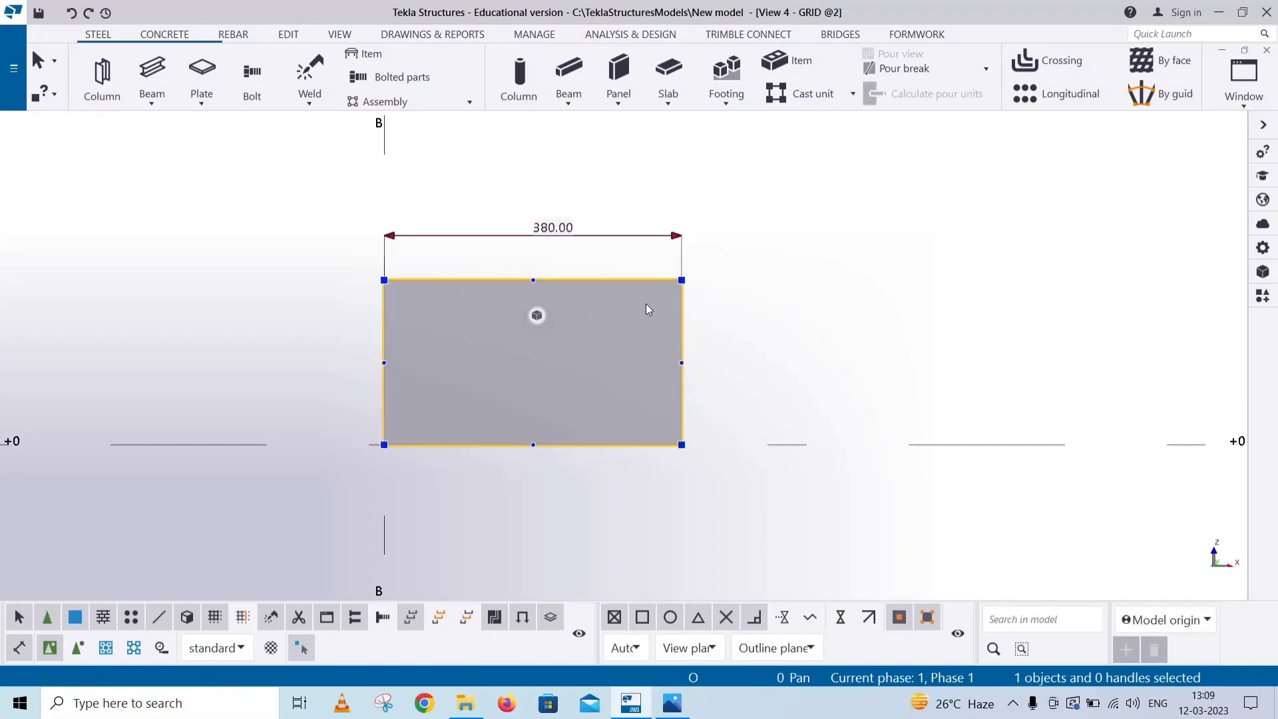
mouse_move(682, 362)
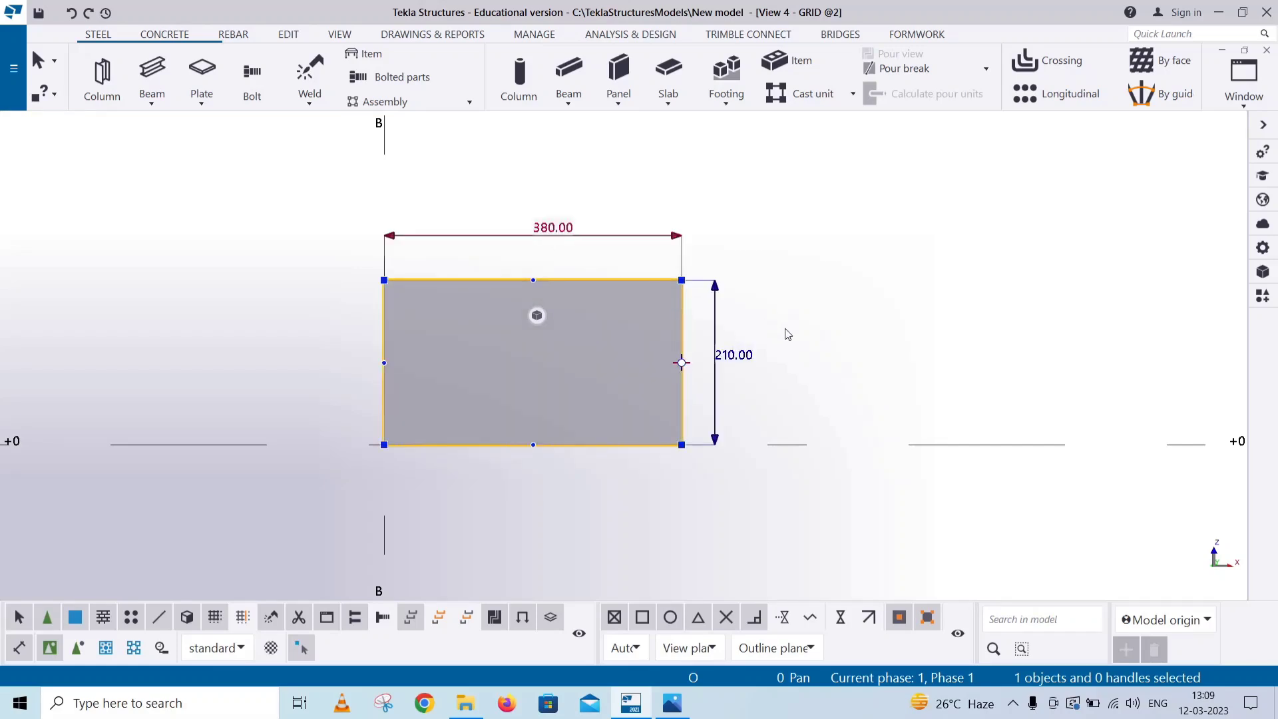
After rechecking the drawing, select the plate's top-left and top-right corner handles
left_click(671, 704)
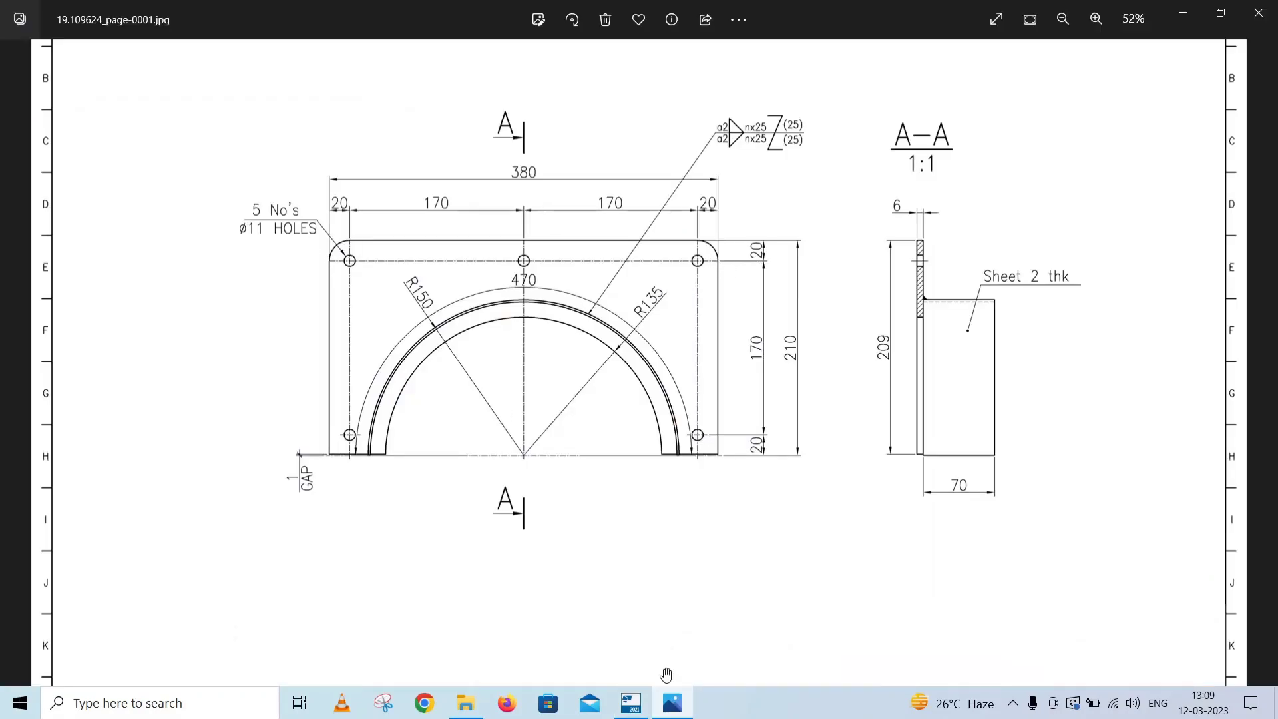
left_click(644, 704)
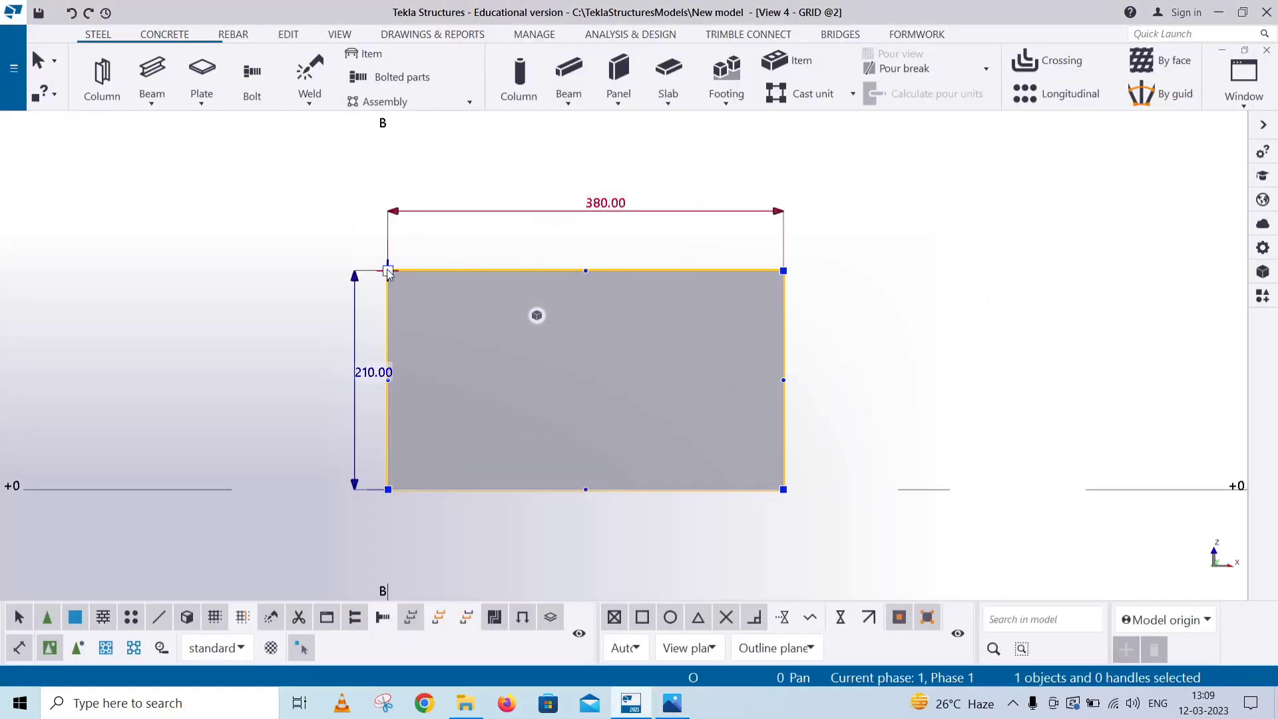
left_click(782, 271)
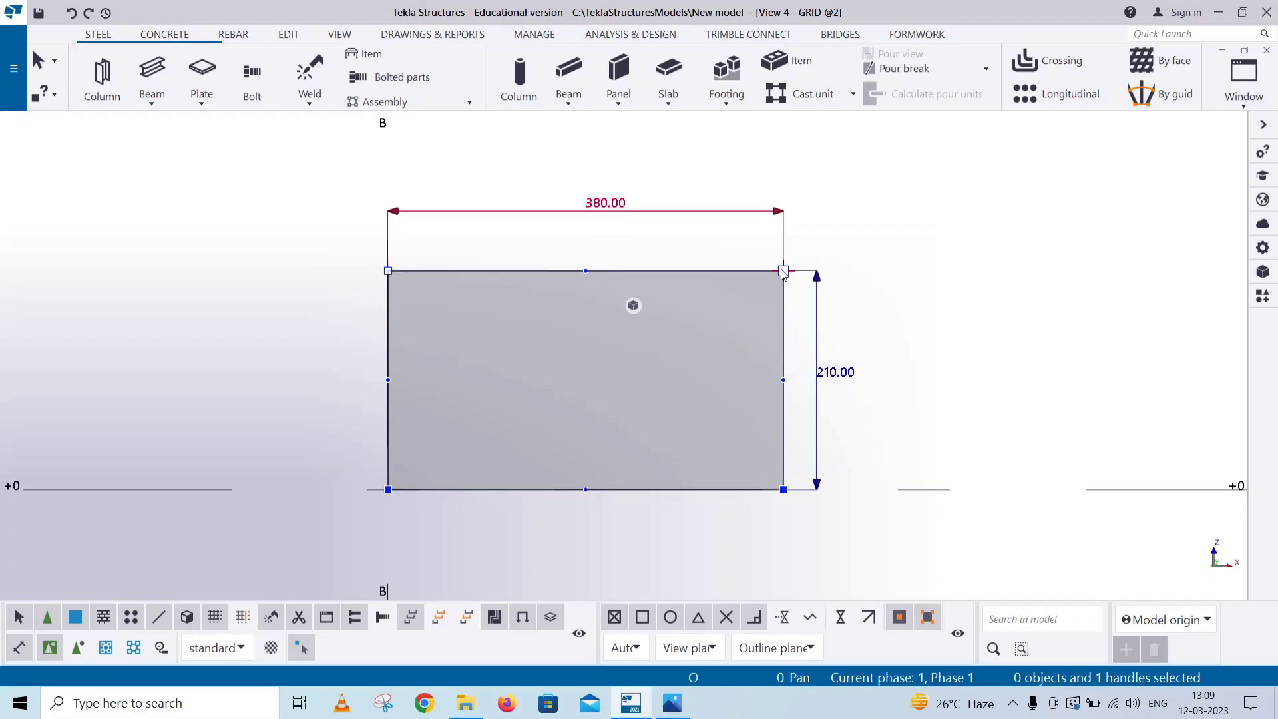
left_click(390, 271, "ctrl")
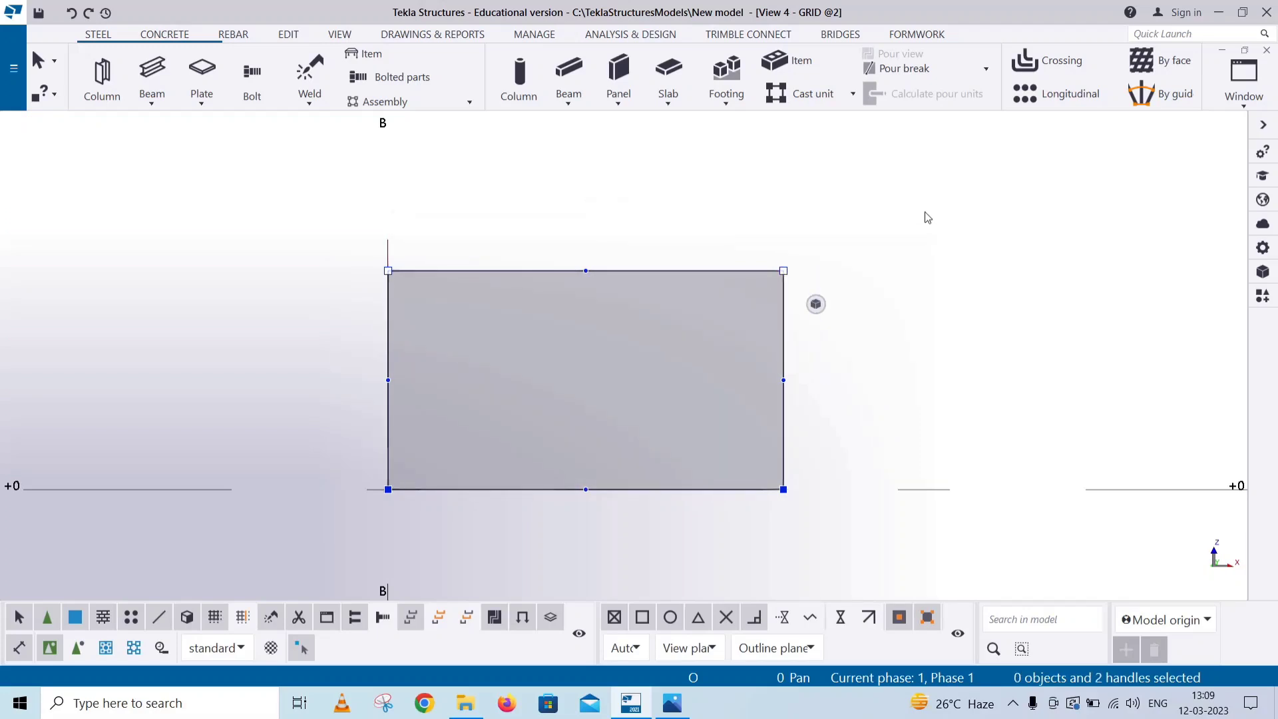
Apply Rounding with a 20 mm radius to both corners, then reopen the reference drawing
key("alt+Return")
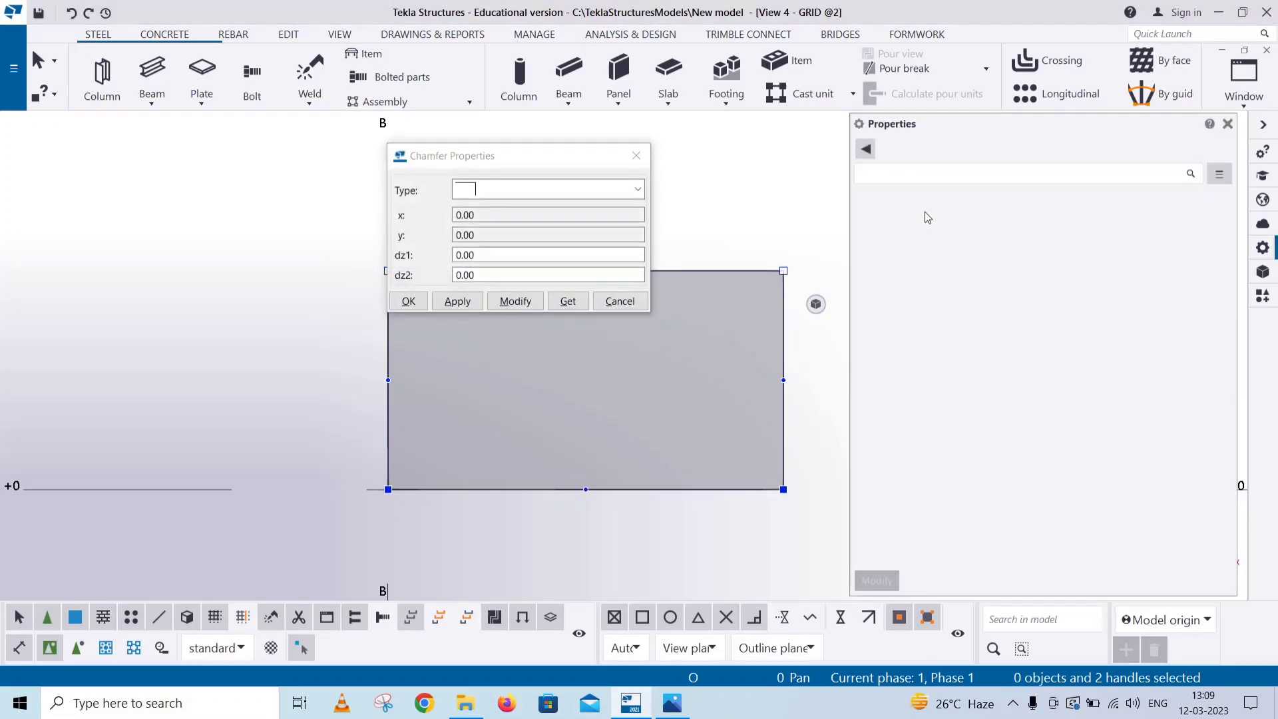
left_click(636, 156)
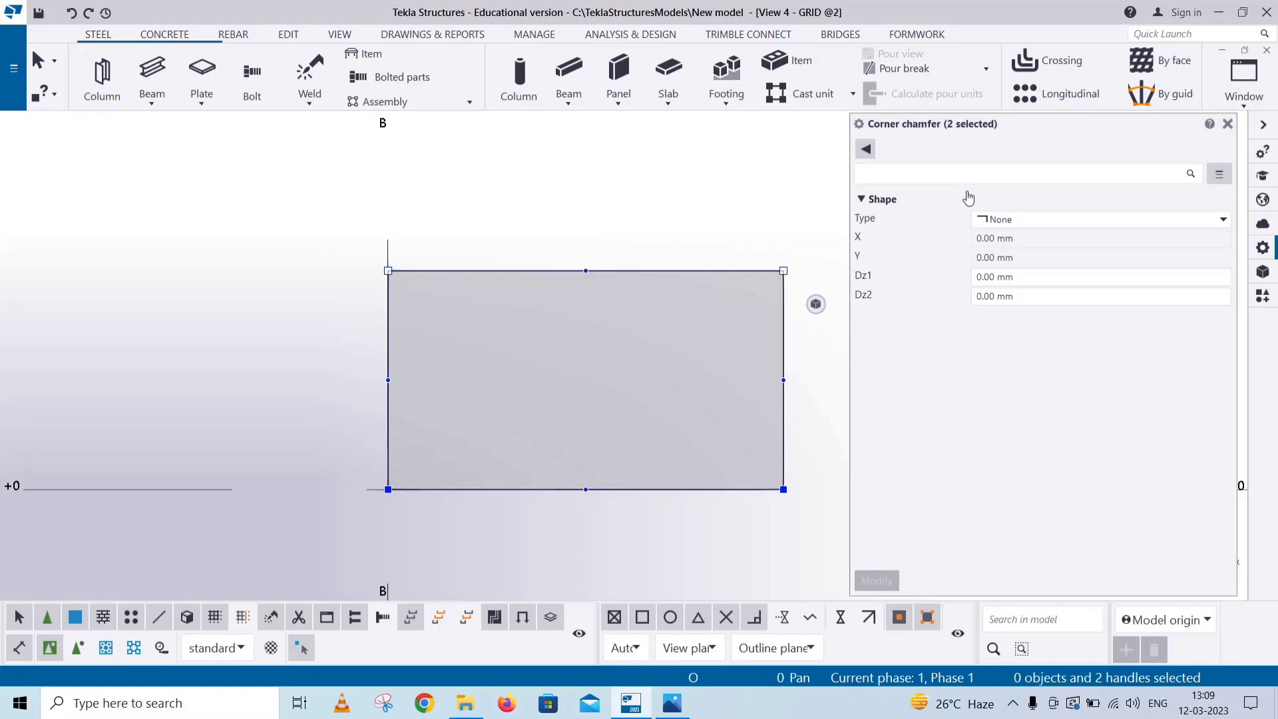
left_click(1018, 227)
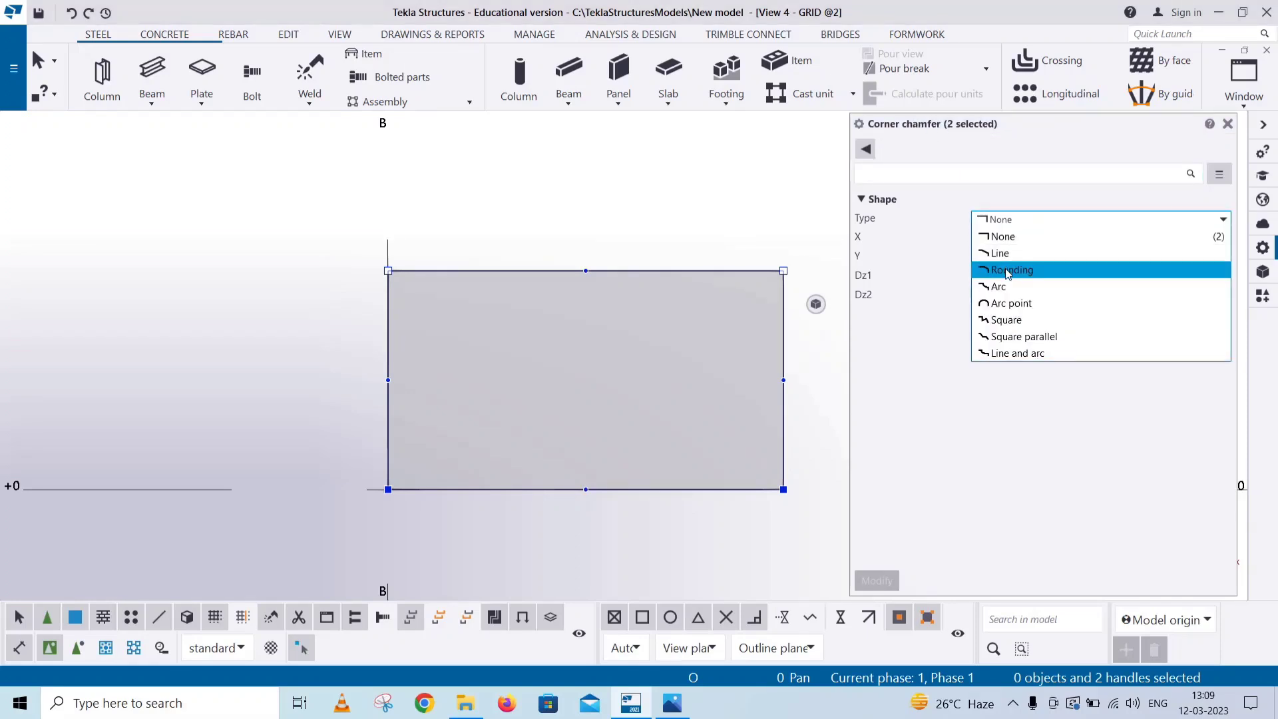
left_click(1003, 268)
left_click(981, 238)
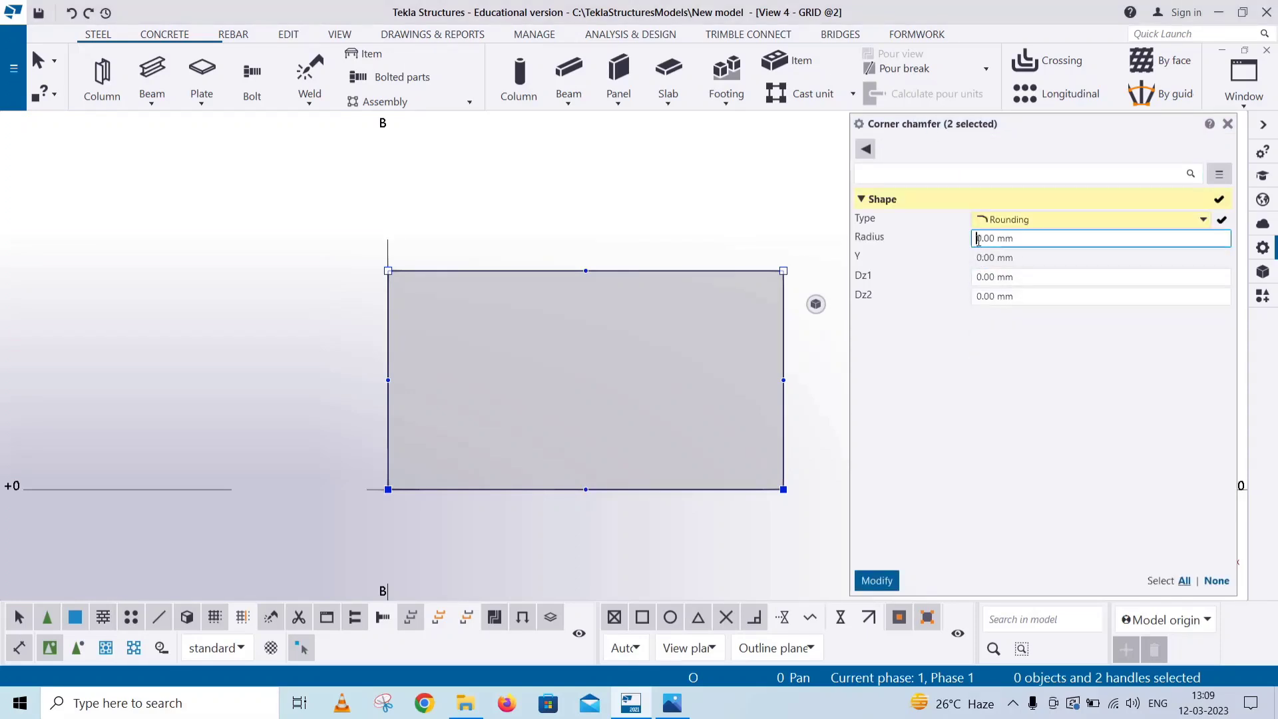
type("2")
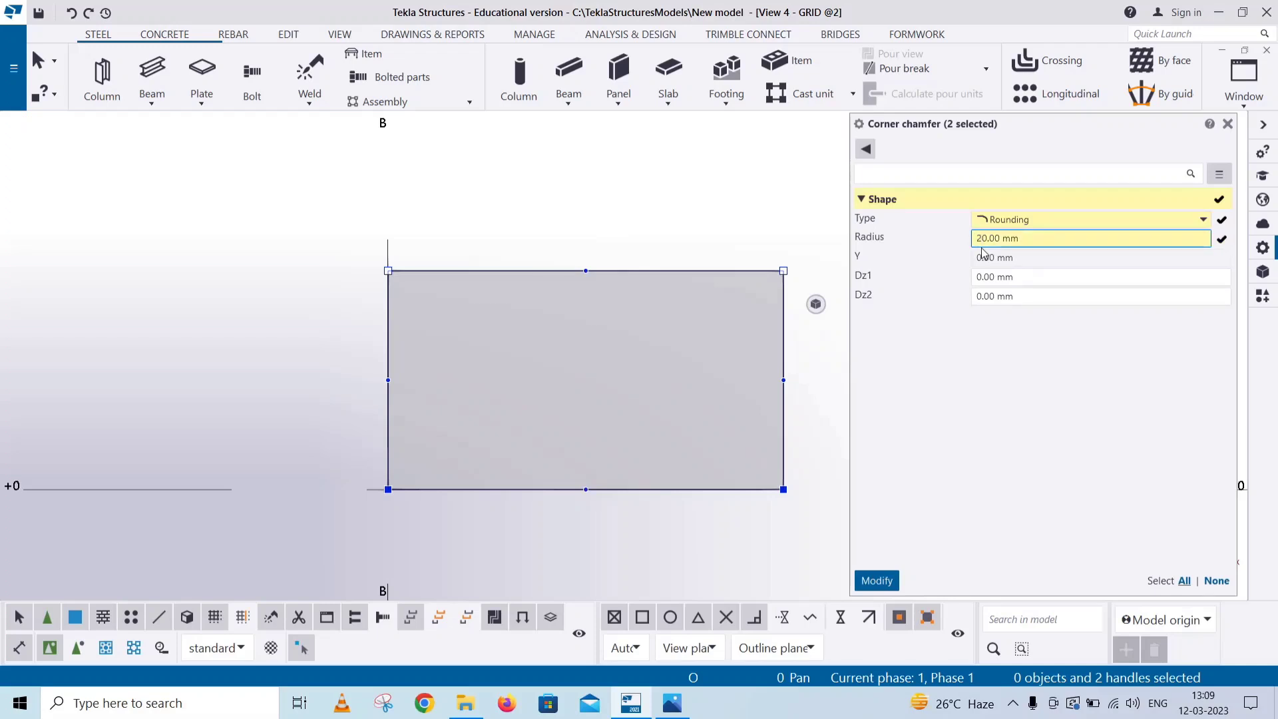
left_click(875, 580)
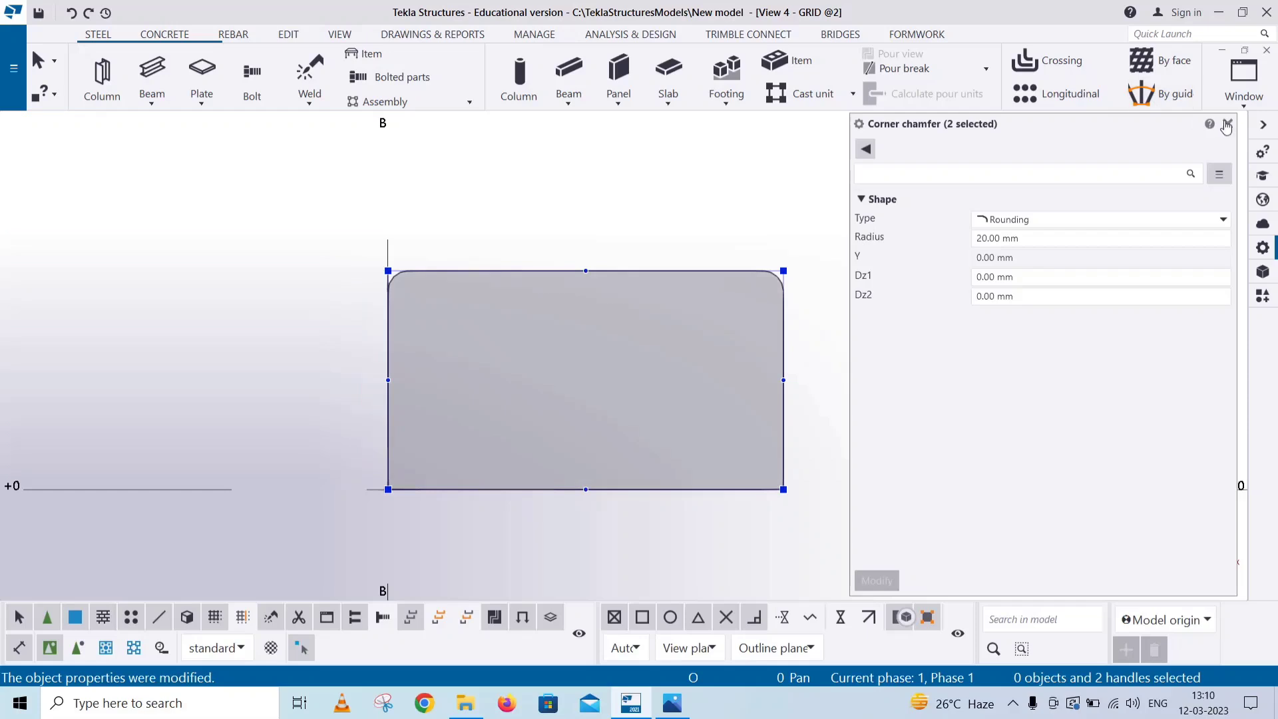
left_click(1227, 123)
left_click(676, 711)
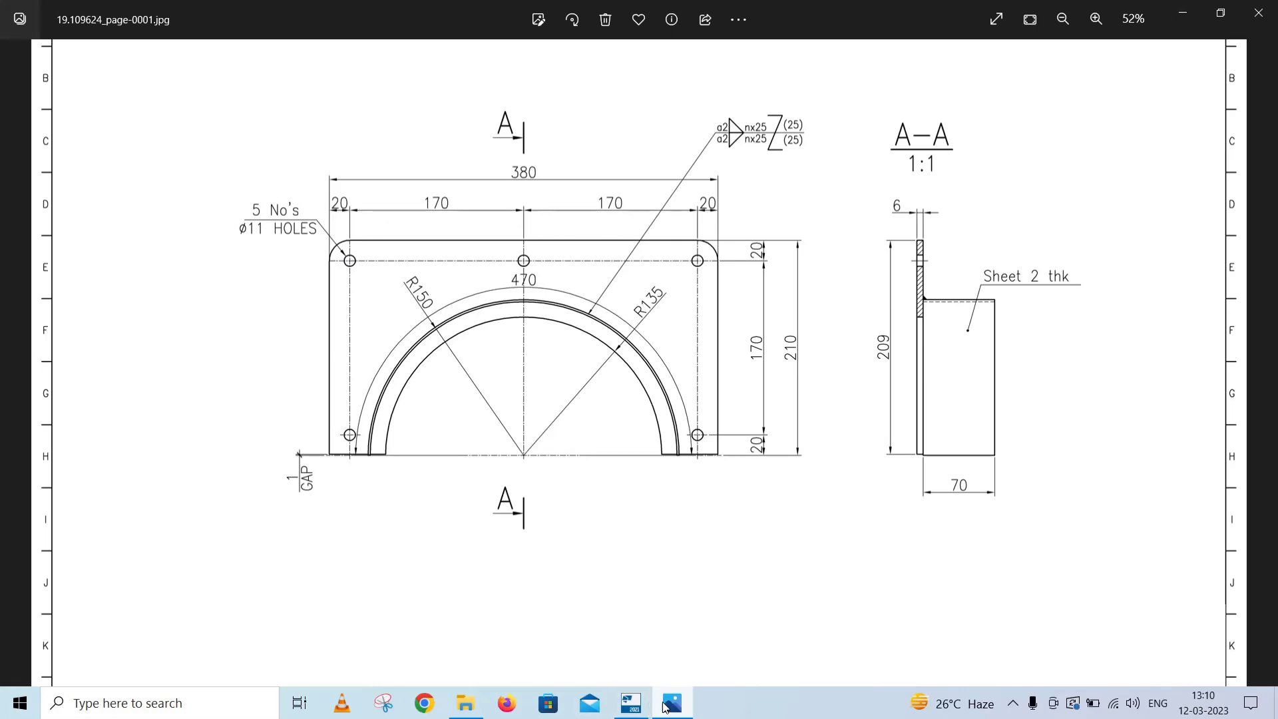
Bolt the plate from its left-edge midpoint toward the right-edge midpoint, then end the bolt command
left_click(629, 703)
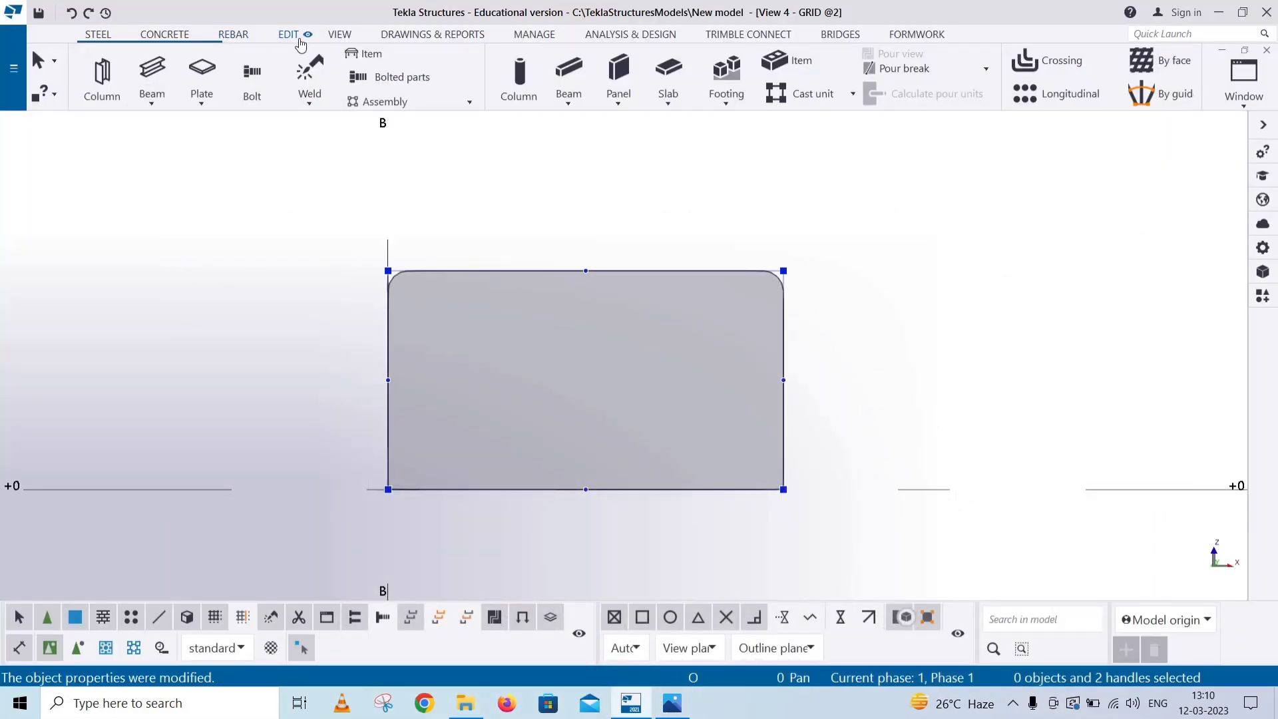
left_click(259, 90)
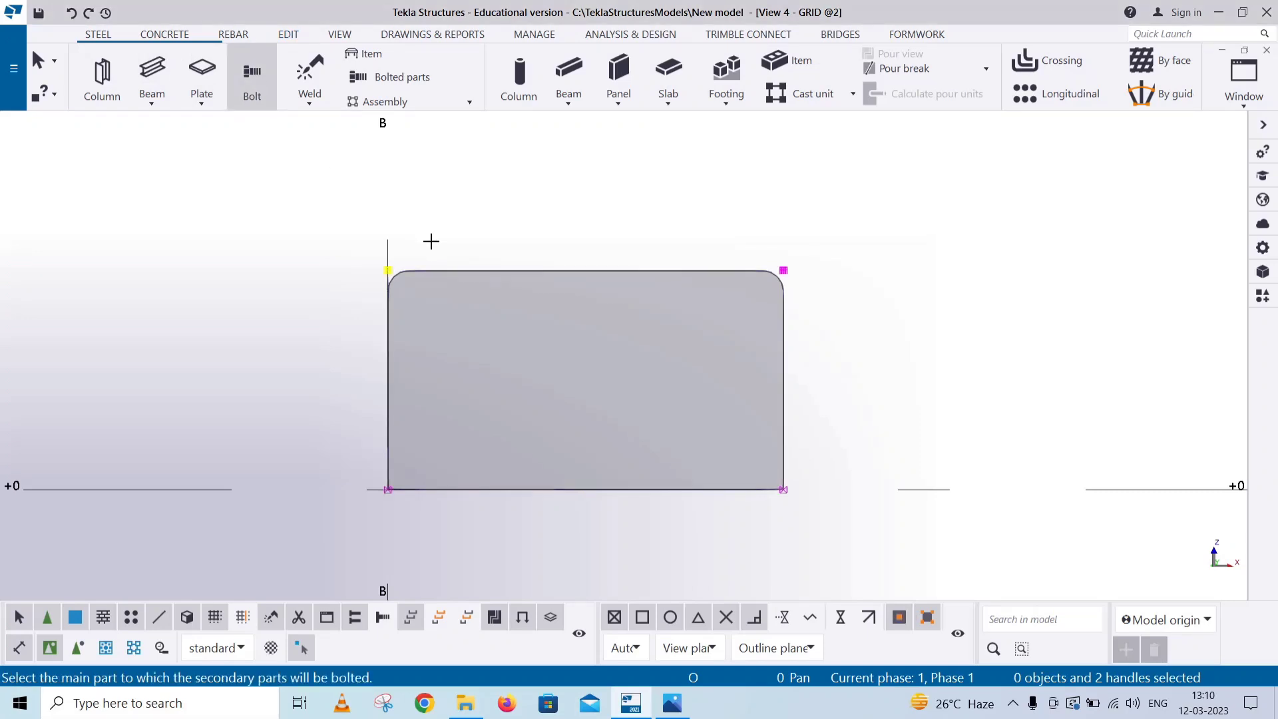
left_click(436, 271)
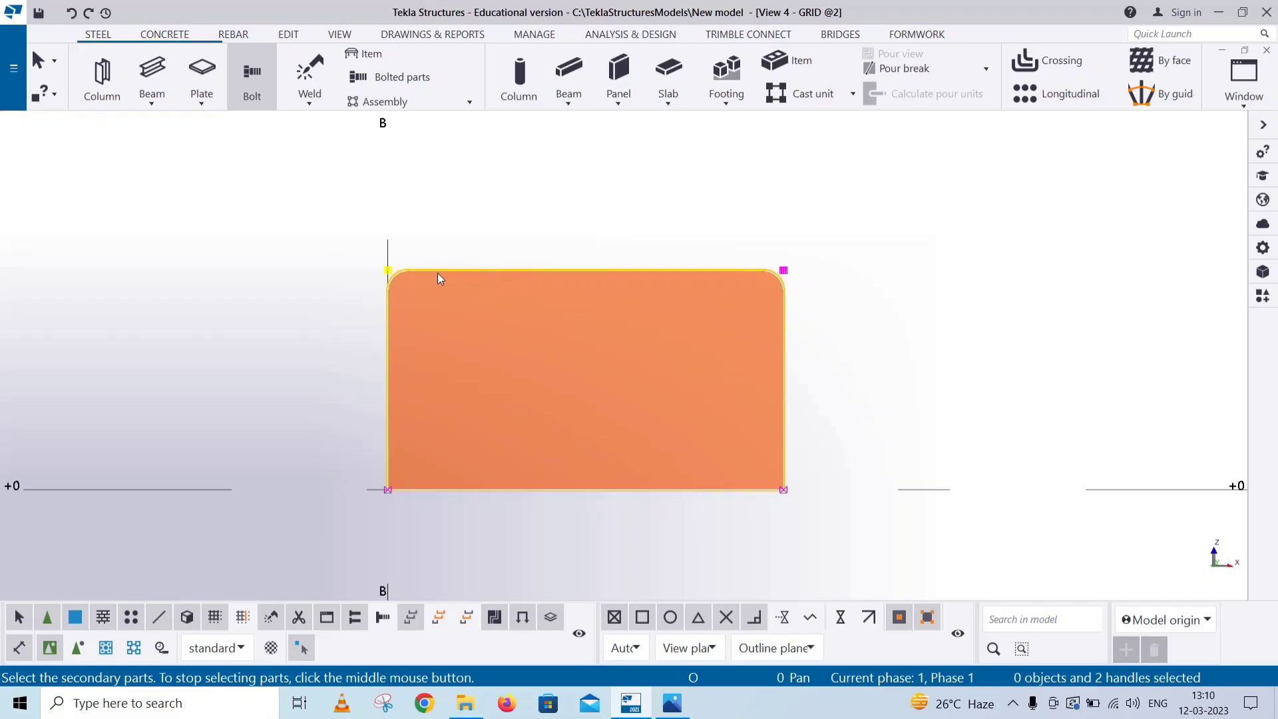
middle_click(162, 249)
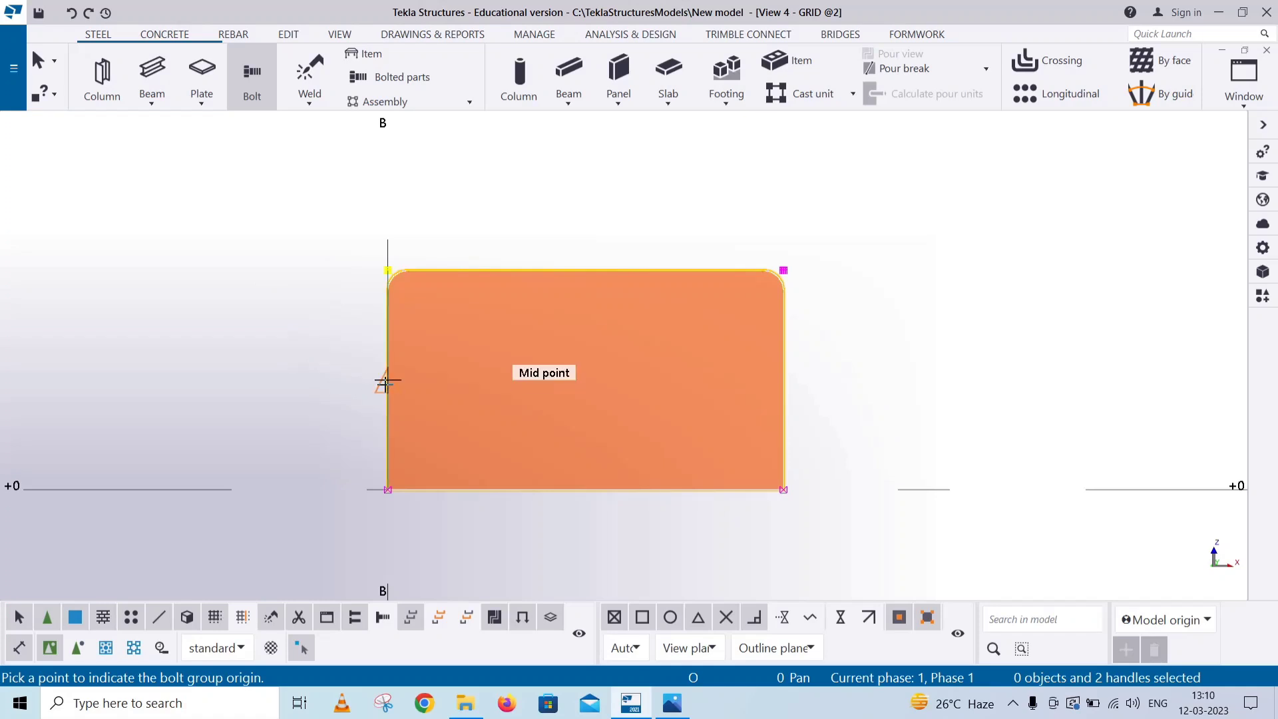
left_click(388, 381)
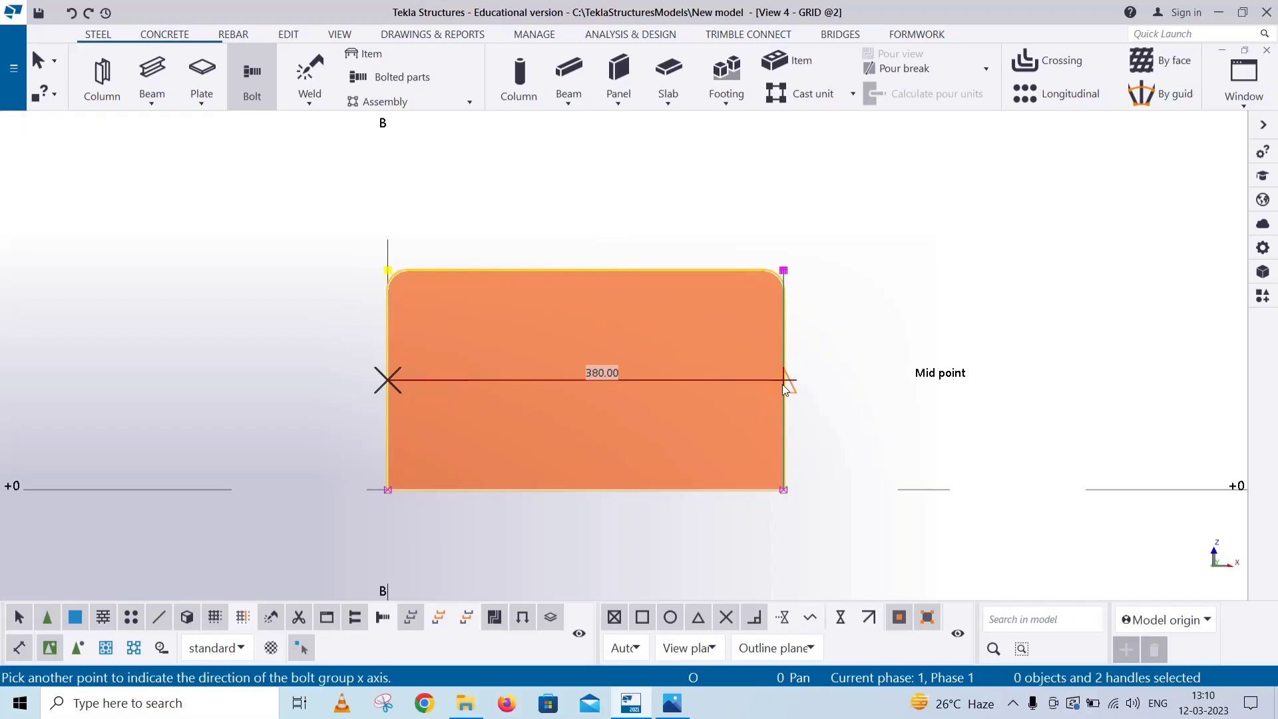
left_click(593, 389)
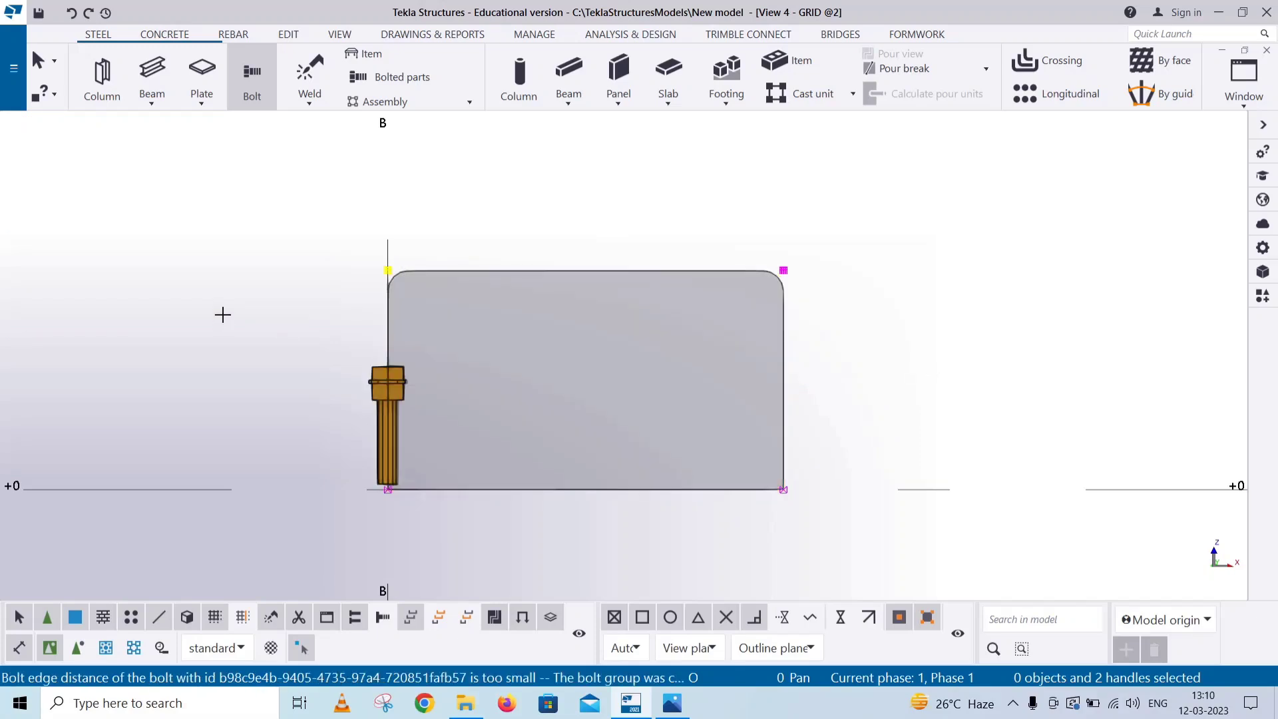
right_click(223, 272)
left_click(240, 277)
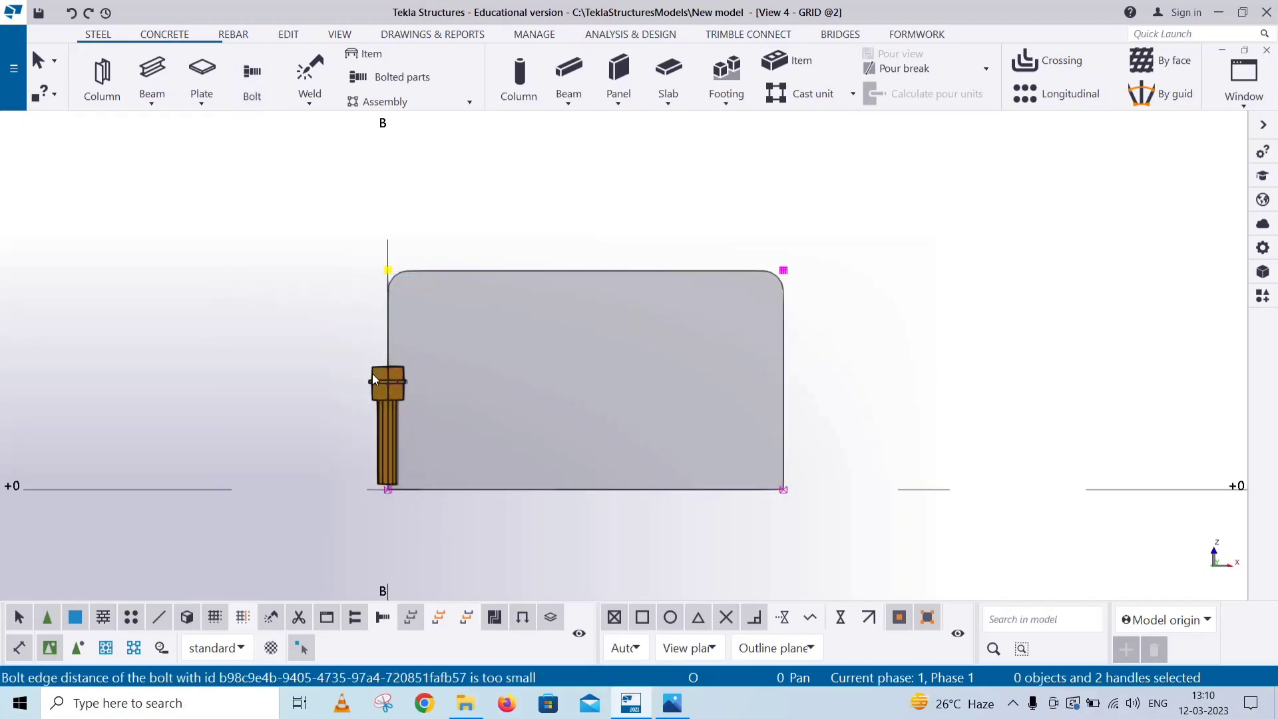
Set the bolt's position rotation to Top and begin entering a 20 mm Dx start offset
double_click(373, 373)
scroll(1131, 447, "down", 3)
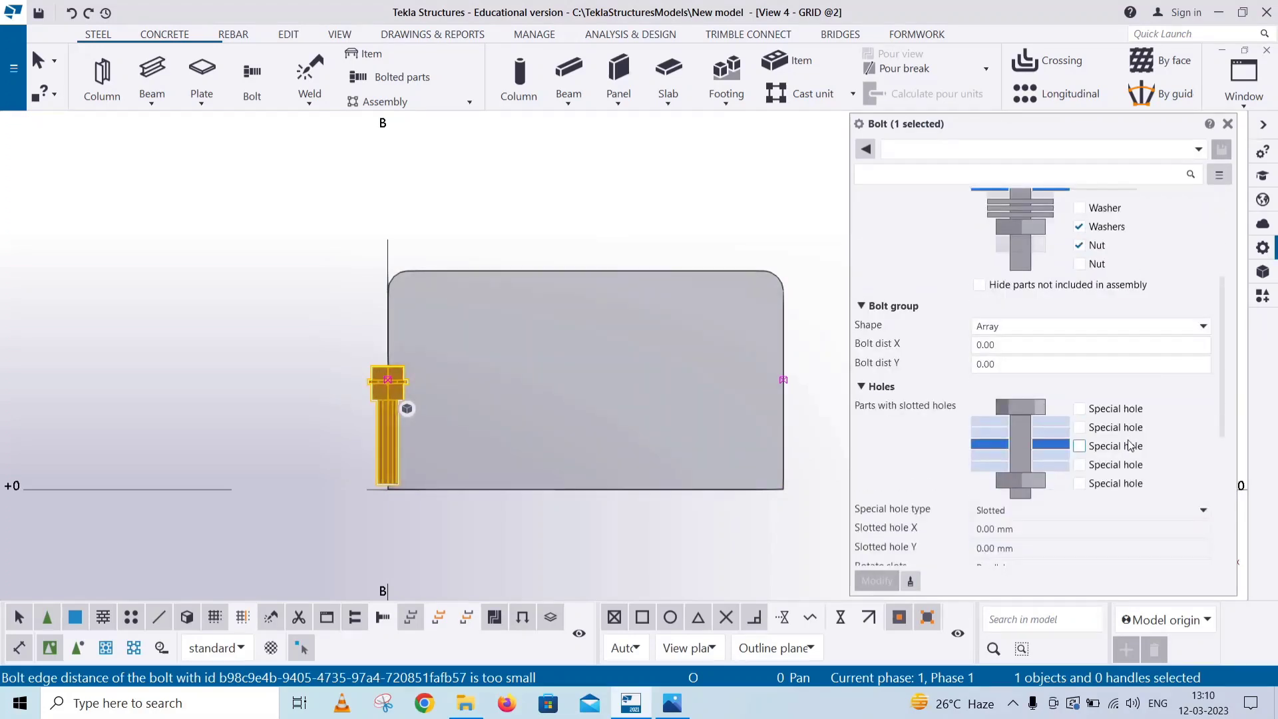
scroll(1132, 446, "down", 3)
scroll(886, 471, "down", 2)
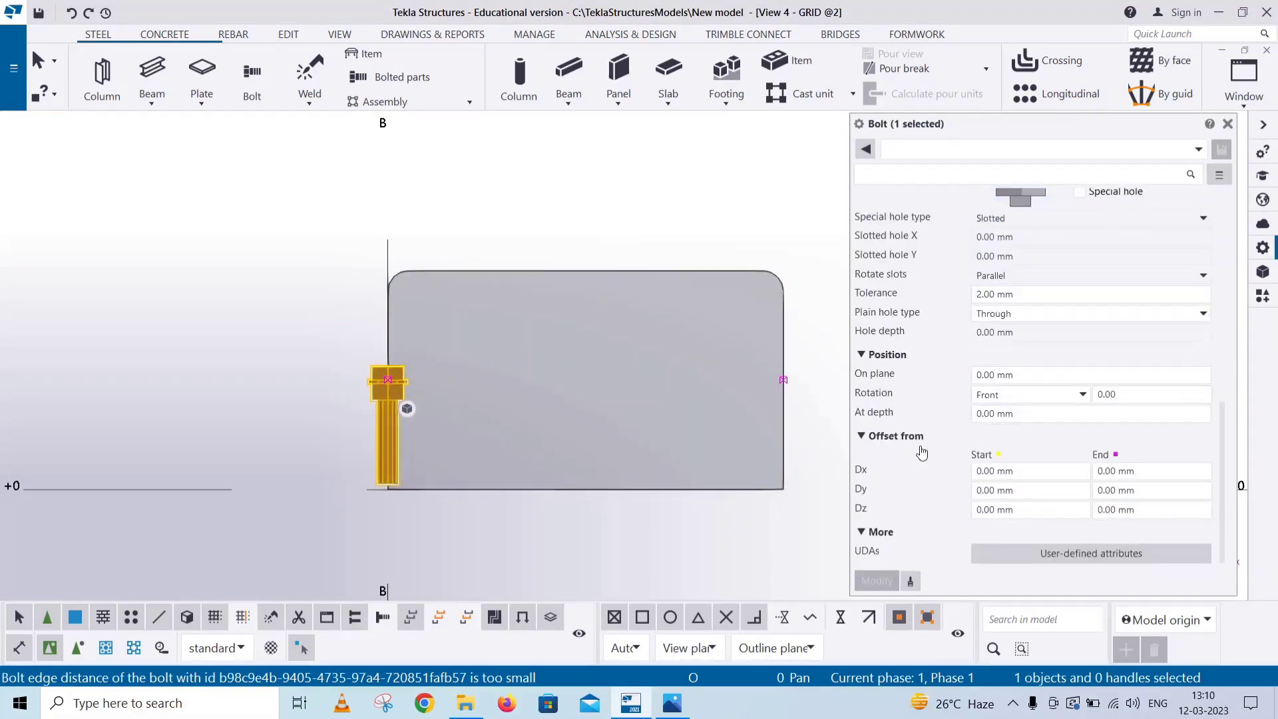
left_click(983, 399)
left_click(987, 429)
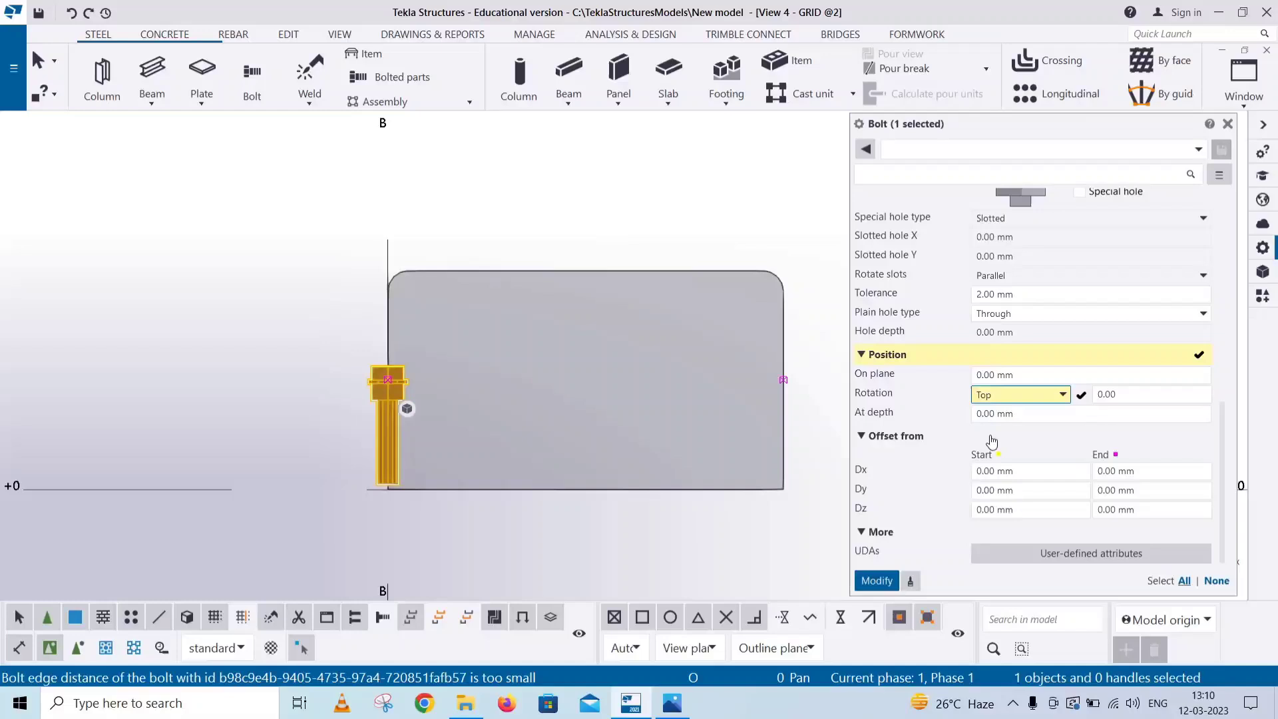
left_click(877, 582)
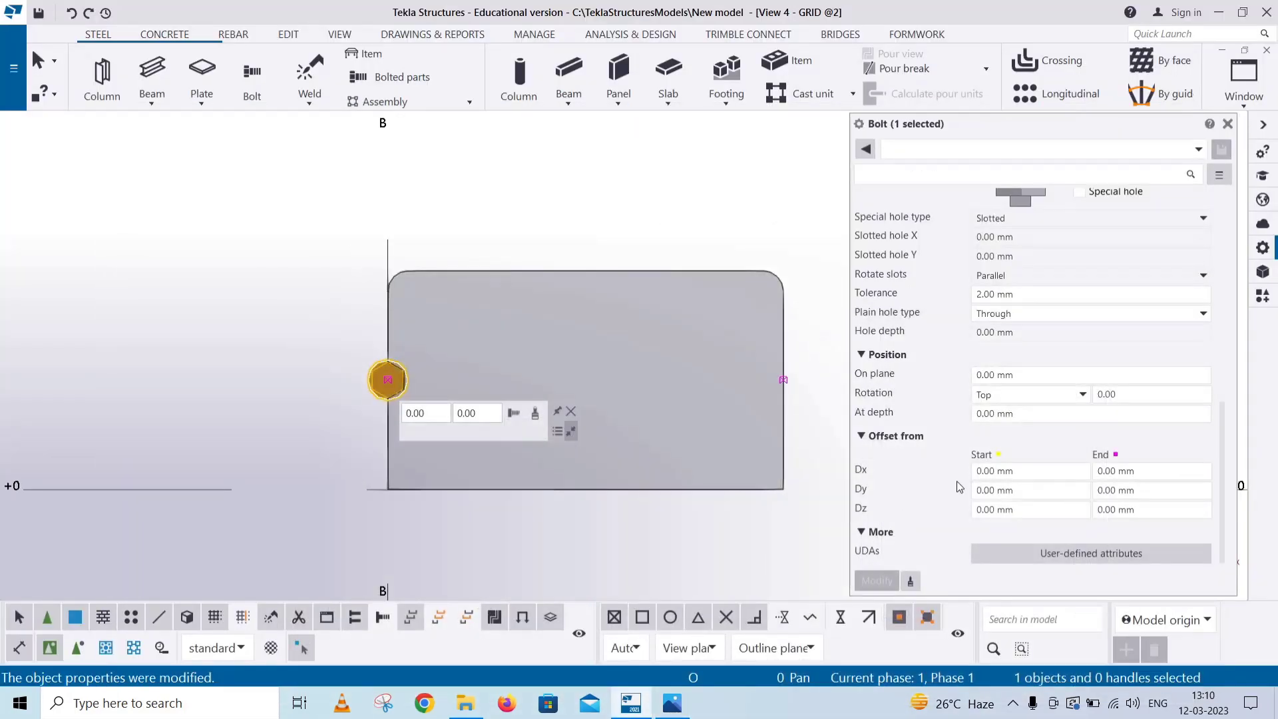
left_click(976, 470)
type("2")
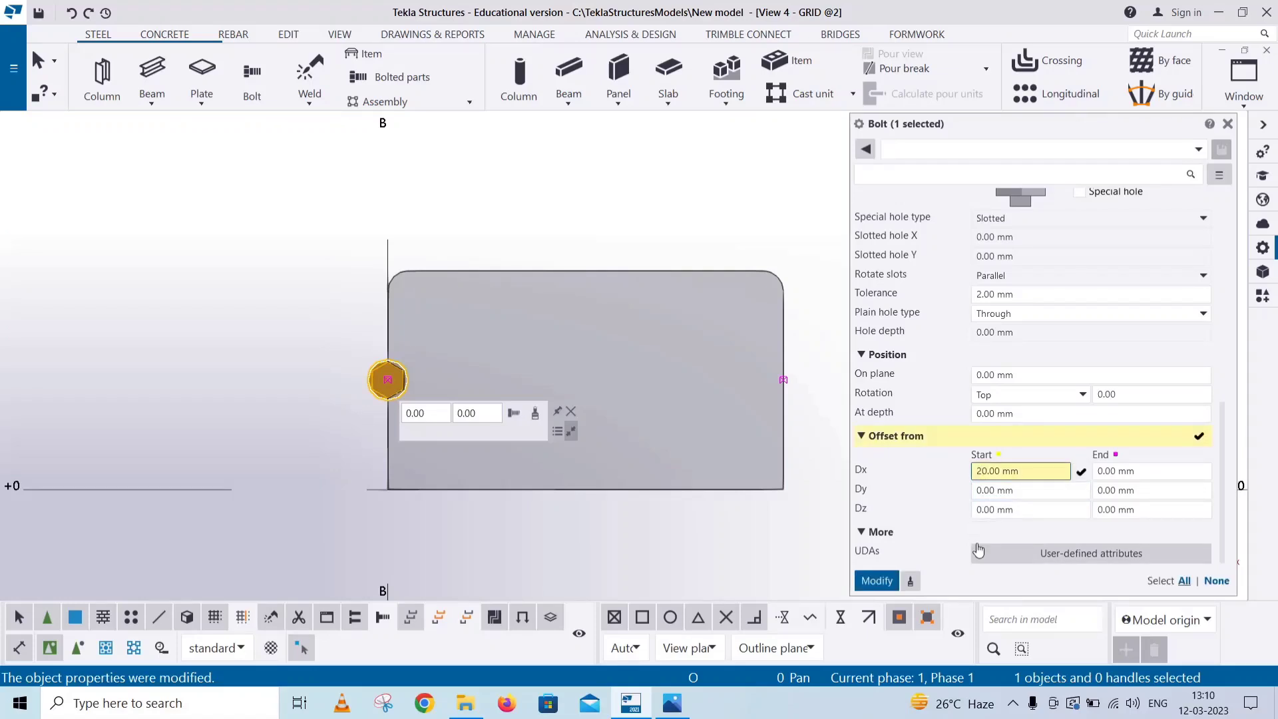
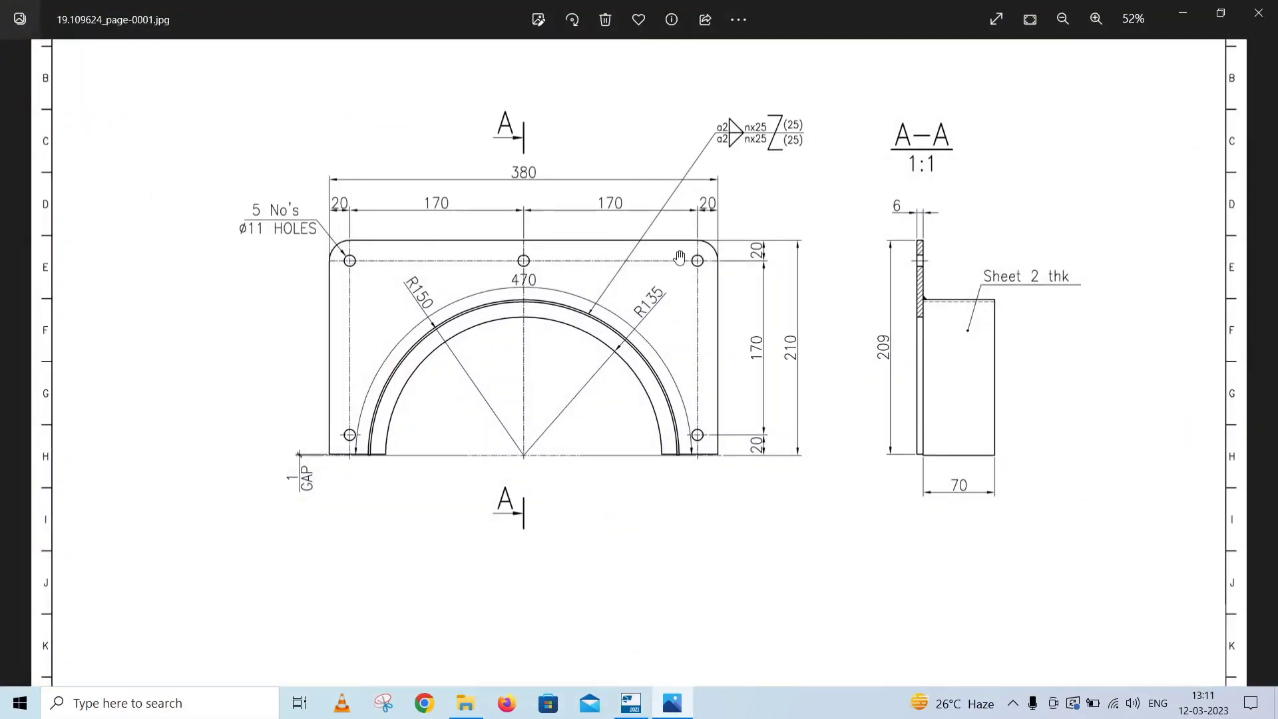
Set Bolt dist X to 2*170 to make a three-bolt row, then compare with the plate drawing
left_click(637, 705)
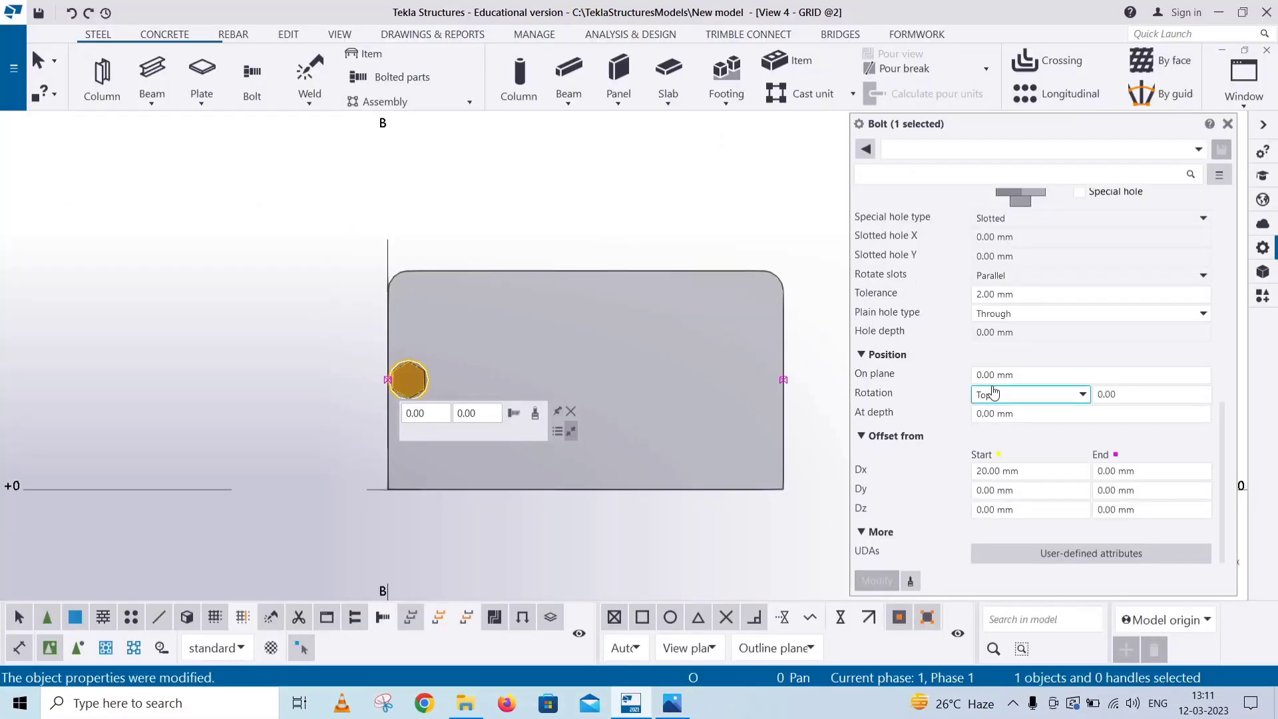
scroll(993, 395, "up", 3)
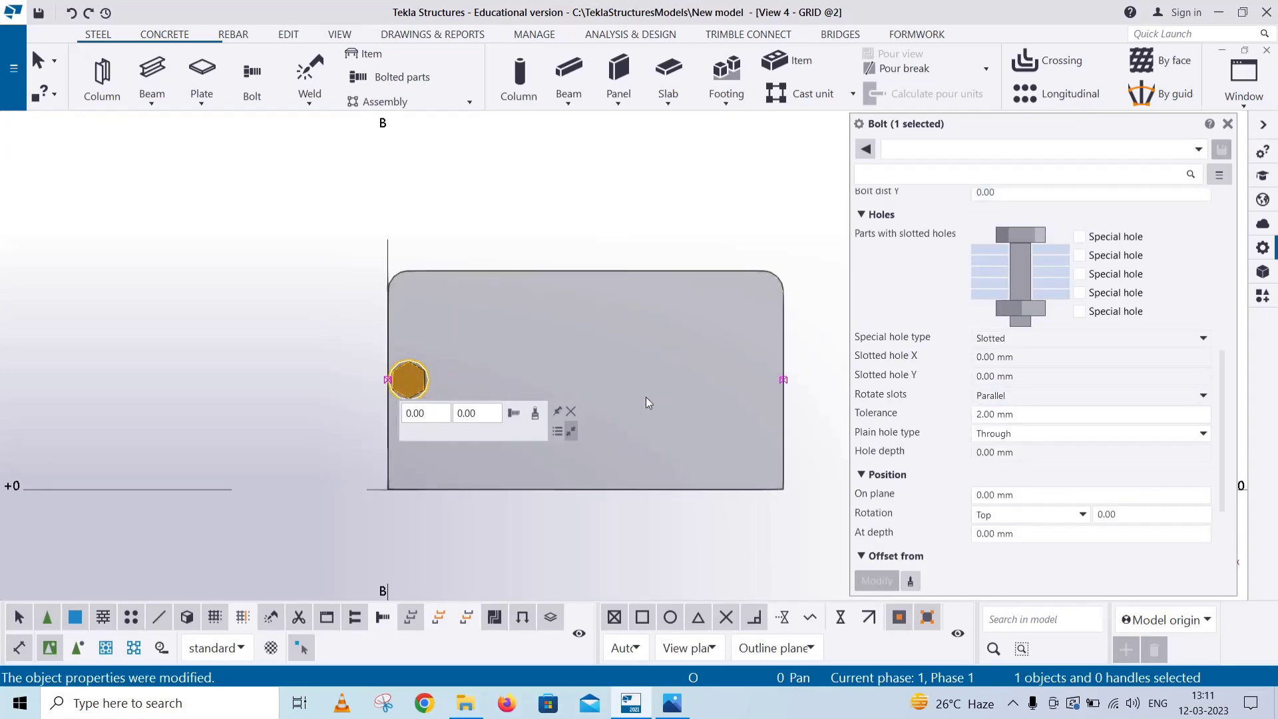
scroll(706, 395, "up", 1)
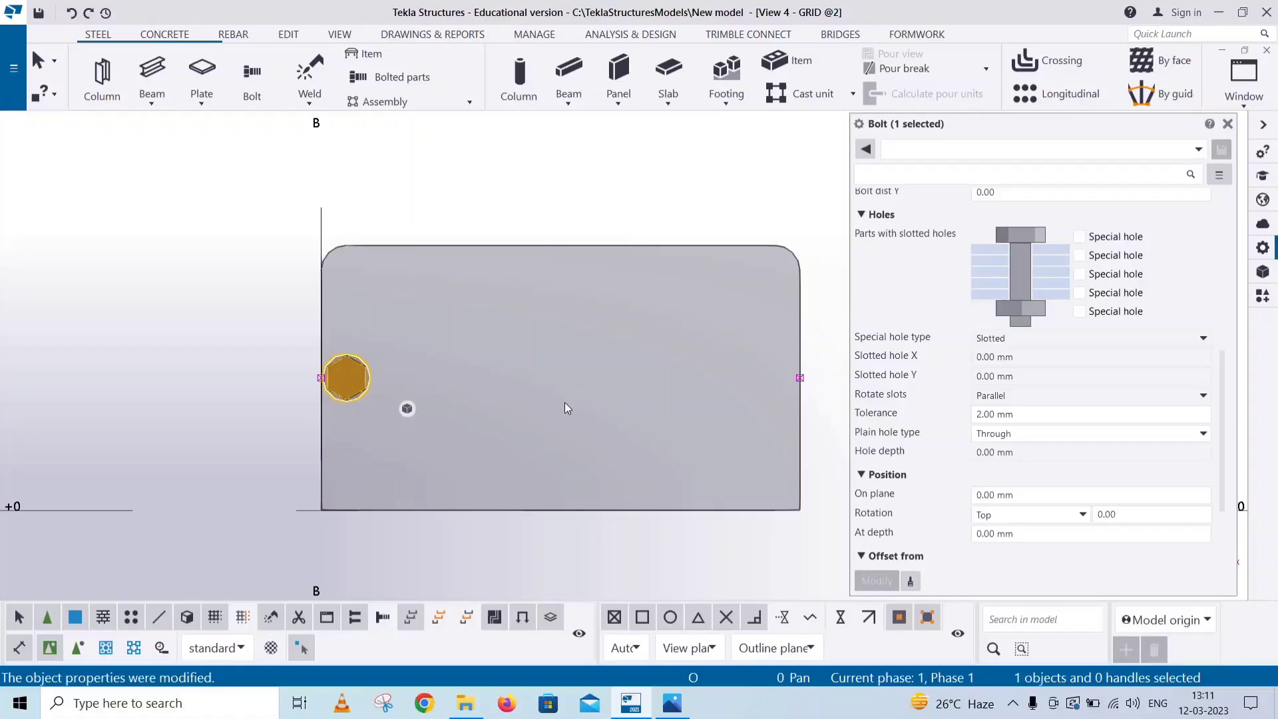
scroll(1081, 322, "up", 2)
left_click(1036, 333)
double_click(1011, 333)
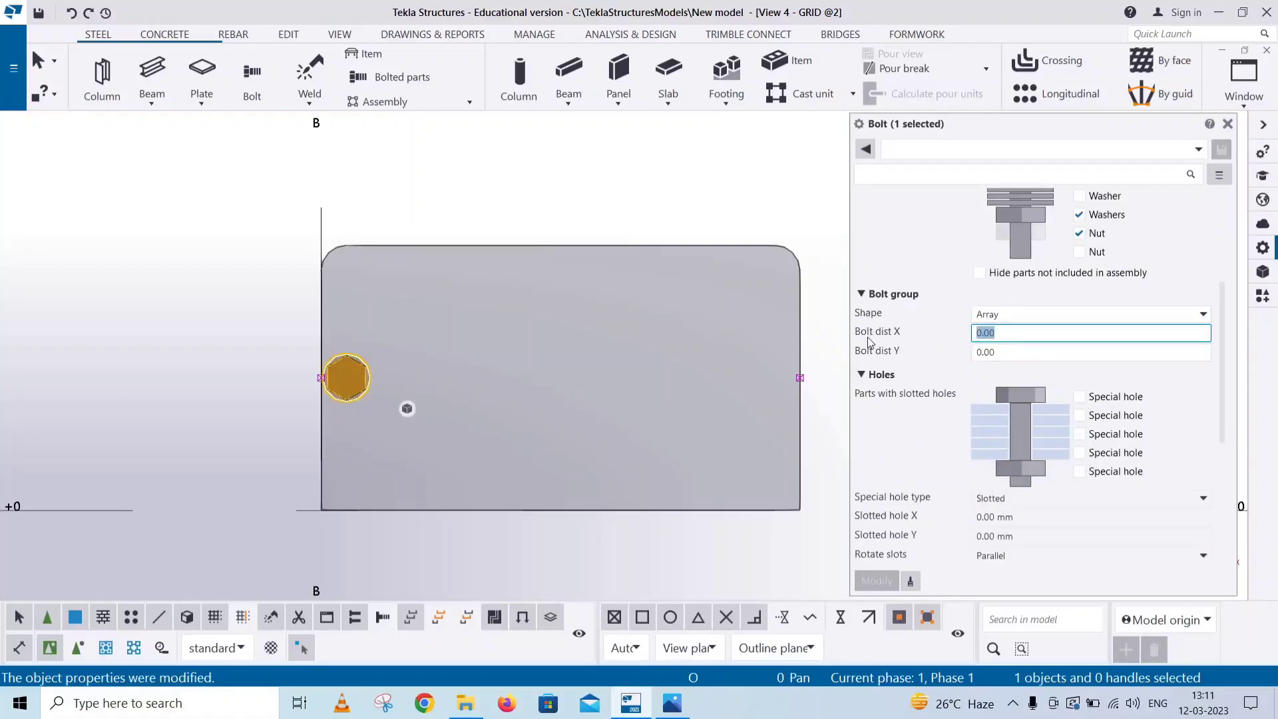
type("2*170")
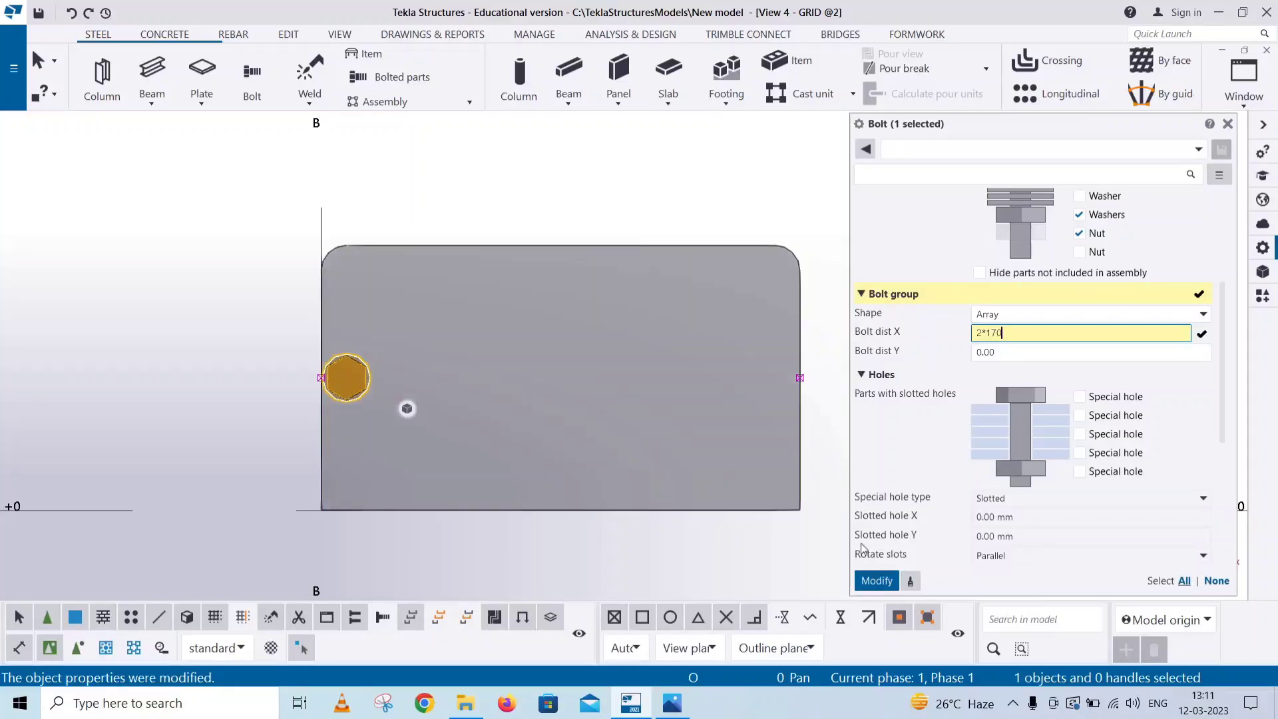
type("0.00")
left_click(877, 581)
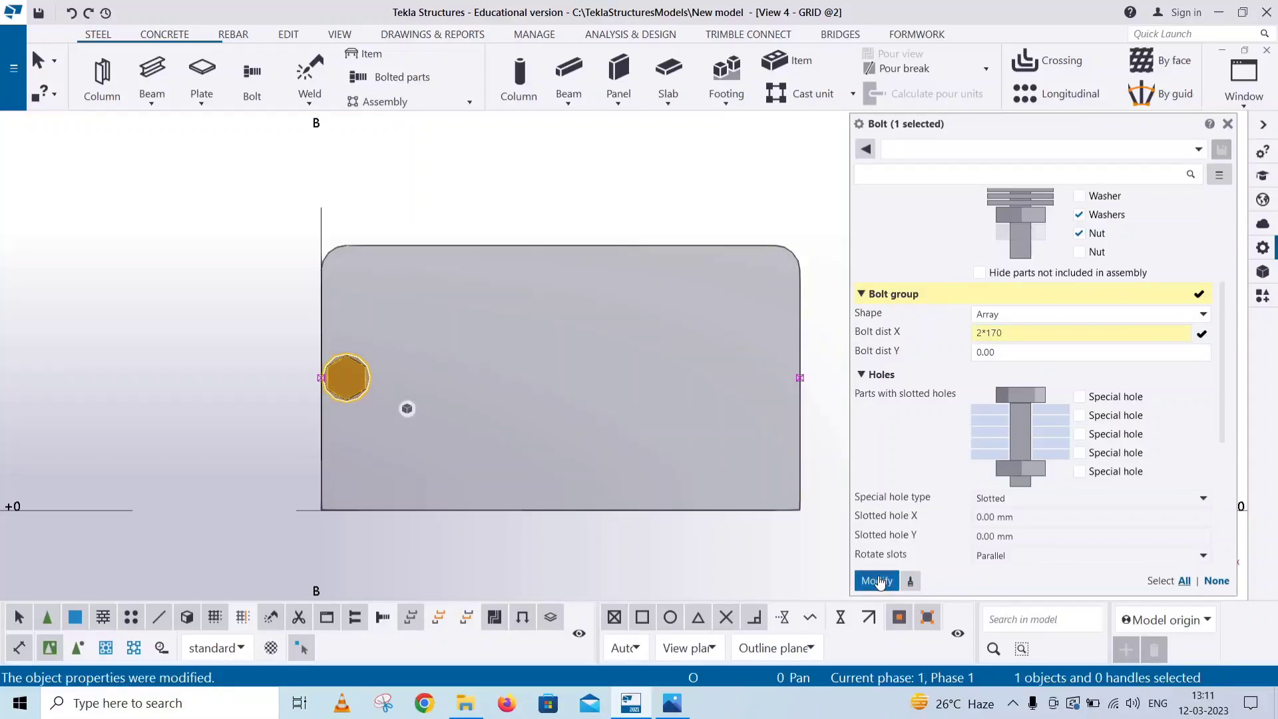
left_click(345, 375)
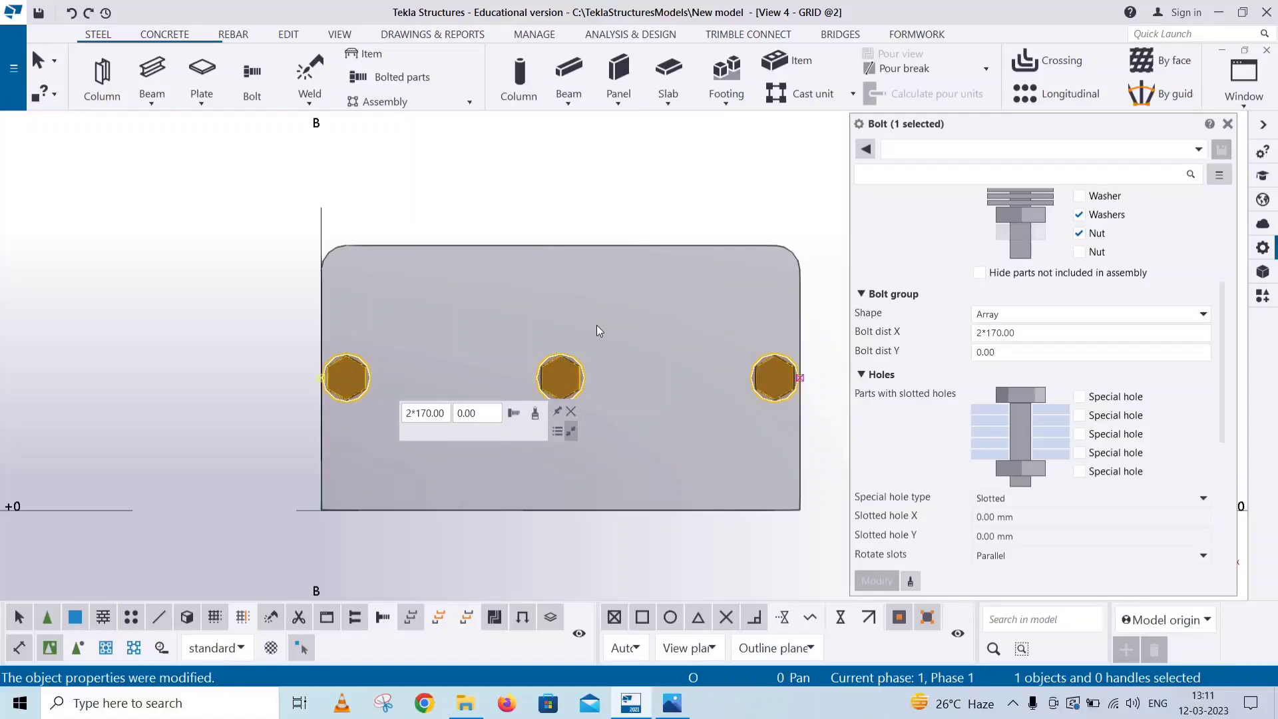
left_click(994, 334)
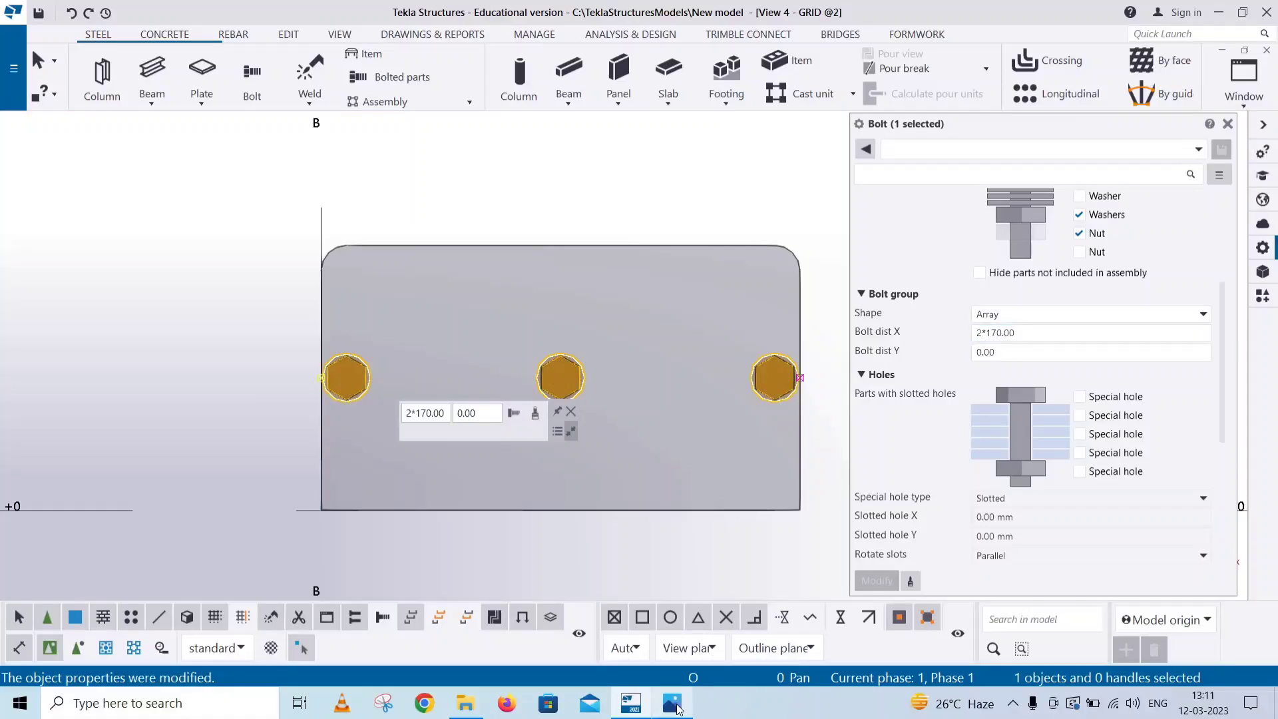
left_click(670, 702)
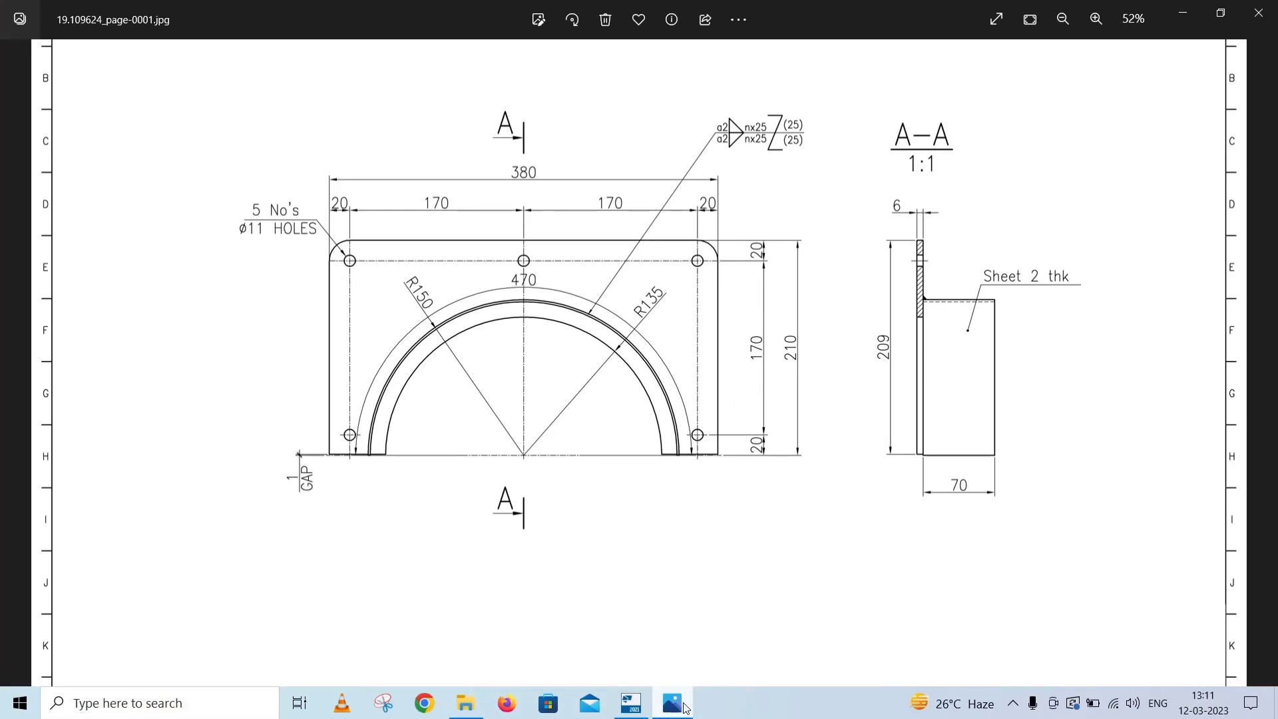
left_click(685, 708)
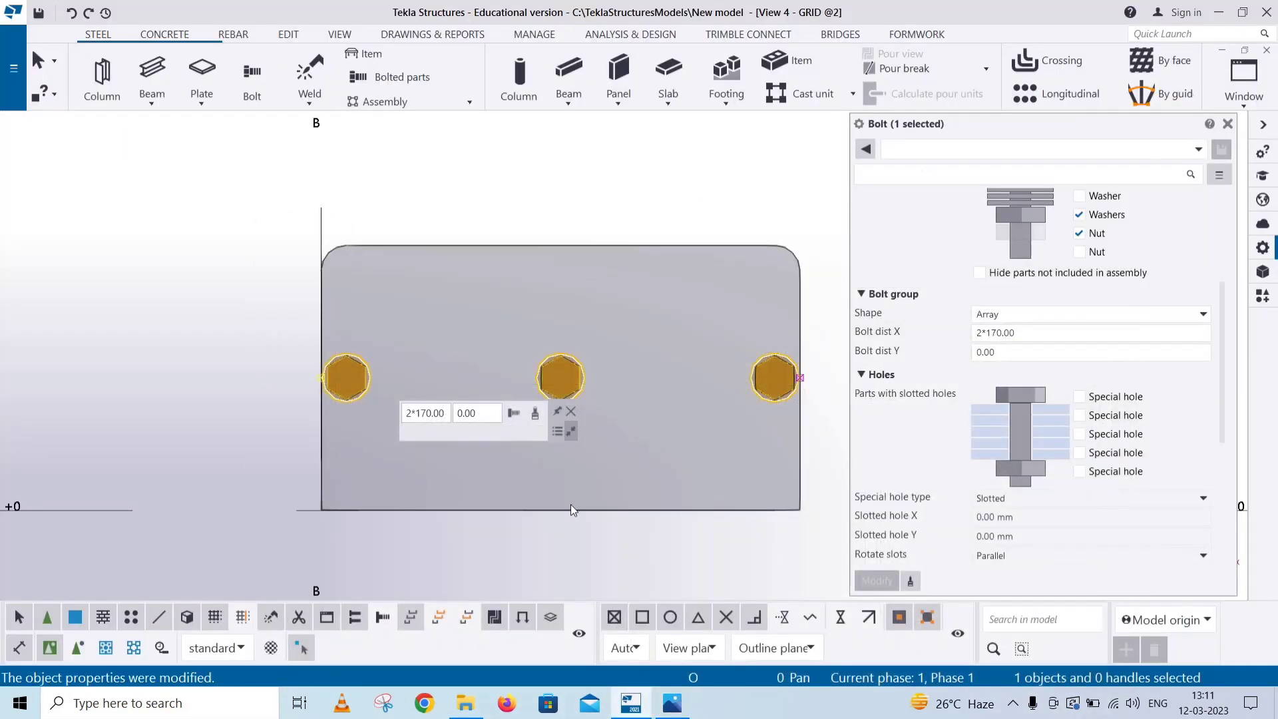
Enter 170 as Bolt dist Y and apply it, adding a second bolt row
left_click(1011, 353)
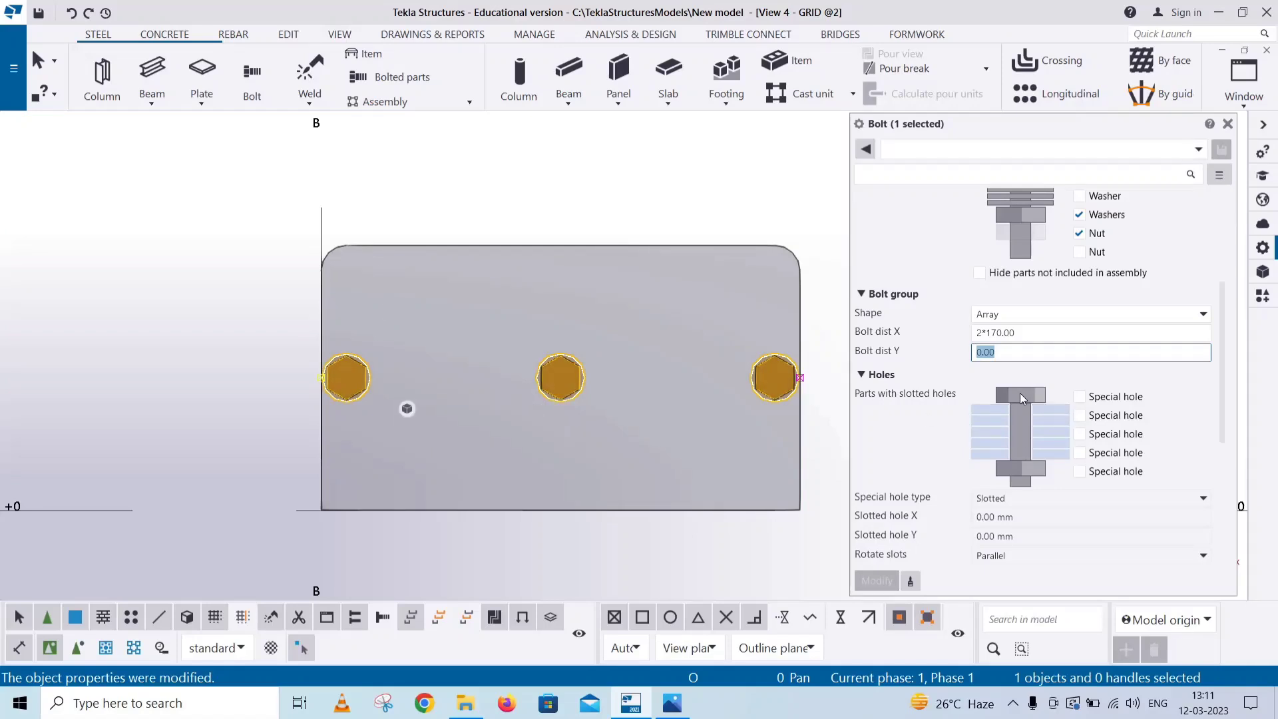
type("170")
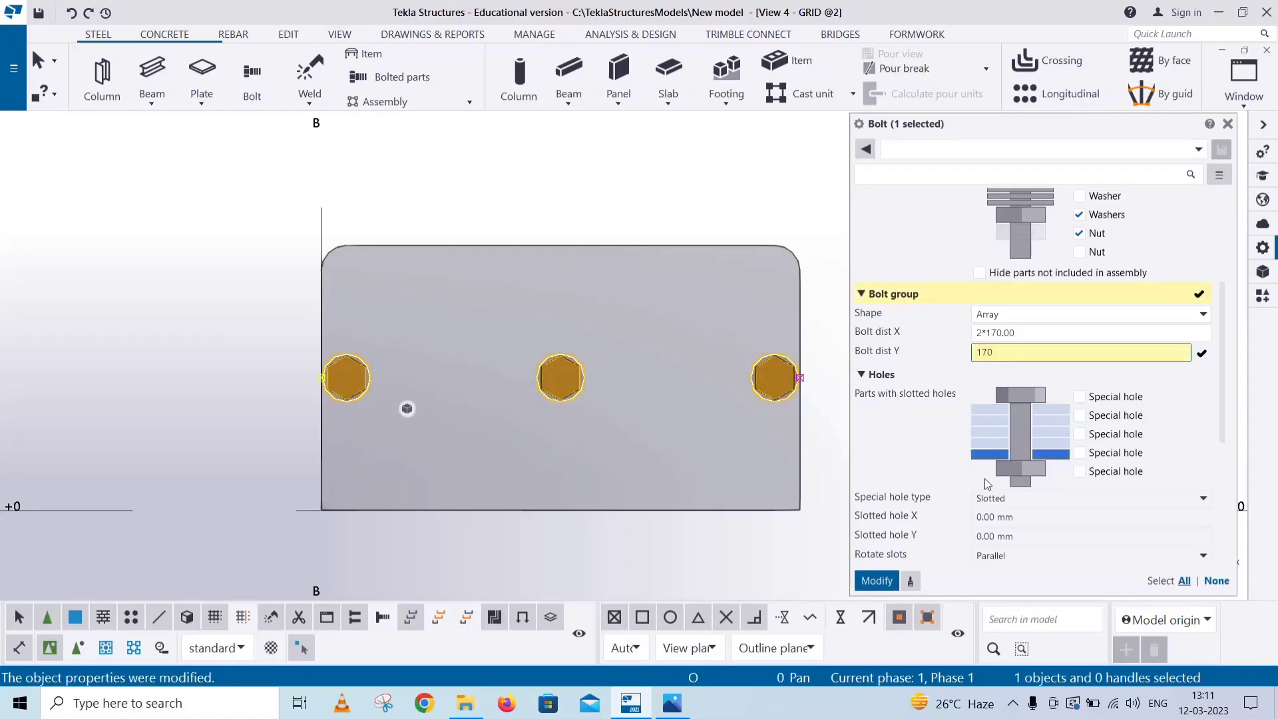
left_click(859, 579)
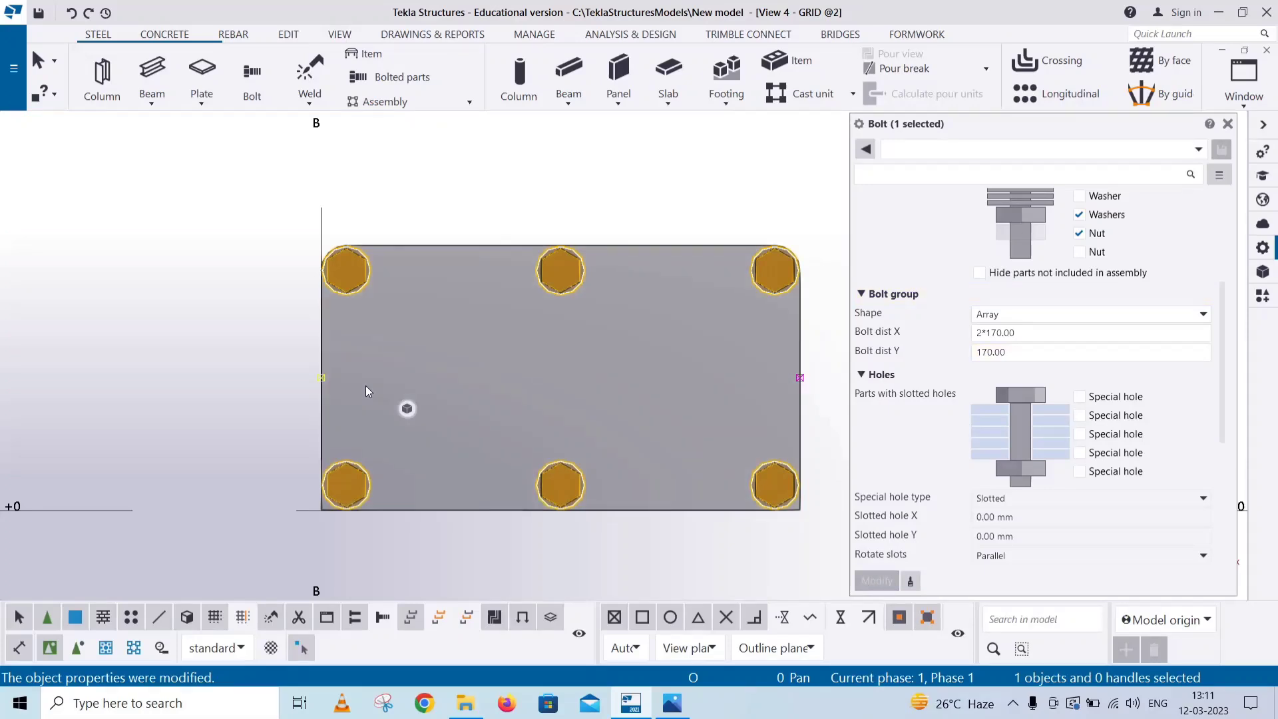
scroll(1009, 251, "up", 5)
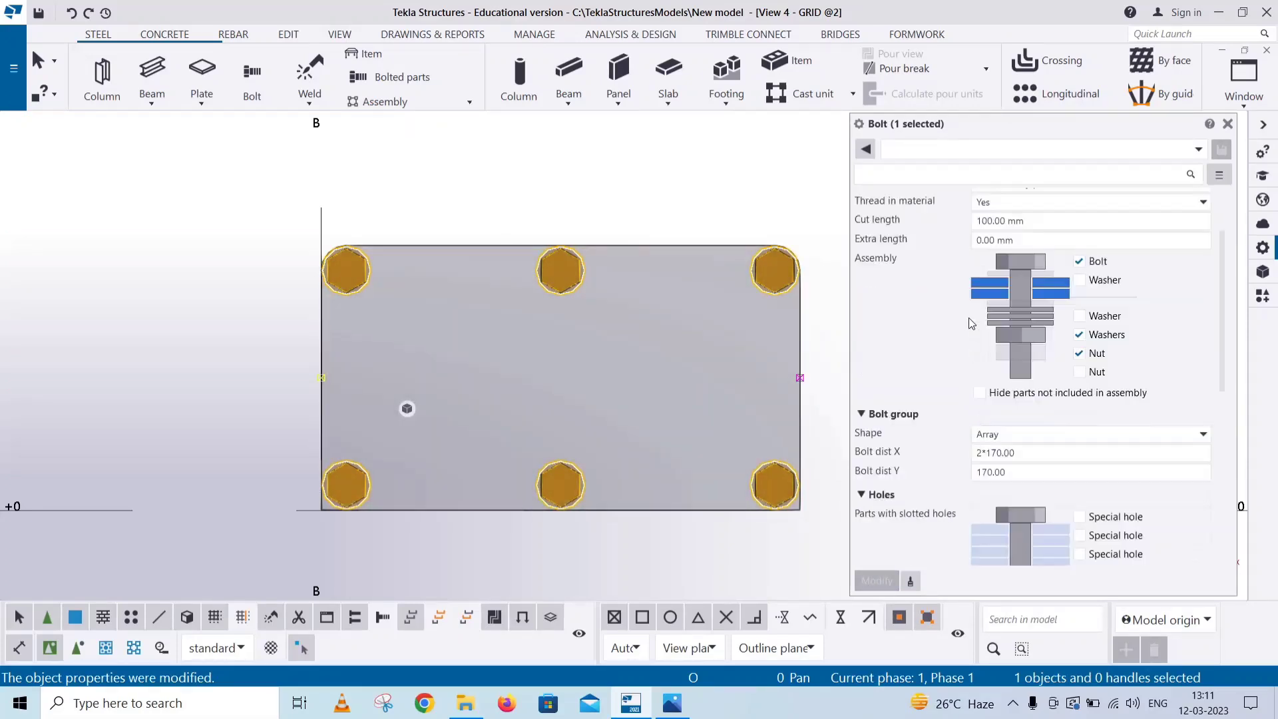
Set bolt size 10.00 mm and hole tolerance 1 mm, and exclude the bolt from the assembly
left_click(1008, 222)
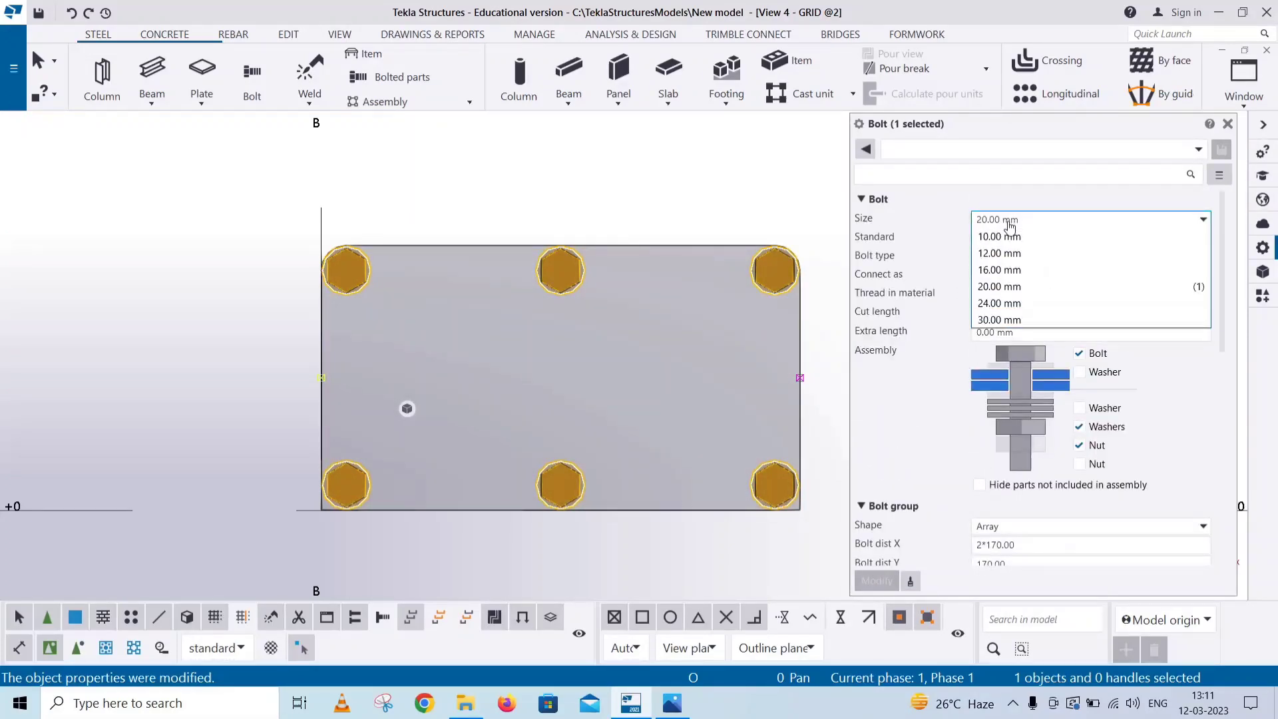
left_click(1003, 238)
scroll(998, 496, "down", 3)
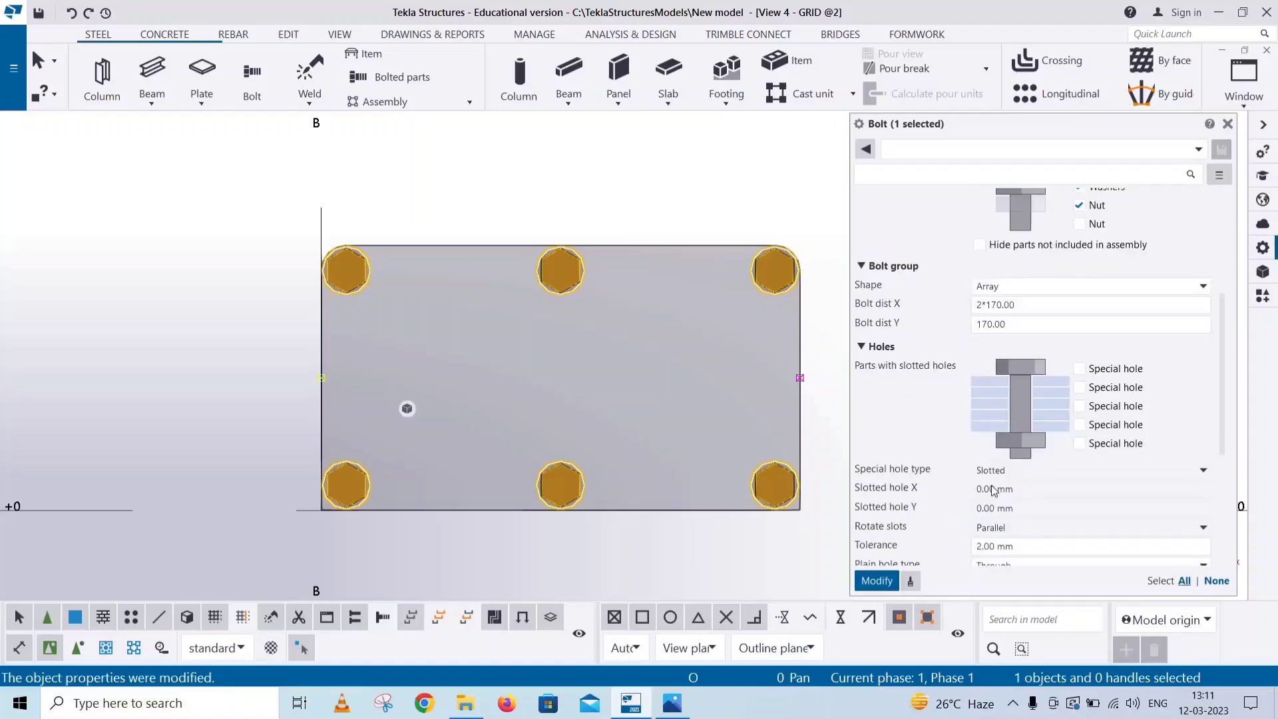
scroll(990, 499, "down", 2)
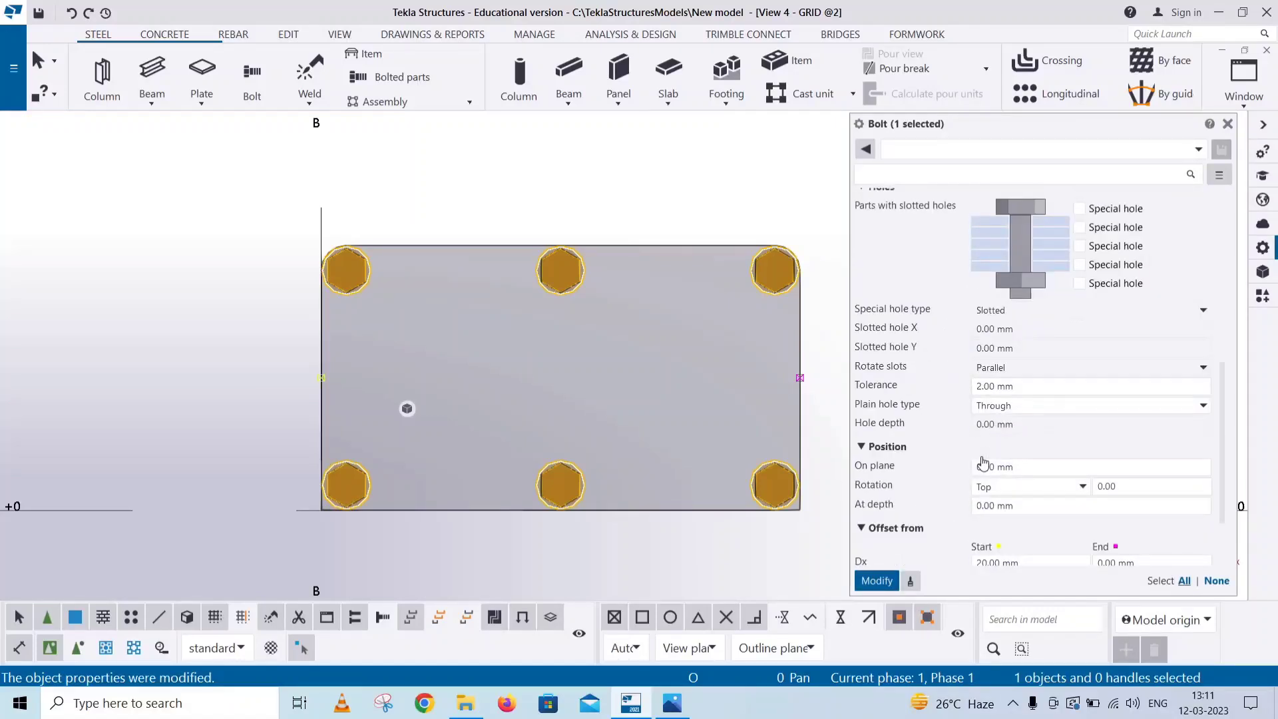
left_click(983, 387)
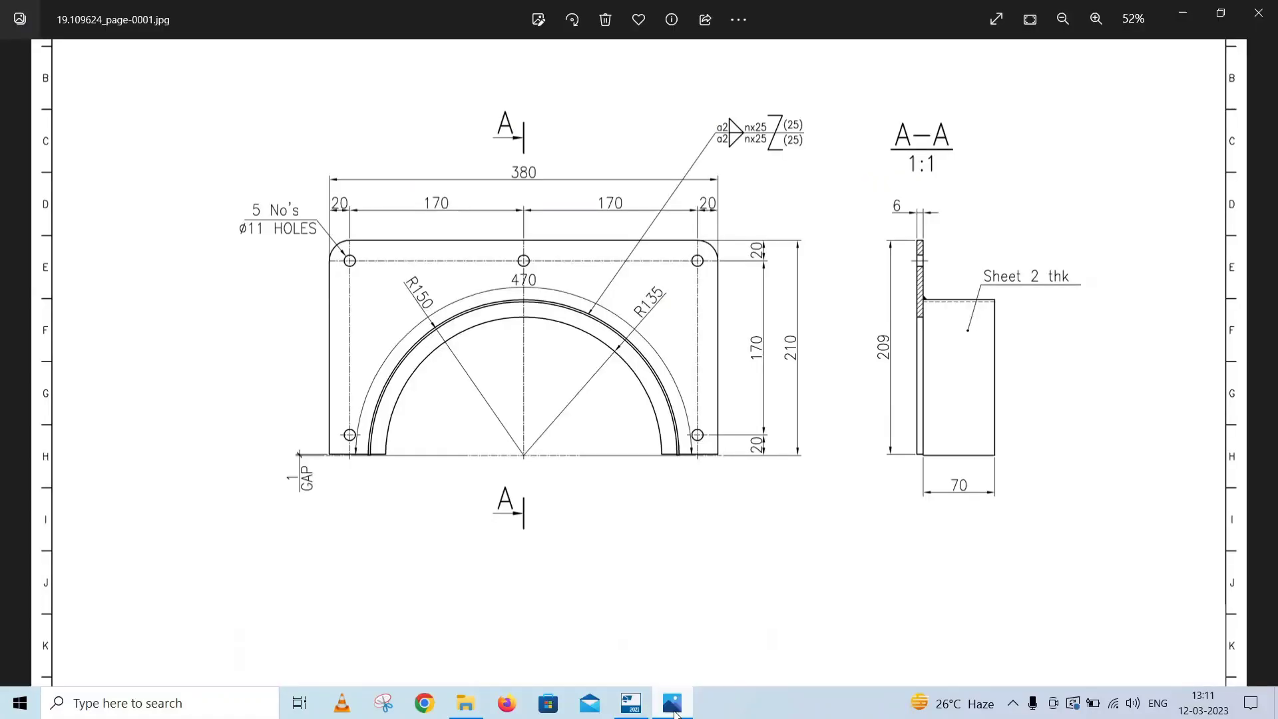
type("1")
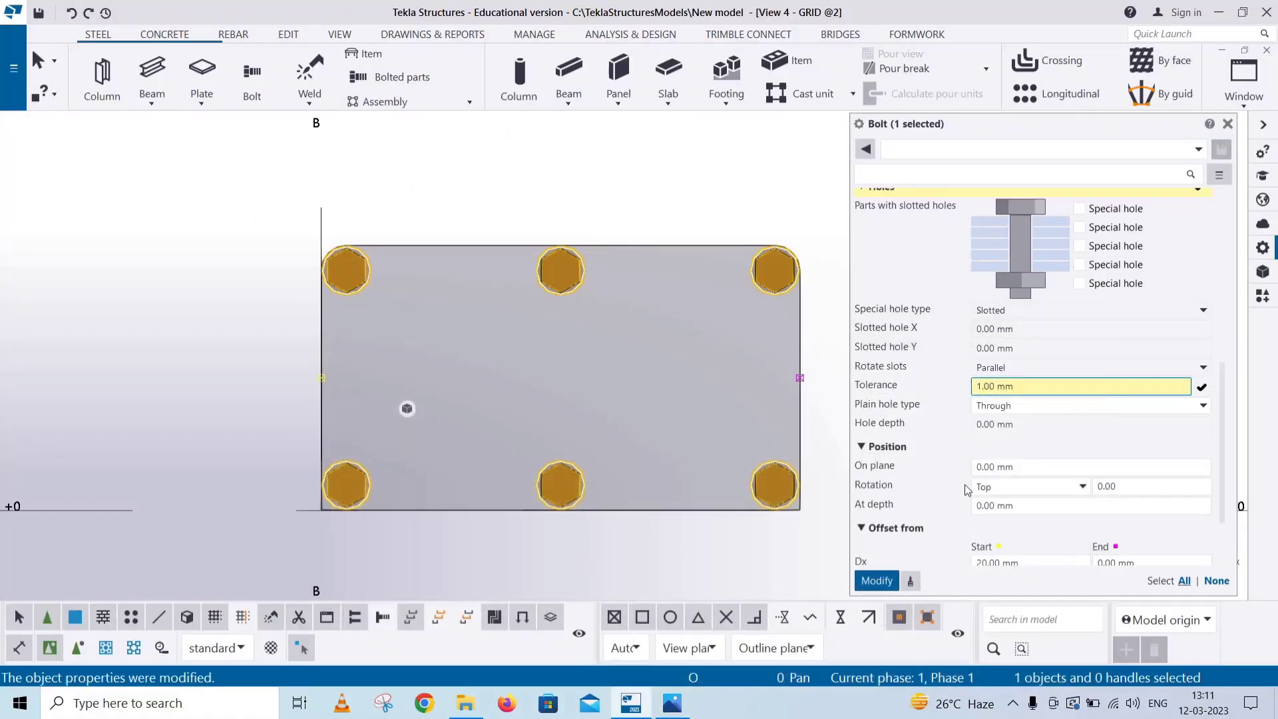
left_click(883, 580)
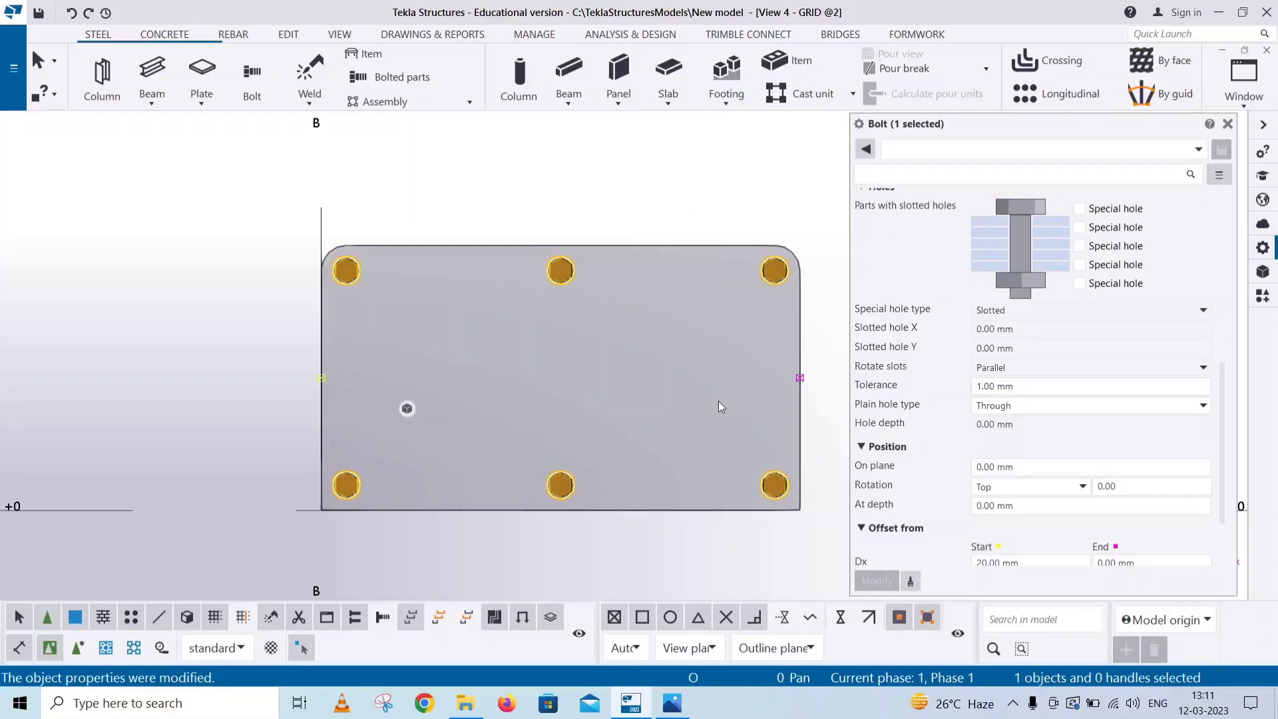
scroll(902, 312, "up", 3)
scroll(902, 312, "up", 3)
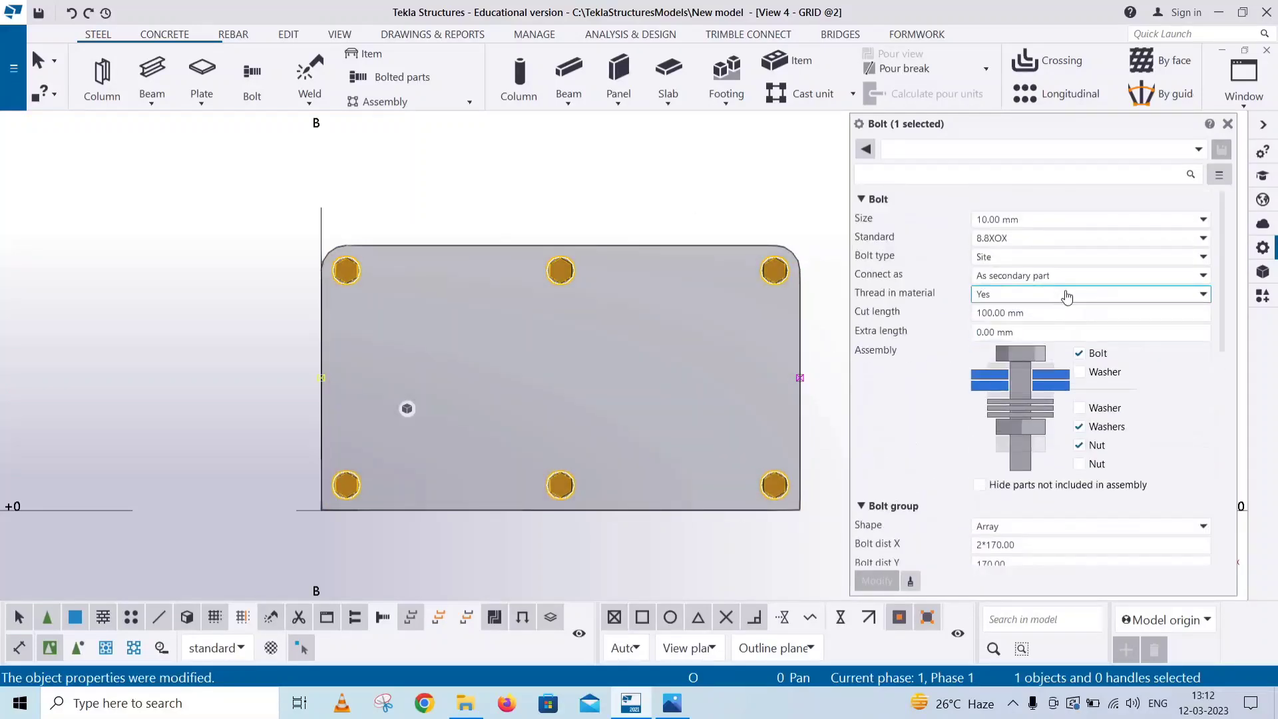
left_click(1080, 353)
left_click(877, 580)
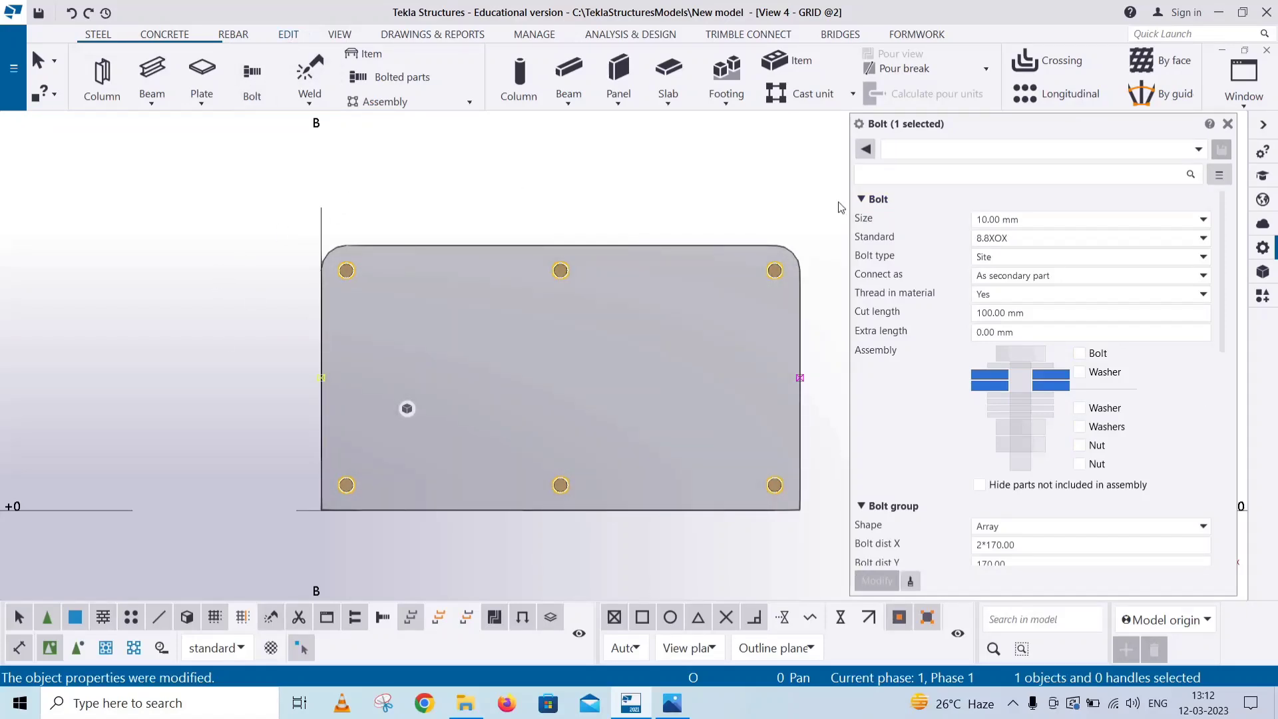
Measure bolt spacing between the bolt group and plate, giving 20, 170, 170, 20 mm dimensions
left_click(292, 39)
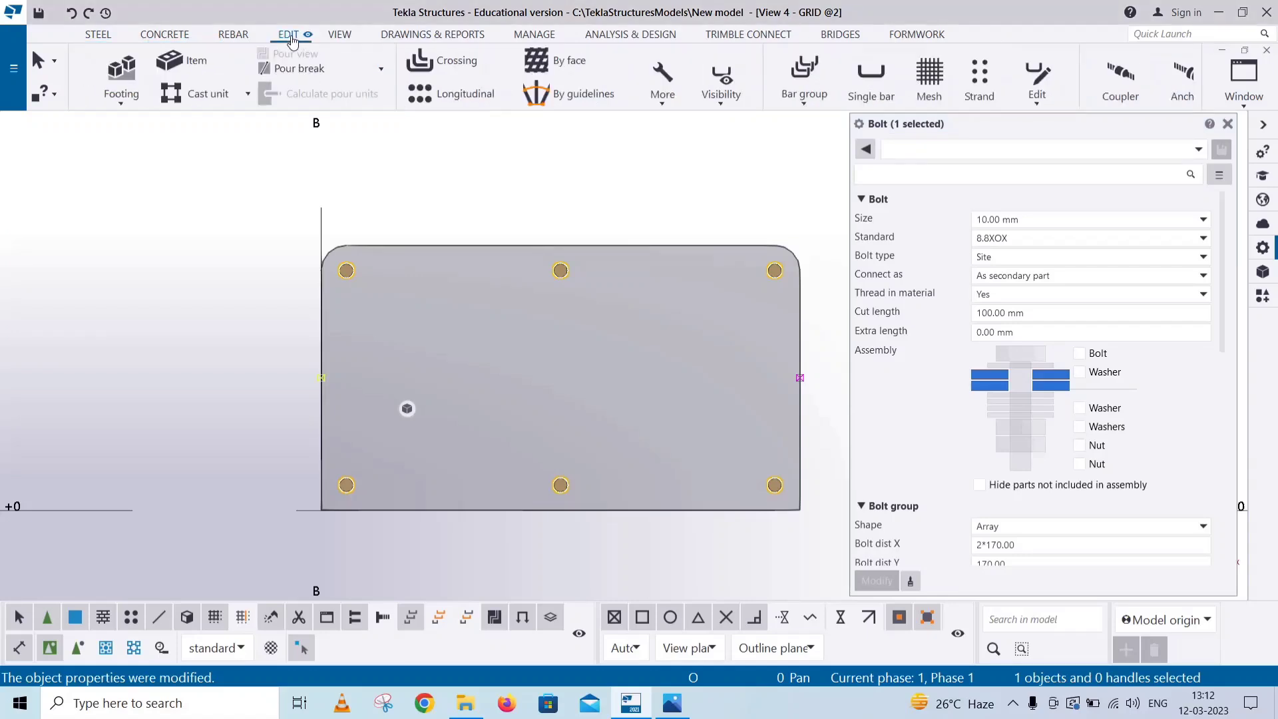
left_click(782, 111)
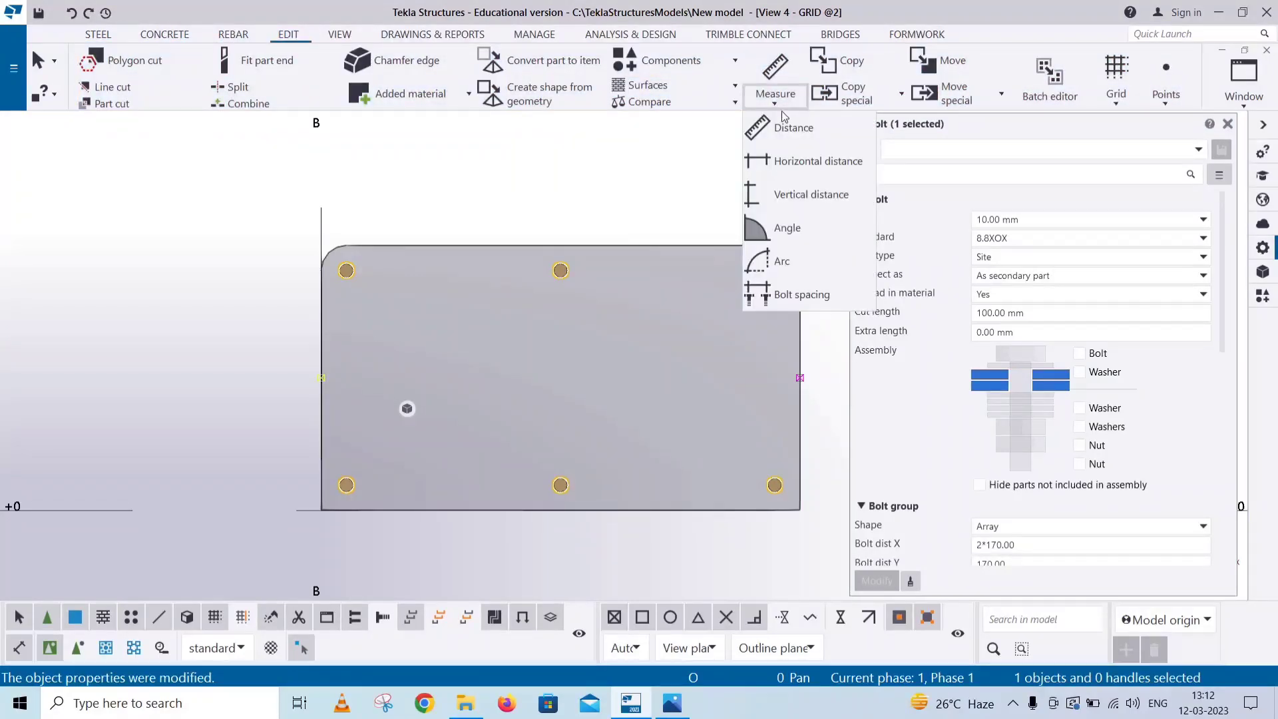
left_click(799, 291)
scroll(781, 282, "up", 1)
scroll(780, 283, "up", 1)
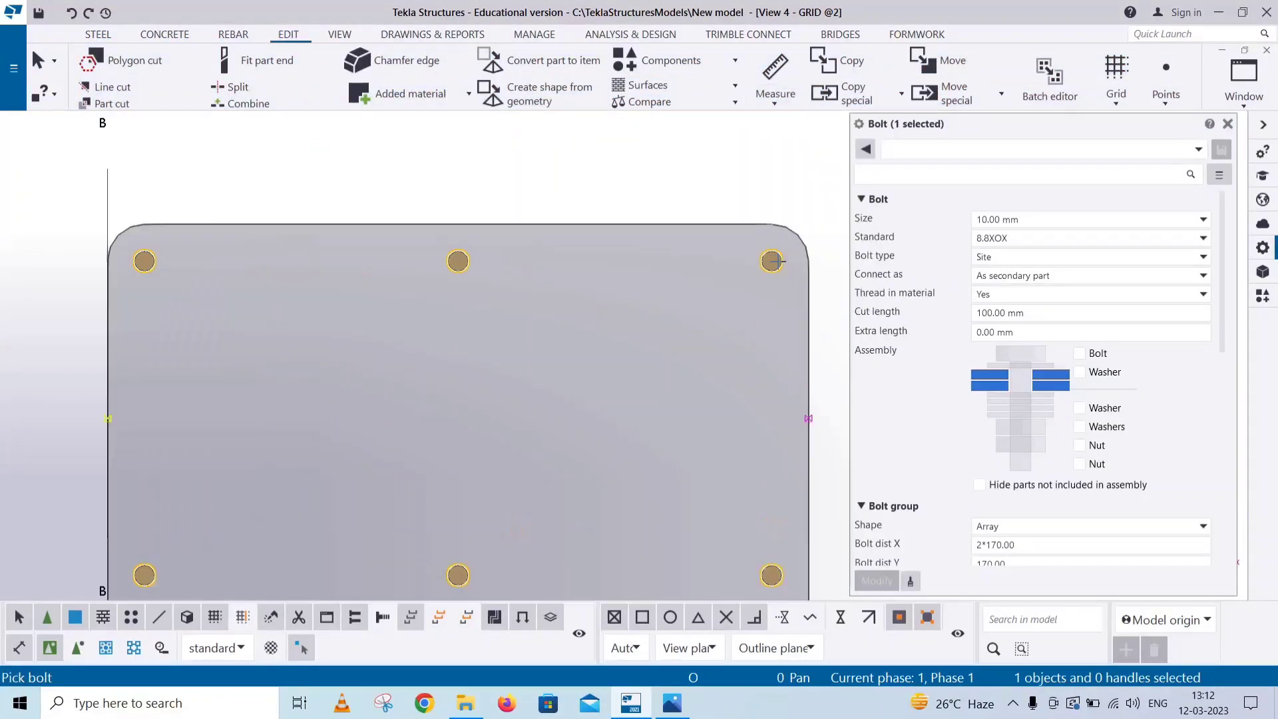
scroll(778, 264, "up", 1)
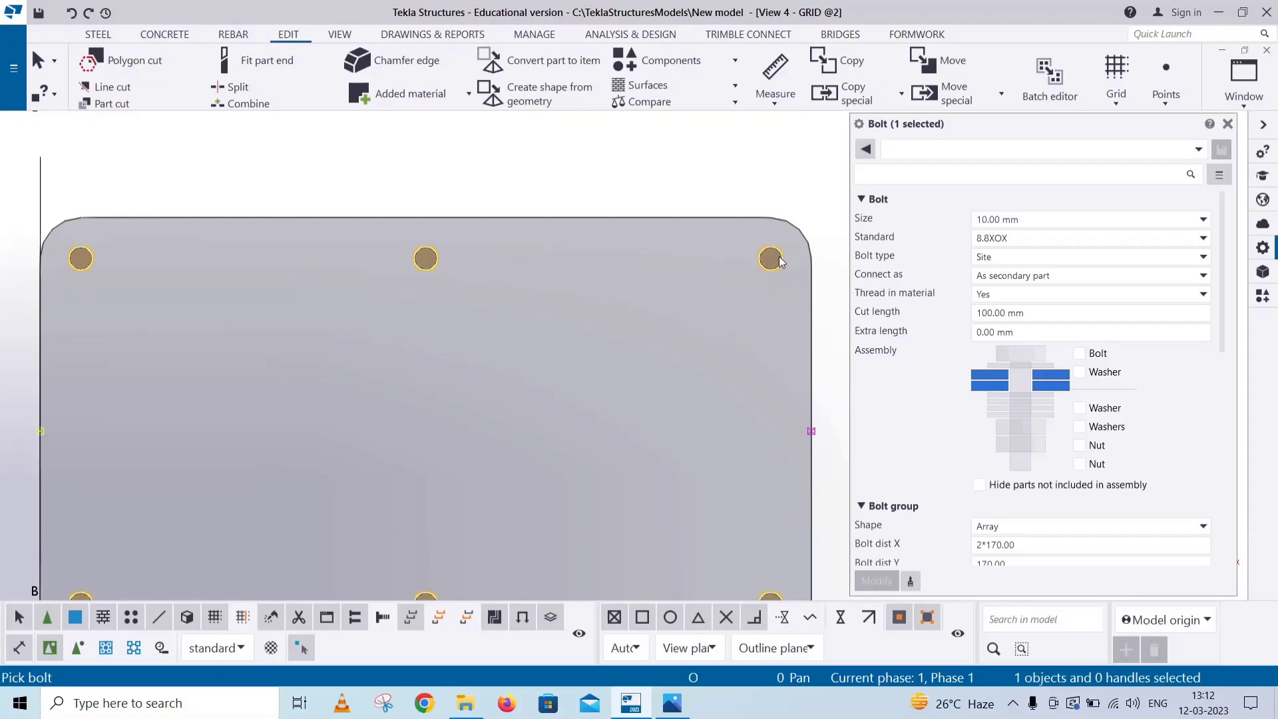
left_click(671, 213)
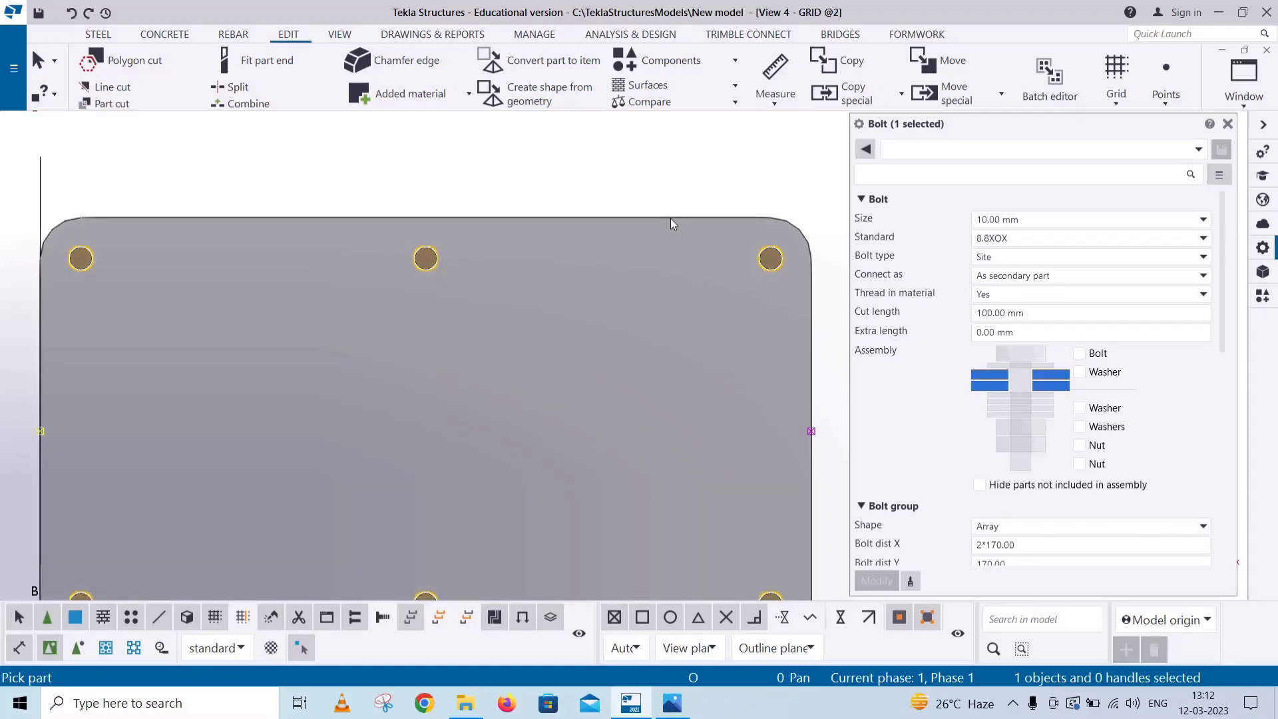
left_click(671, 219)
scroll(670, 225, "down", 1)
scroll(669, 240, "down", 2)
scroll(671, 247, "down", 1)
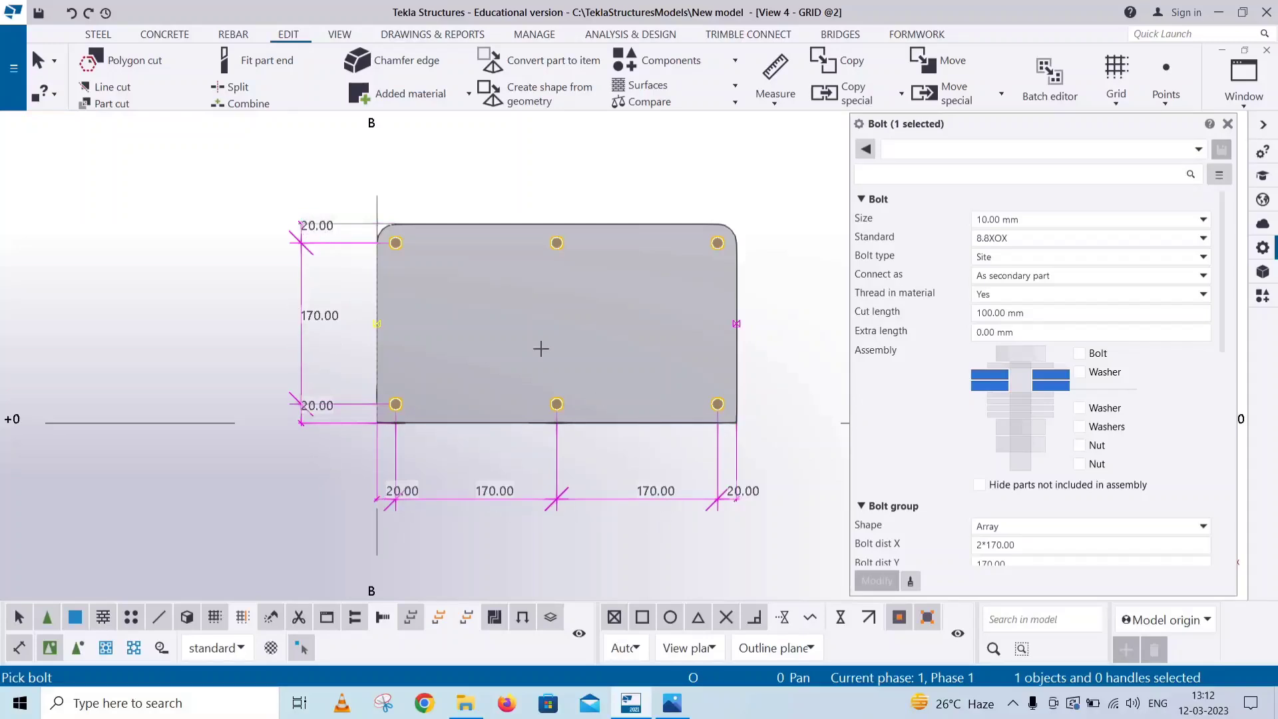
right_click(172, 240)
left_click(200, 241)
Check the plate drawing, then select the bolt group on the plate
left_click(673, 703)
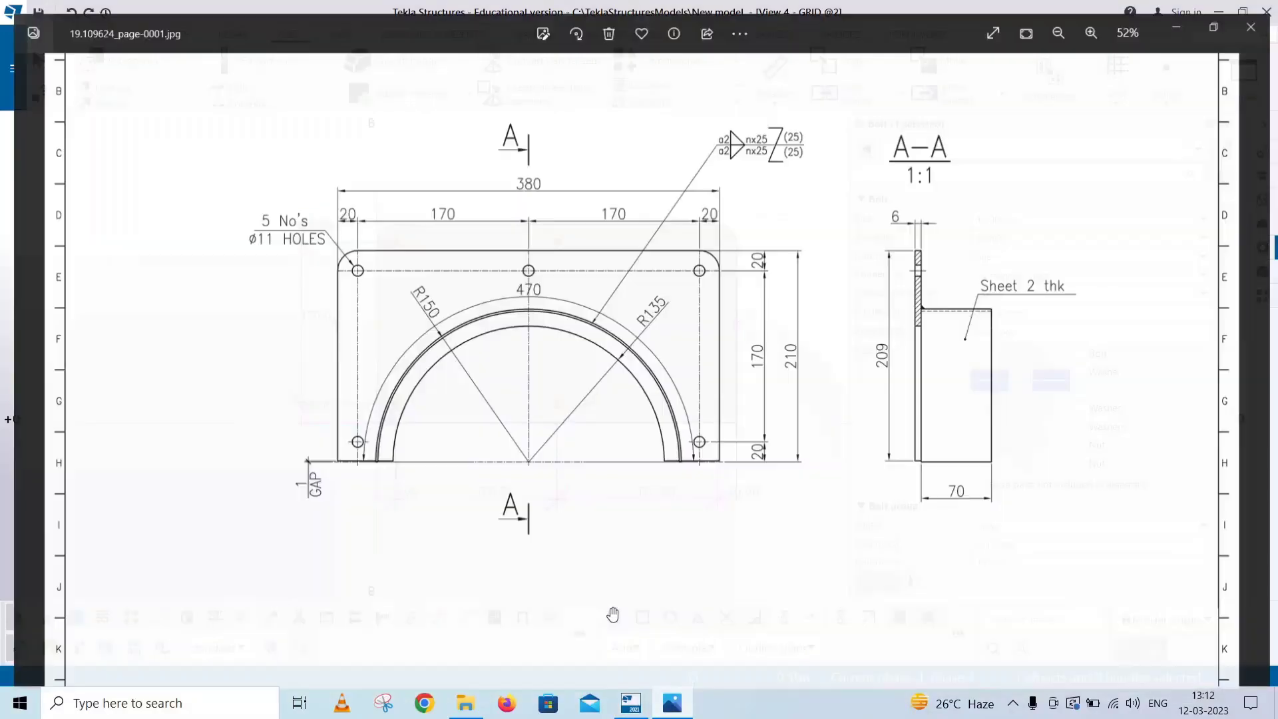
left_click(630, 703)
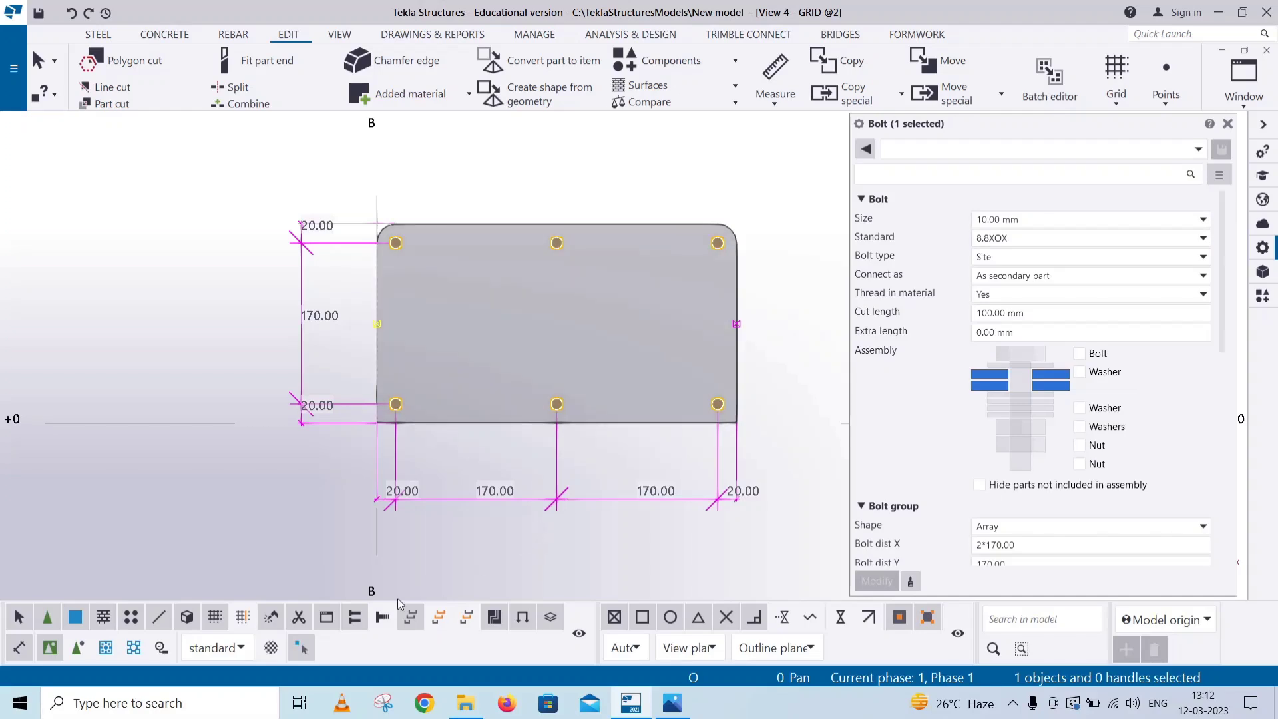
left_click(565, 428)
scroll(560, 407, "up", 3)
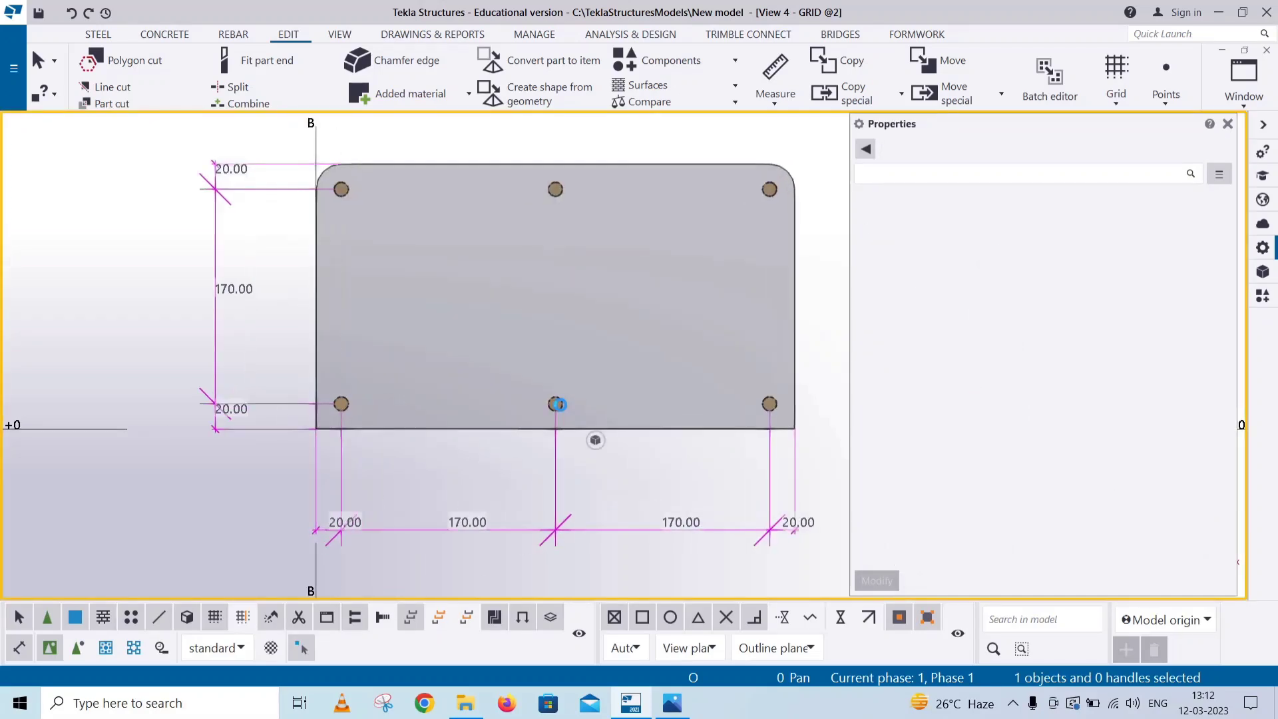
left_click(559, 408)
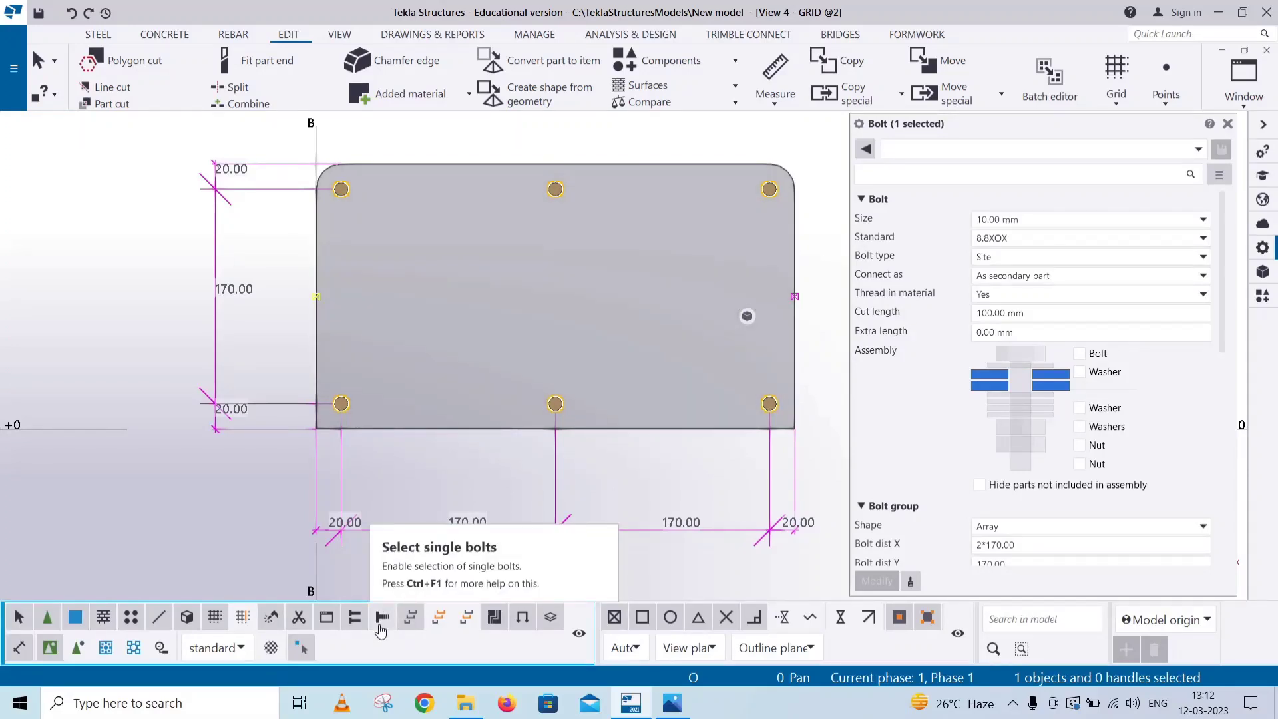
Delete the bottom middle bolt using single-bolt selection, then close Properties and deselect
left_click(385, 619)
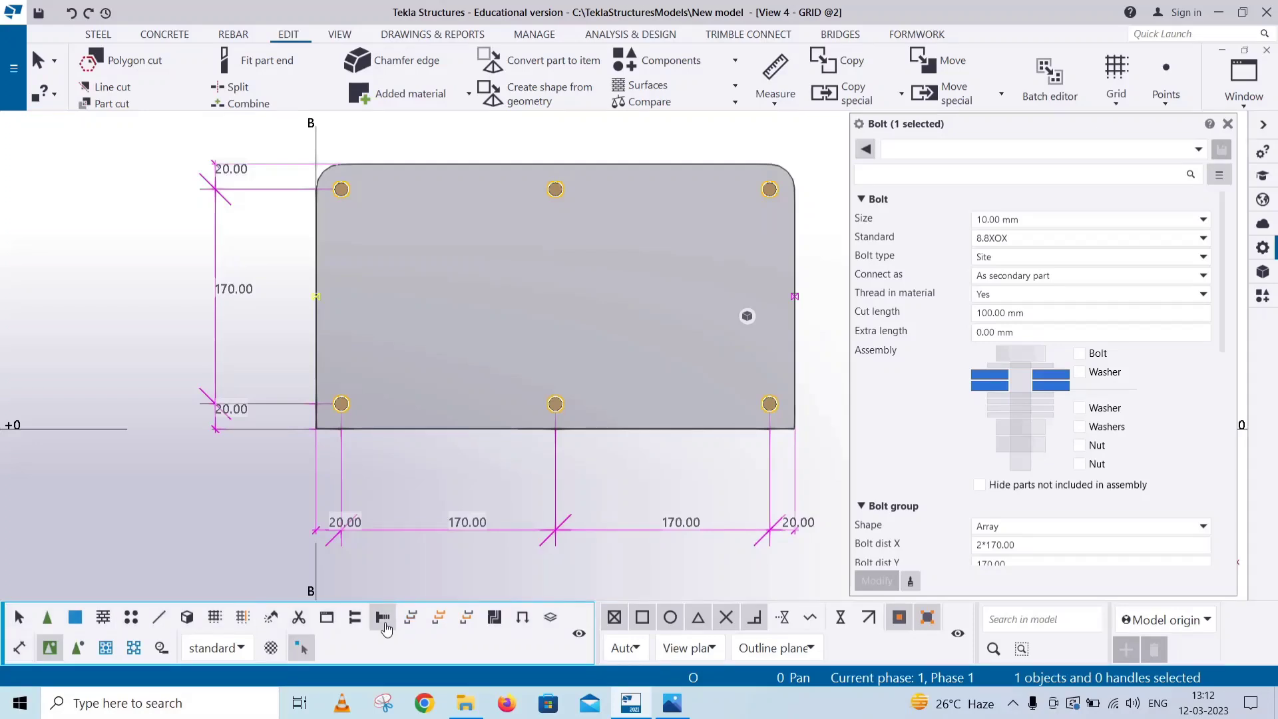
left_click(555, 405)
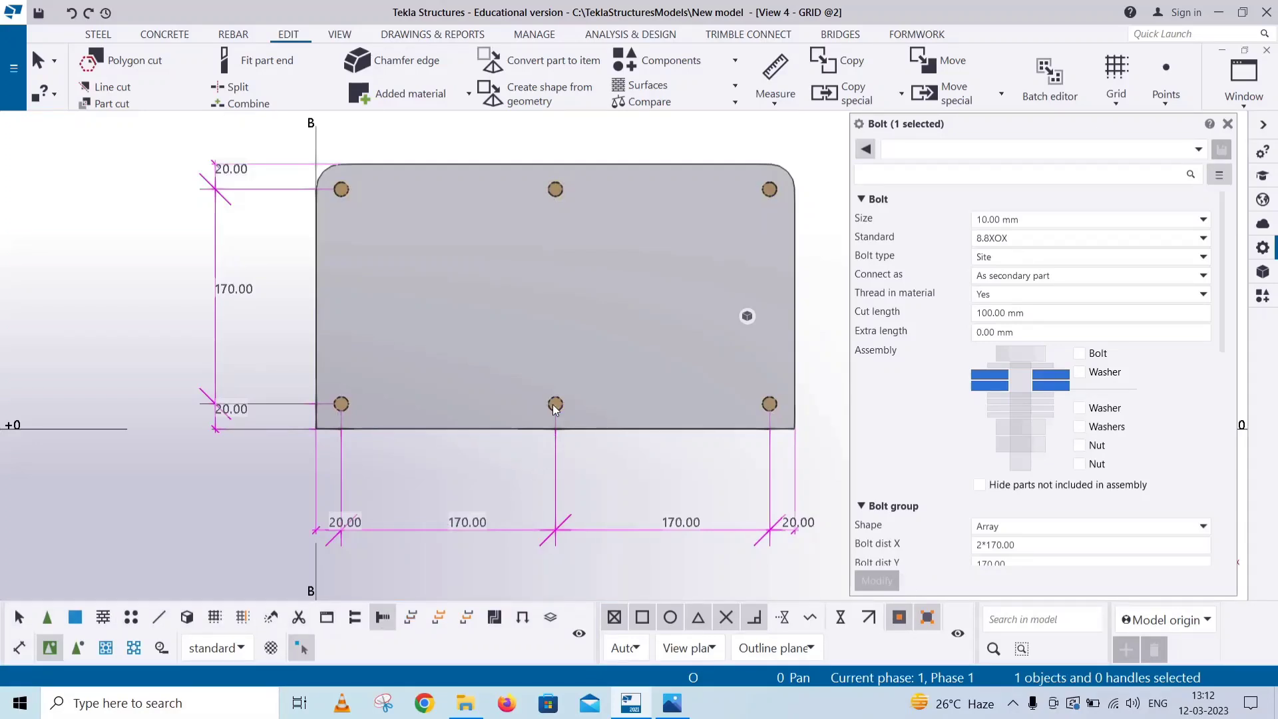
key("Delete")
left_click(785, 407)
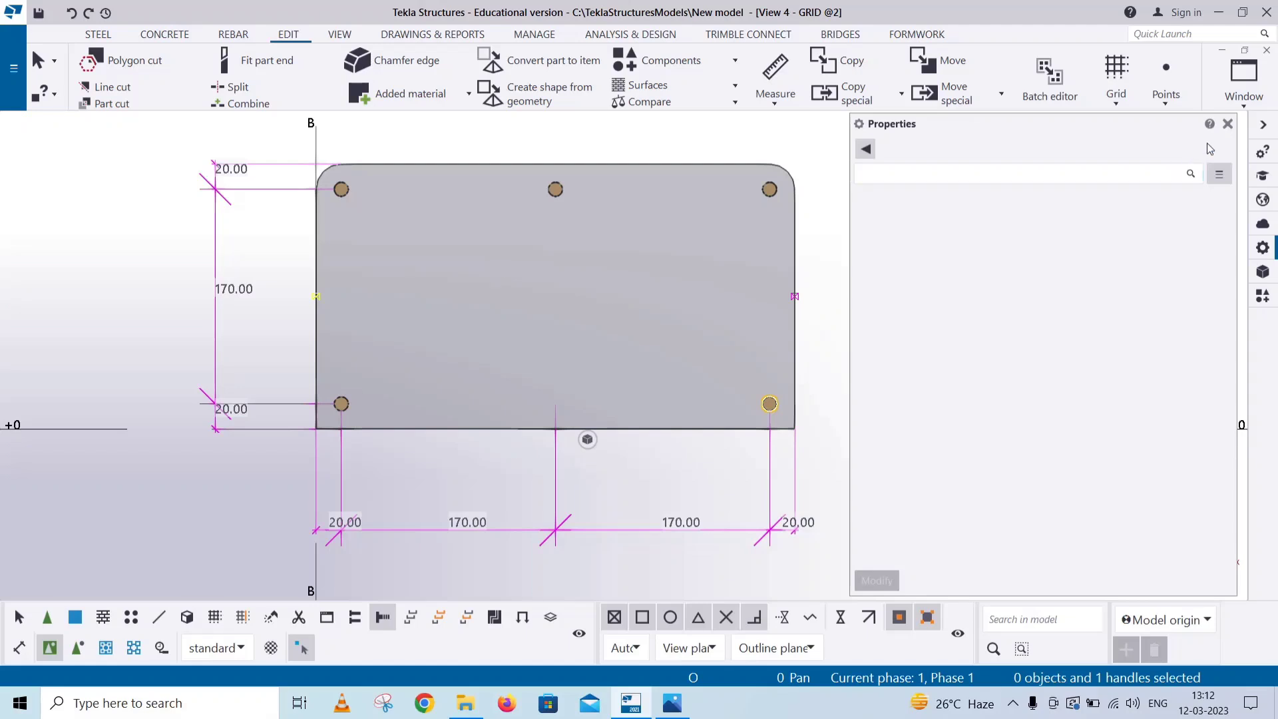
left_click(1227, 125)
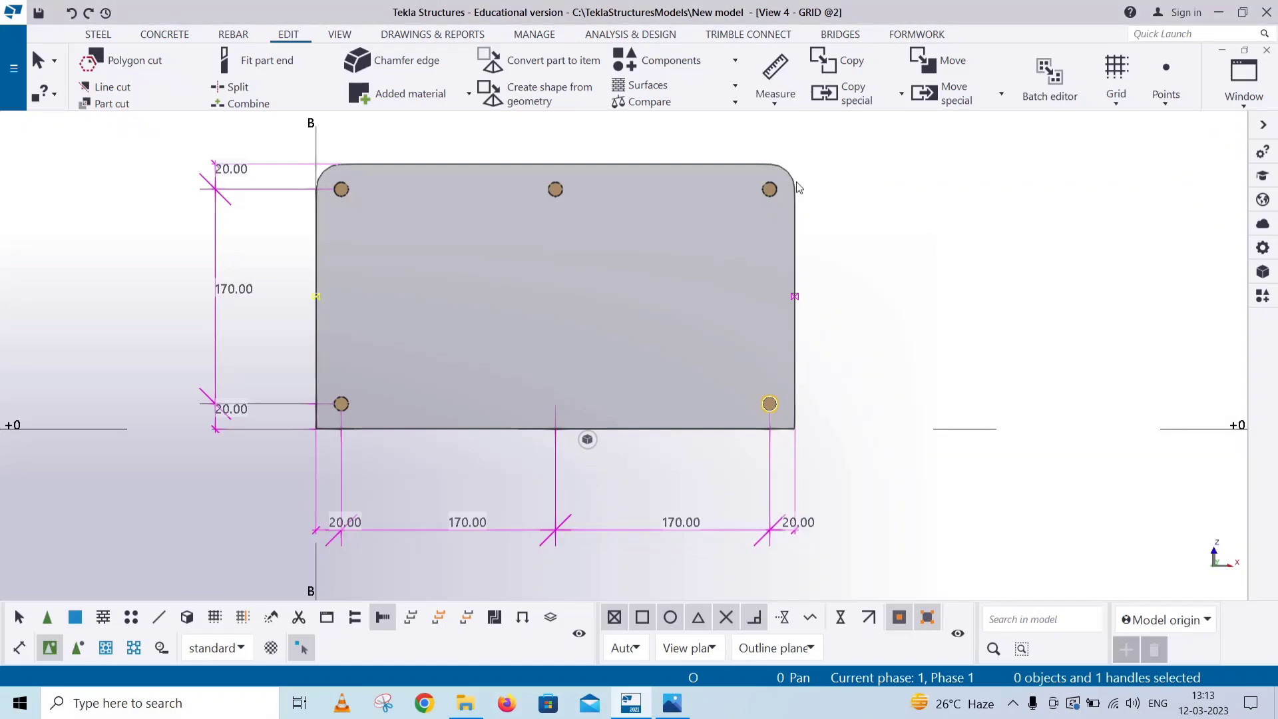
key("Escape")
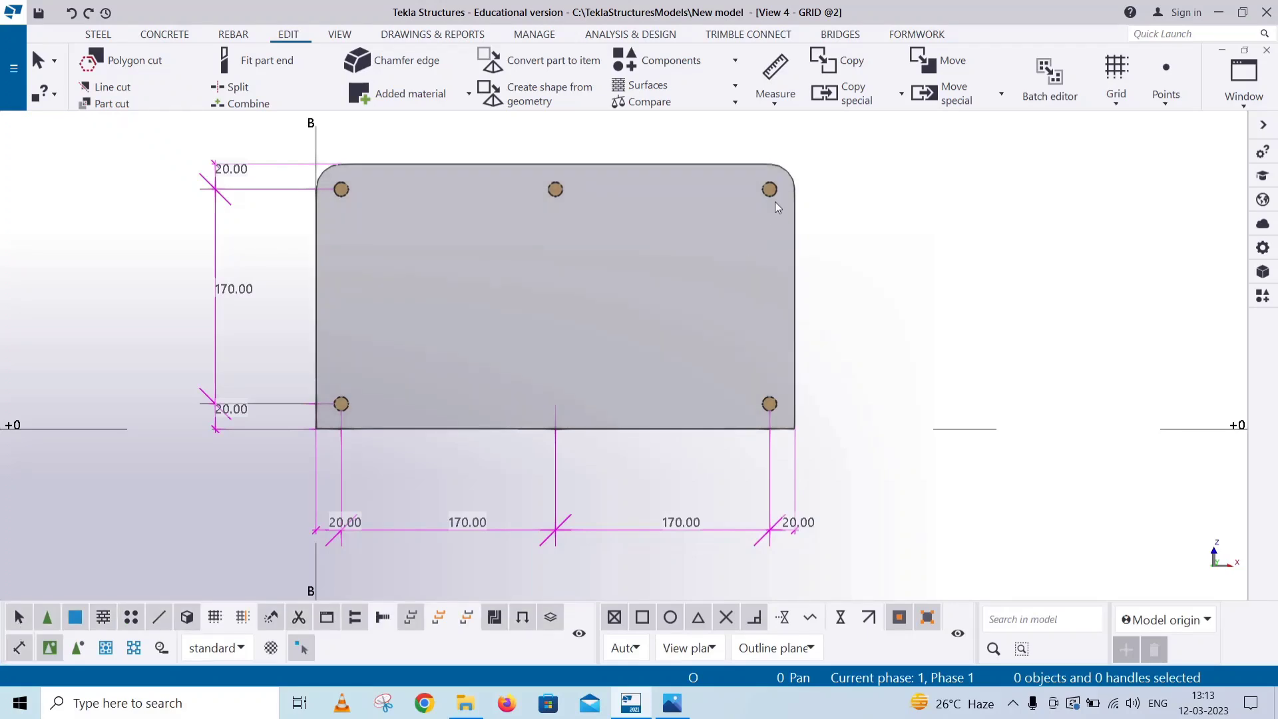
Change the plate profile from PLT10 to PLT6 and apply it
double_click(792, 239)
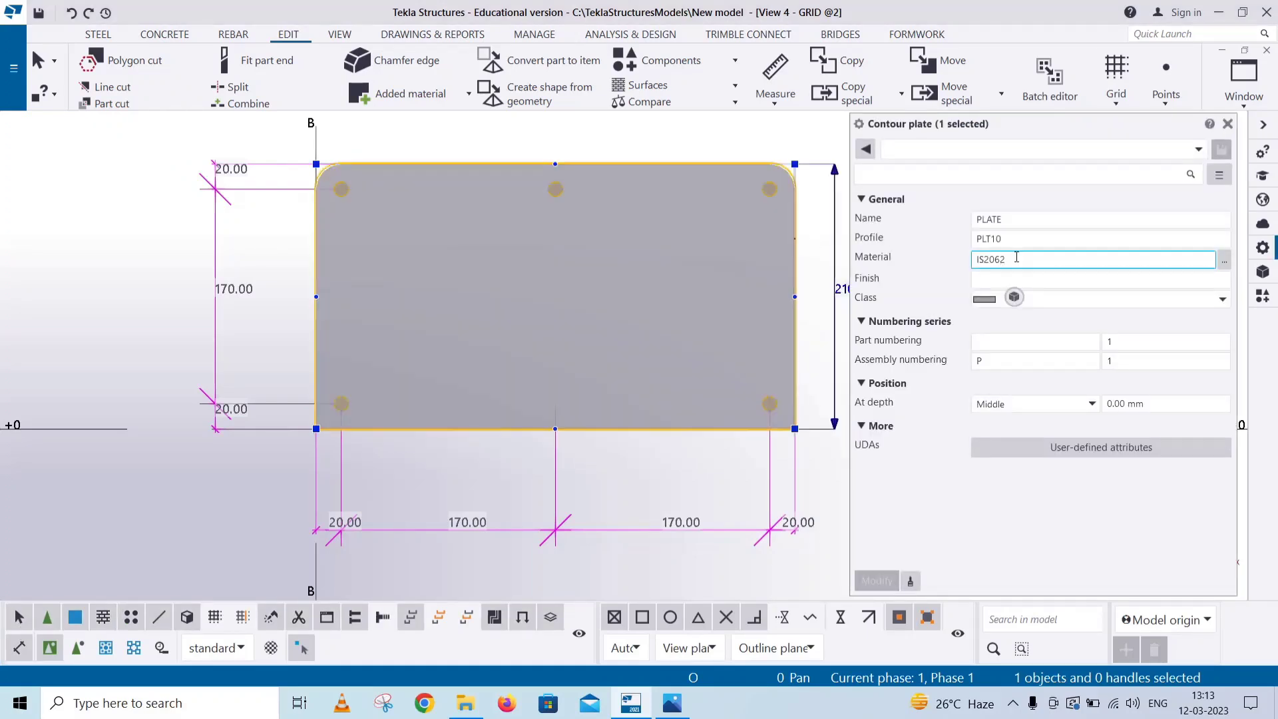
left_click(1015, 239)
key("BackSpace")
key("BackSpace")
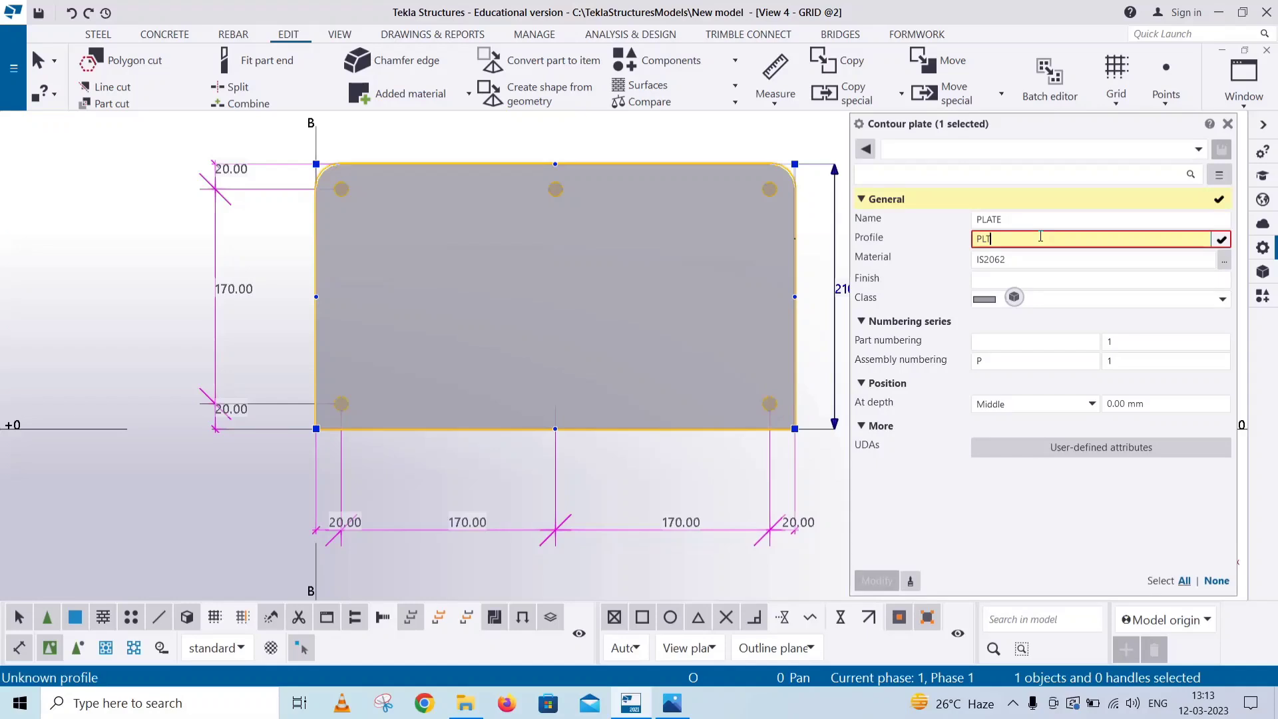
type("6")
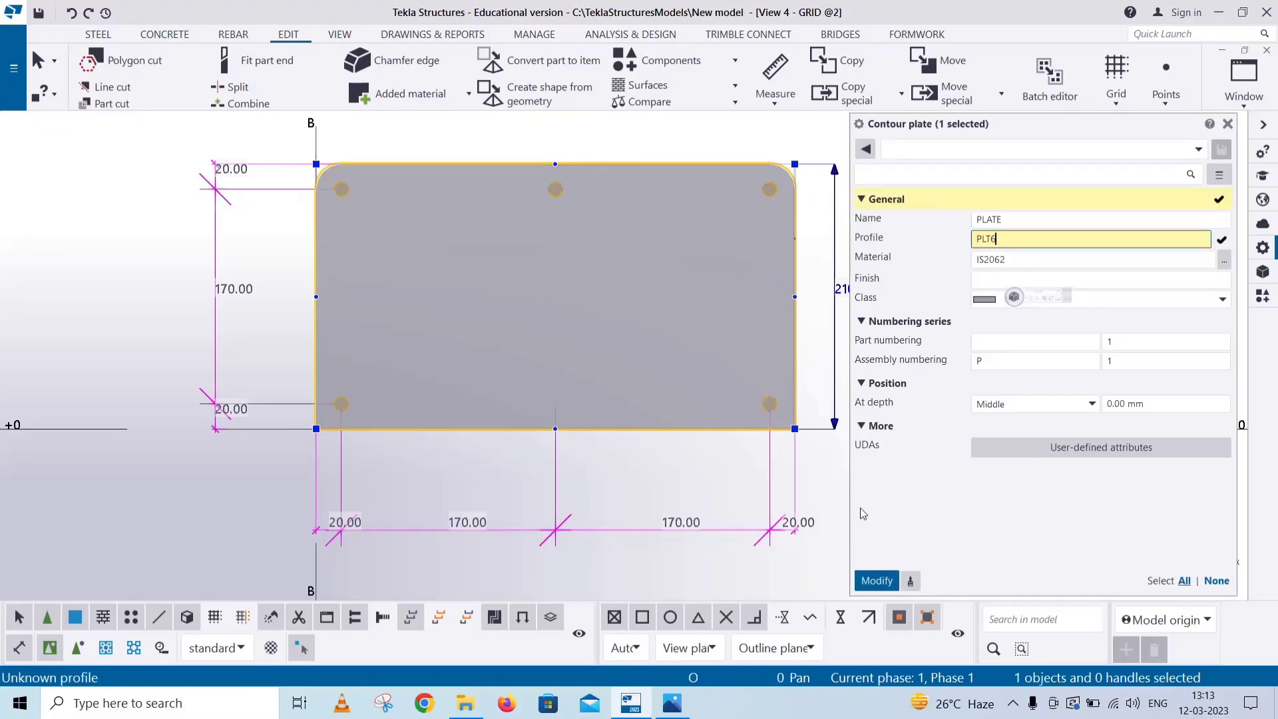
left_click(877, 580)
left_click(672, 703)
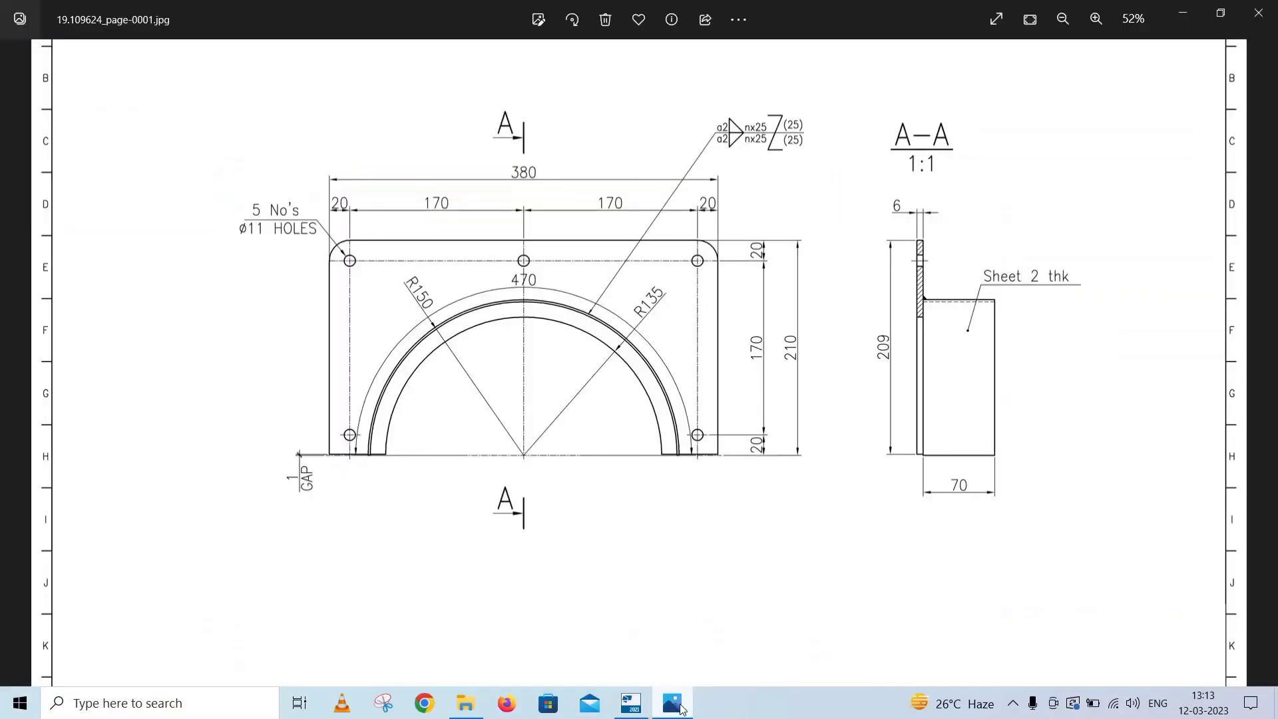
scroll(925, 234, "up", 1)
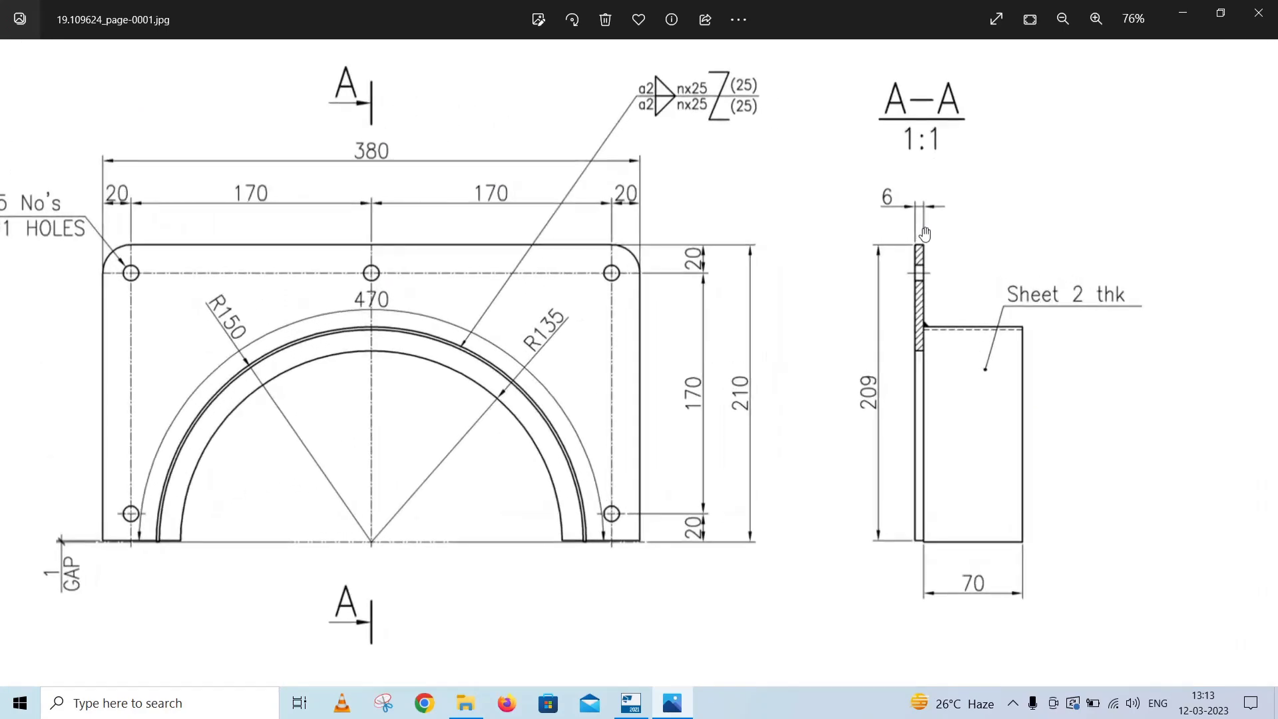
scroll(768, 418, "up", 1)
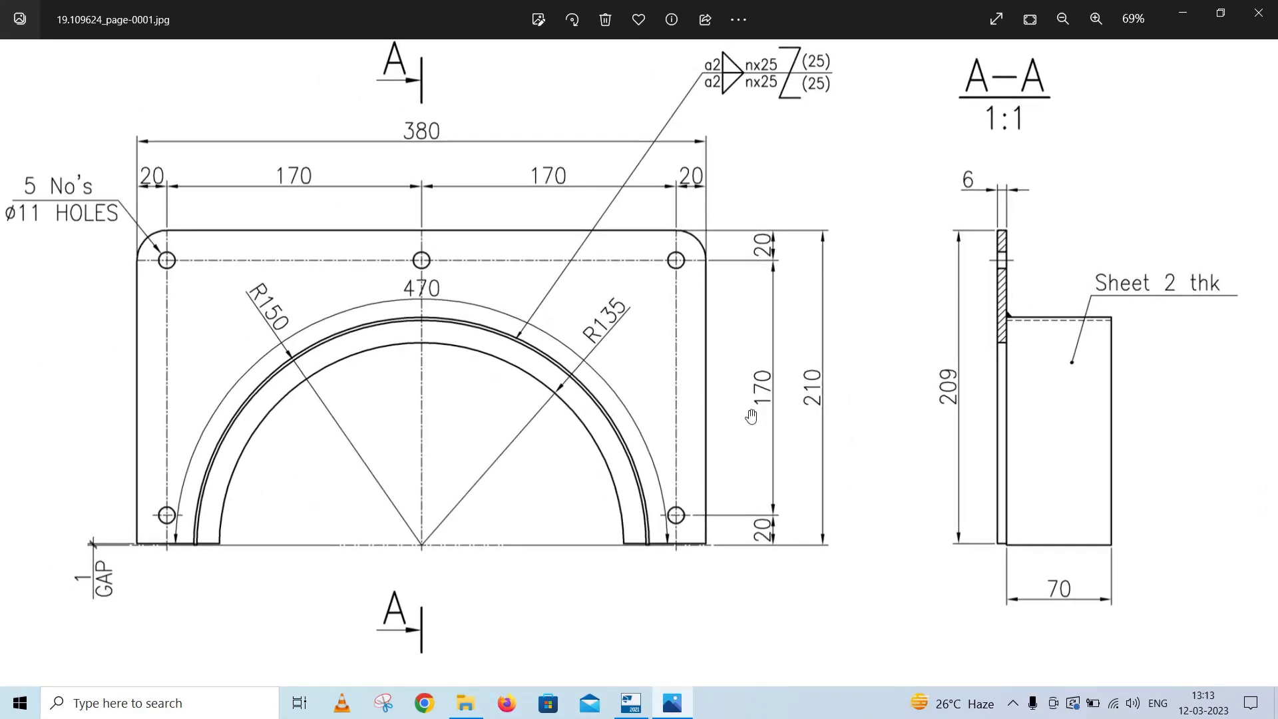
scroll(767, 417, "down", 3)
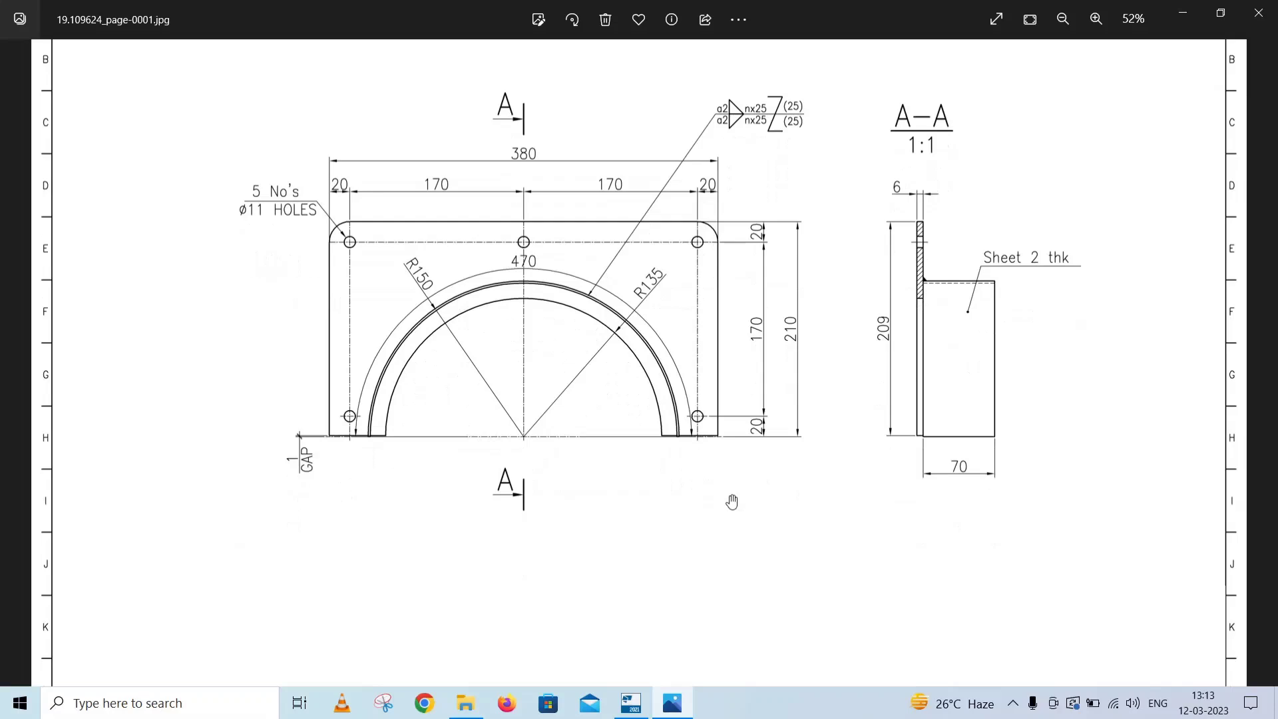
Close the plate properties, deselect the plate, and clear the temporary dimensions
left_click(638, 702)
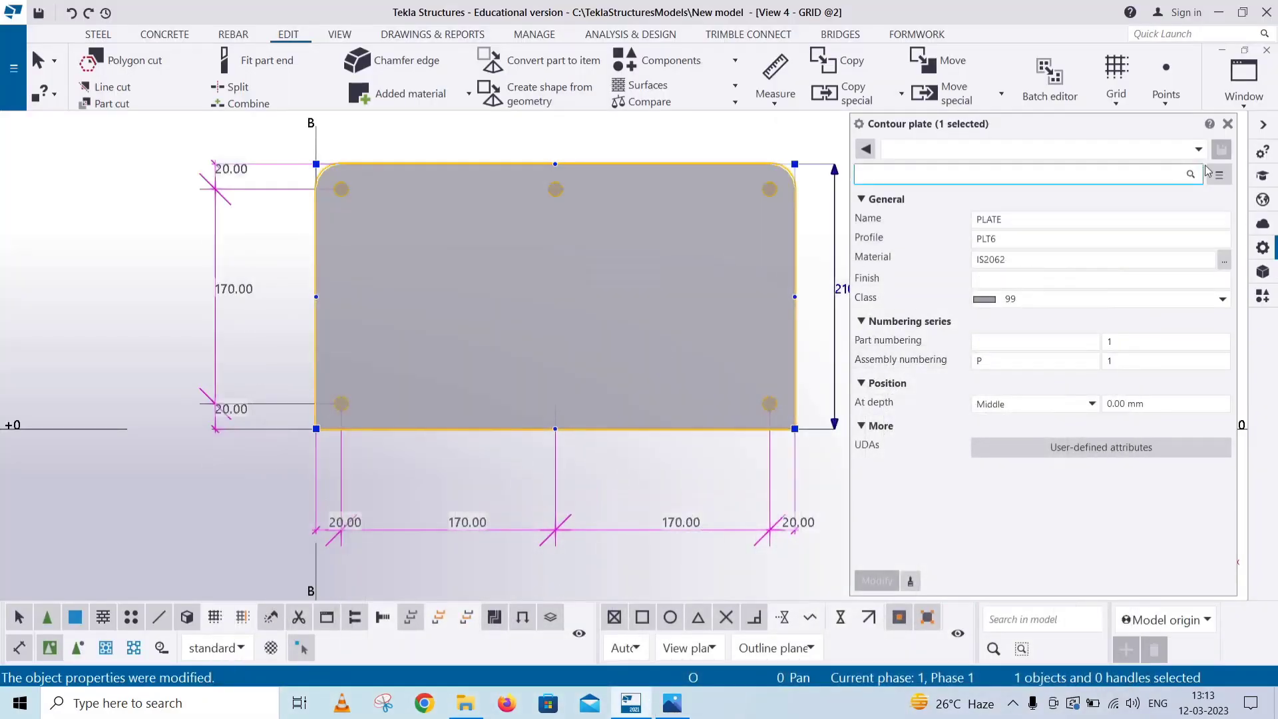
left_click(1227, 123)
left_click(1111, 245)
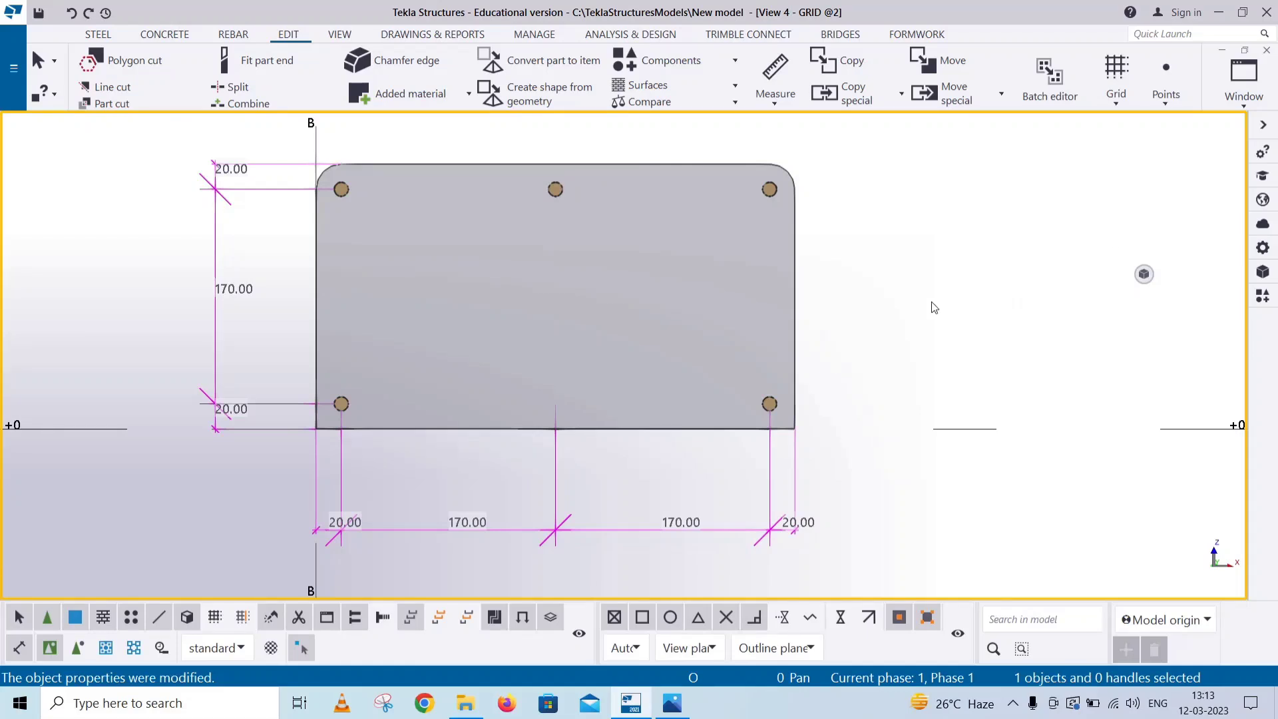
right_click(933, 309)
left_click(979, 383)
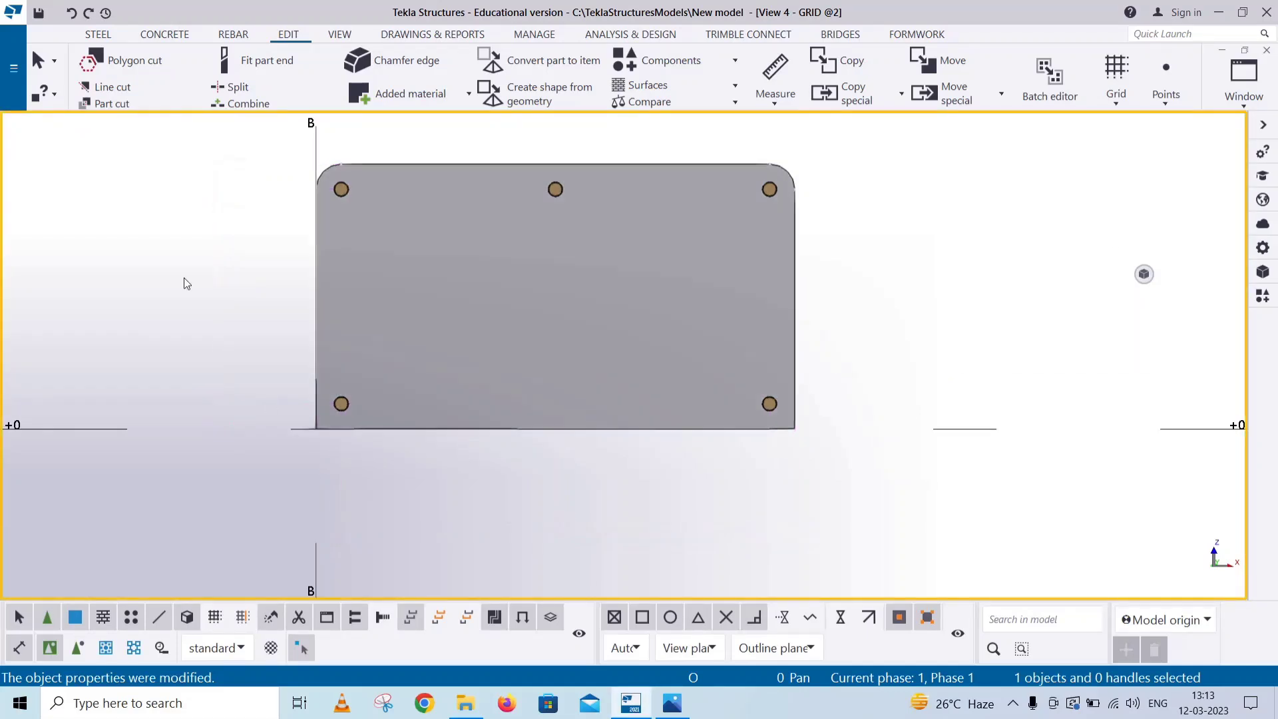
scroll(433, 402, "up", 2)
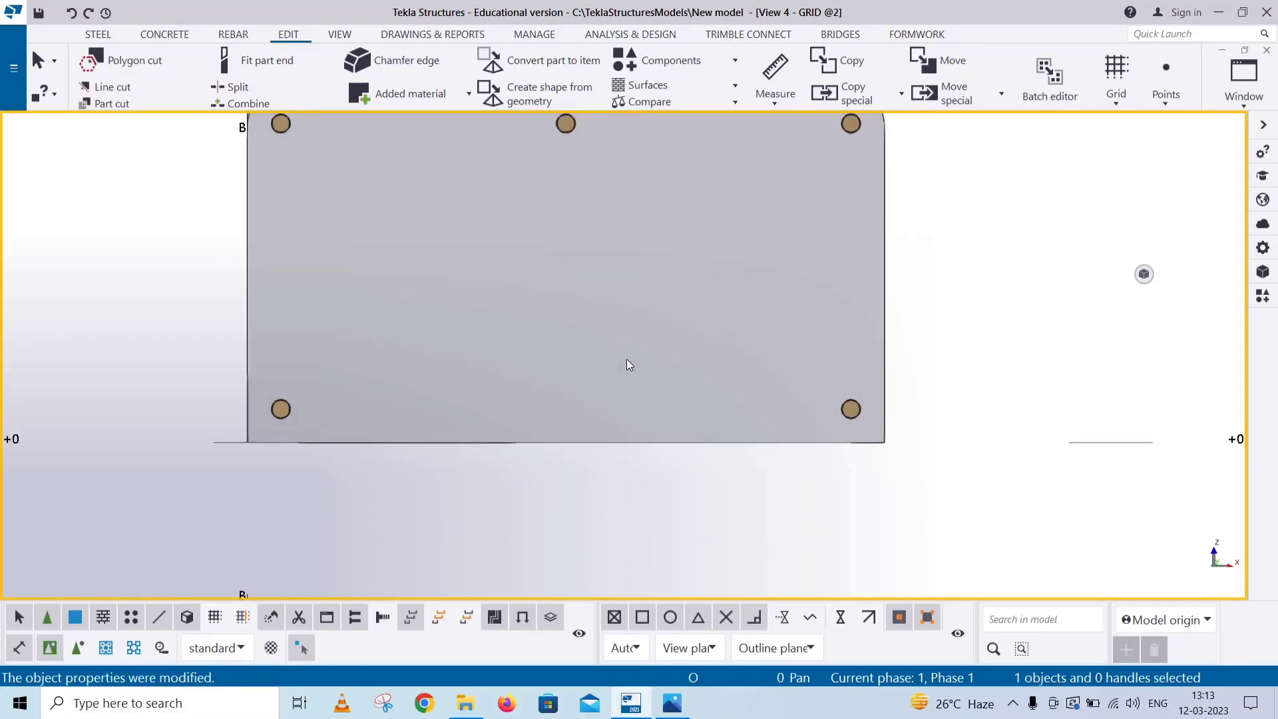
scroll(627, 365, "down", 1)
Place a point at the plate's bottom-edge midpoint, then check the reference drawing's arc details
left_click(1166, 100)
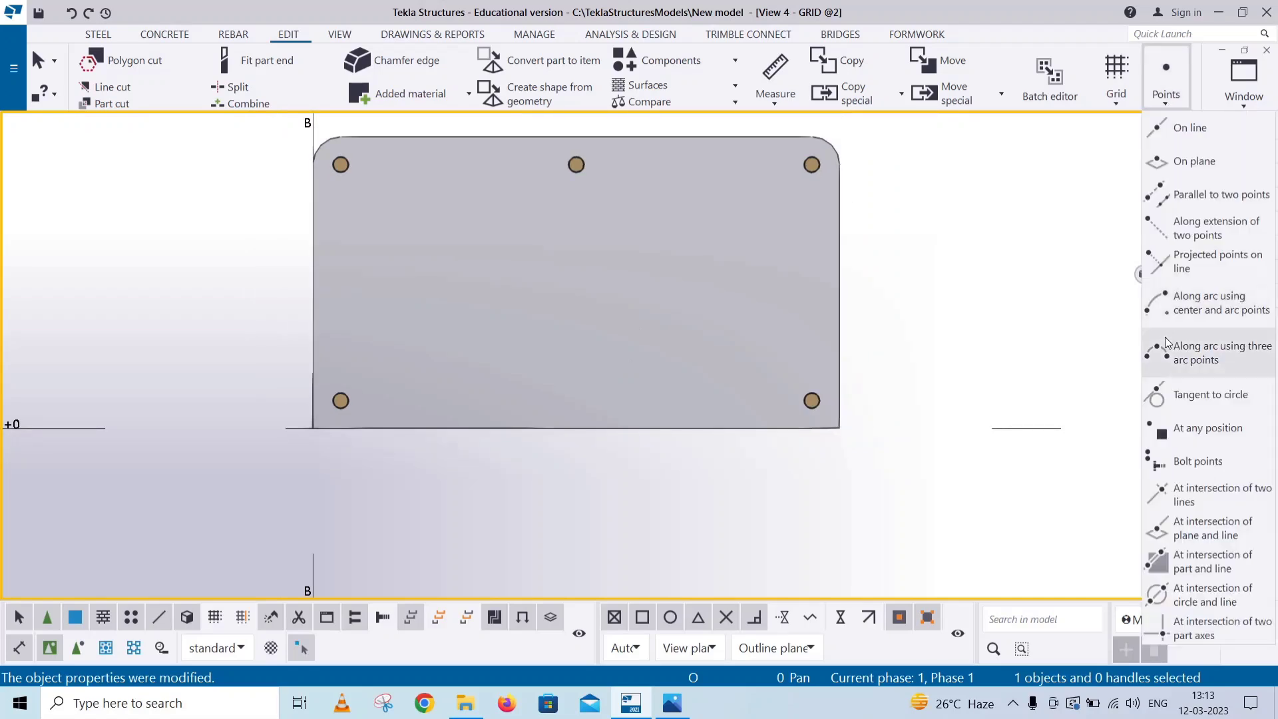
left_click(1164, 429)
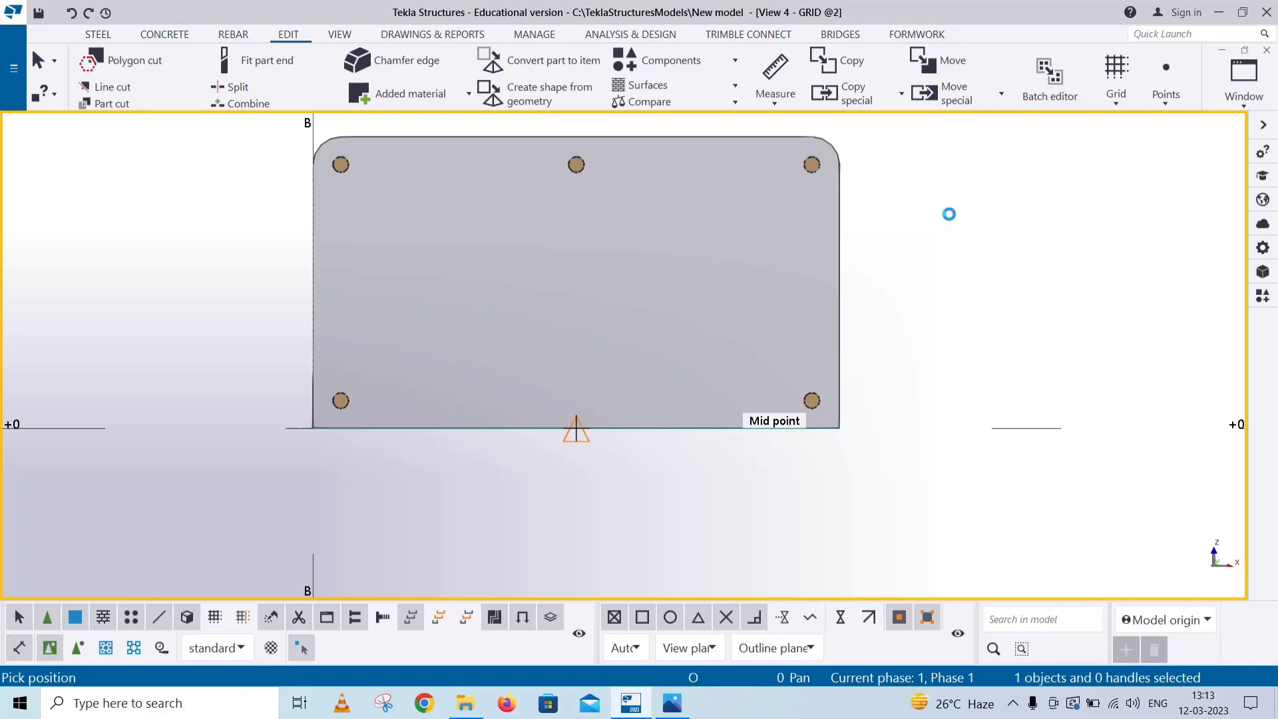
right_click(955, 221)
left_click(968, 213)
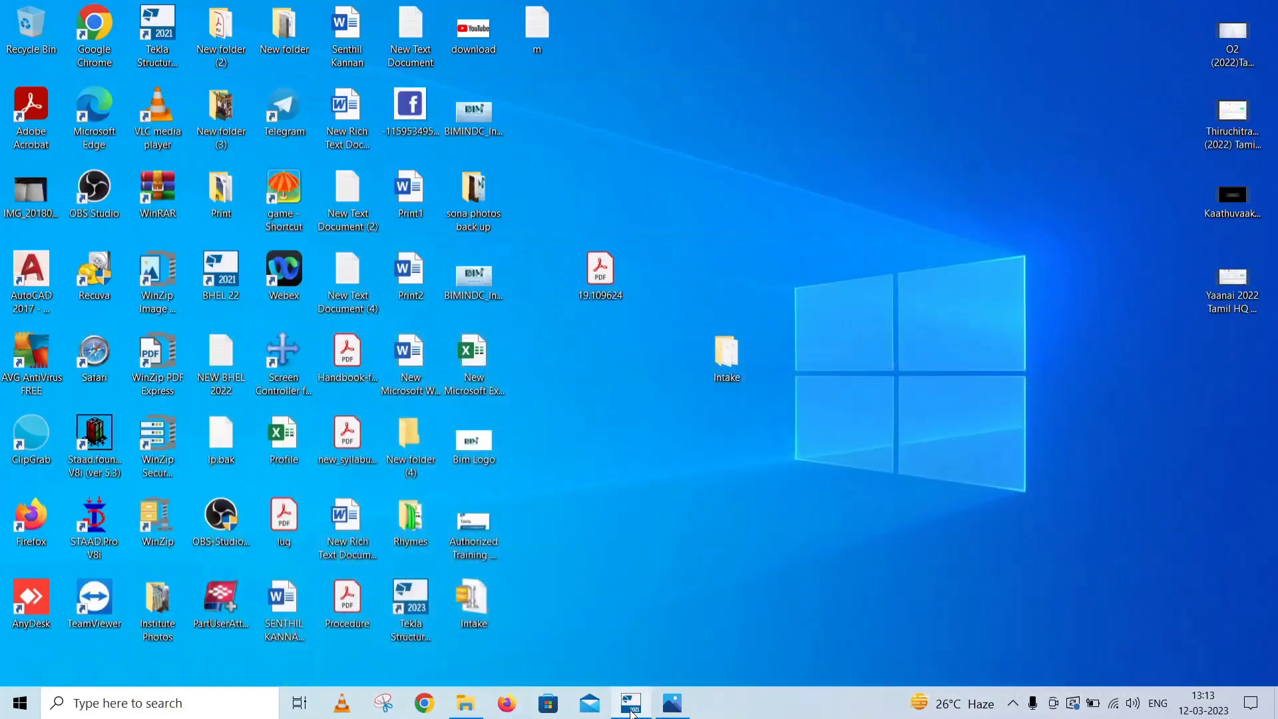
left_click(671, 703)
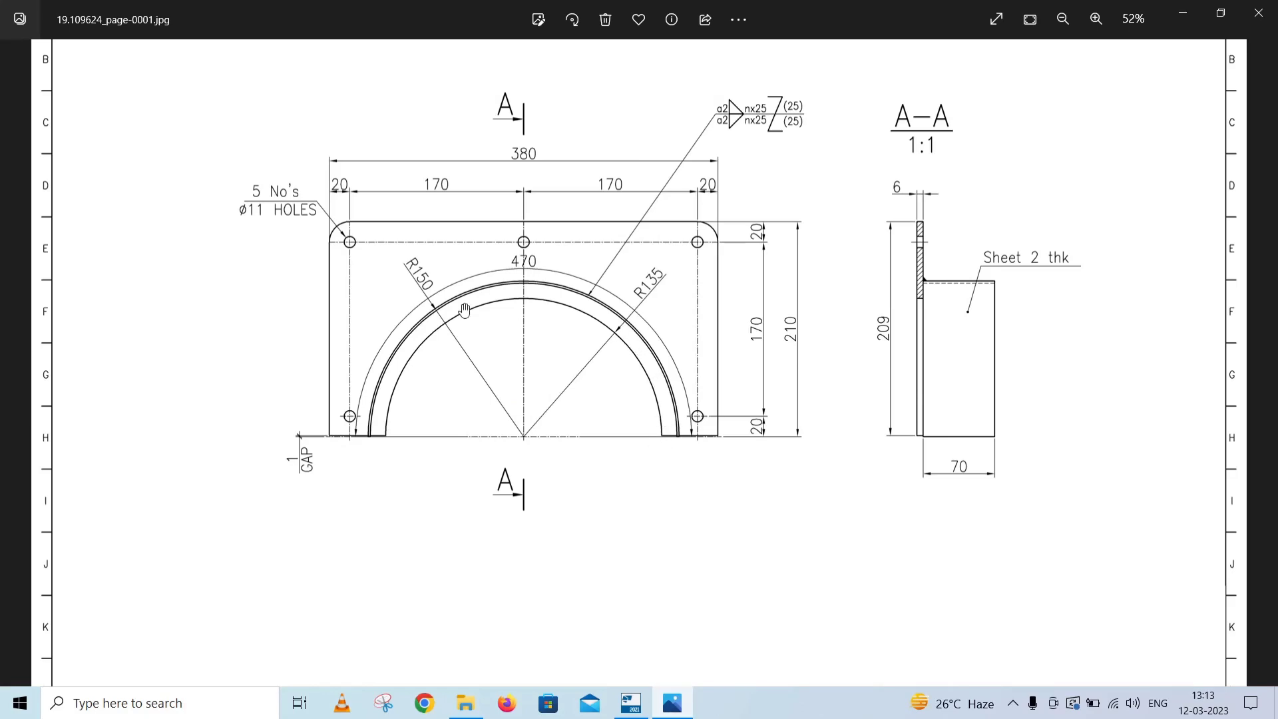
left_click(672, 701)
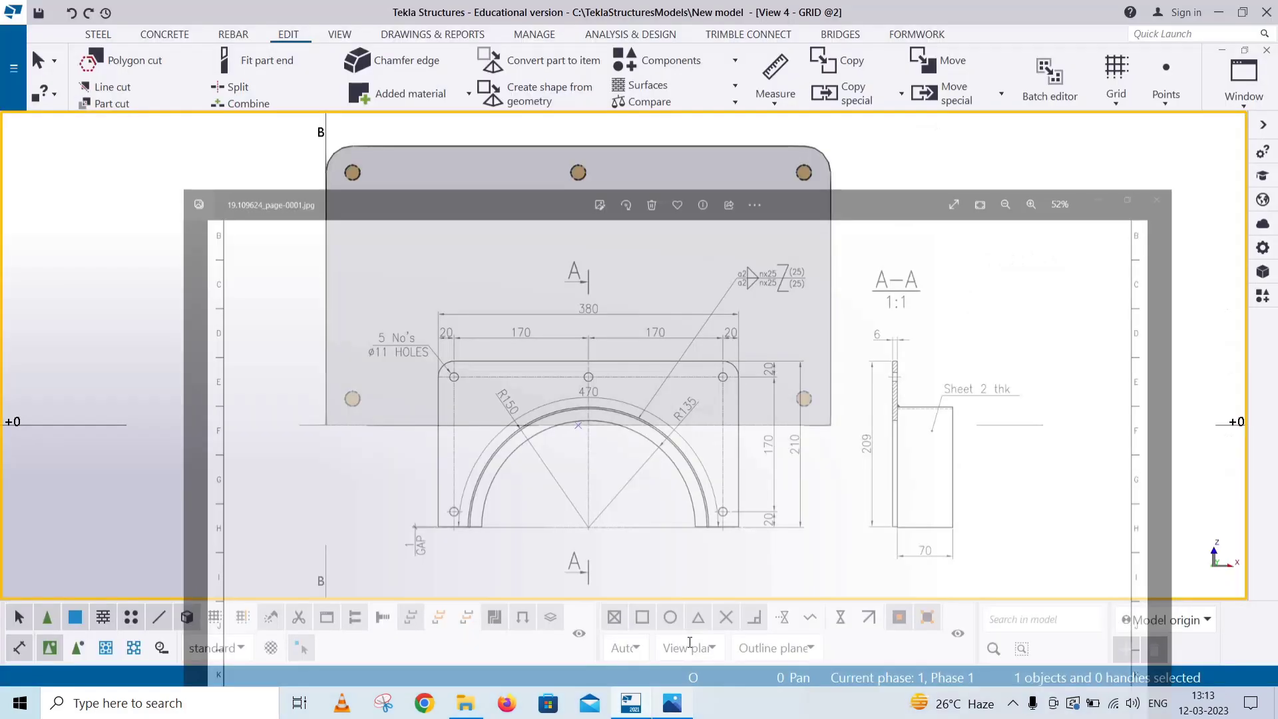
left_click(1164, 98)
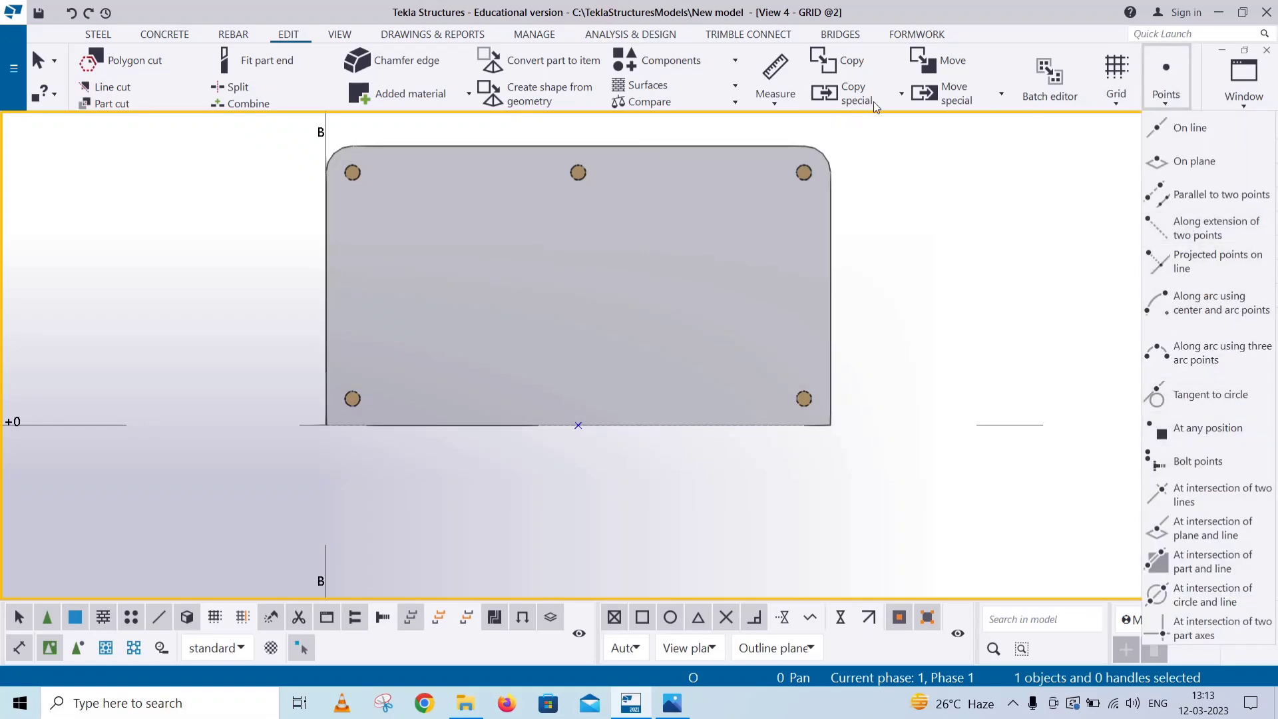
Create a construction circle centred on the bottom-edge midpoint with radius 135
left_click(942, 72)
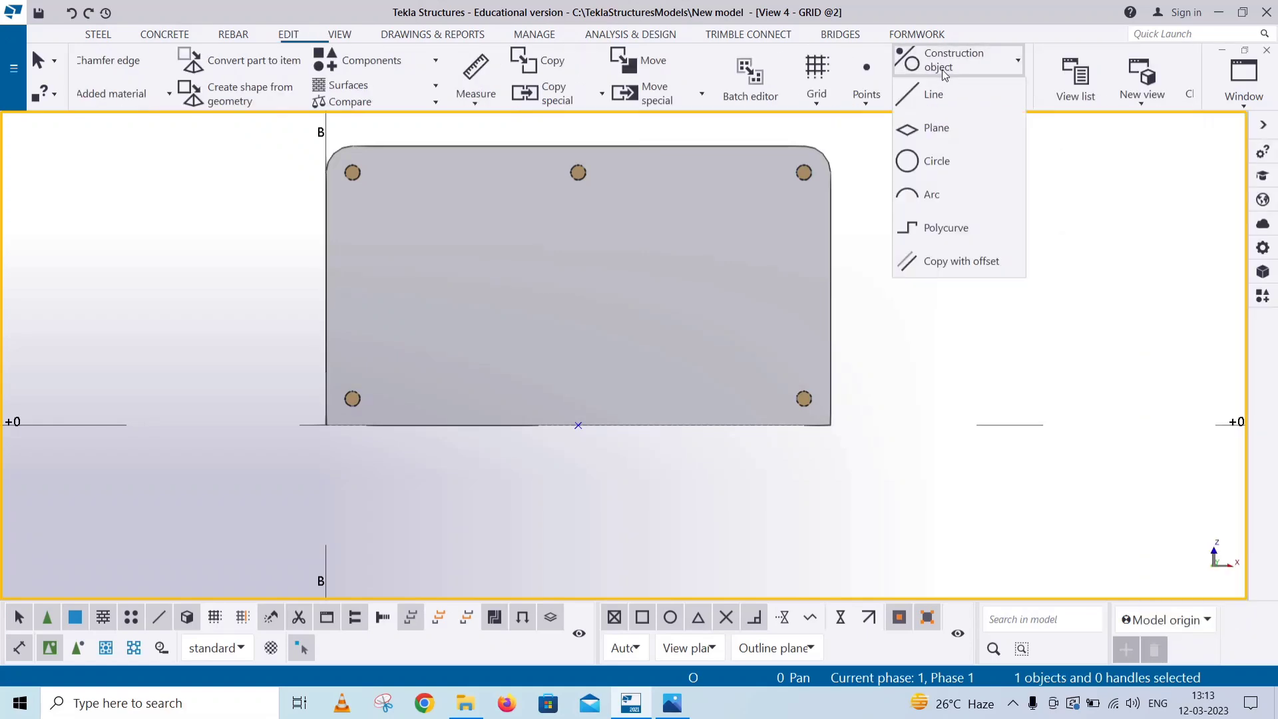
left_click(936, 161)
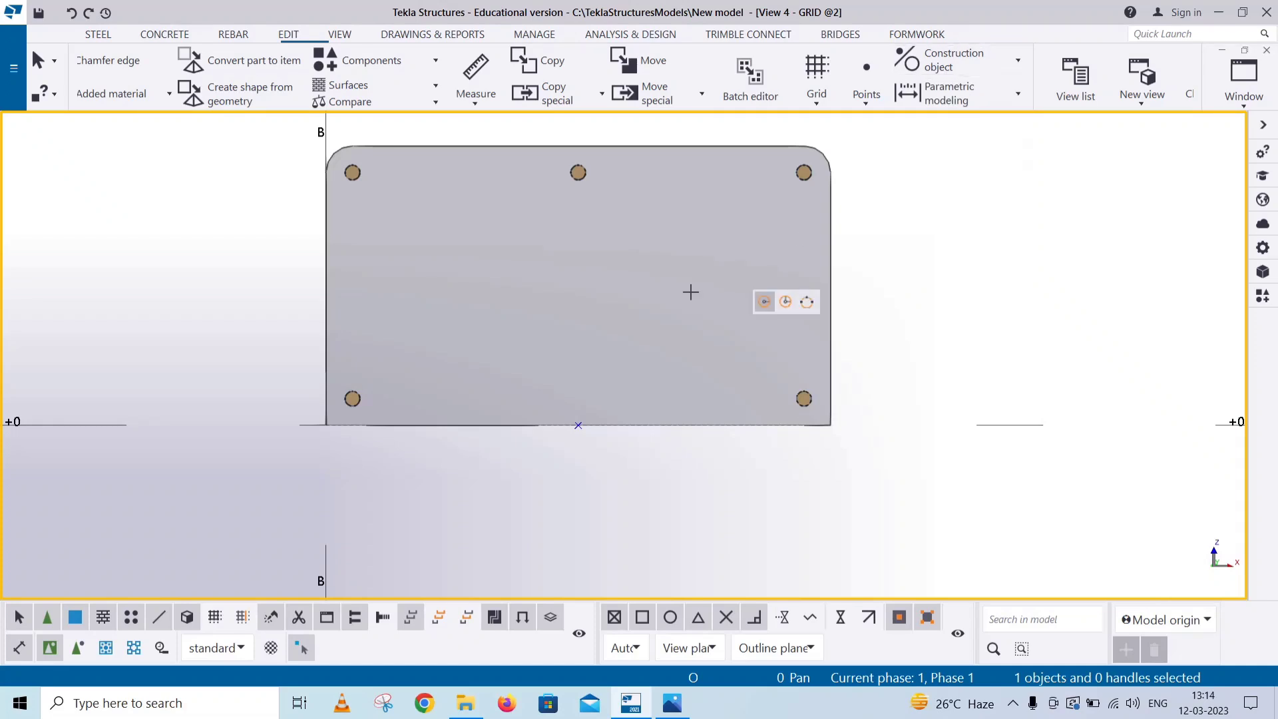
left_click(579, 425)
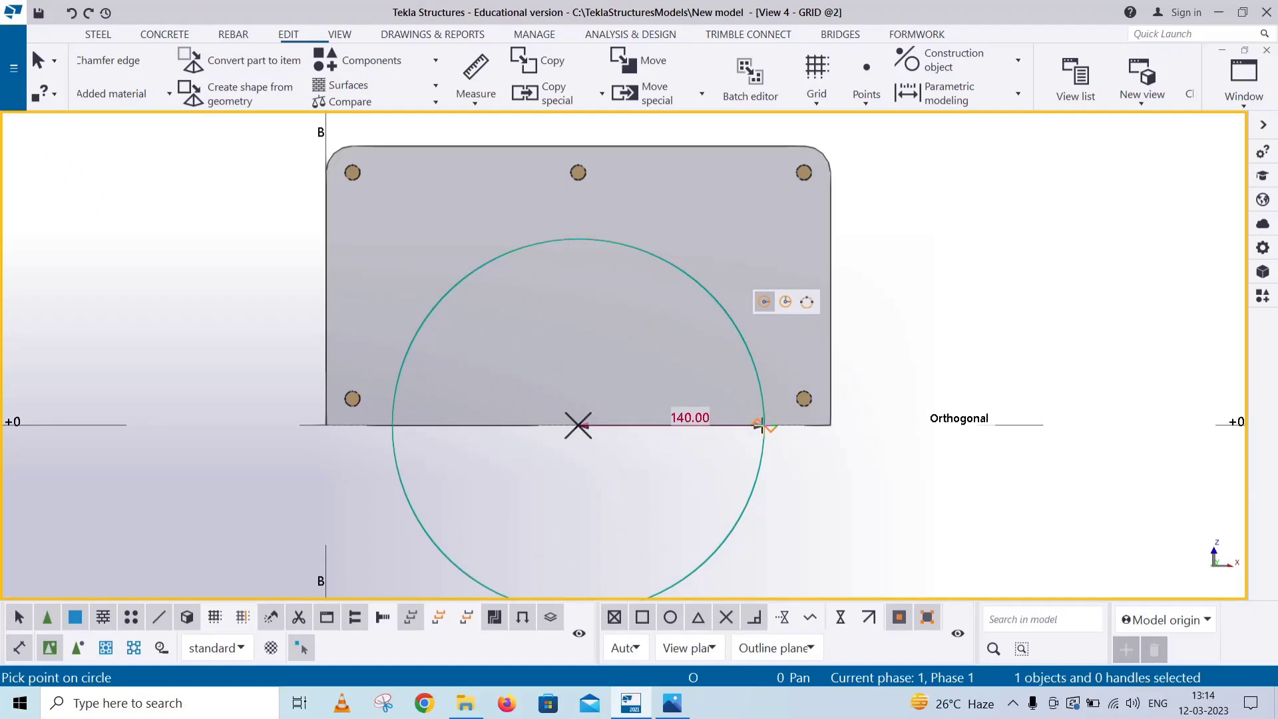
type("135")
key("Return")
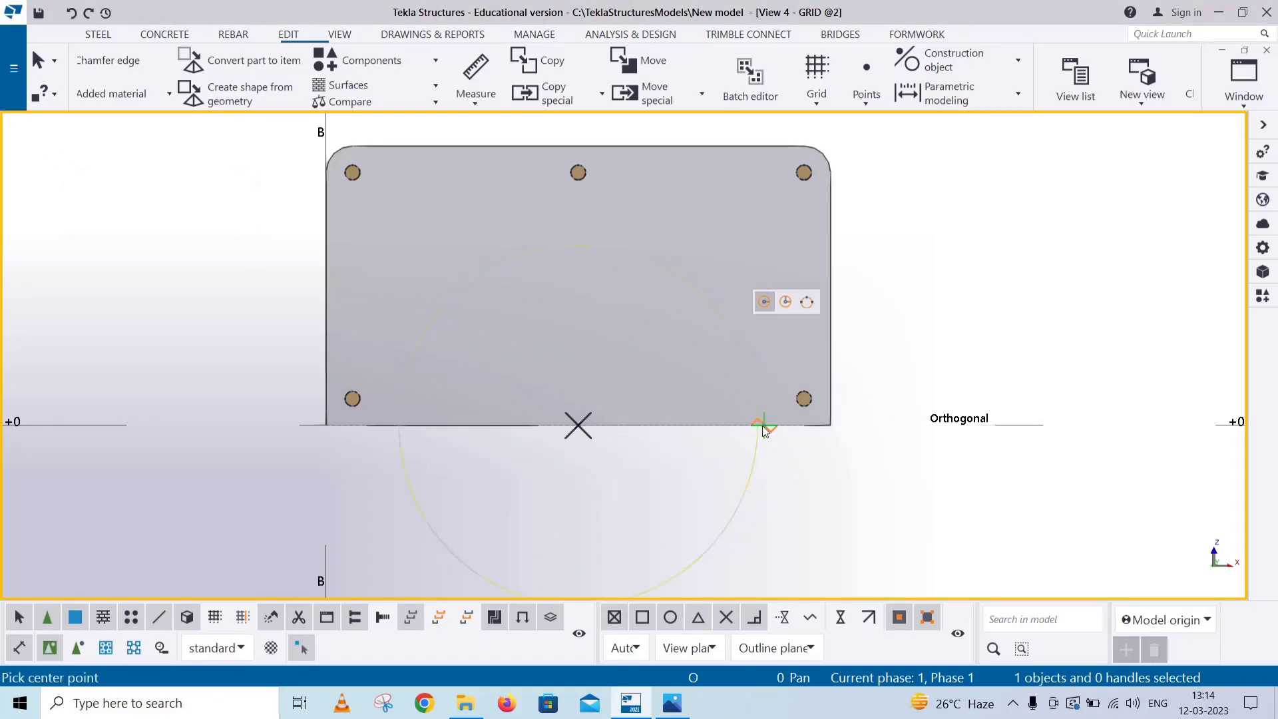
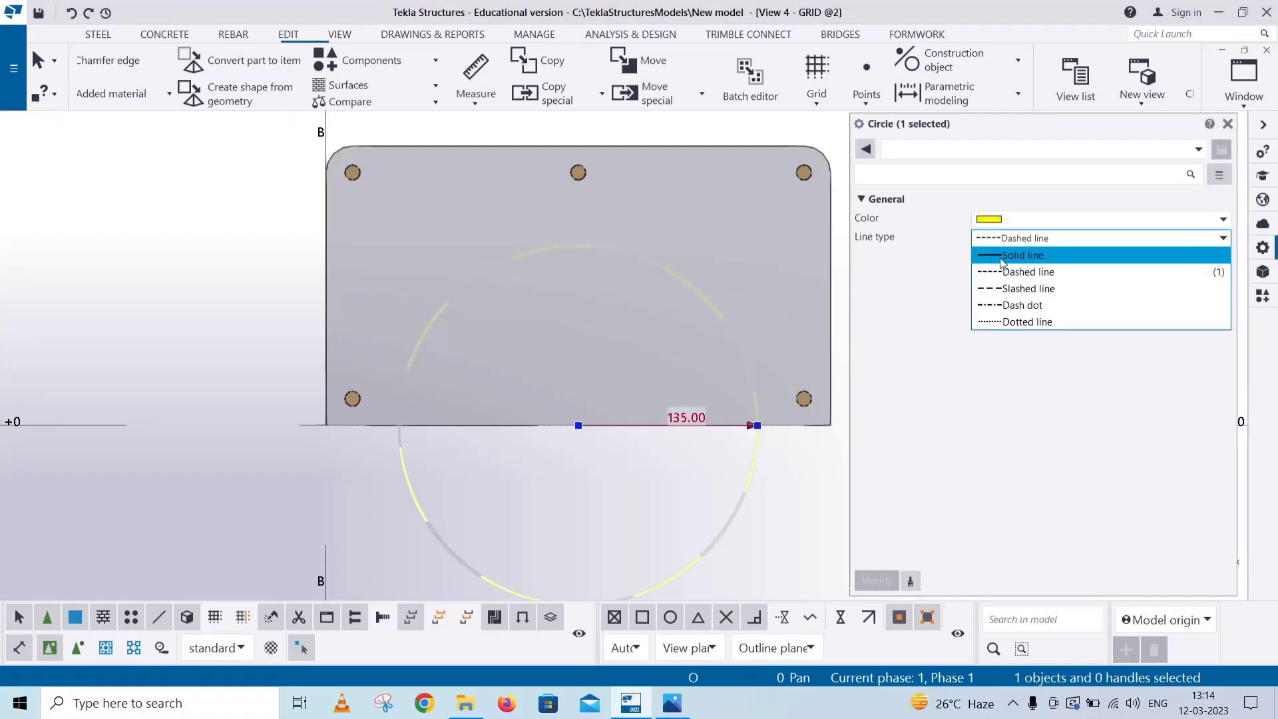
Restyle the radius-135 construction circle with a solid line type and red colour
left_click(1003, 258)
left_click(1003, 220)
left_click(1002, 272)
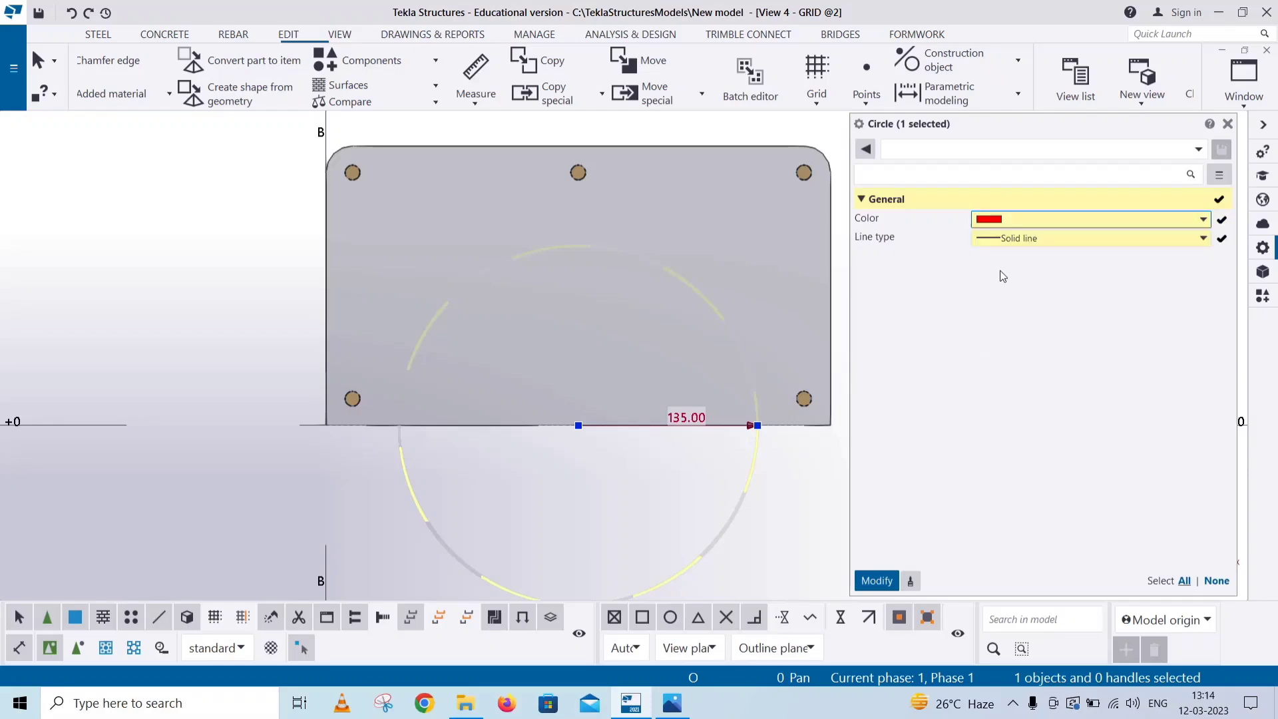
left_click(870, 579)
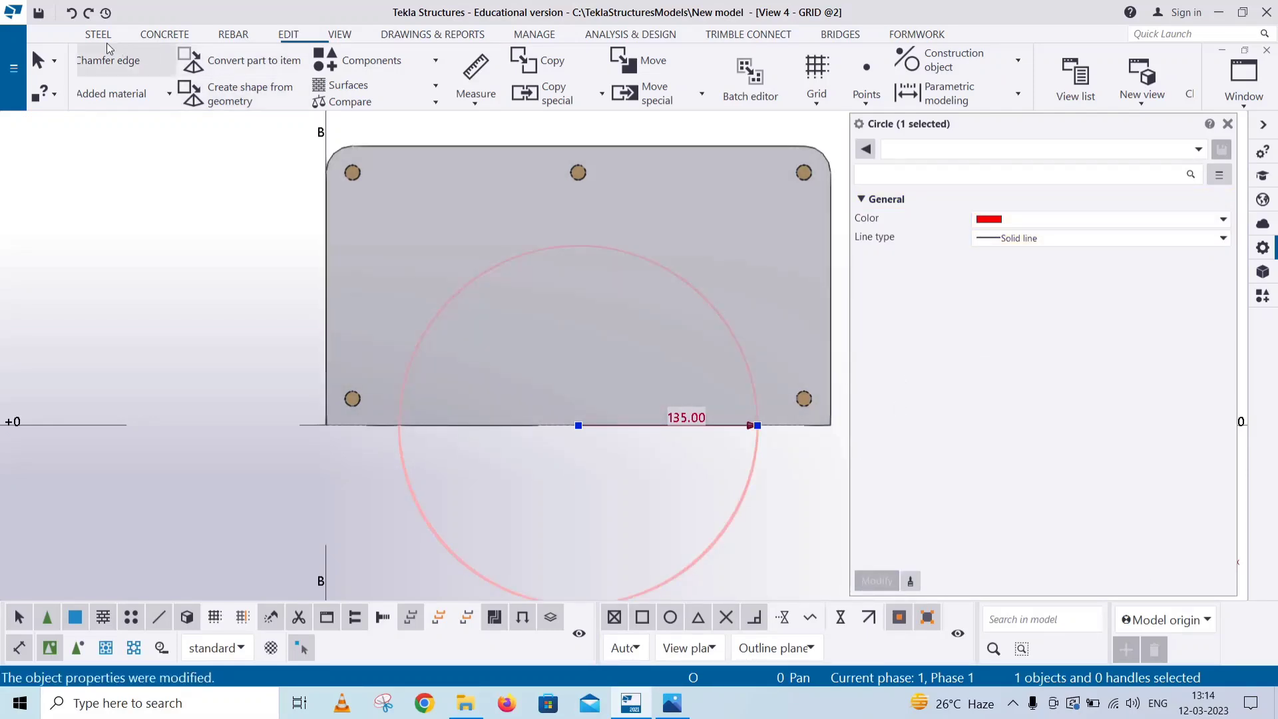
left_click(164, 35)
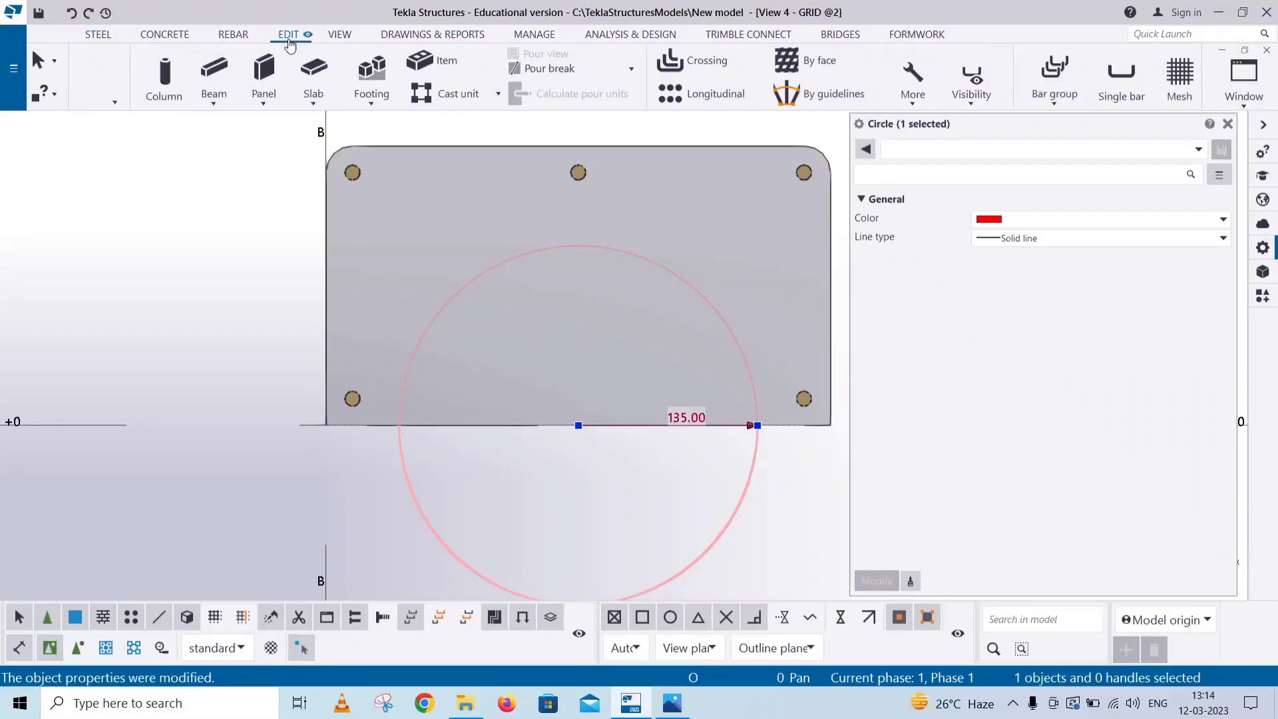
Start a polygon cut on the plate, then cancel it
left_click(152, 77)
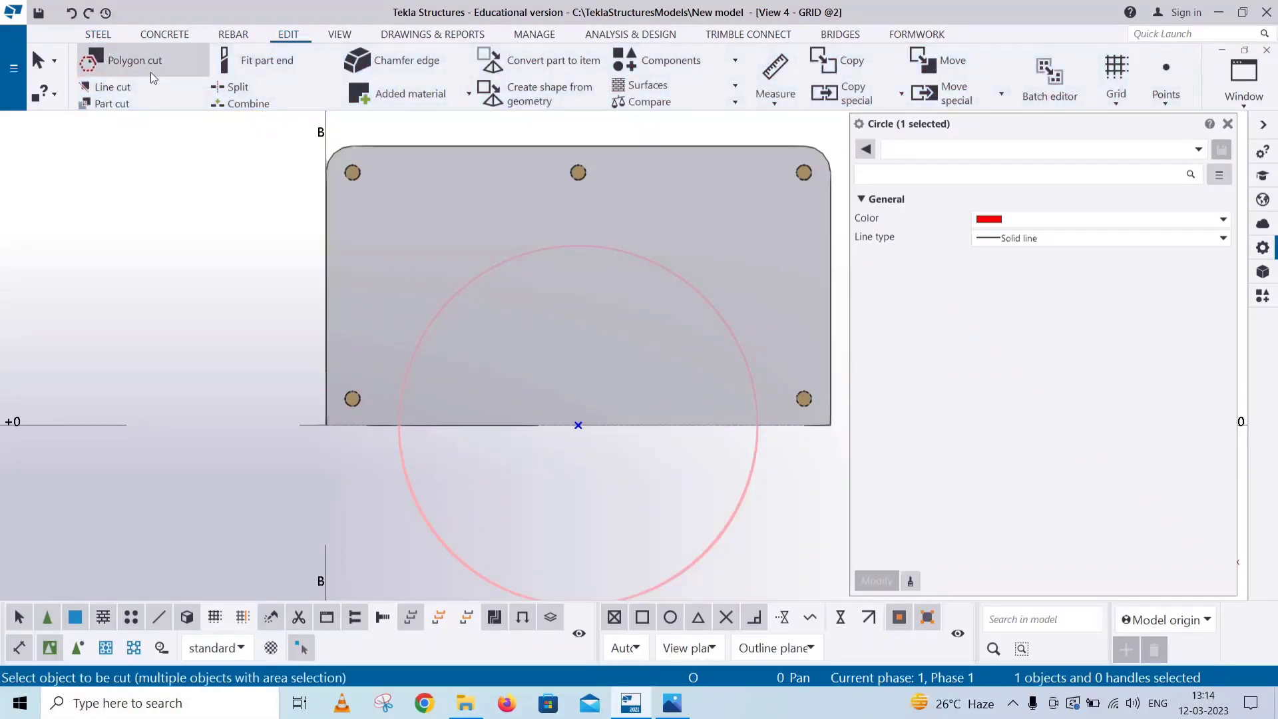
left_click(454, 426)
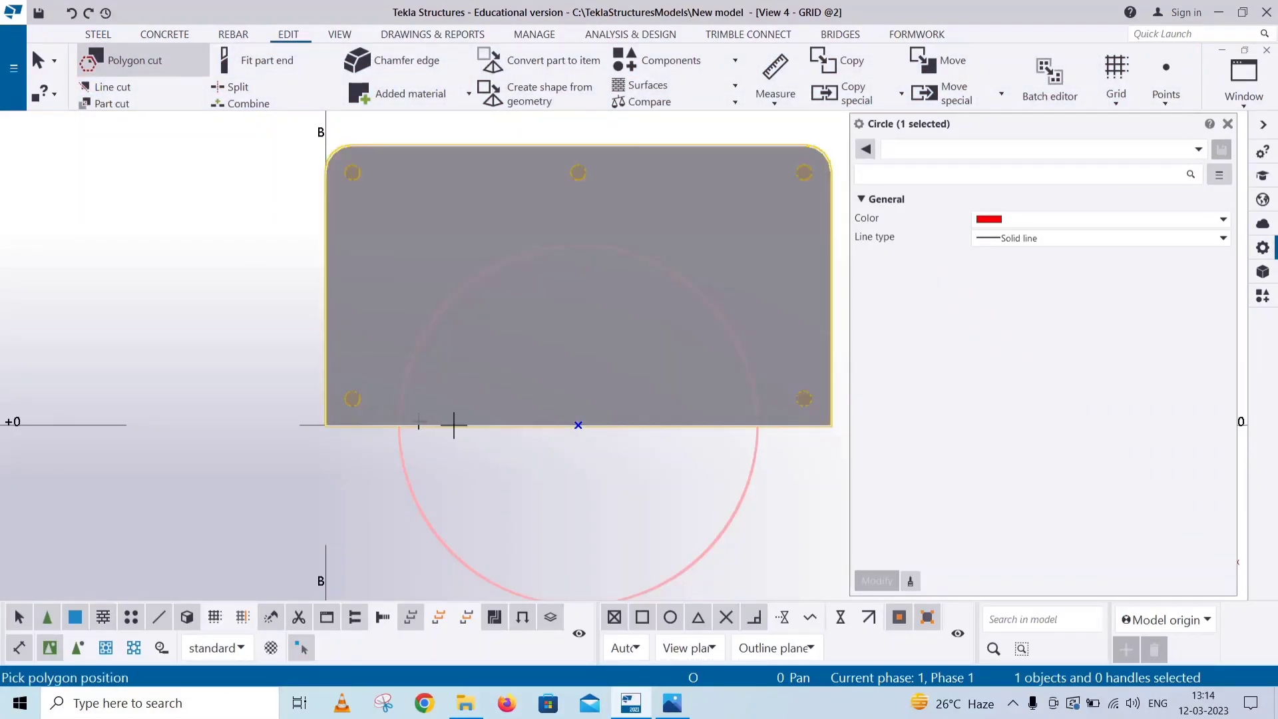
left_click(398, 426)
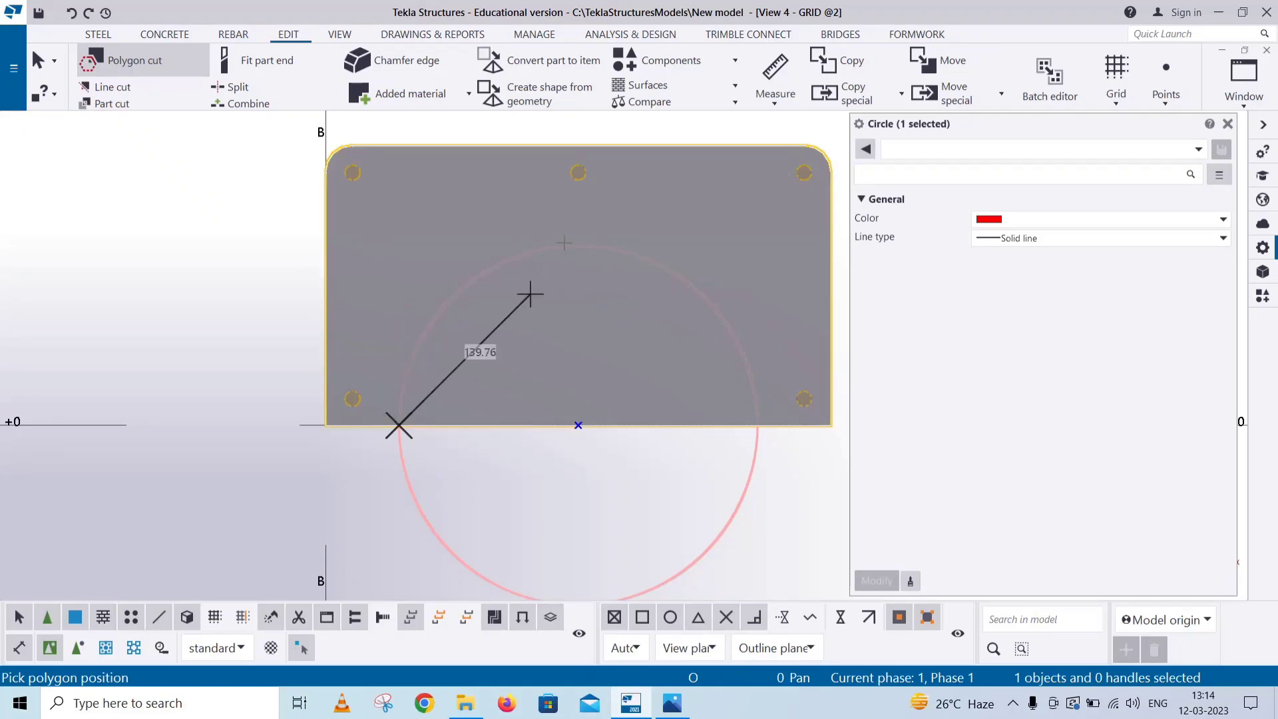
right_click(266, 213)
left_click(285, 220)
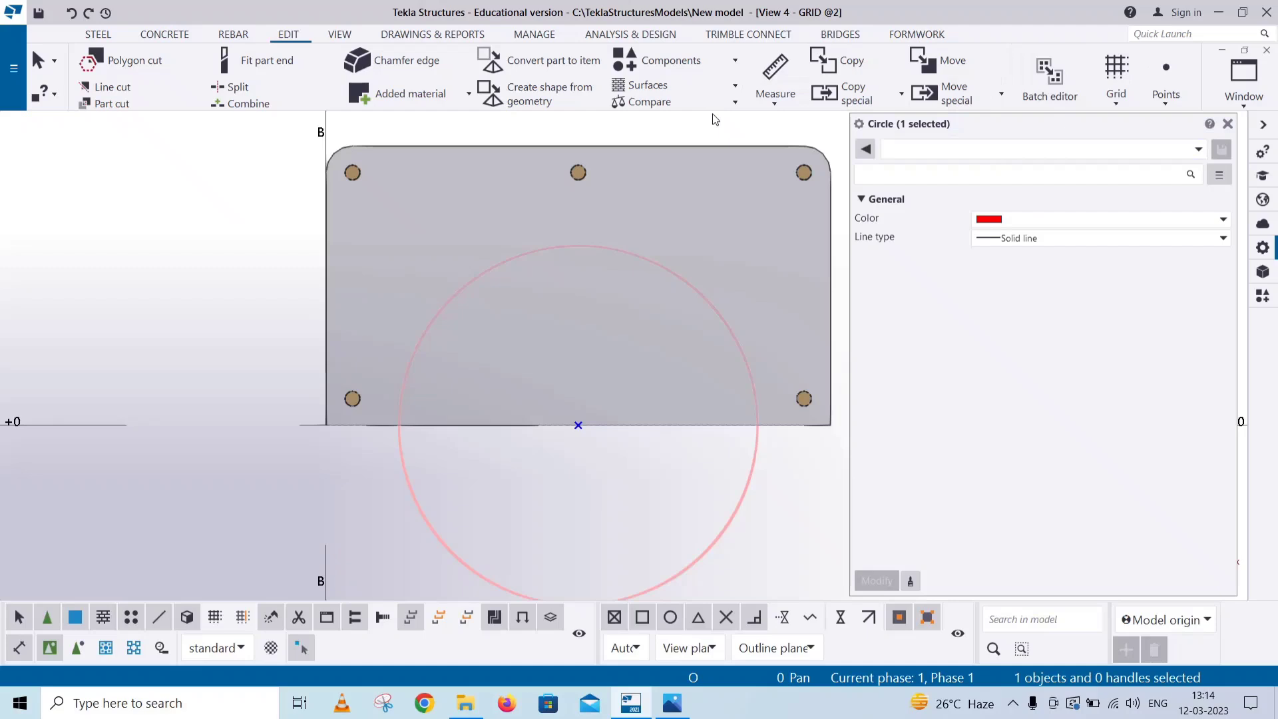
Draw a vertical construction line from the plate's bottom-edge midpoint to its top-edge midpoint
key("Page_Down")
scroll(1052, 79, "down", 3)
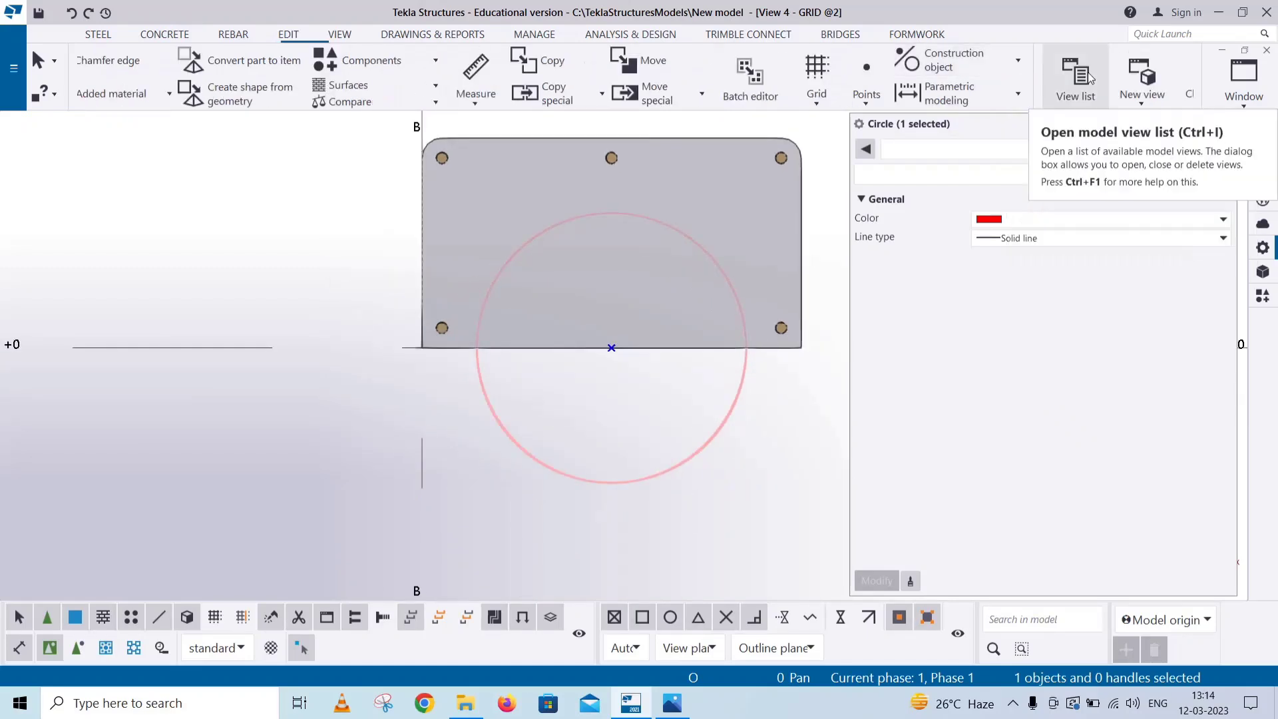
left_click(953, 62)
left_click(953, 104)
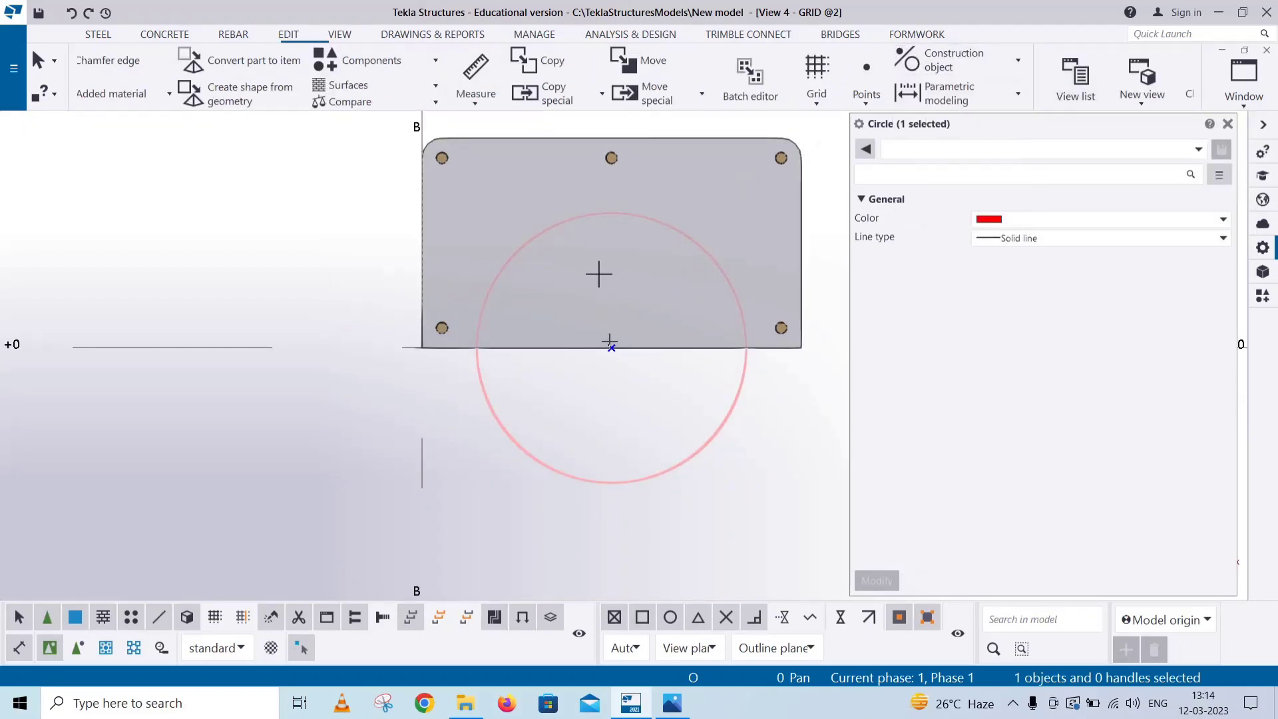
left_click(610, 347)
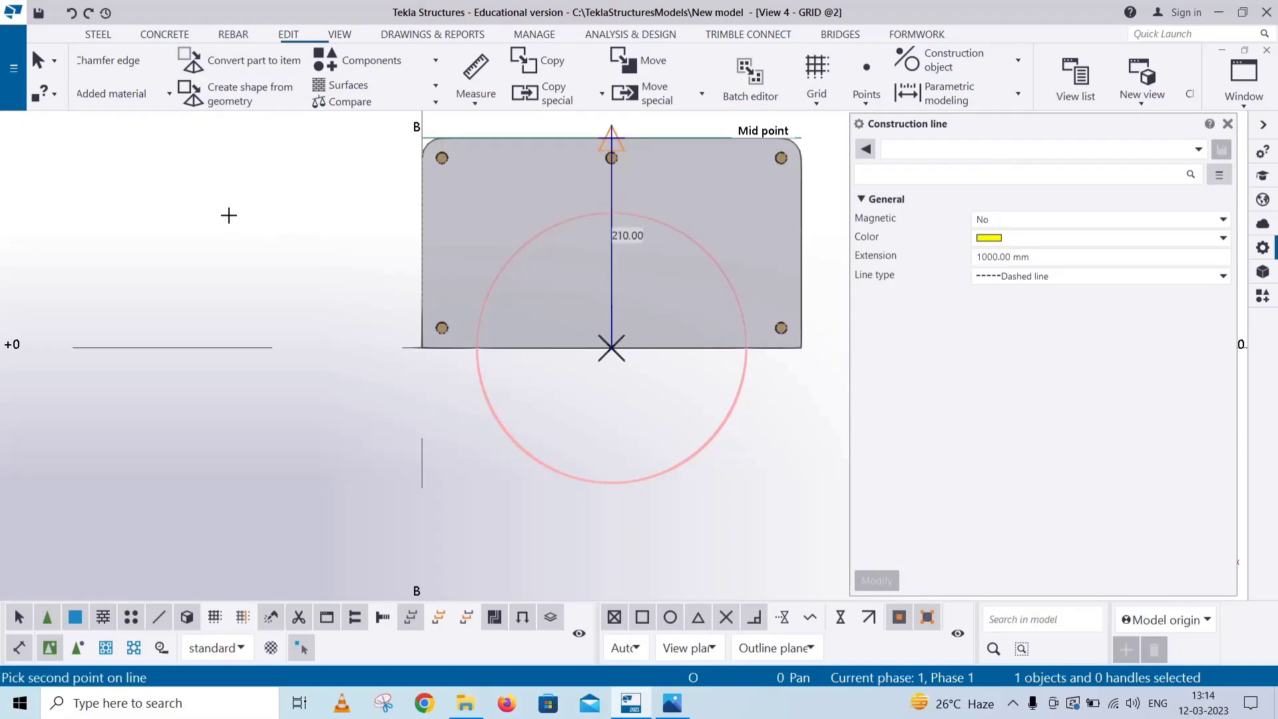
right_click(228, 214)
left_click(277, 226)
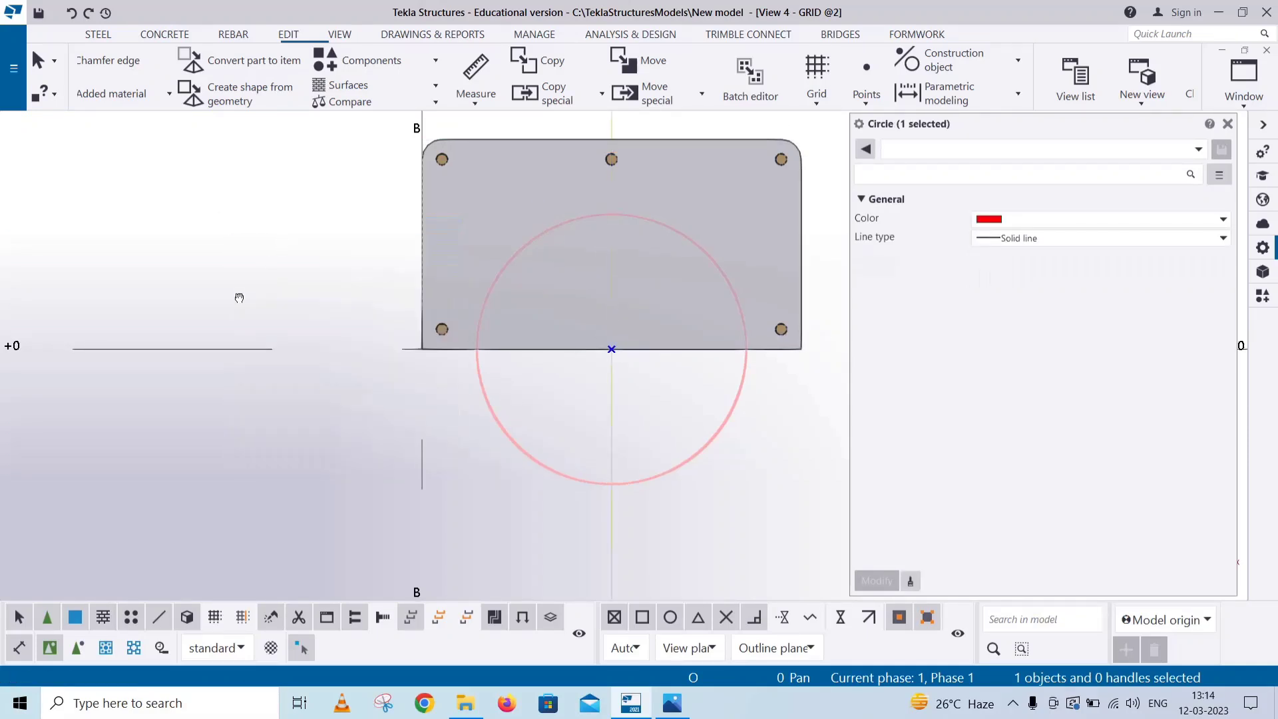
left_click_drag(239, 297, 194, 355)
left_click(291, 36)
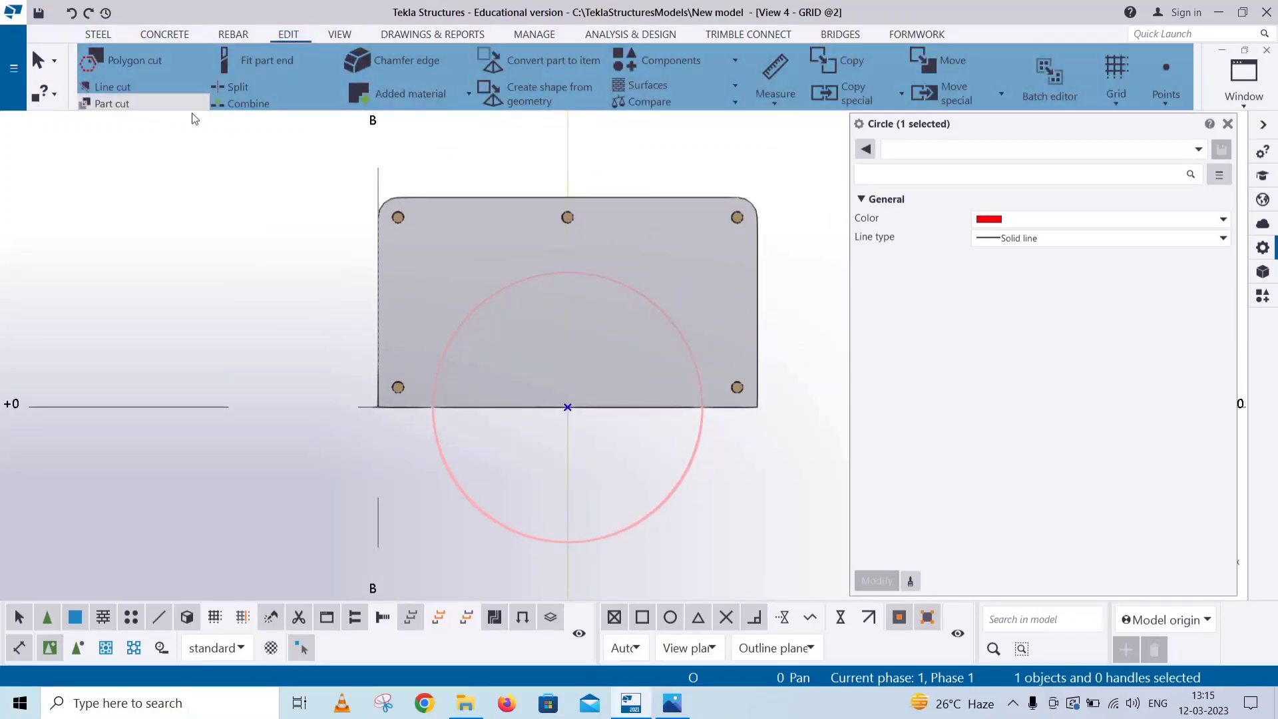
Polygon-cut a triangle from the plate: both bottom-edge circle intersections and the circle's top point
left_click(147, 67)
left_click(374, 272)
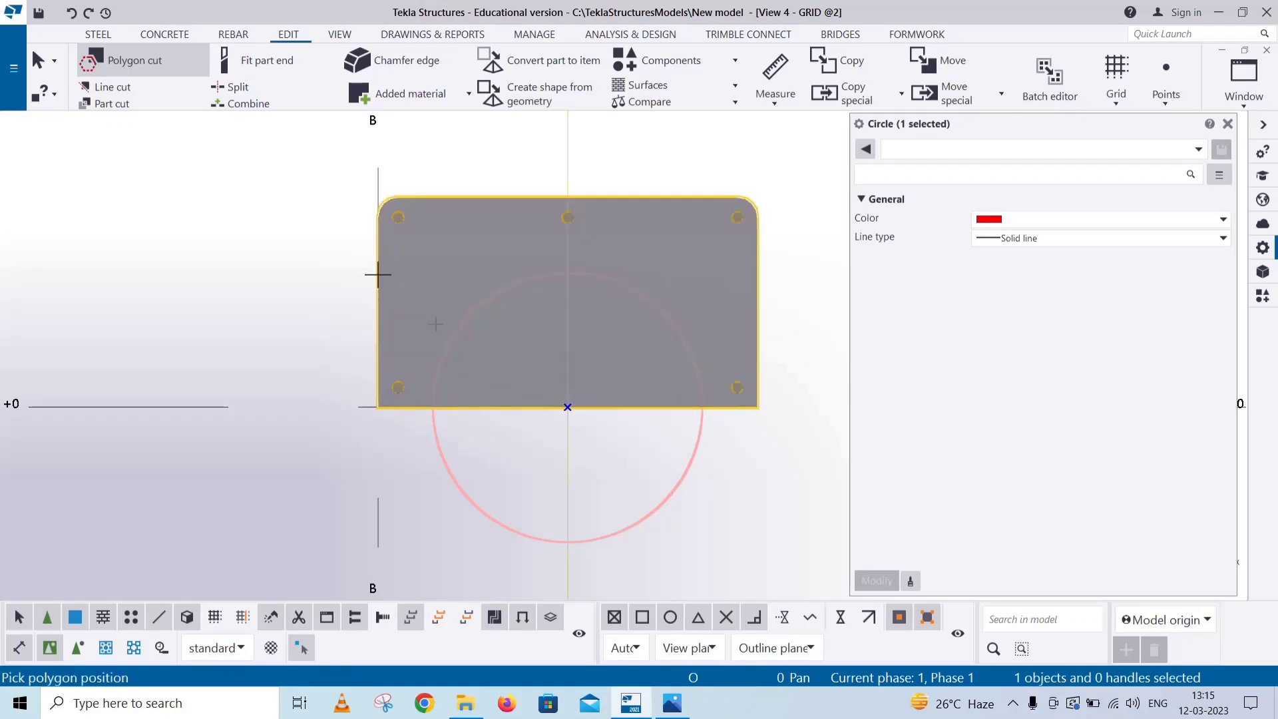
left_click(432, 406)
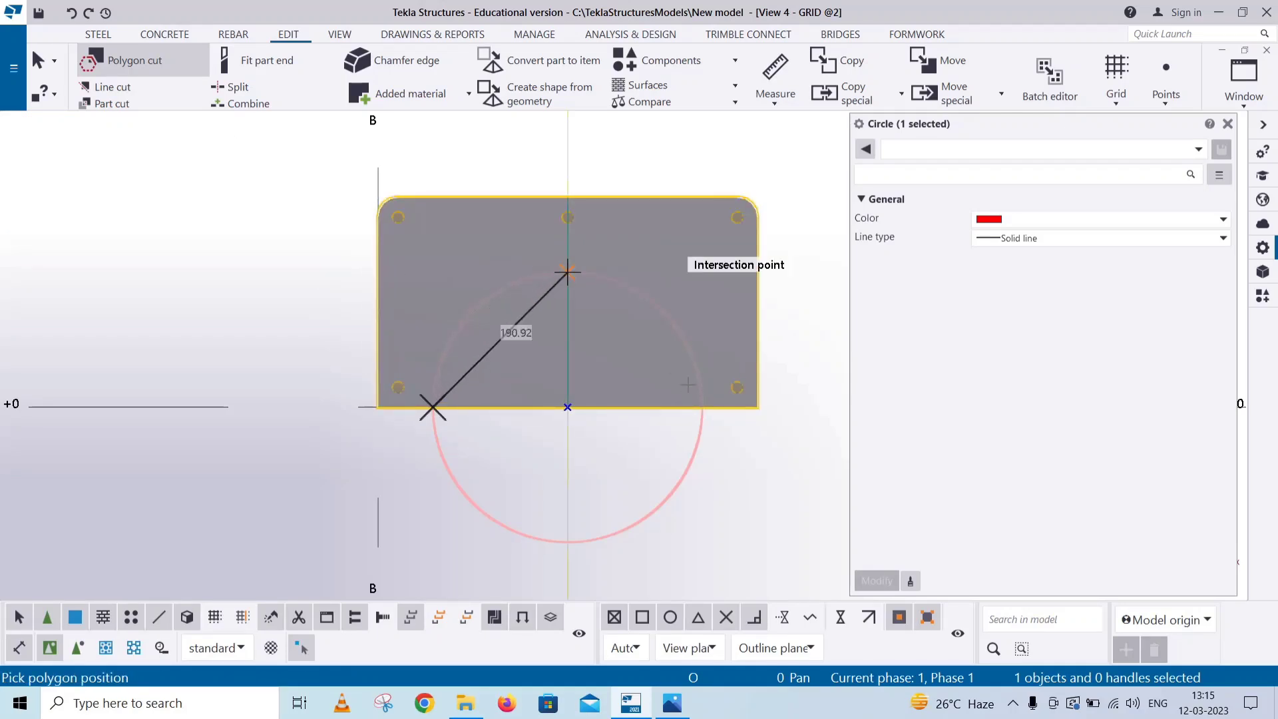
left_click(568, 269)
left_click(701, 406)
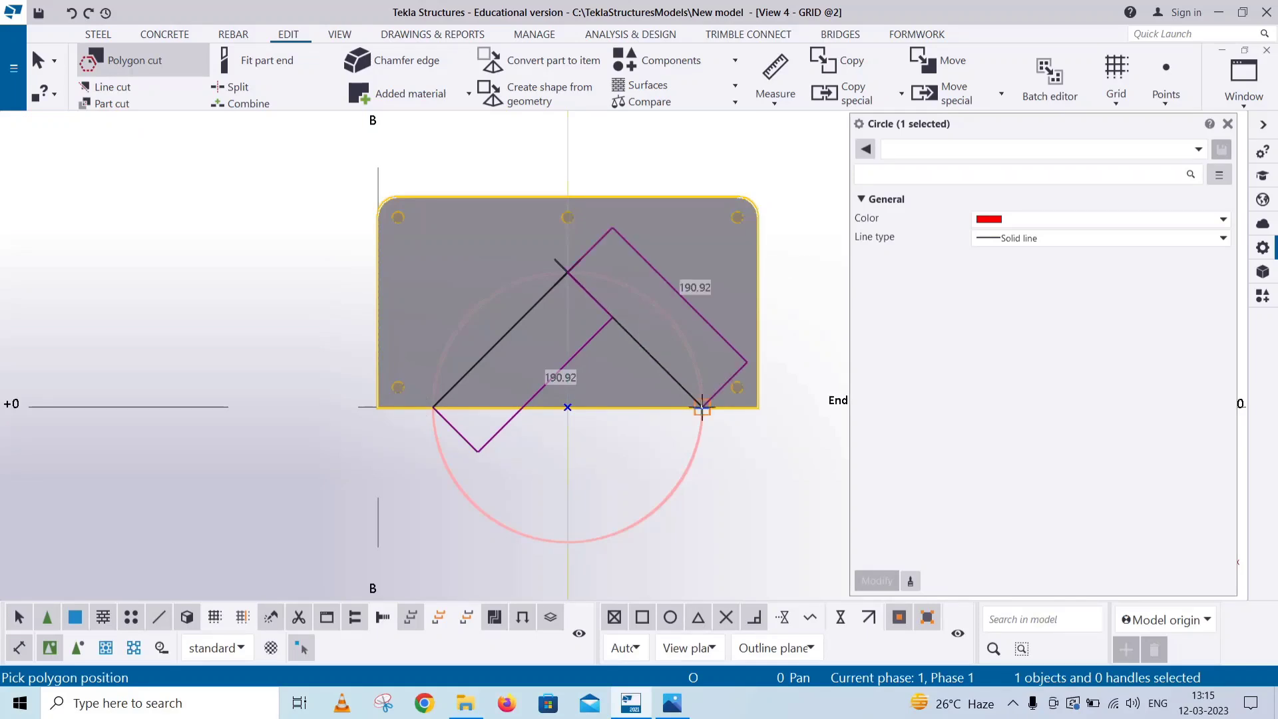
middle_click(660, 448)
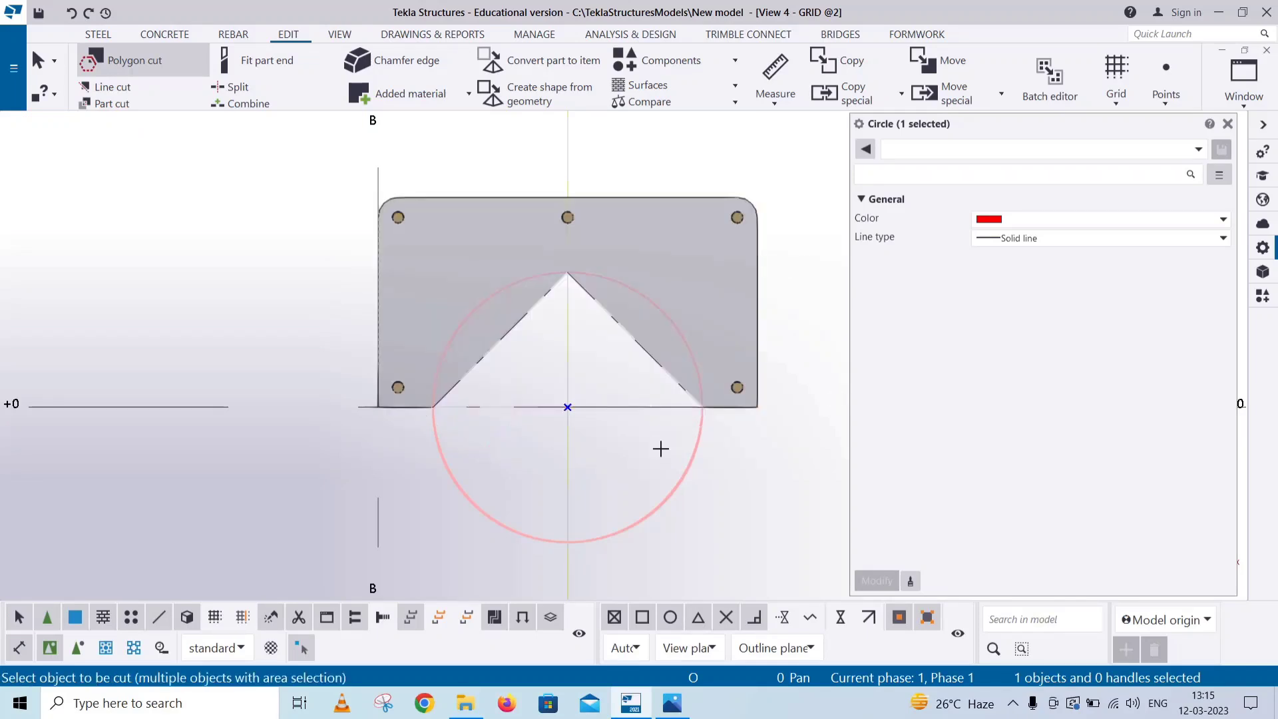
right_click(42, 233)
left_click(77, 244)
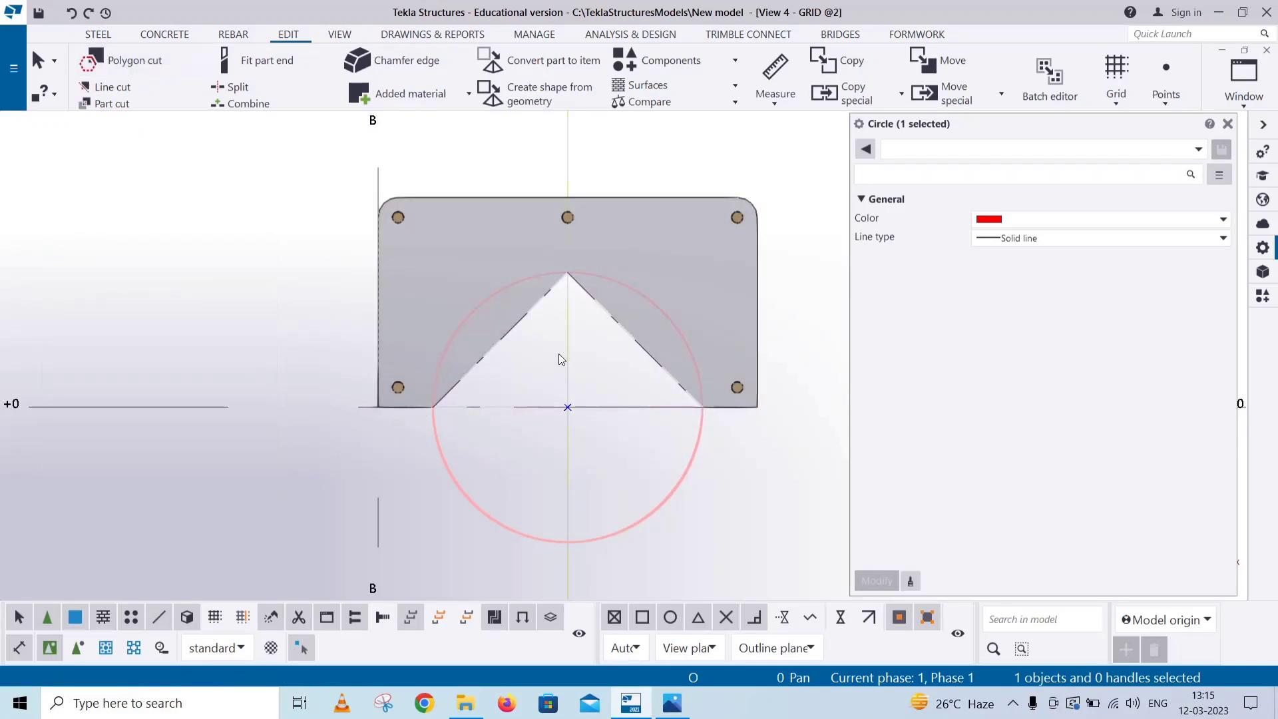
left_click(536, 311)
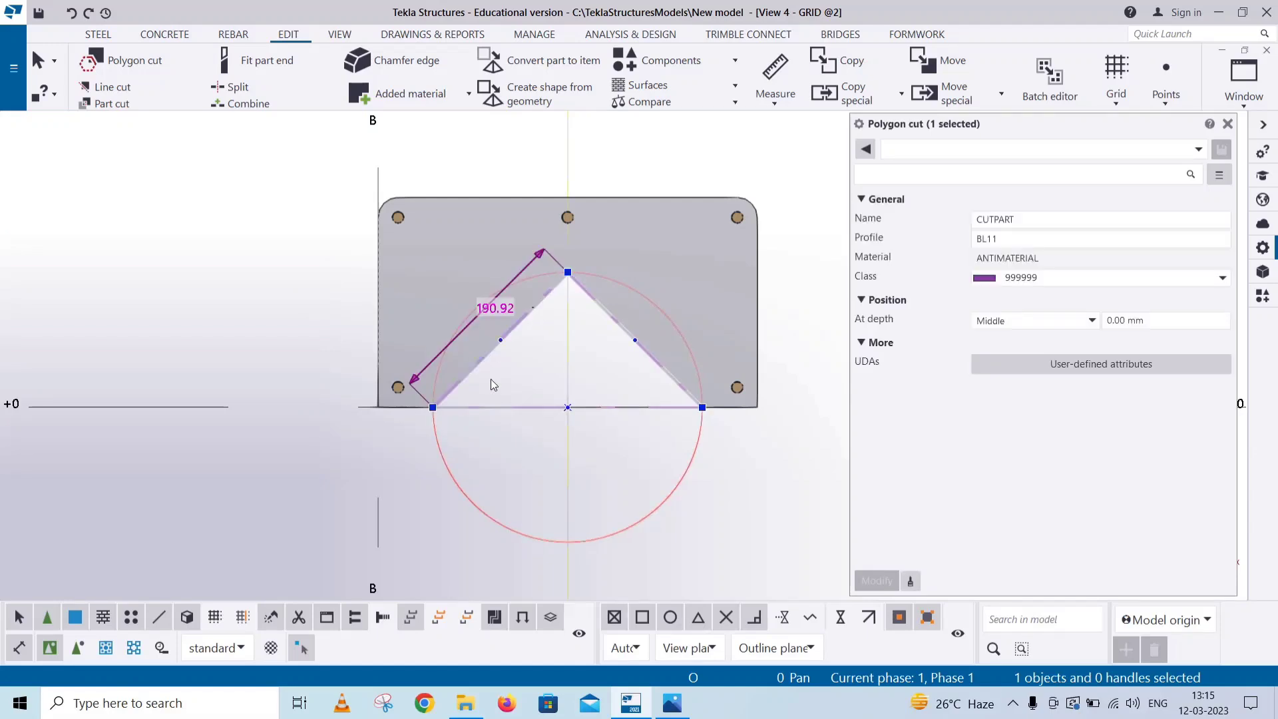
Give the triangular cut's top corner an Arc point chamfer, following the circle outline
left_click(568, 274)
left_click(1037, 218)
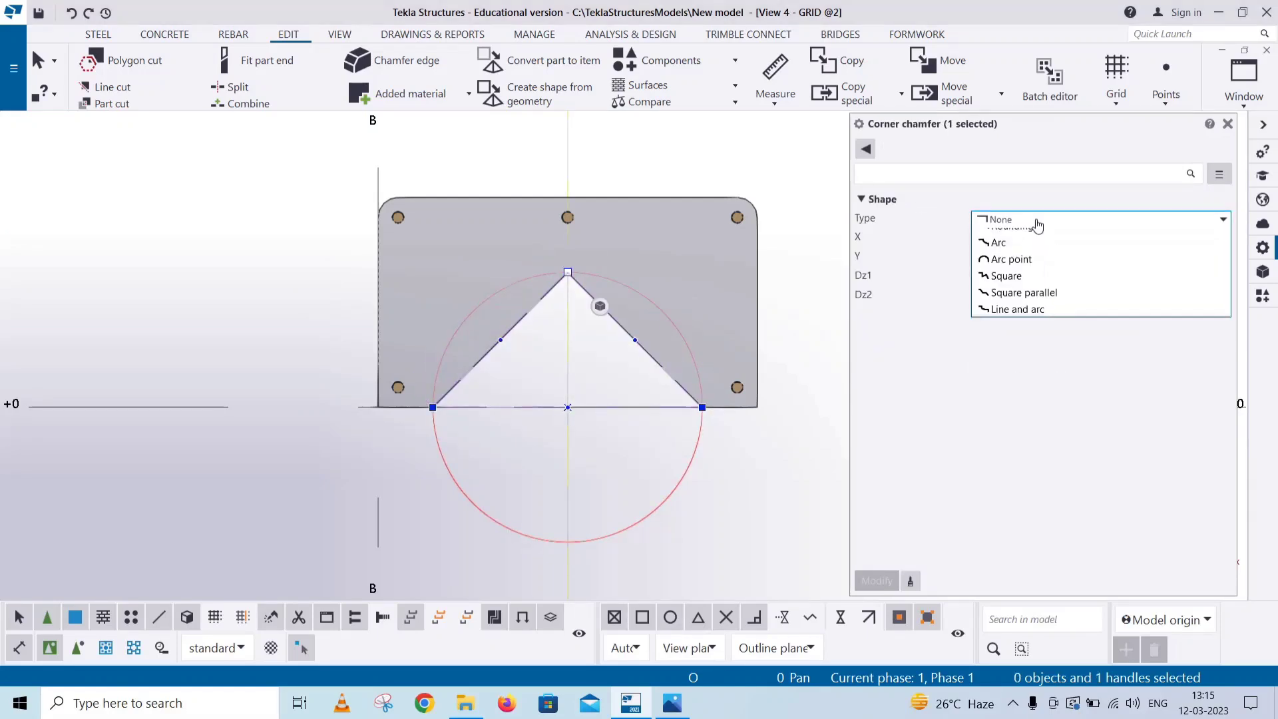
left_click(1019, 302)
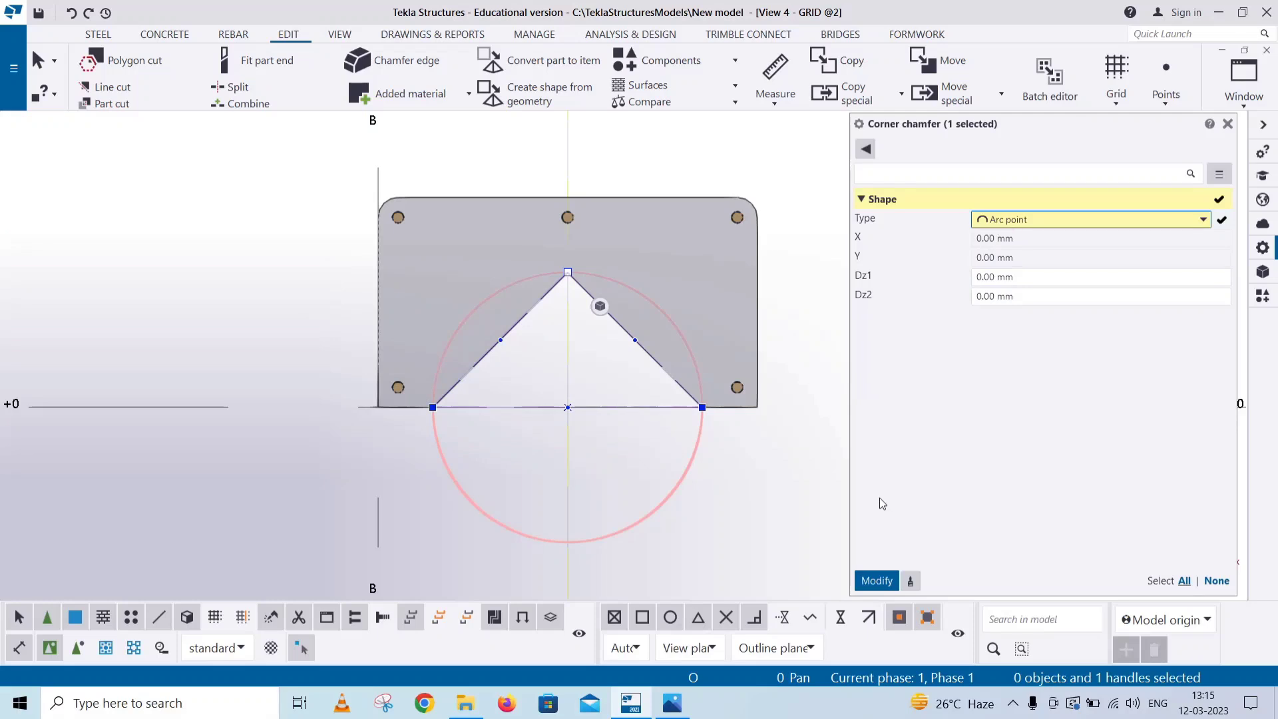
left_click(877, 580)
scroll(418, 368, "up", 2)
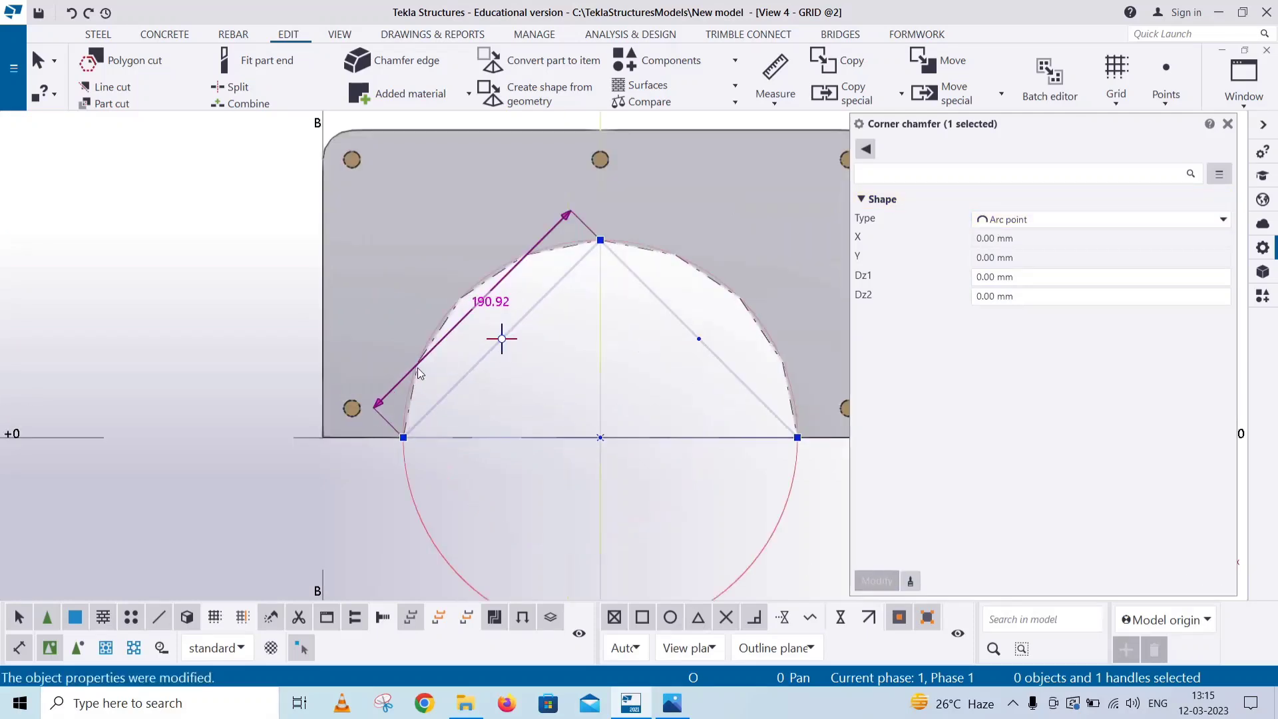
left_click(559, 405)
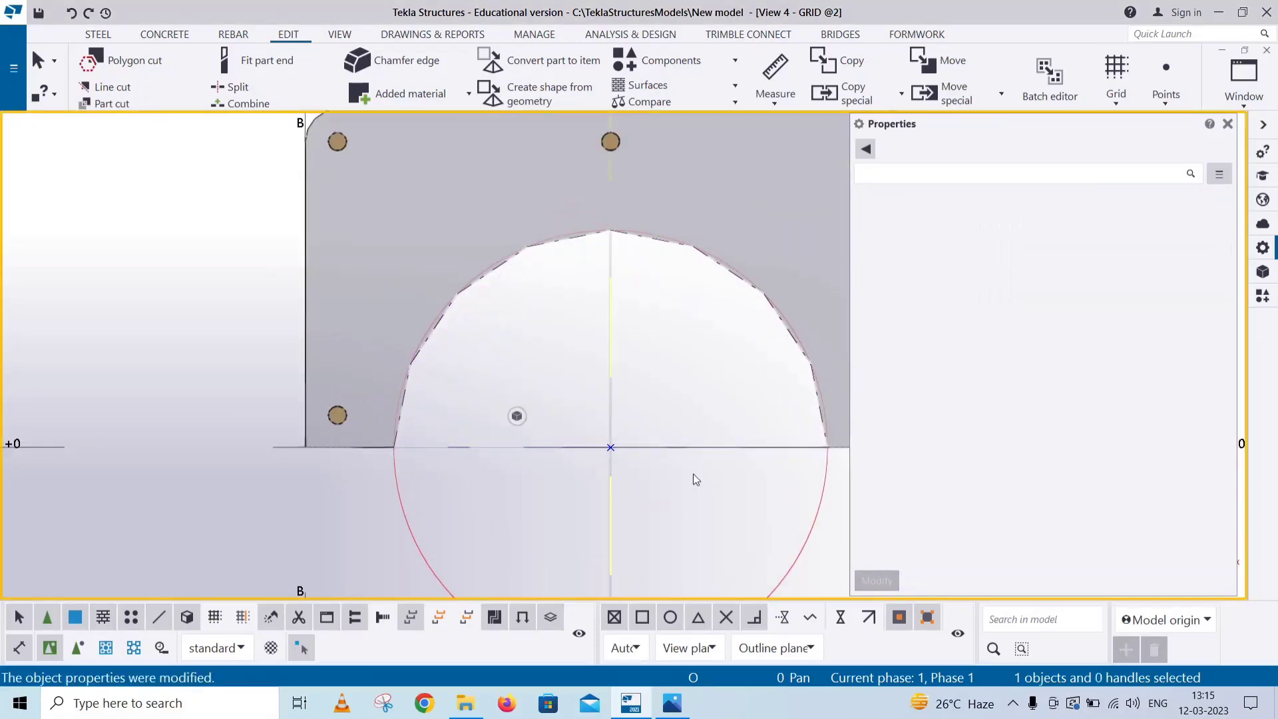
scroll(592, 448, "down", 1)
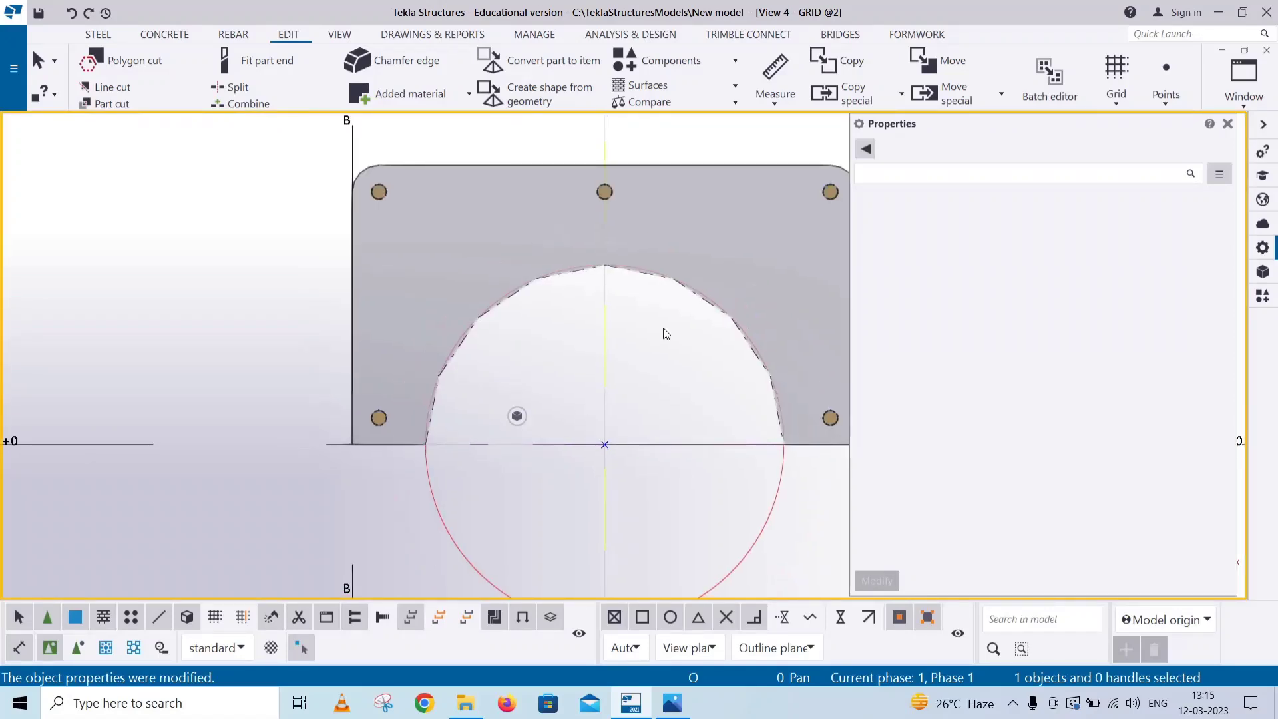
scroll(689, 299, "up", 1)
scroll(705, 277, "up", 2)
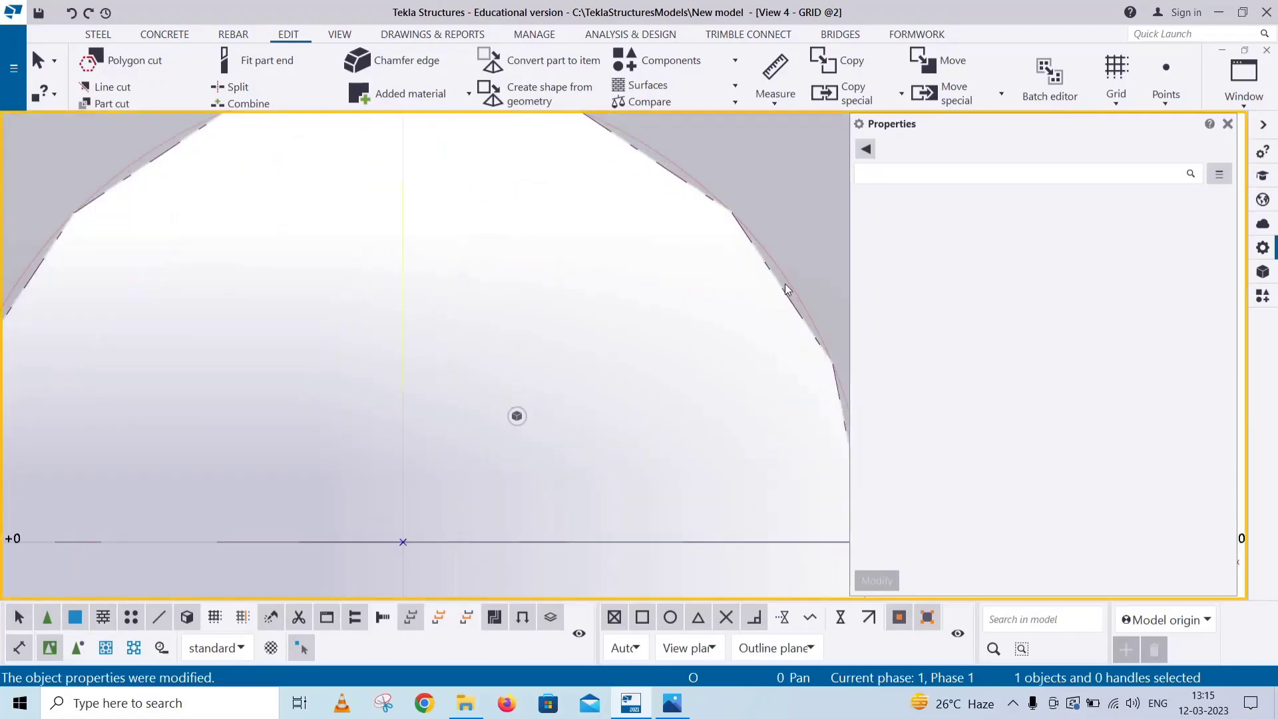
scroll(334, 359, "down", 1)
scroll(335, 359, "down", 1)
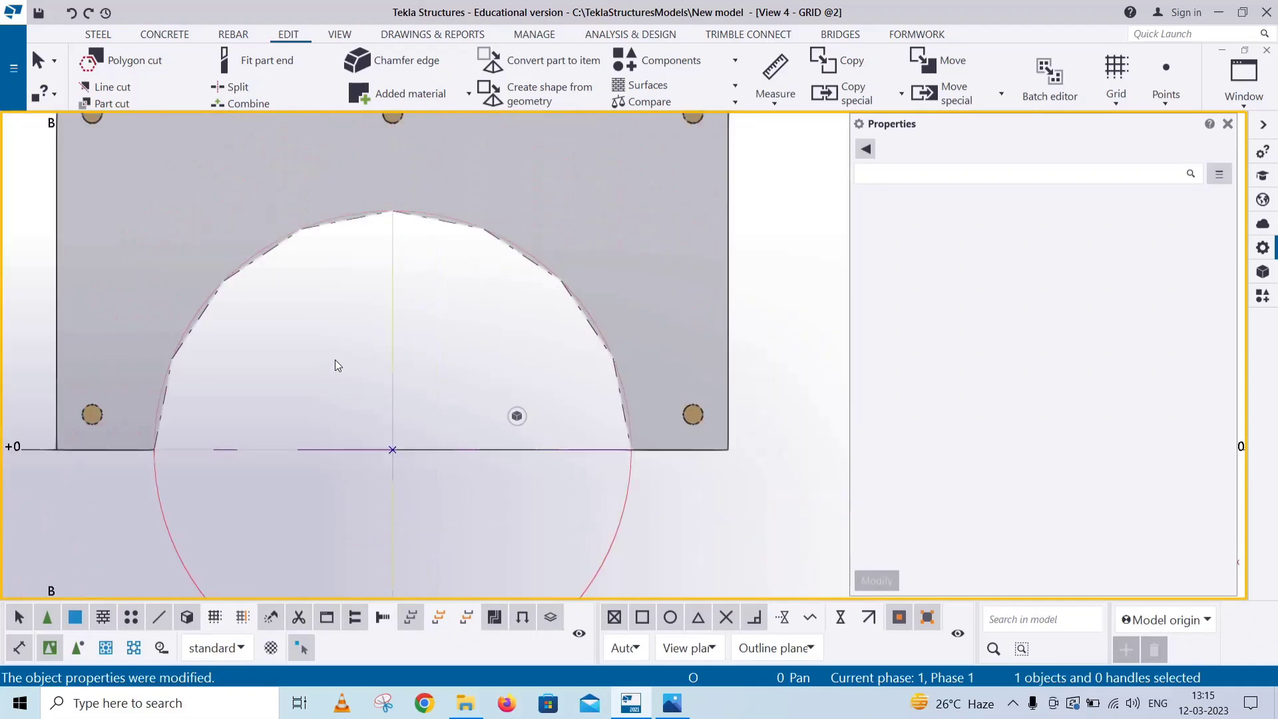
scroll(335, 365, "down", 1)
scroll(351, 355, "down", 2)
scroll(86, 256, "up", 2)
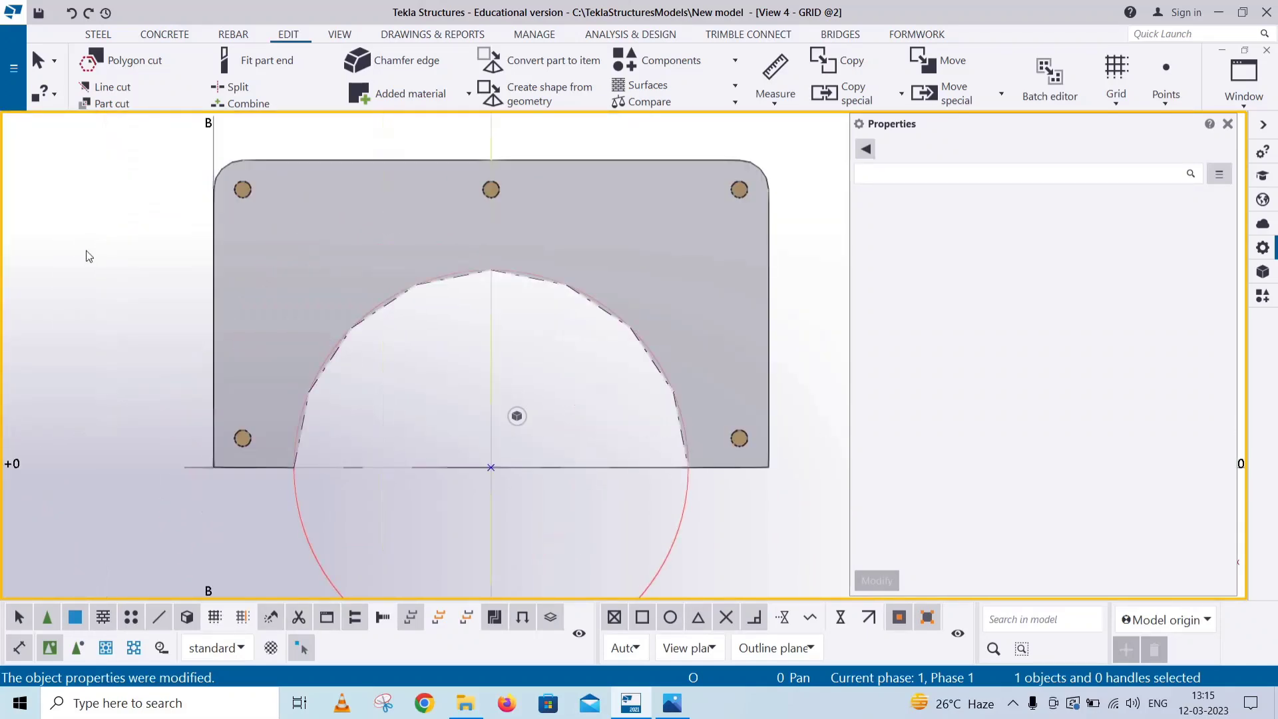
Set XS_CHAMFER_ACCURACY_FACTOR to 0.1 in Advanced options, searching all categories for 'chamfer'
left_click(14, 67)
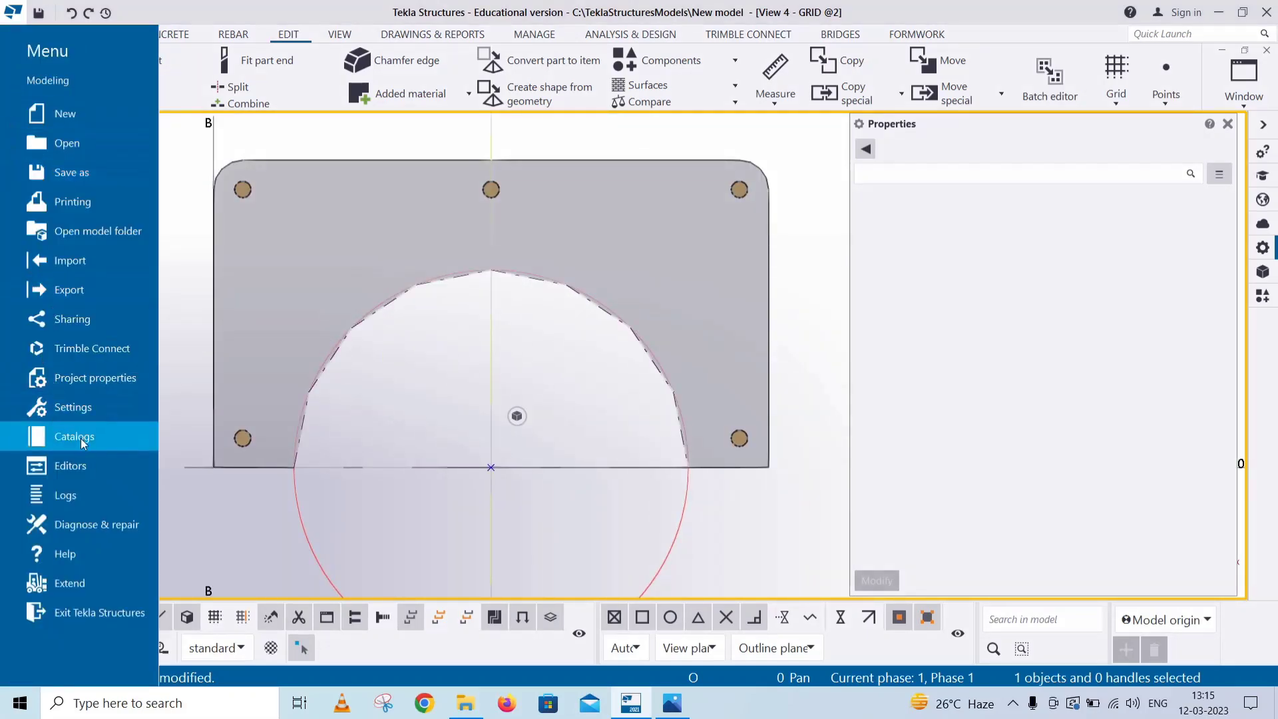
left_click(82, 415)
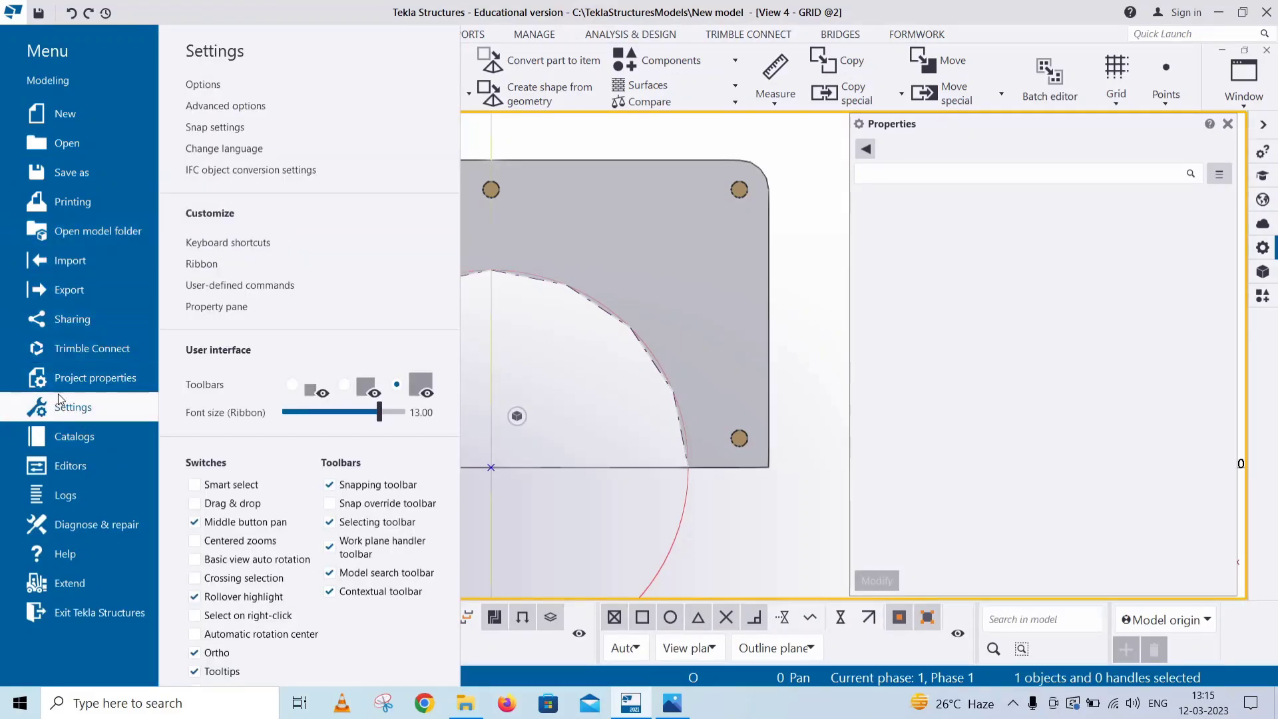
left_click(225, 105)
type("cha")
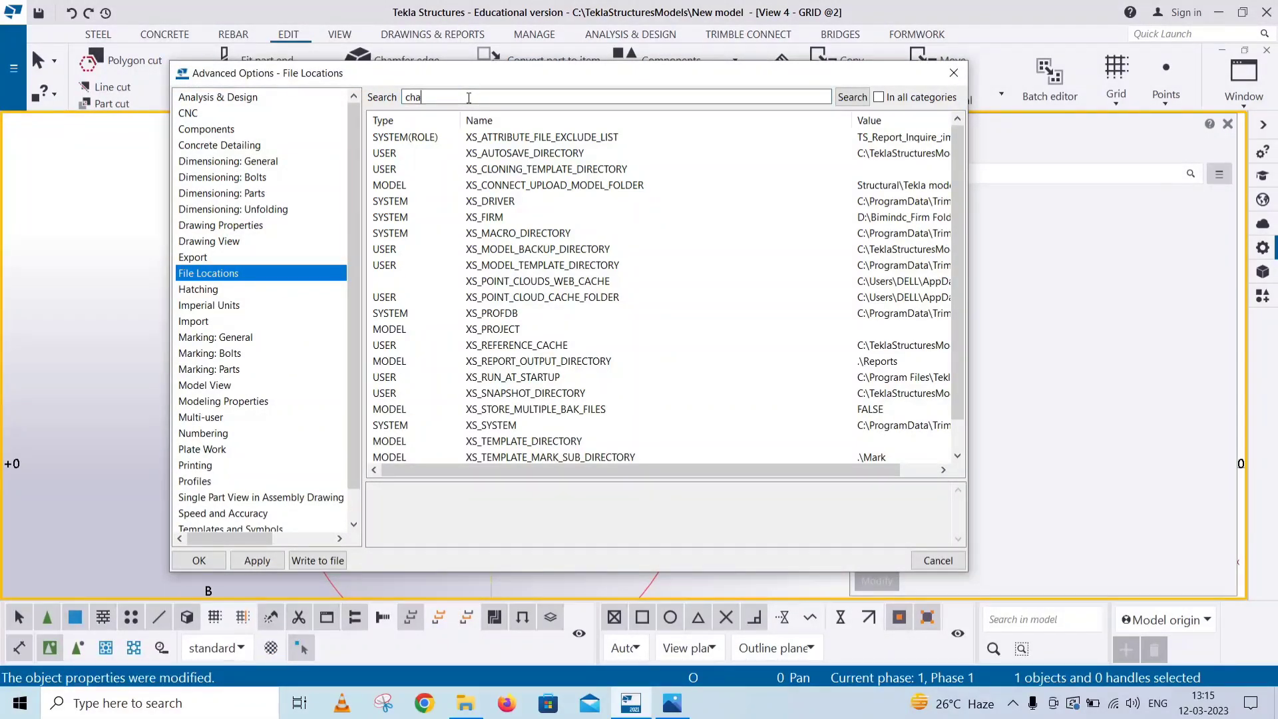
type("mfer")
left_click(843, 97)
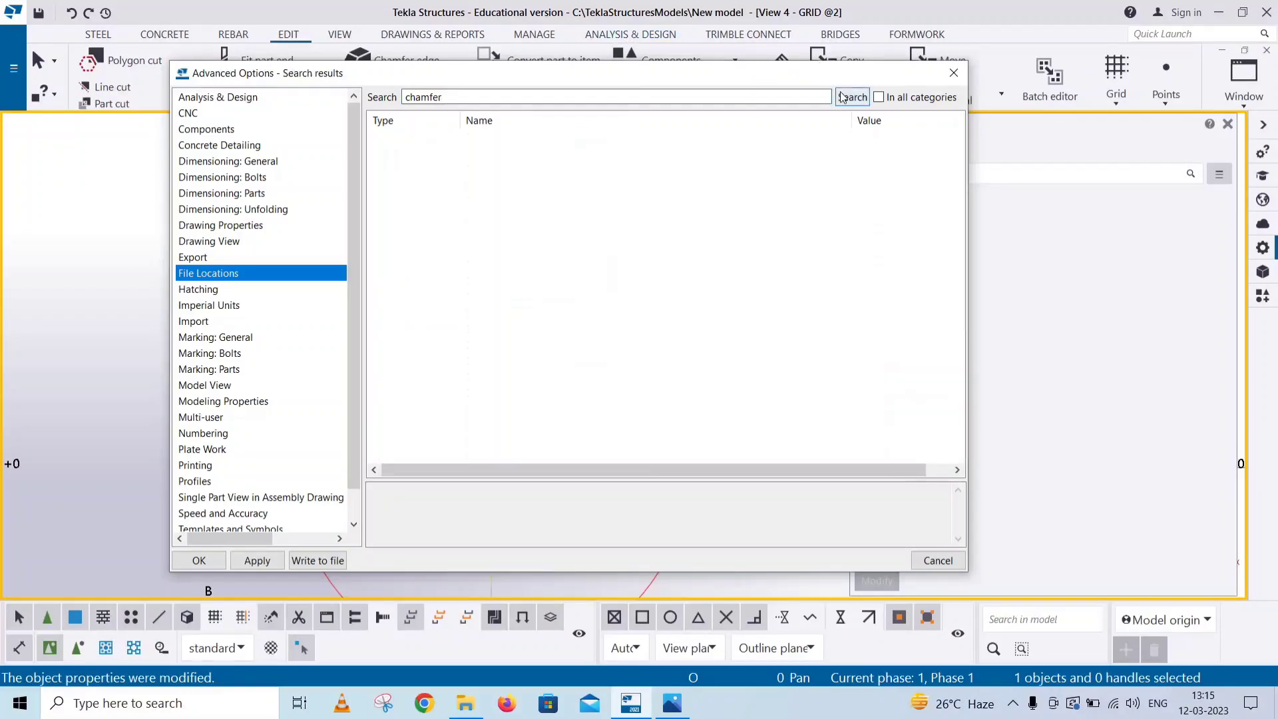
left_click(878, 98)
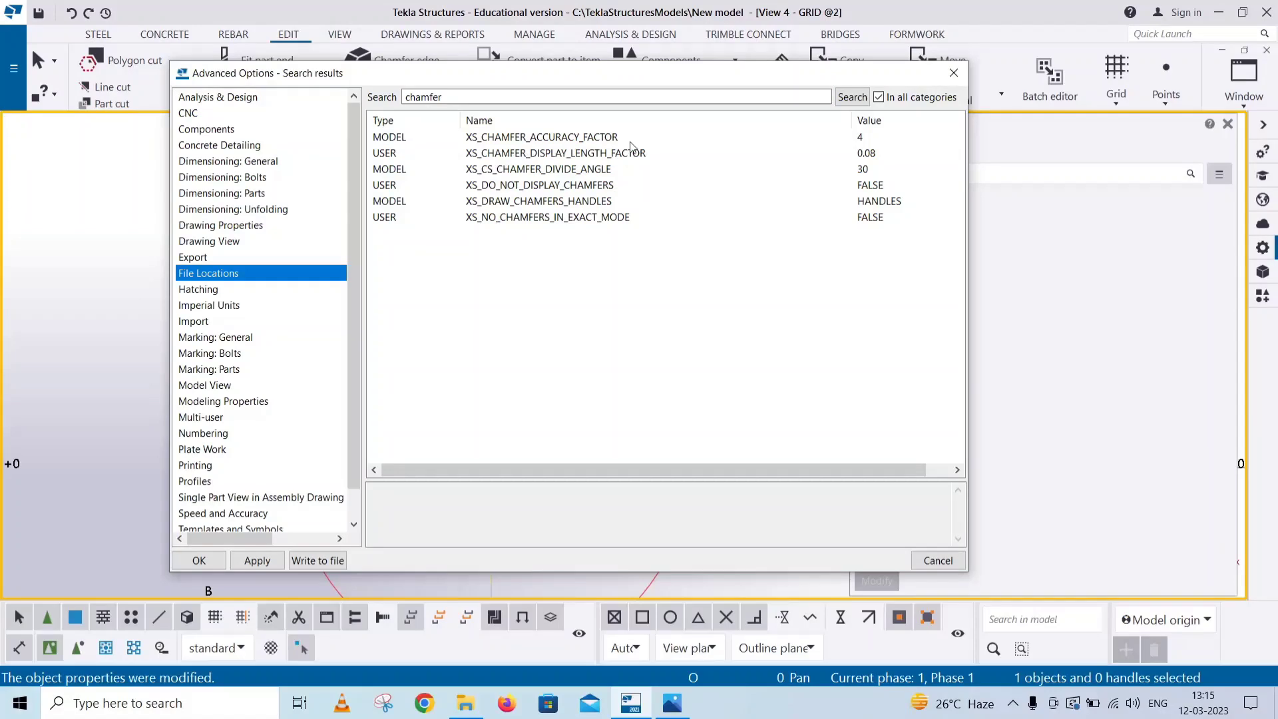
left_click(877, 140)
type("0.1")
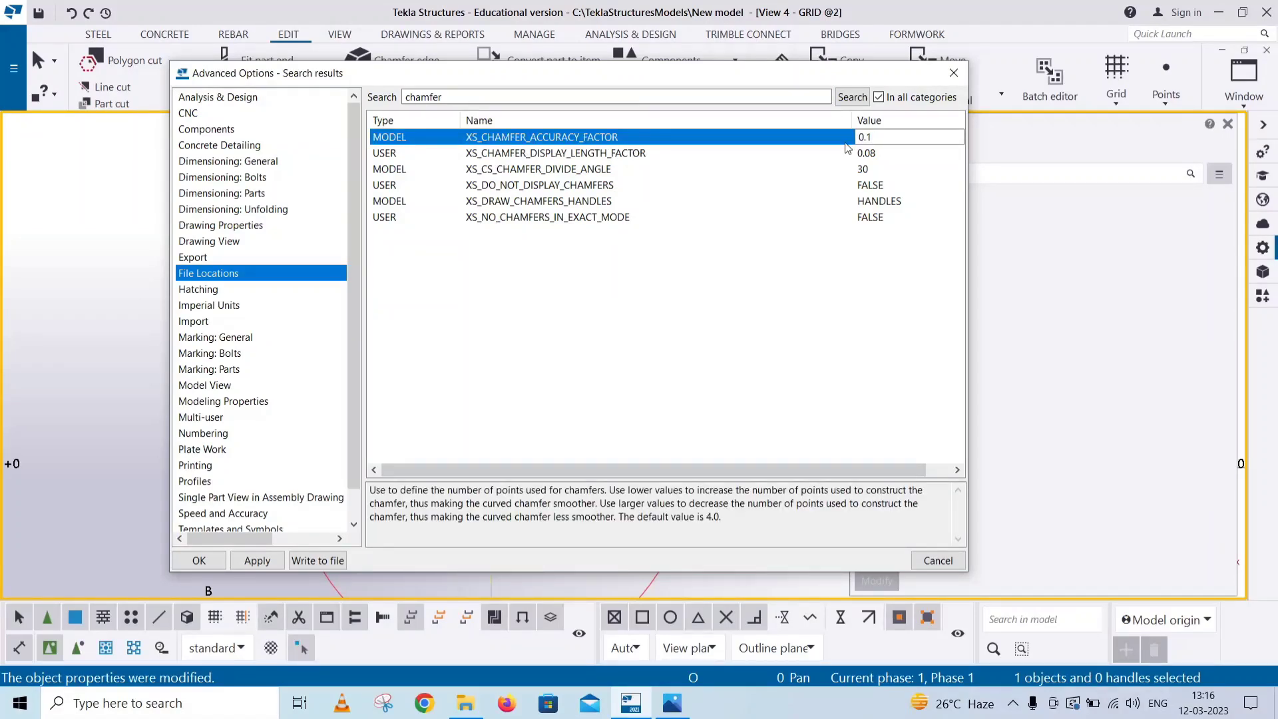
left_click(257, 560)
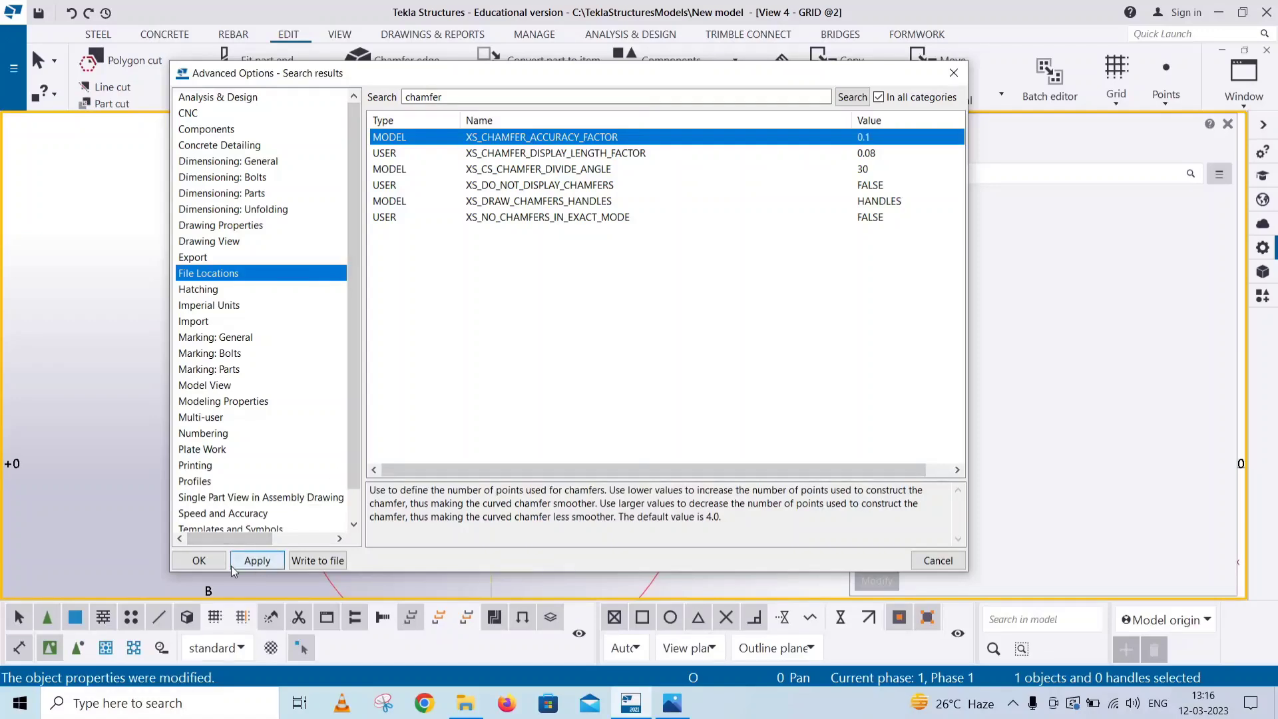
left_click(199, 560)
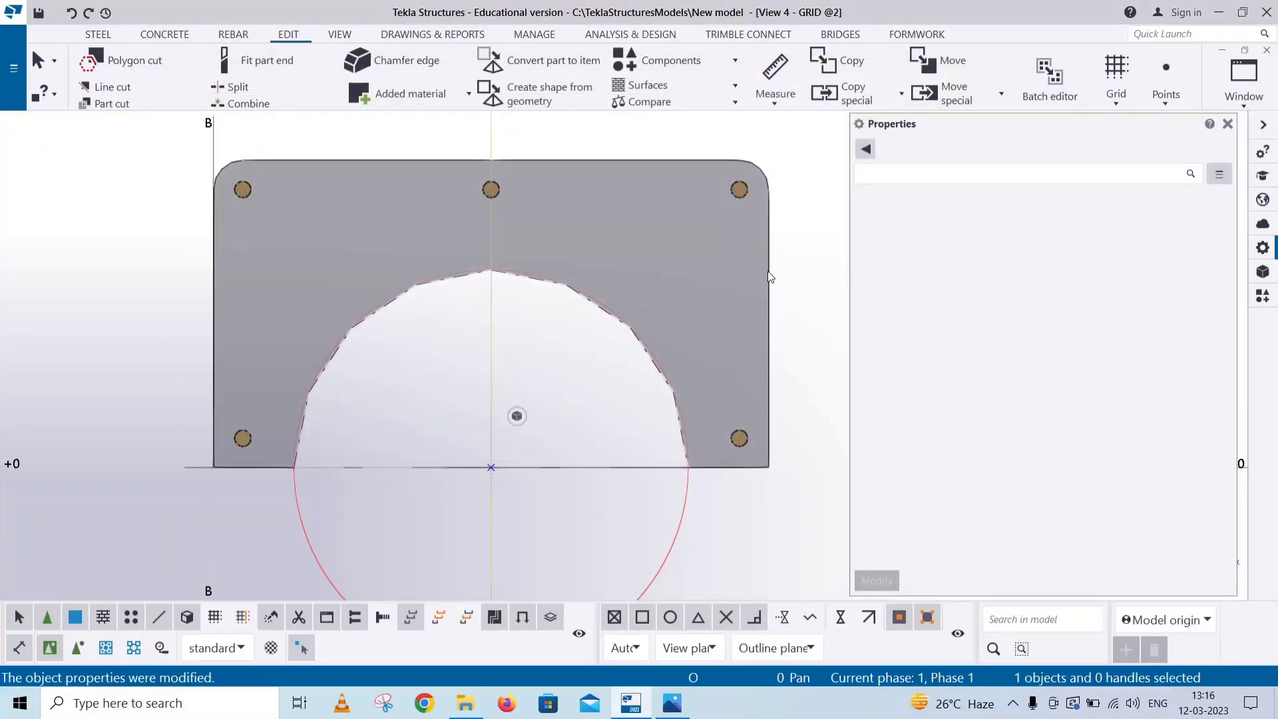
Delete the contour plate and undo, so its cutout rebuilds smoothly
left_click(768, 274)
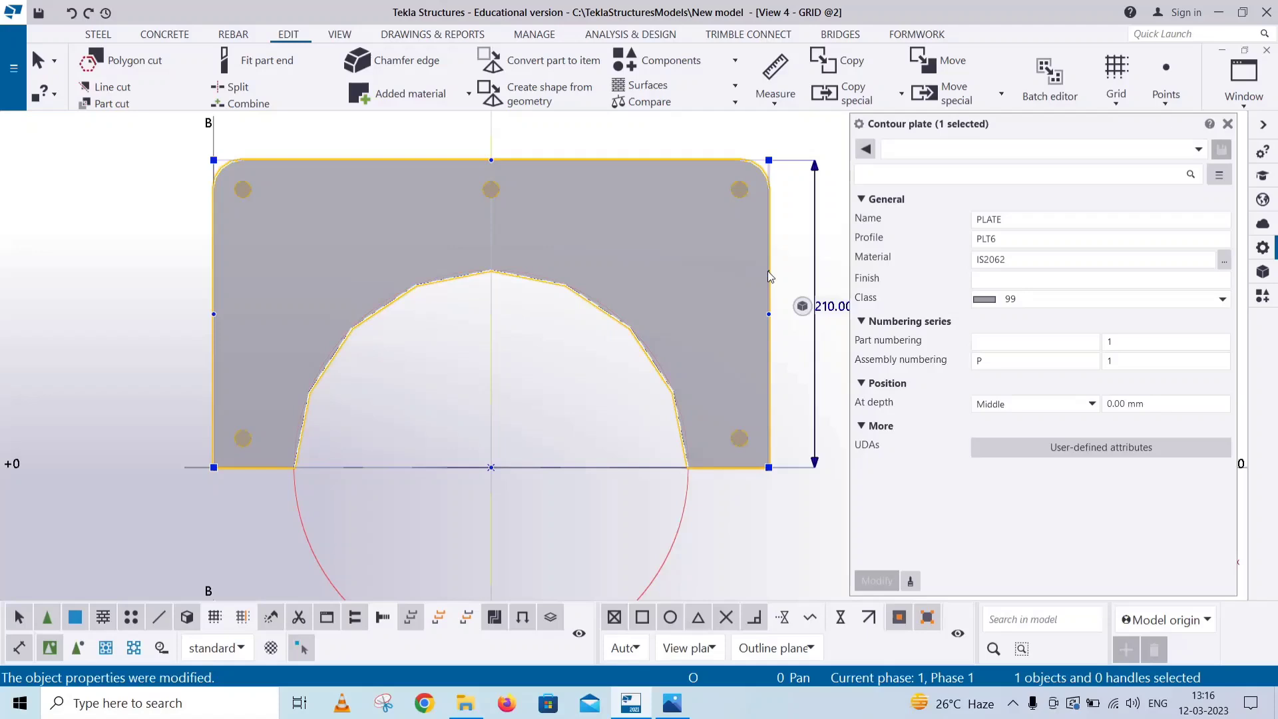
key("Delete")
key("ctrl+z")
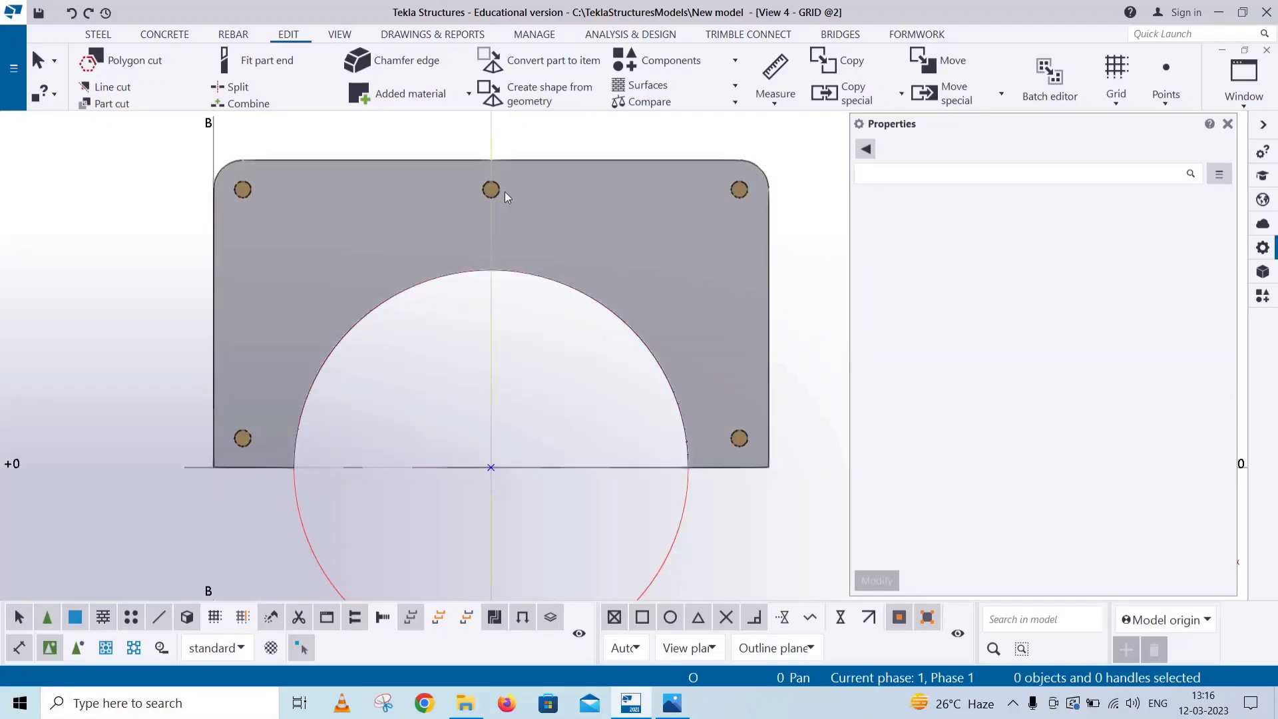
scroll(490, 387, "down", 2)
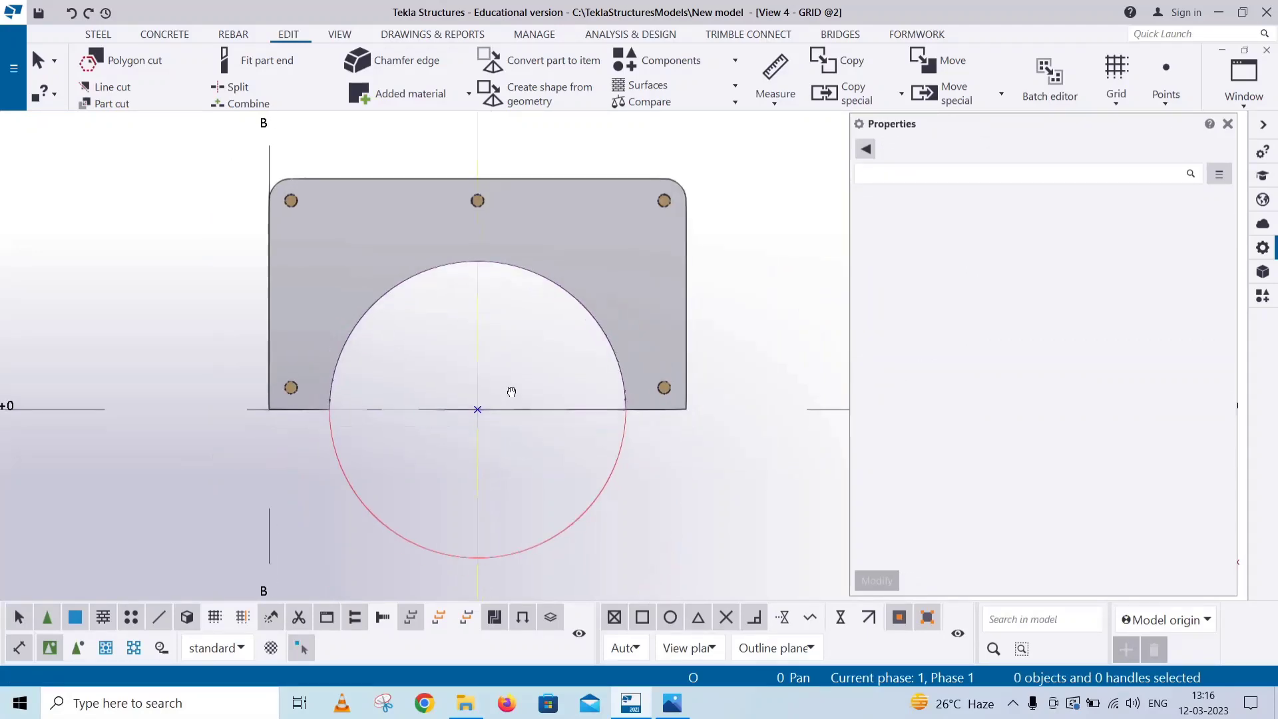
Close the Properties panel and check the reference drawing in Photos
left_click(1228, 124)
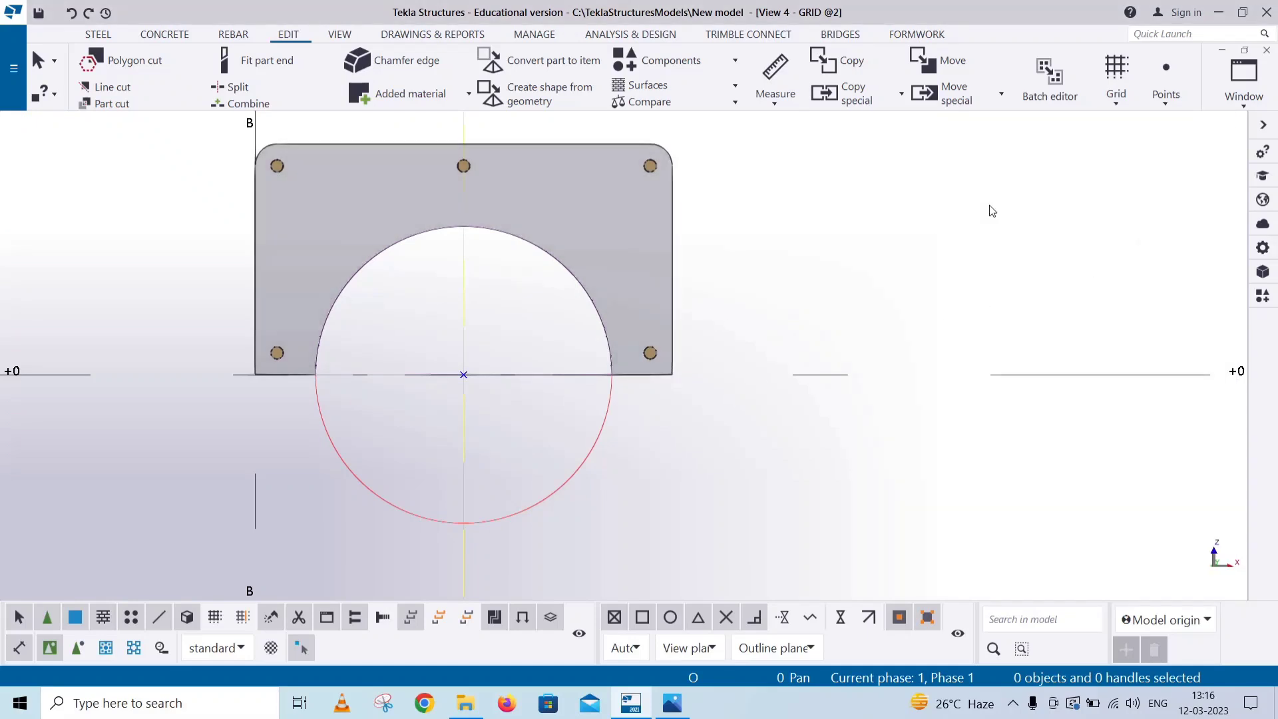
left_click(670, 703)
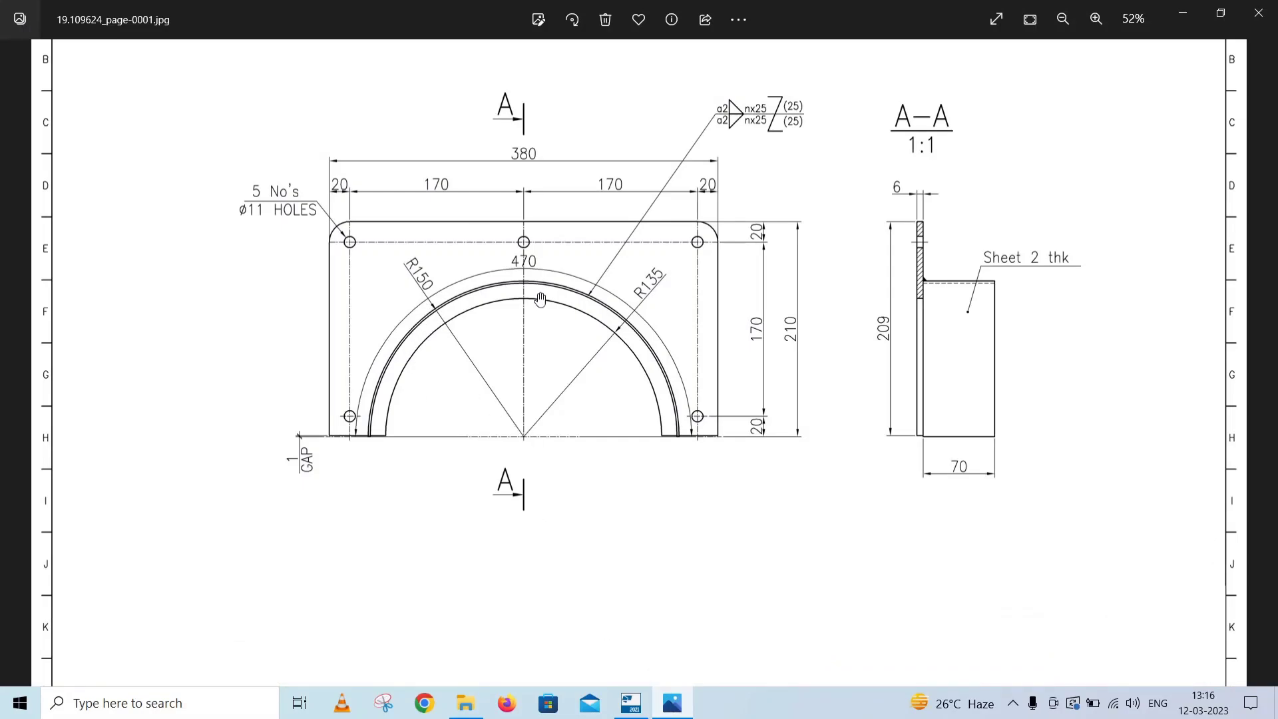
left_click(630, 703)
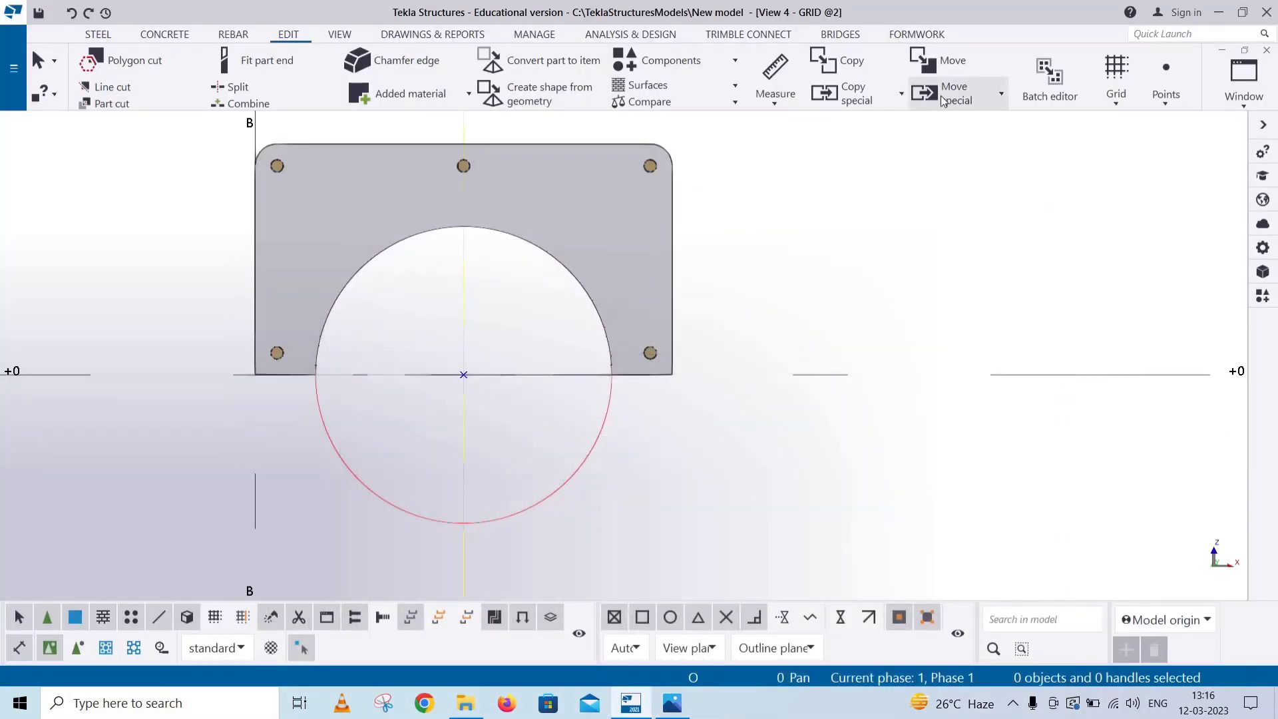
left_click(957, 65)
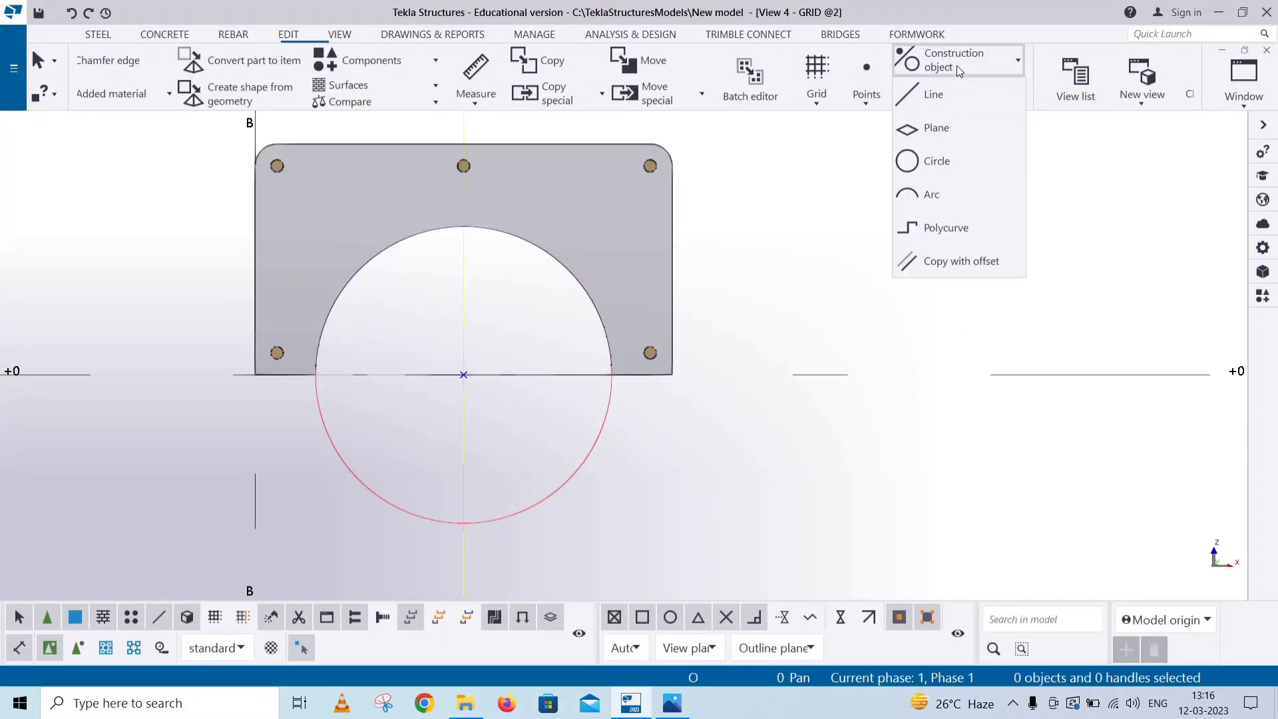
Place a radius-150 construction circle at the cutout centre, concentric with the first
left_click(937, 161)
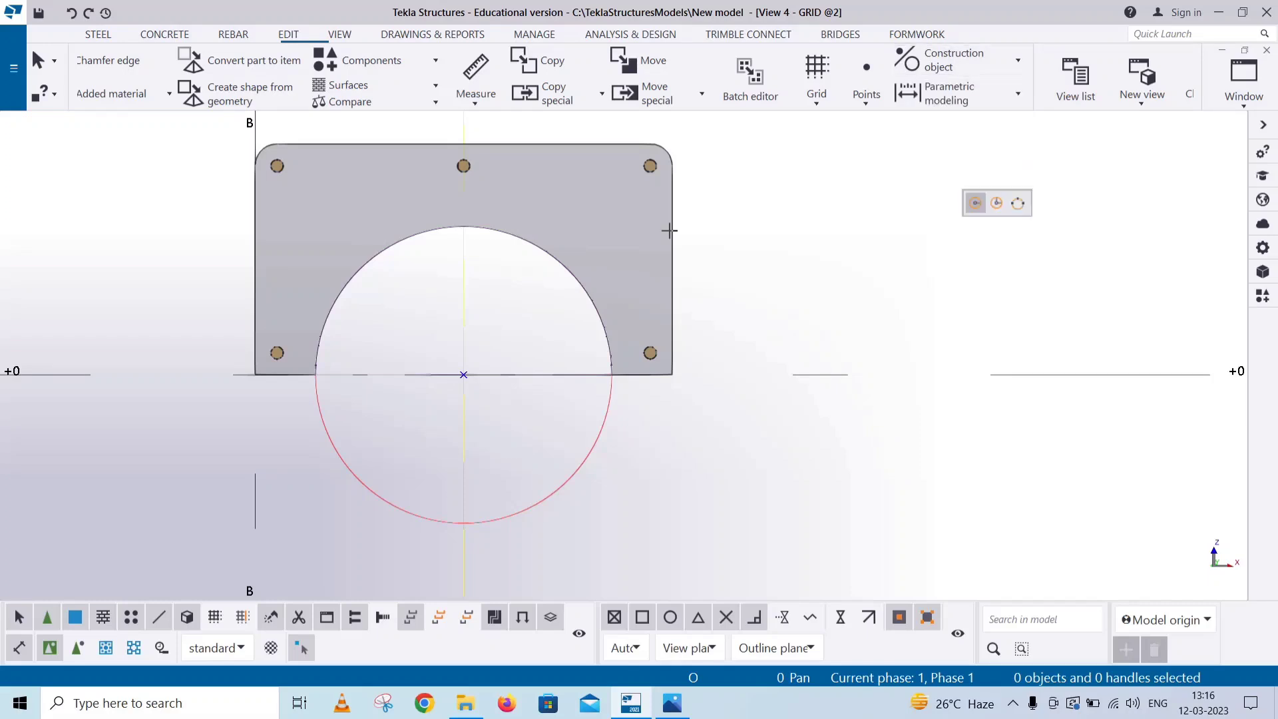
left_click(463, 374)
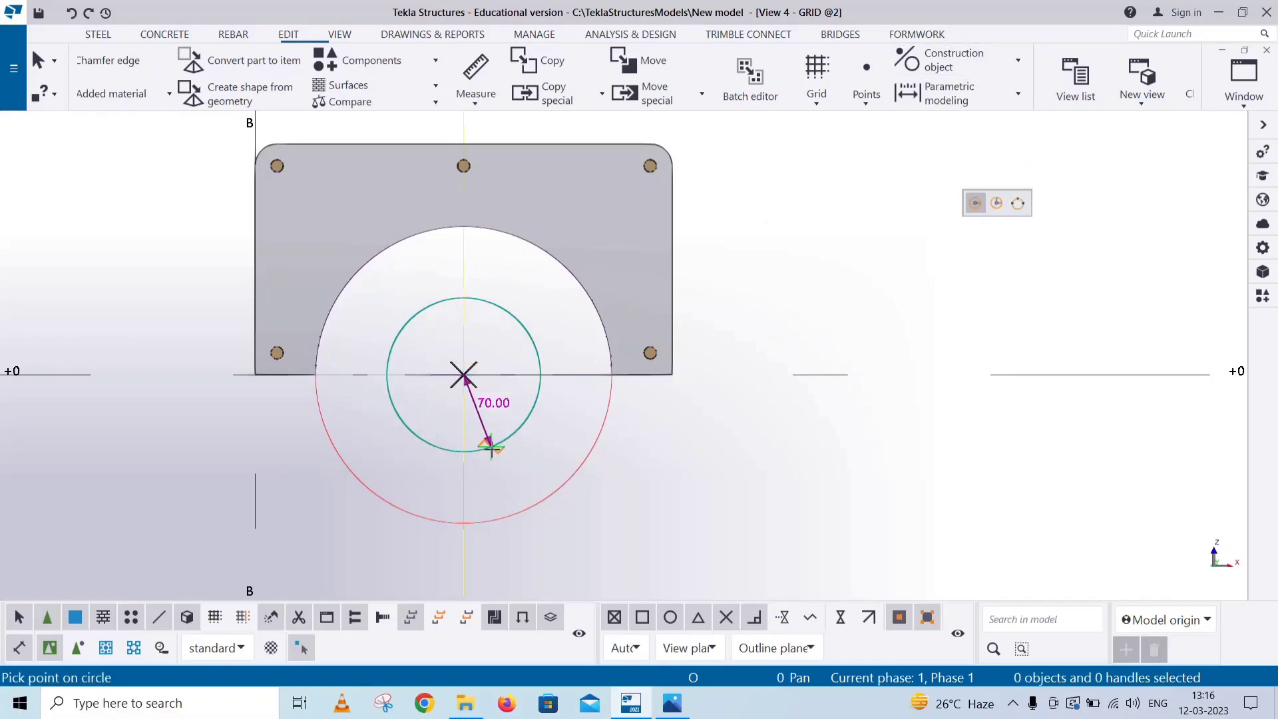
type("150")
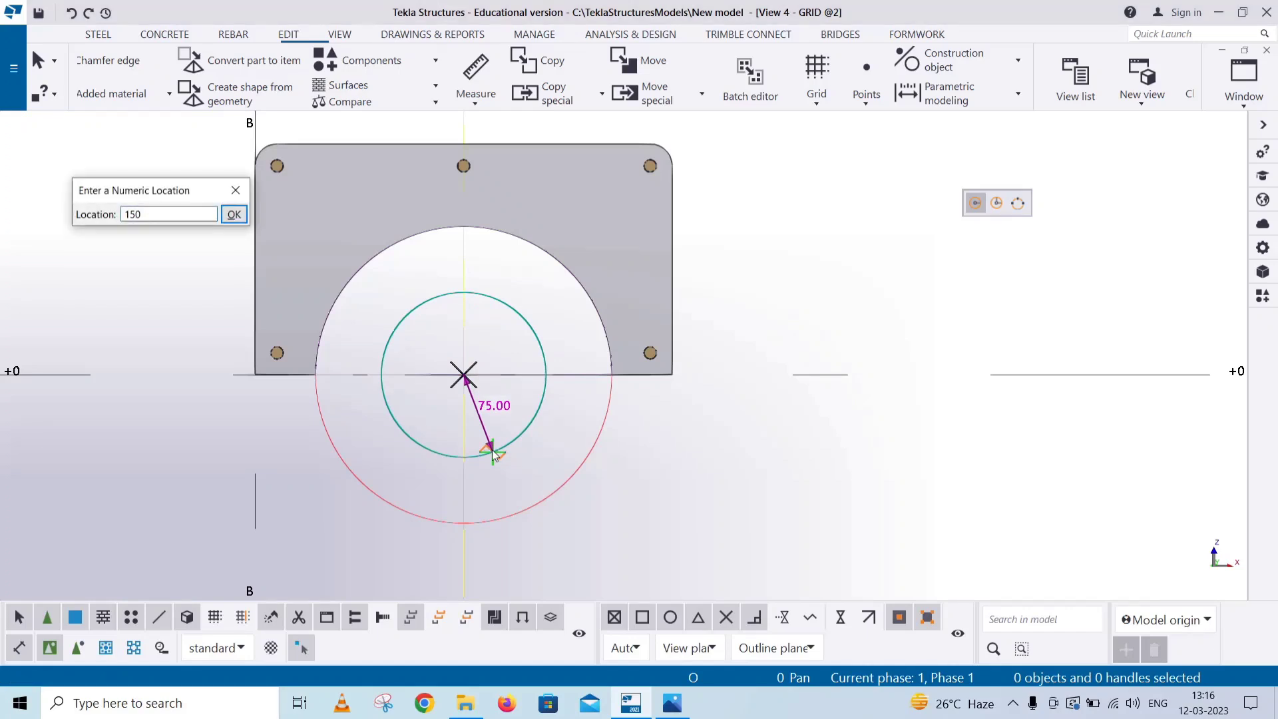
key("Return")
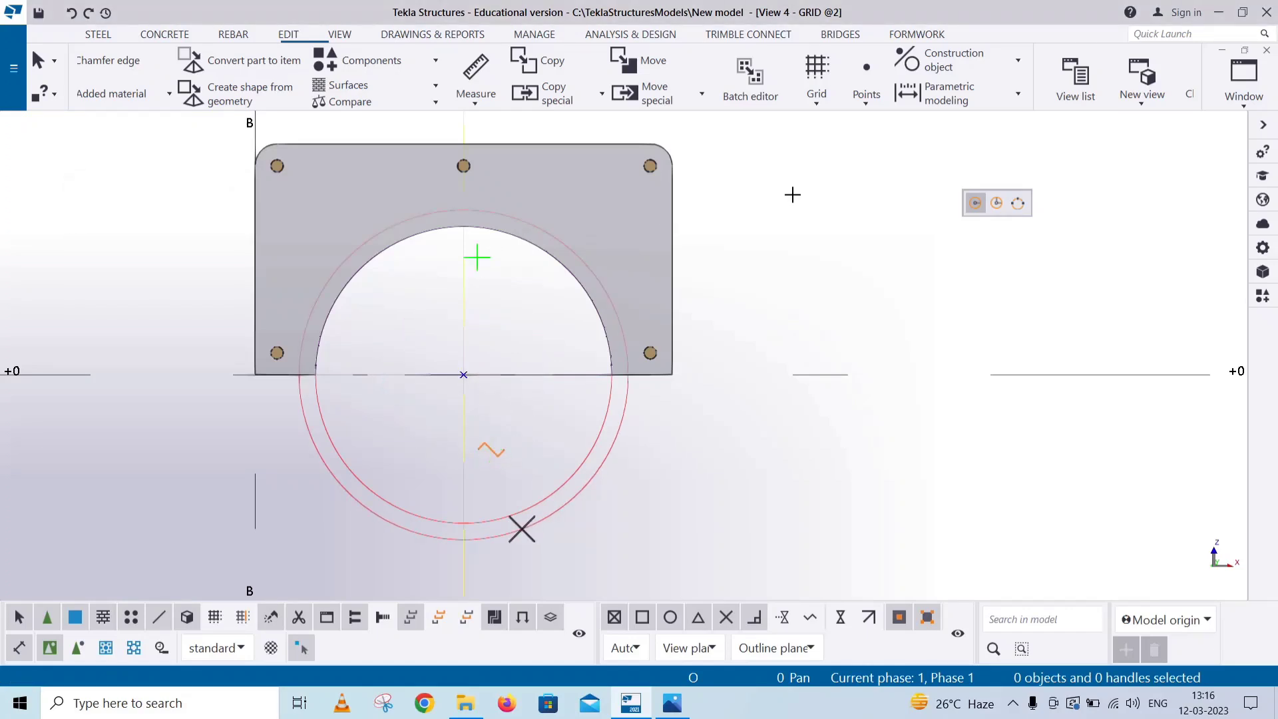
scroll(453, 230, "up", 1)
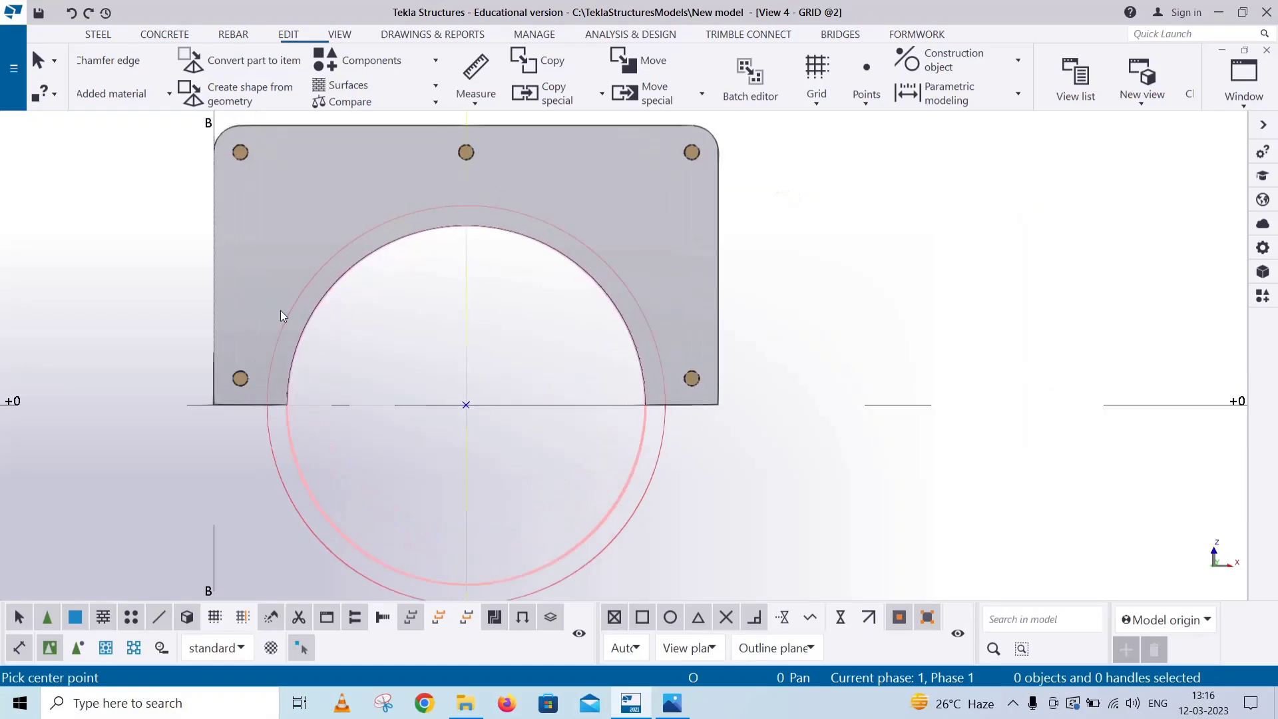
Create a curved steel beam from the left intersection, through the arc top, to the right intersection
left_click(98, 34)
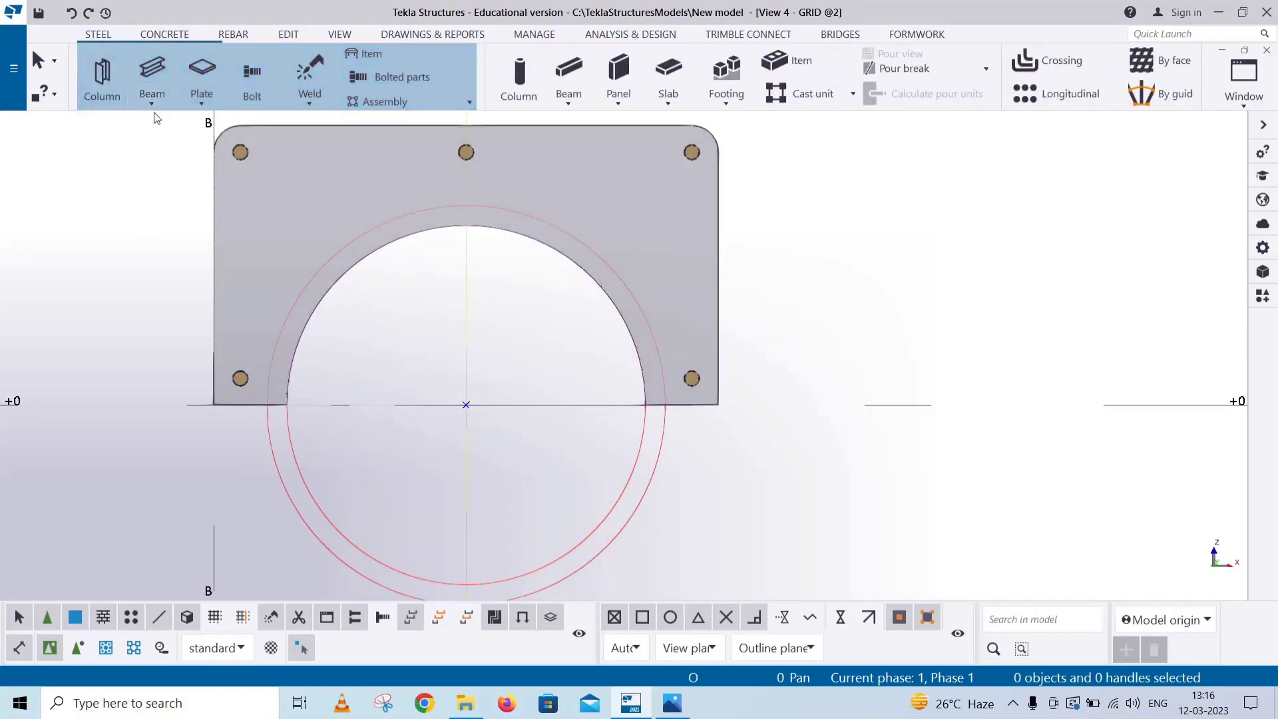
left_click(153, 100)
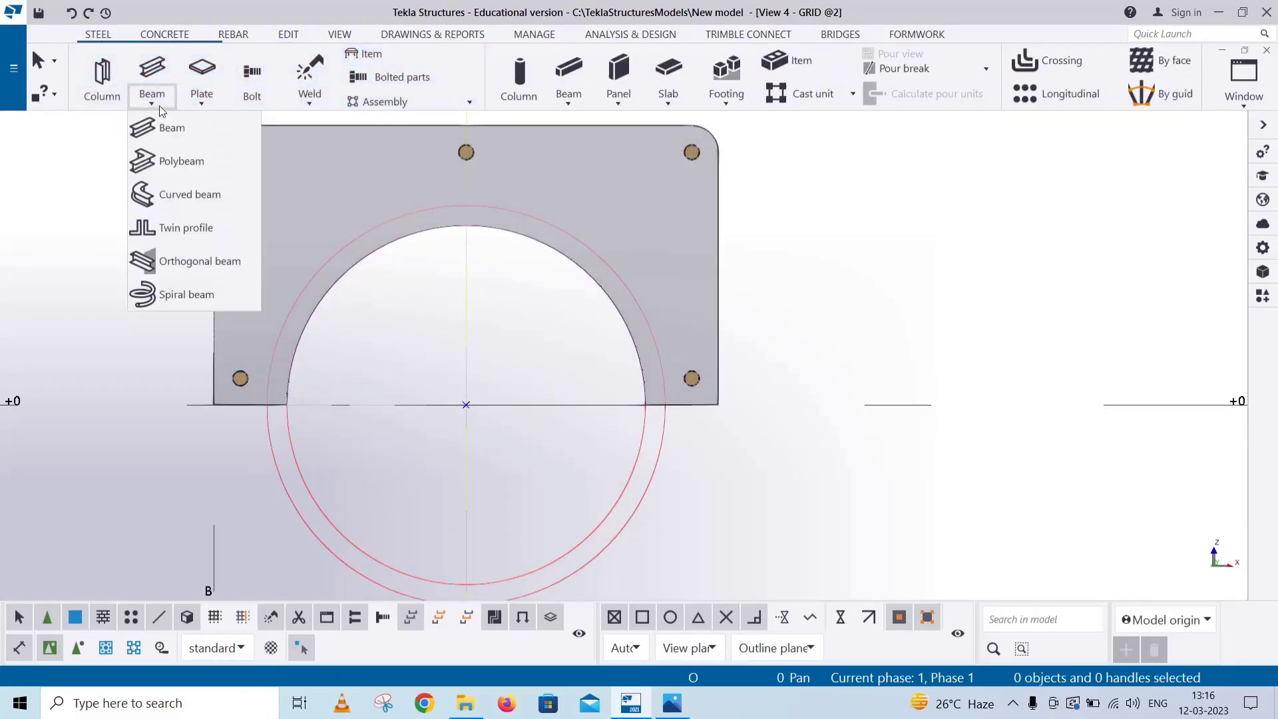
left_click(168, 196)
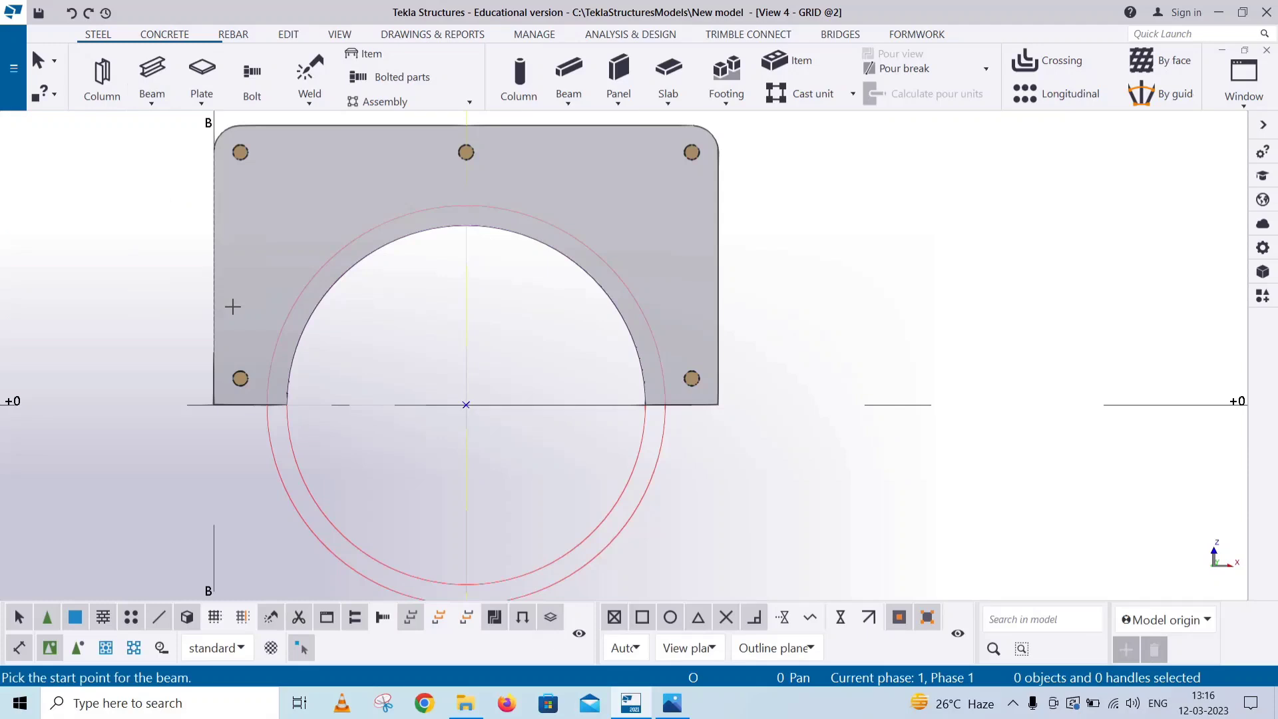
left_click(267, 404)
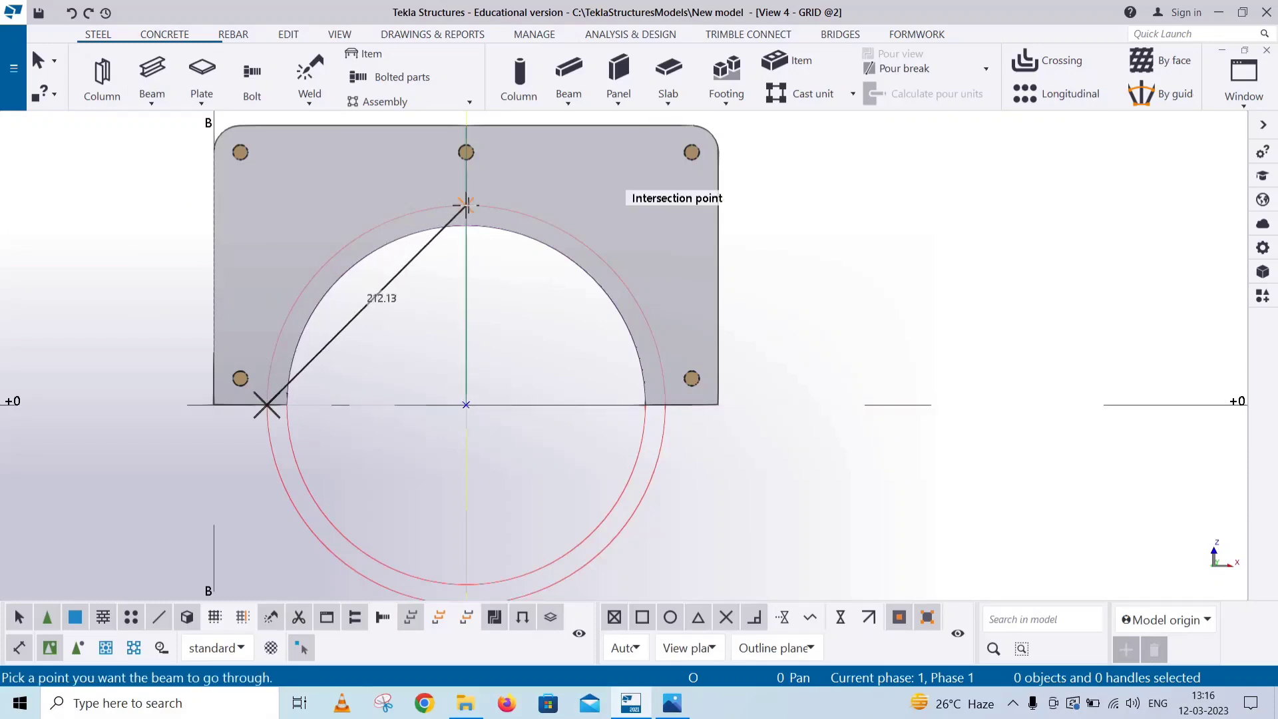
left_click(466, 206)
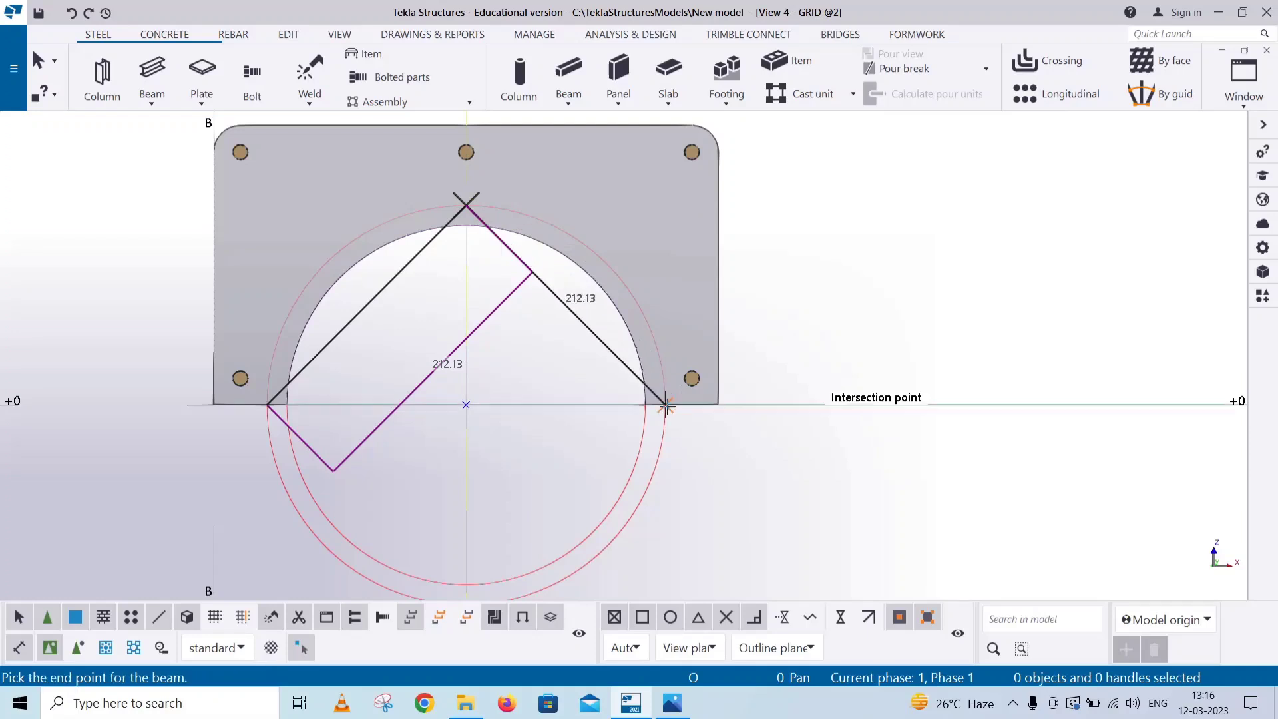
left_click(836, 295)
scroll(843, 280, "down", 1)
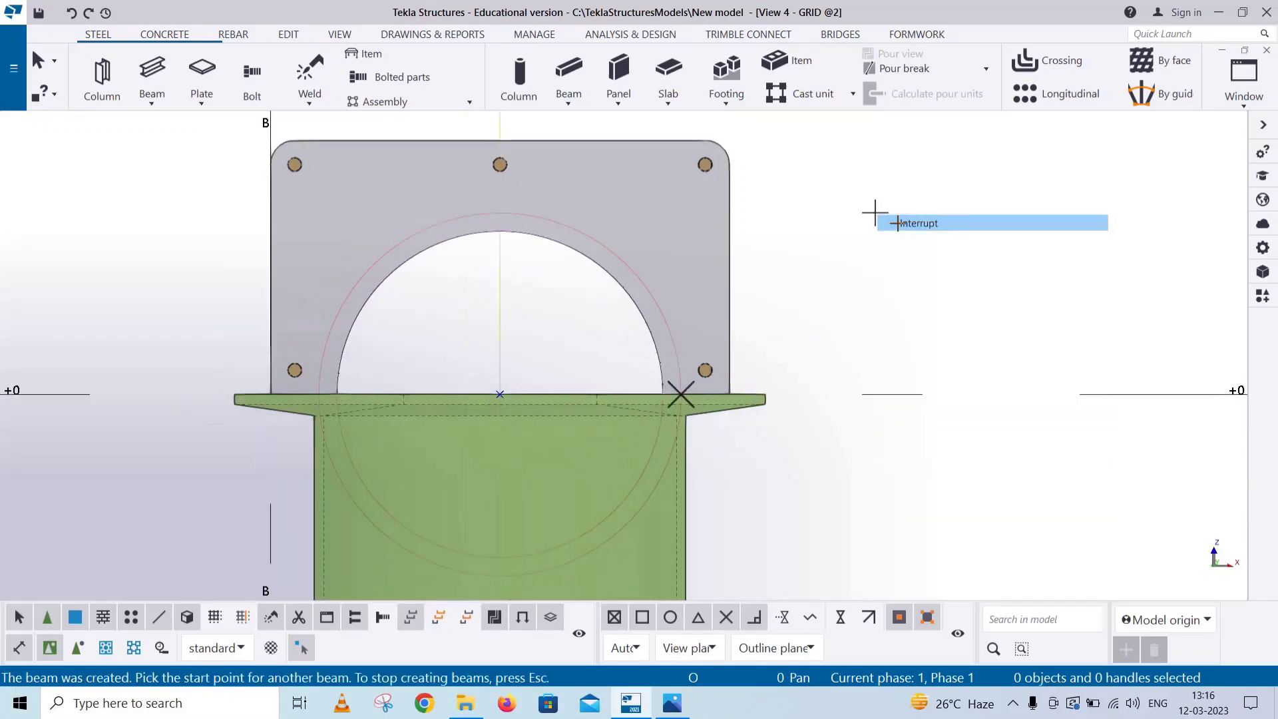
key("Escape")
scroll(830, 286, "down", 2)
Select the new beam and open its properties
middle_click_drag(831, 285, 806, 161)
left_click(777, 431)
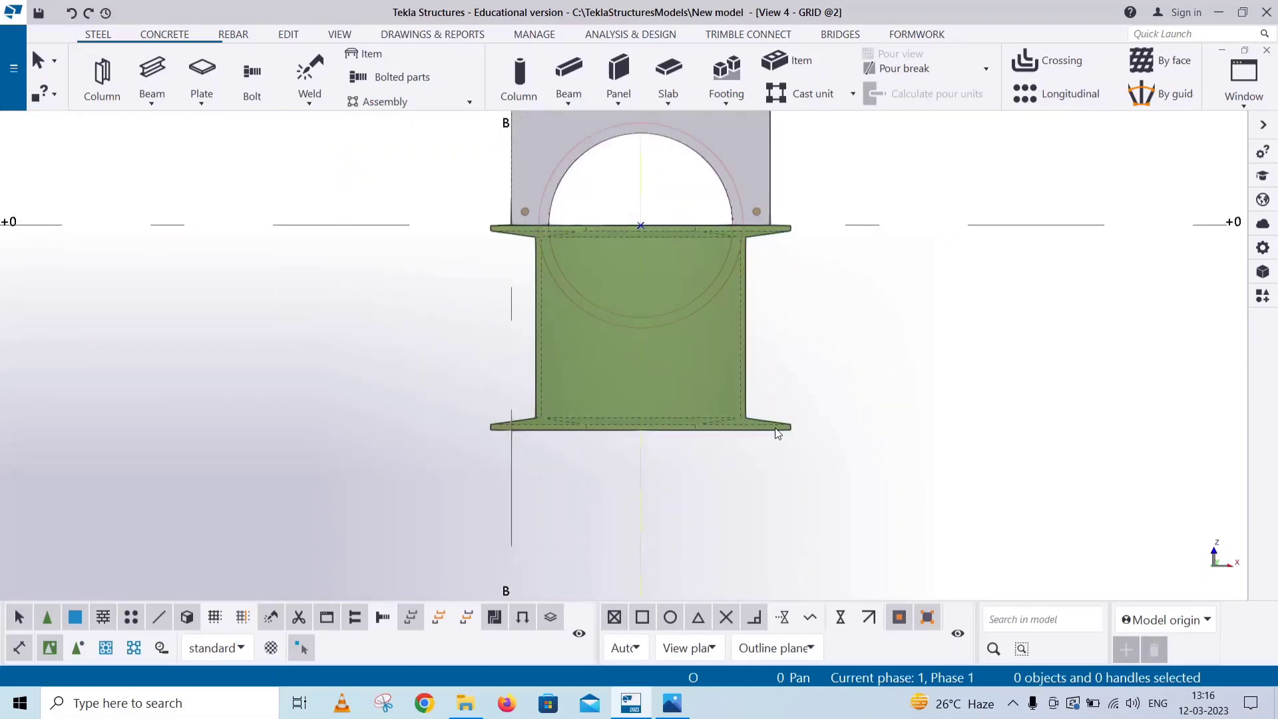
double_click(777, 431)
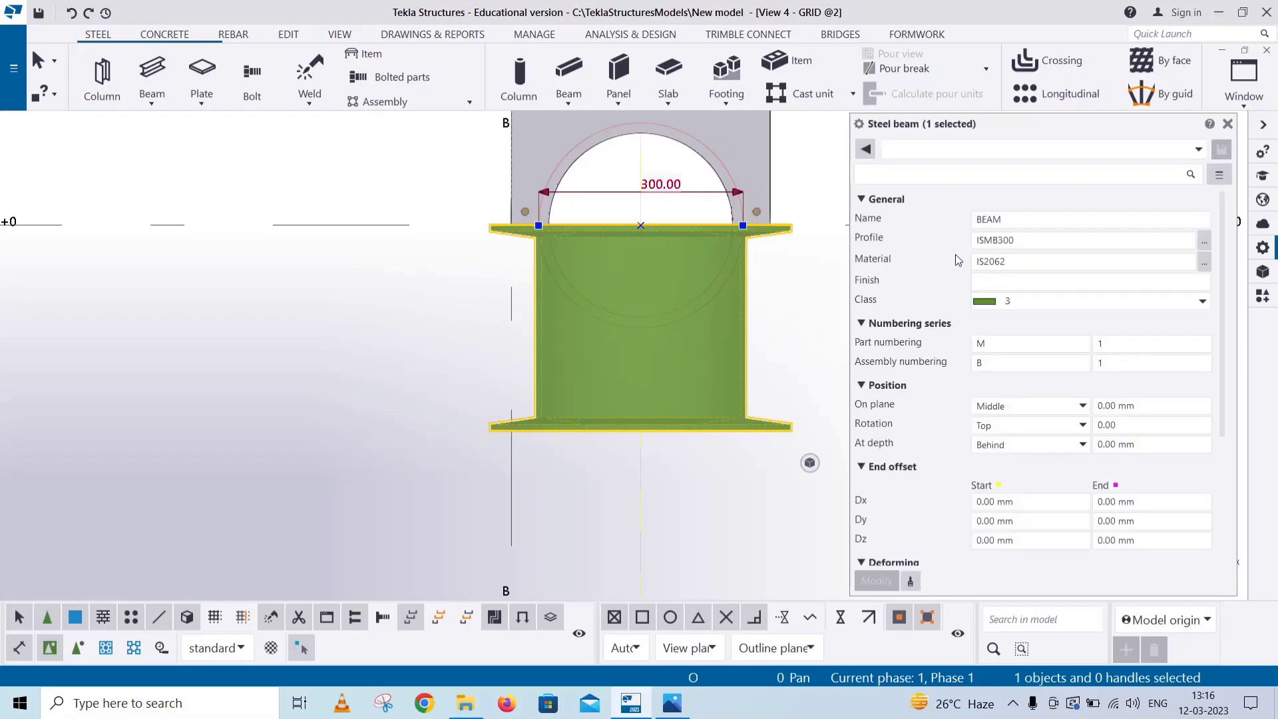
Change the beam profile to the plate profile PLT200*2 and close the properties panel
left_click(1205, 243)
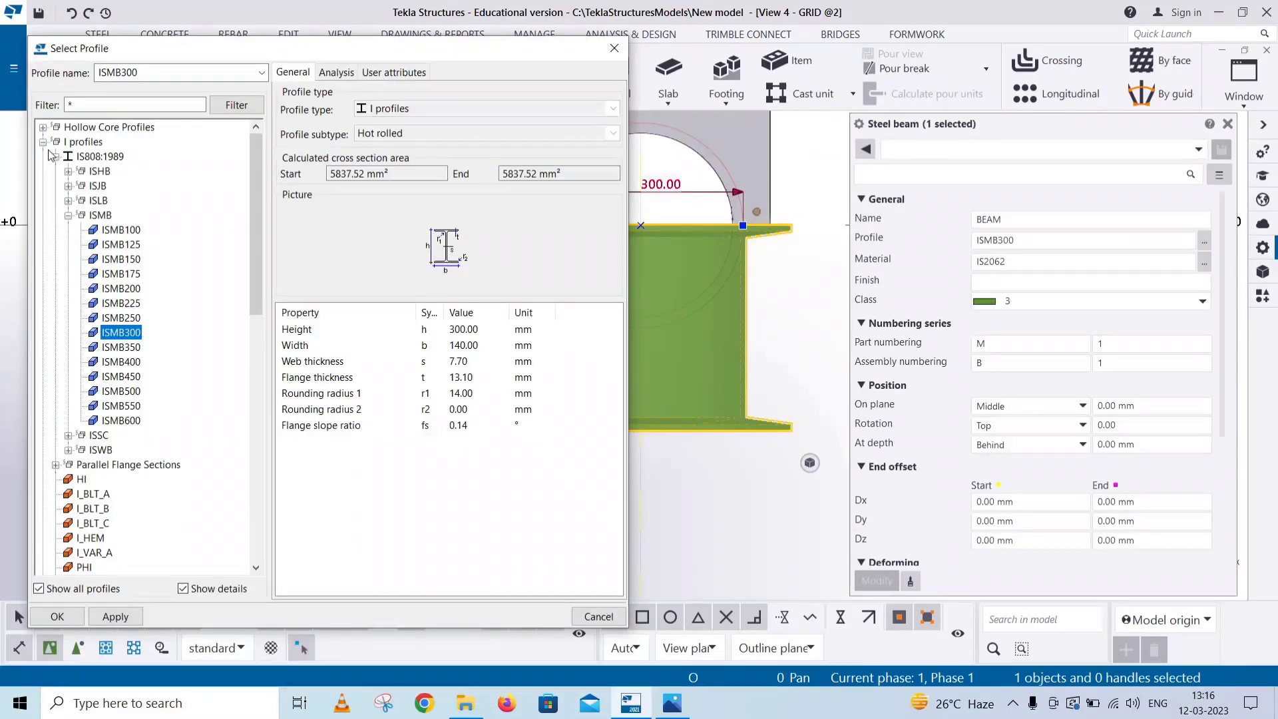
left_click(43, 142)
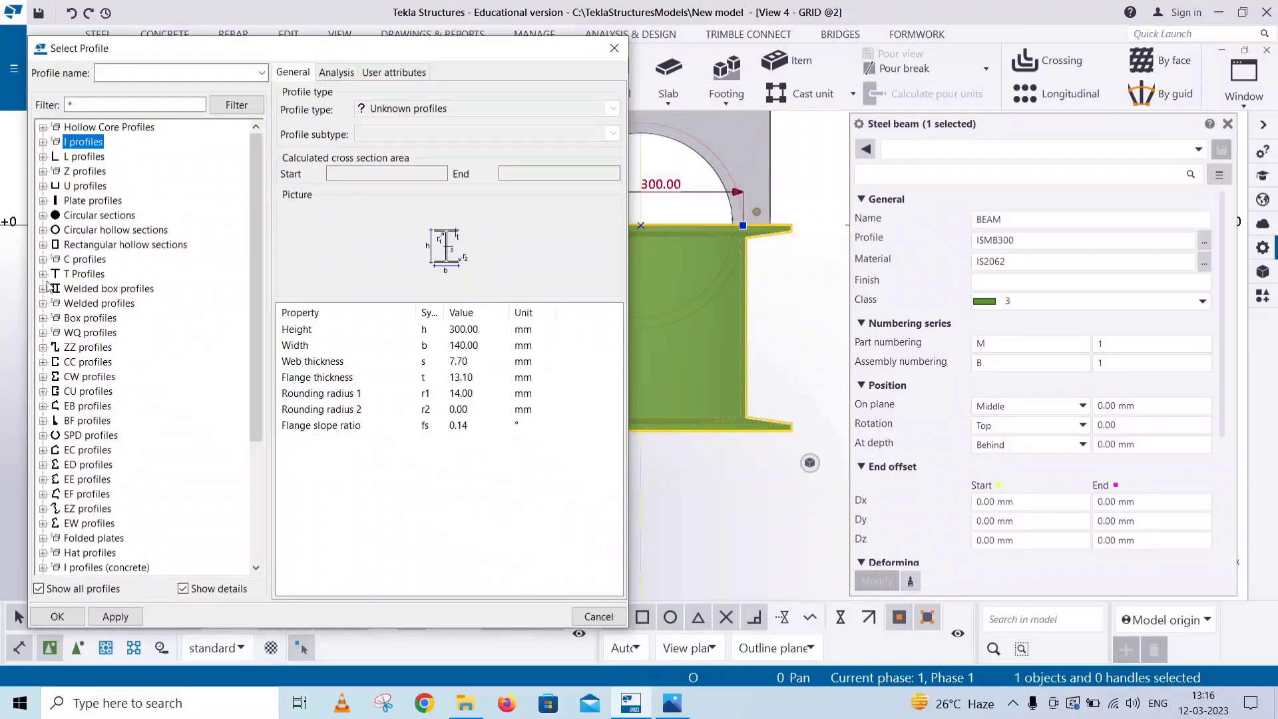
left_click(43, 201)
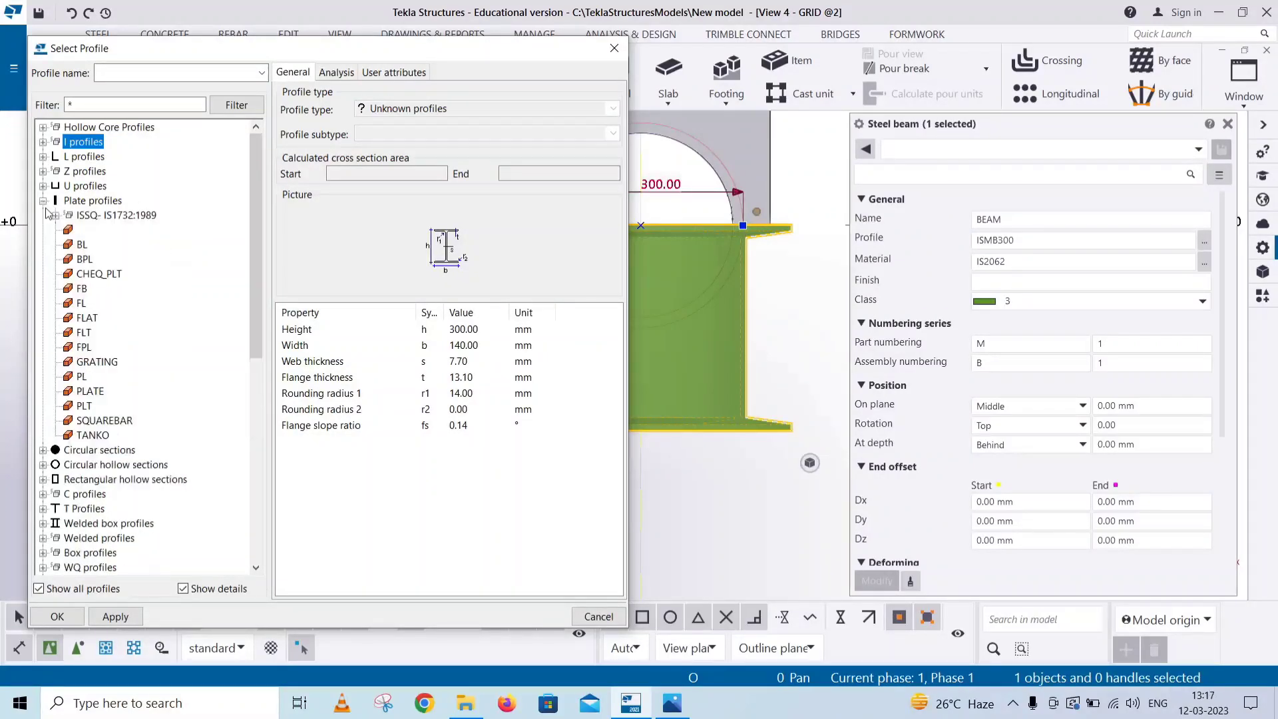
left_click(84, 405)
left_click(56, 616)
left_click(1031, 240)
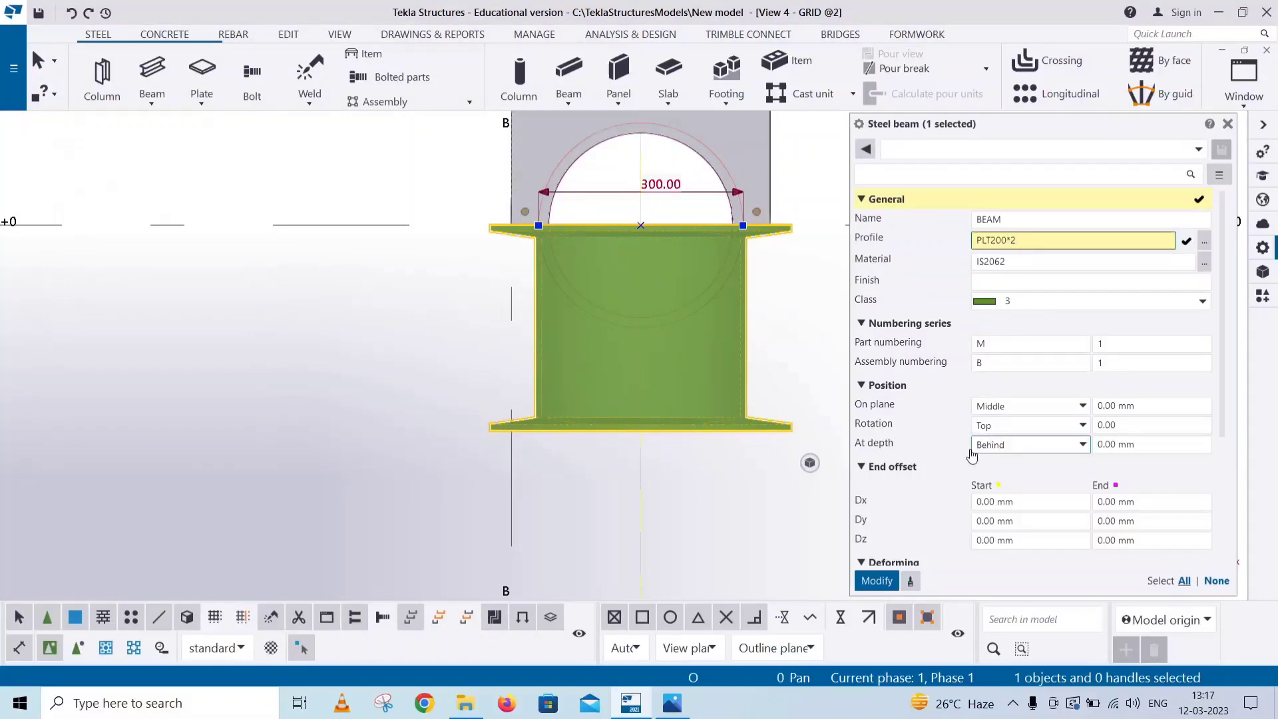
left_click(885, 582)
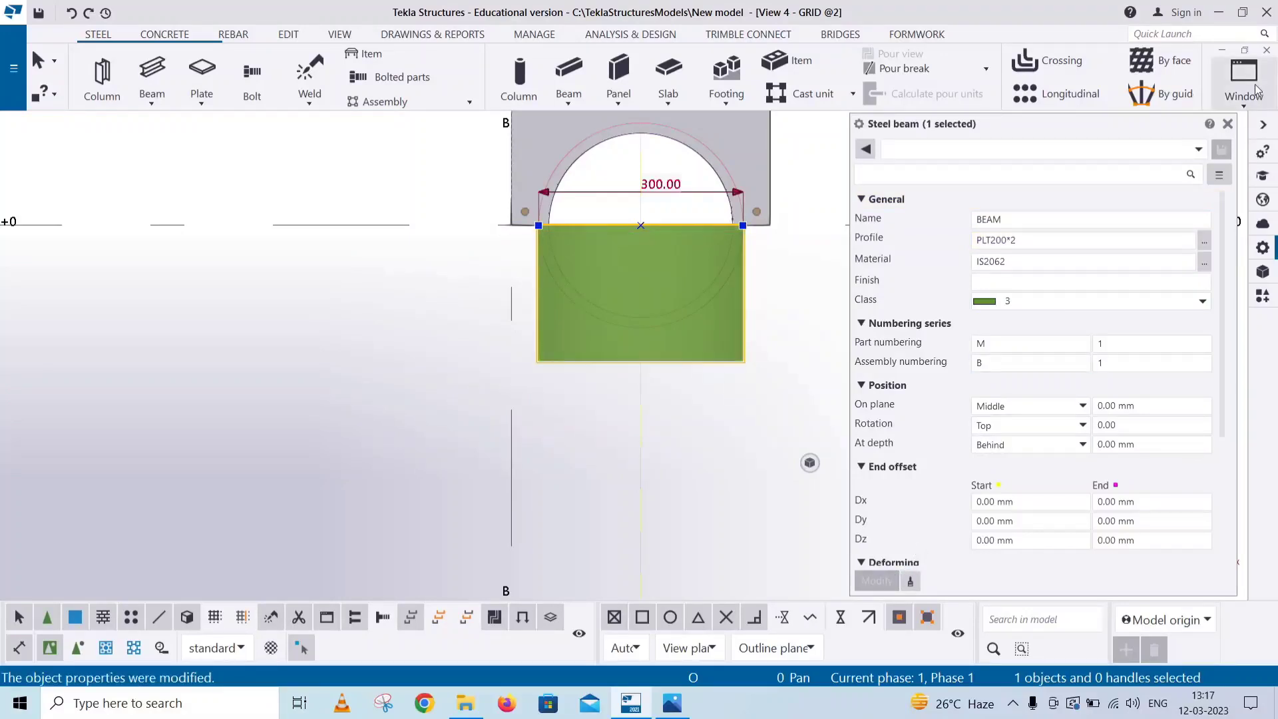
left_click(1227, 125)
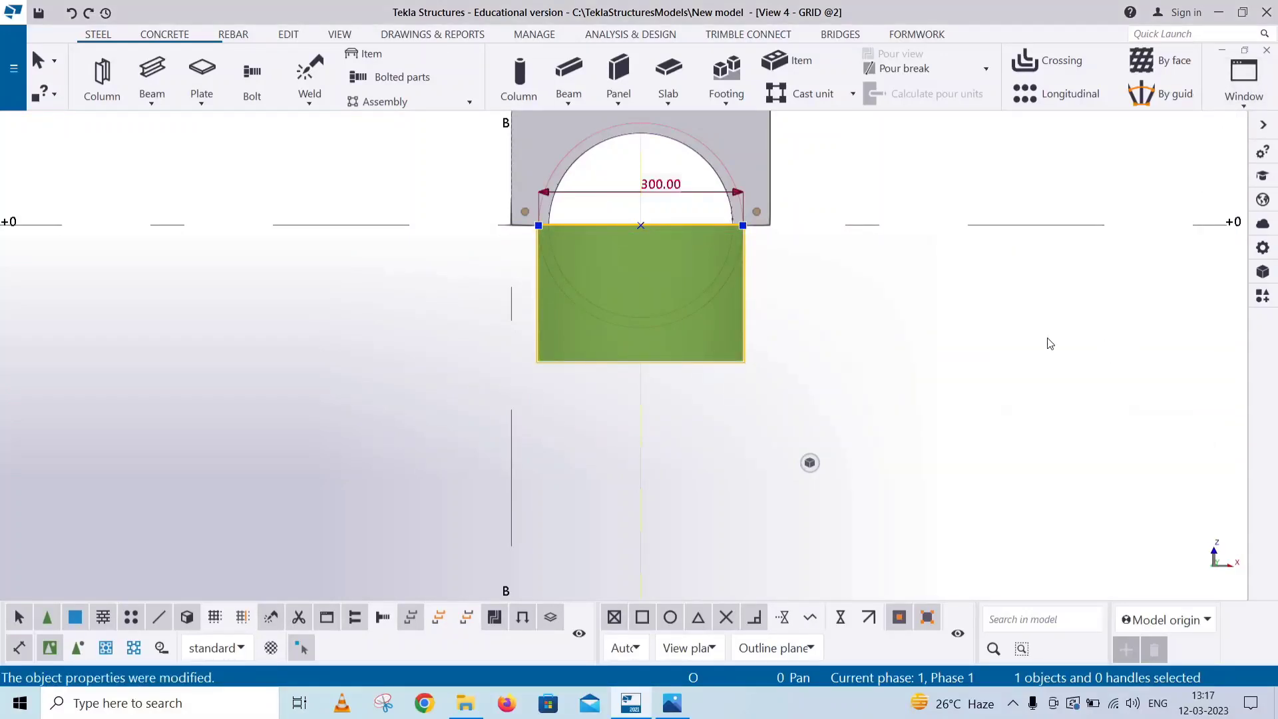
scroll(1021, 365, "down", 2)
Switch to View 3 - 3d and orbit to an isometric angle
left_click(1243, 78)
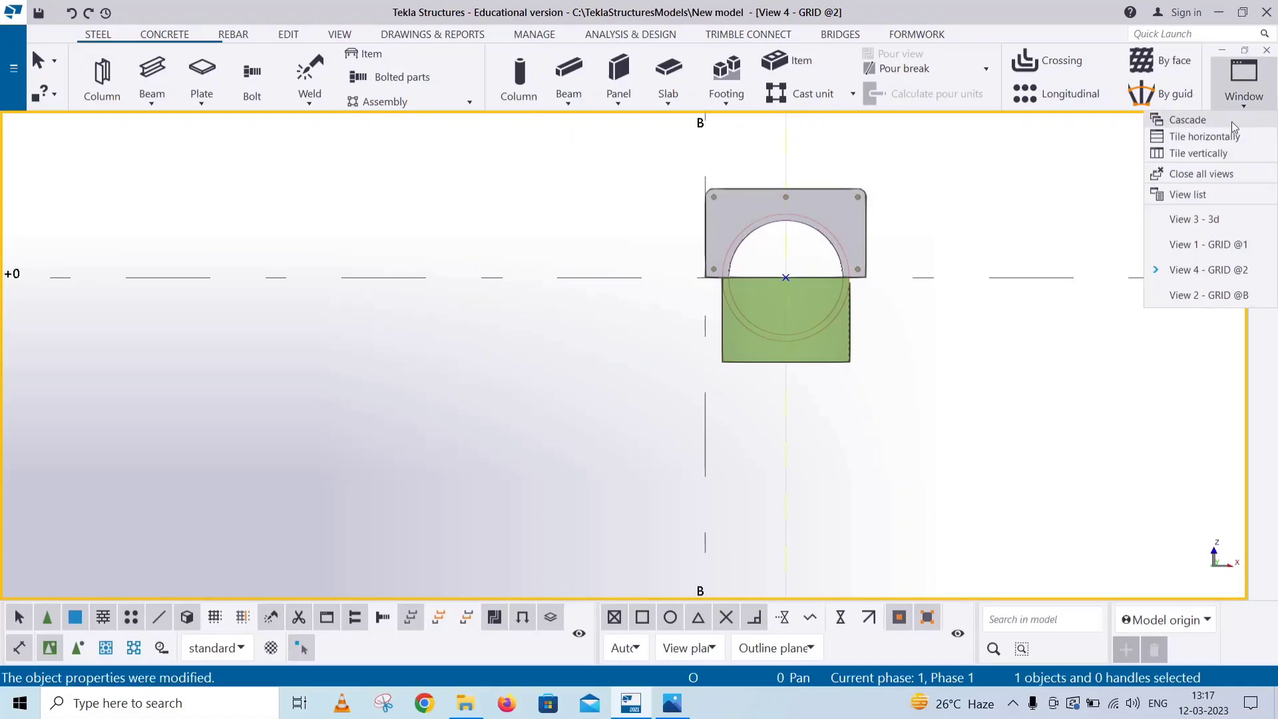
left_click(1198, 218)
scroll(685, 440, "up", 2)
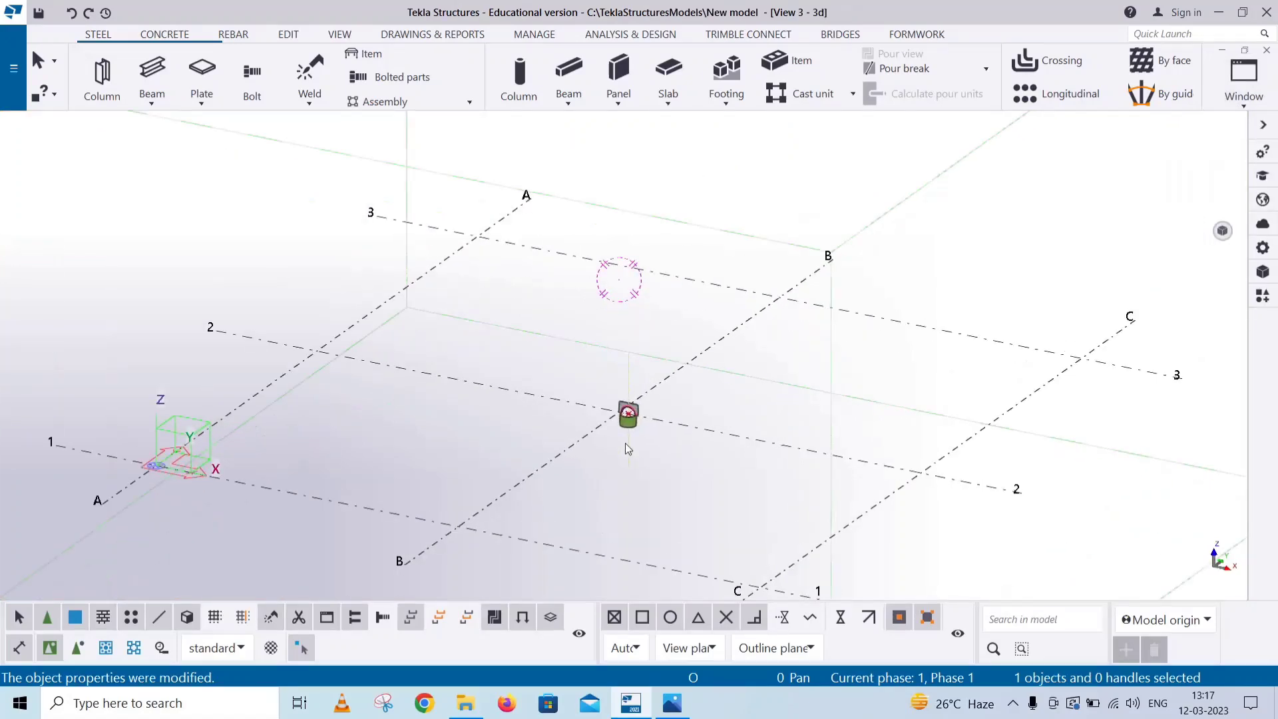
scroll(628, 449, "up", 3)
scroll(608, 466, "up", 2)
scroll(662, 456, "up", 2)
middle_click_drag(765, 450, 780, 314, "ctrl")
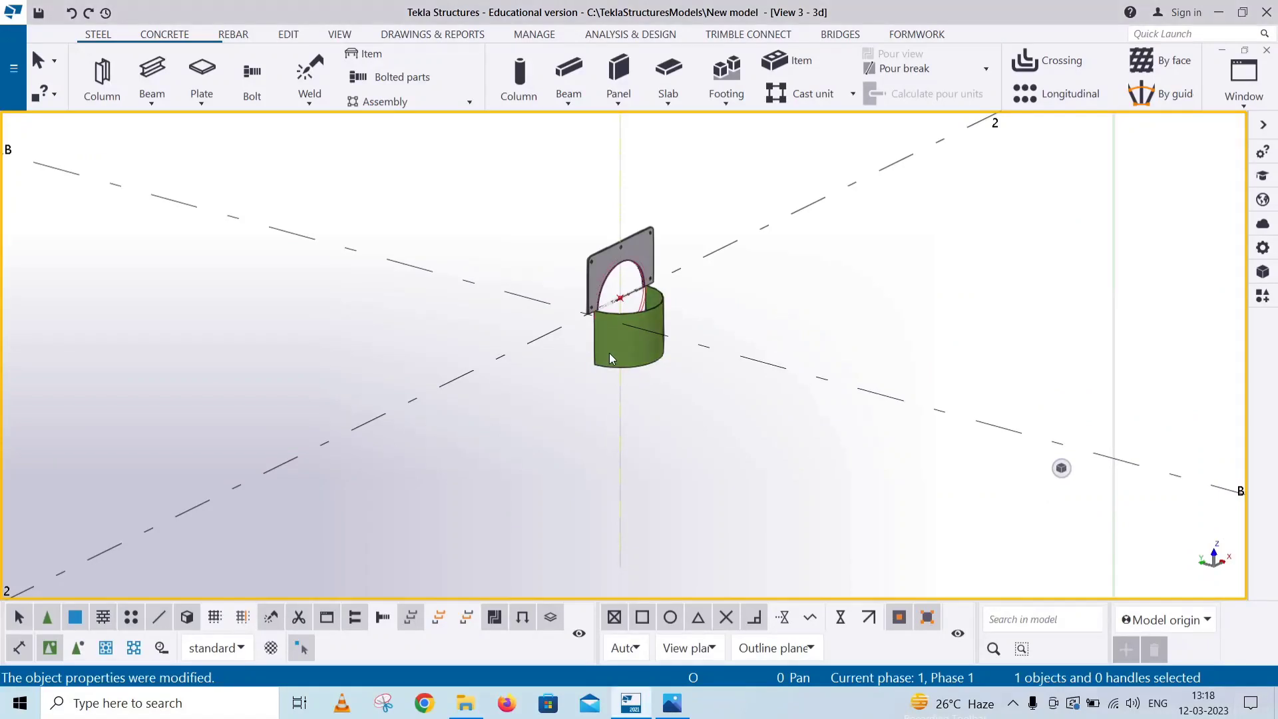
Bend the green PLT200*2 sheet in the XZ plane with a 150.00 mm radius
double_click(609, 353)
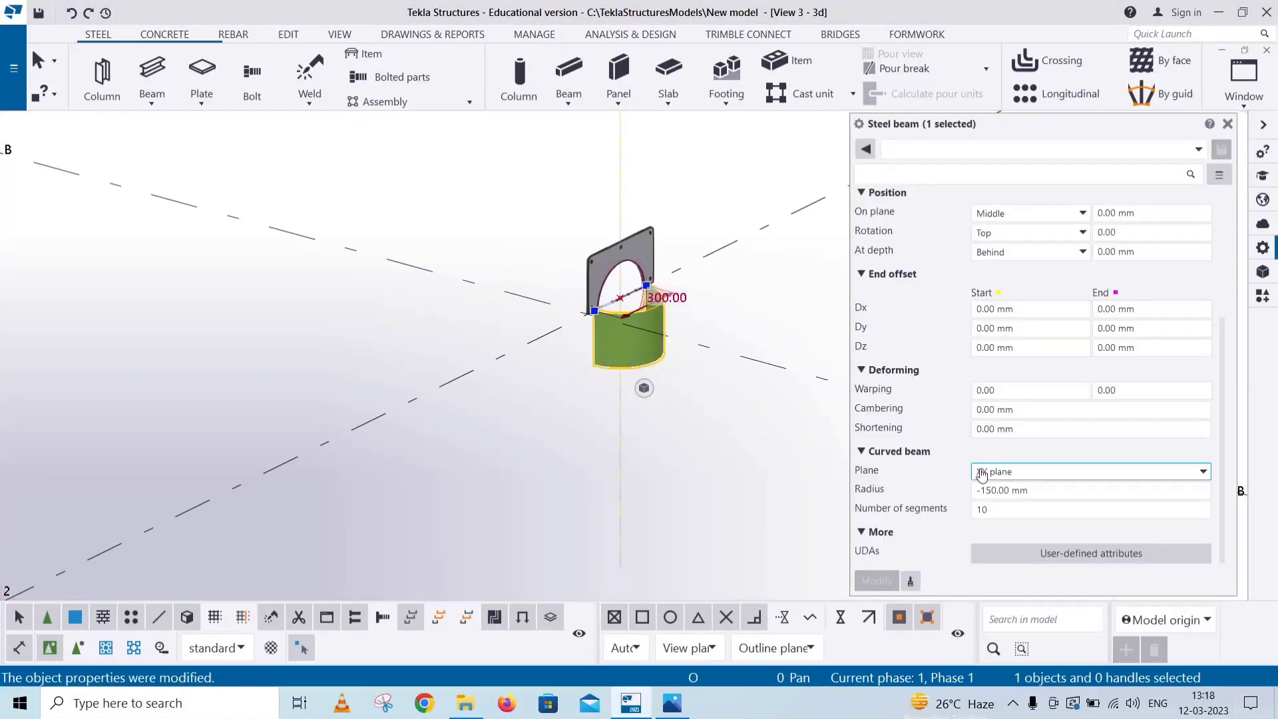
left_click(1034, 476)
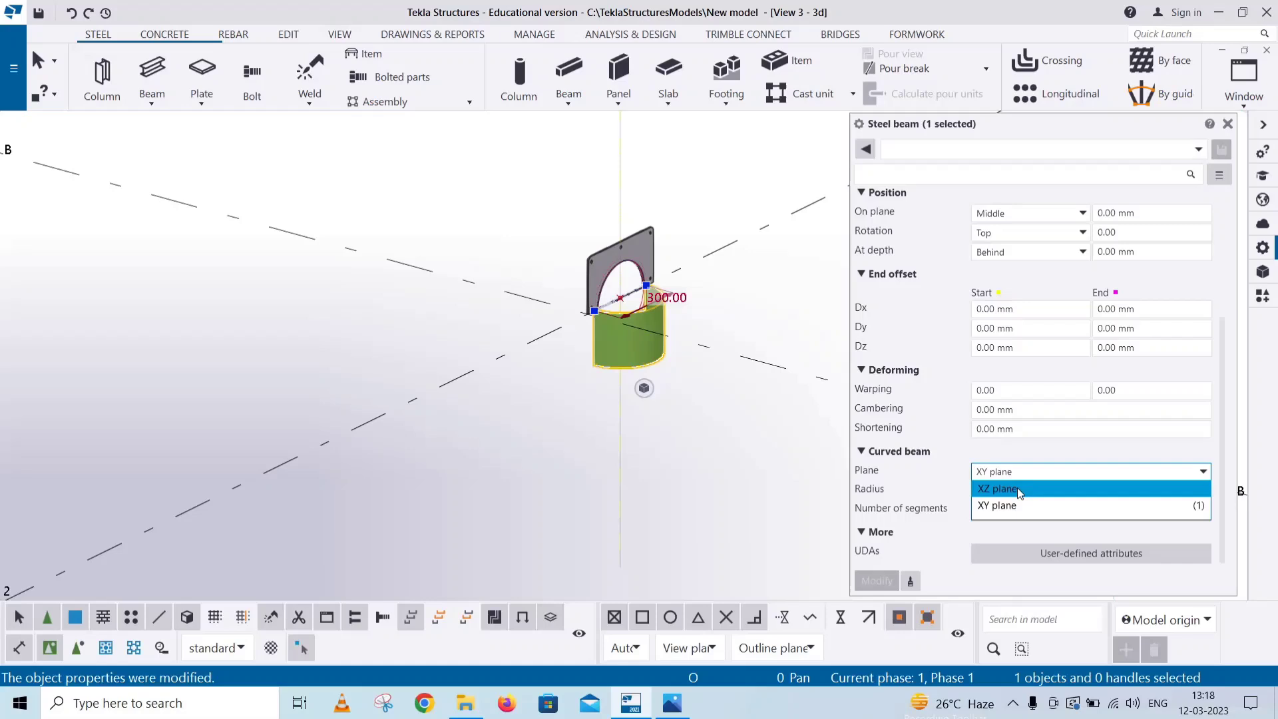
left_click(1034, 488)
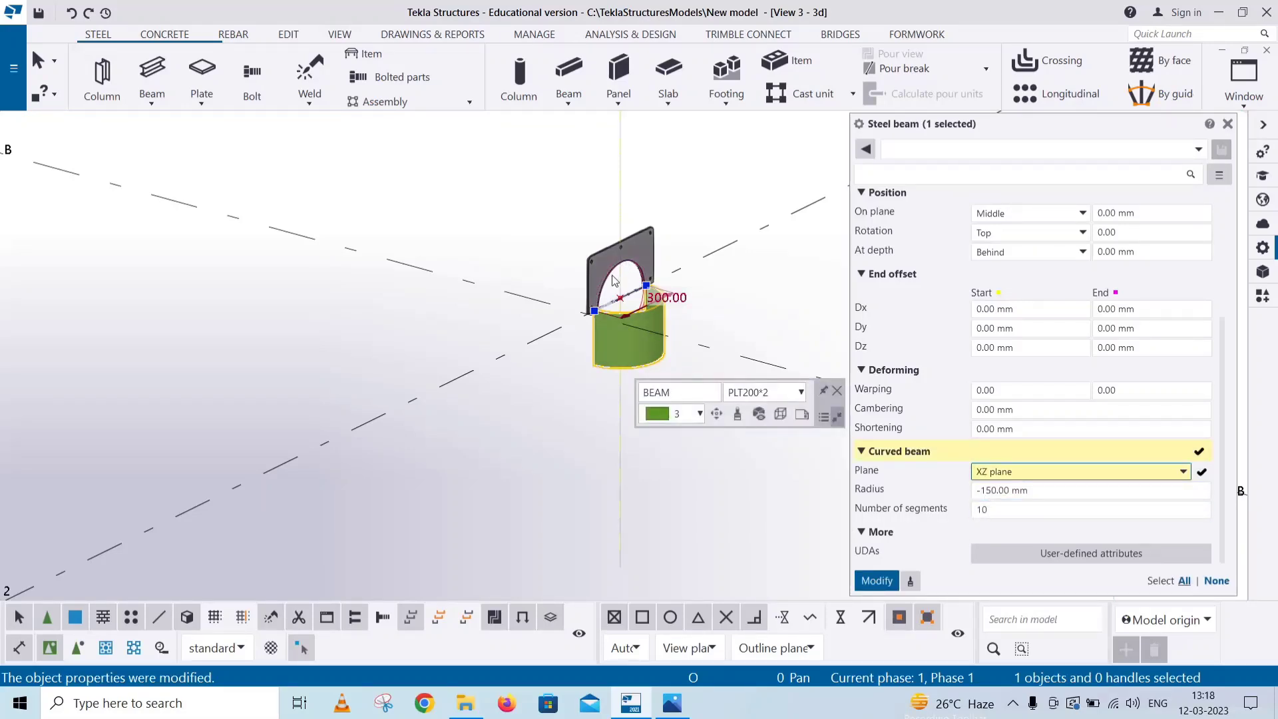
left_click(883, 583)
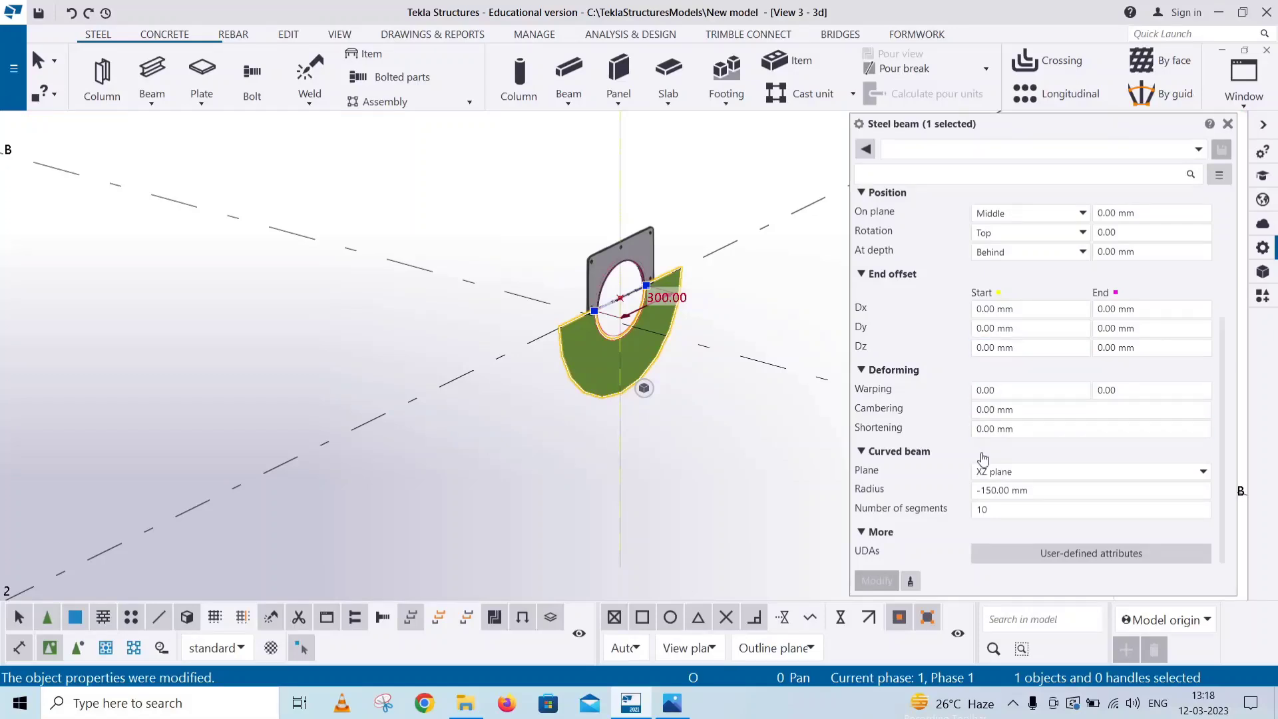
left_click(981, 489)
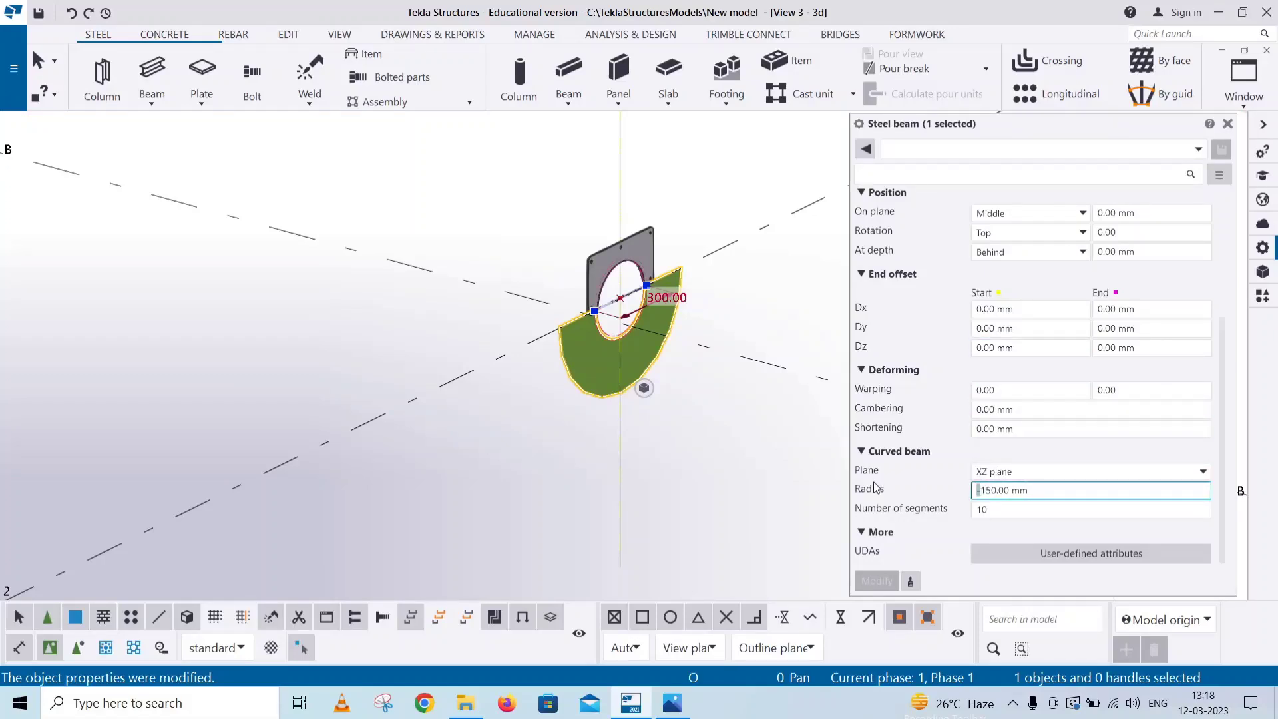
key("Delete")
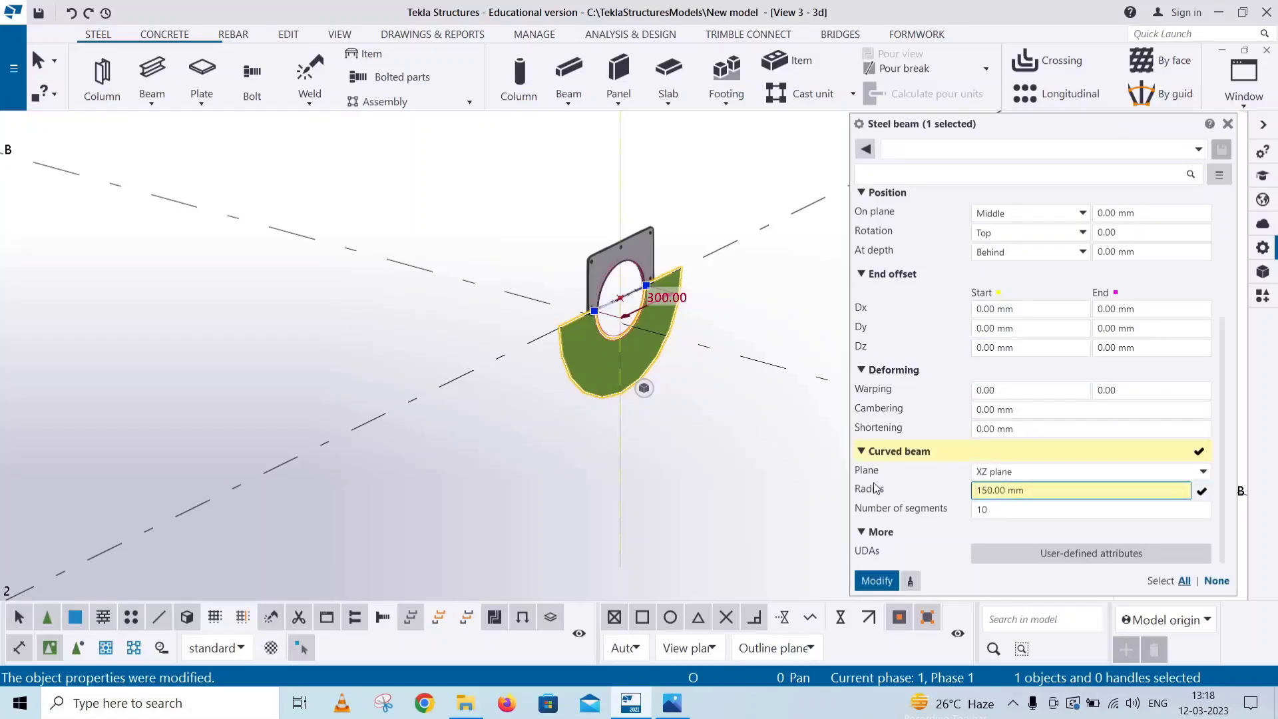
left_click(877, 579)
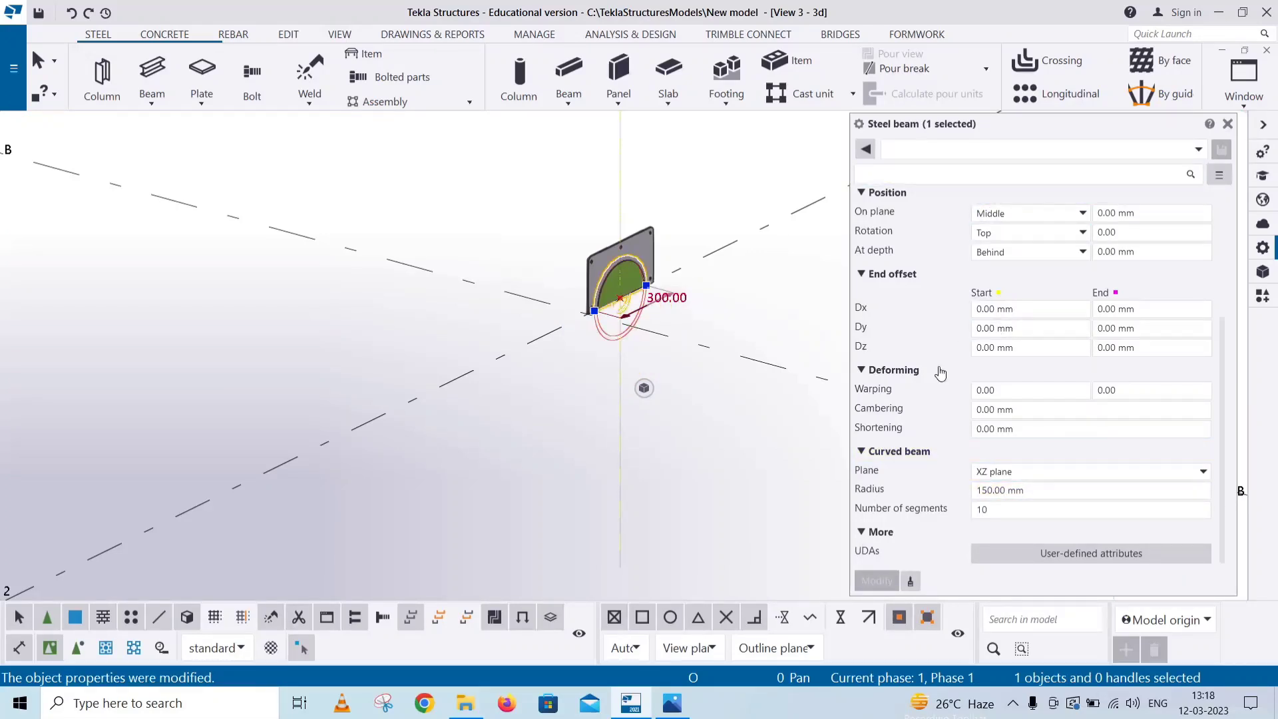
scroll(865, 330, "up", 2)
Set the curved sheet's position rotation to Front and apply it
left_click(993, 312)
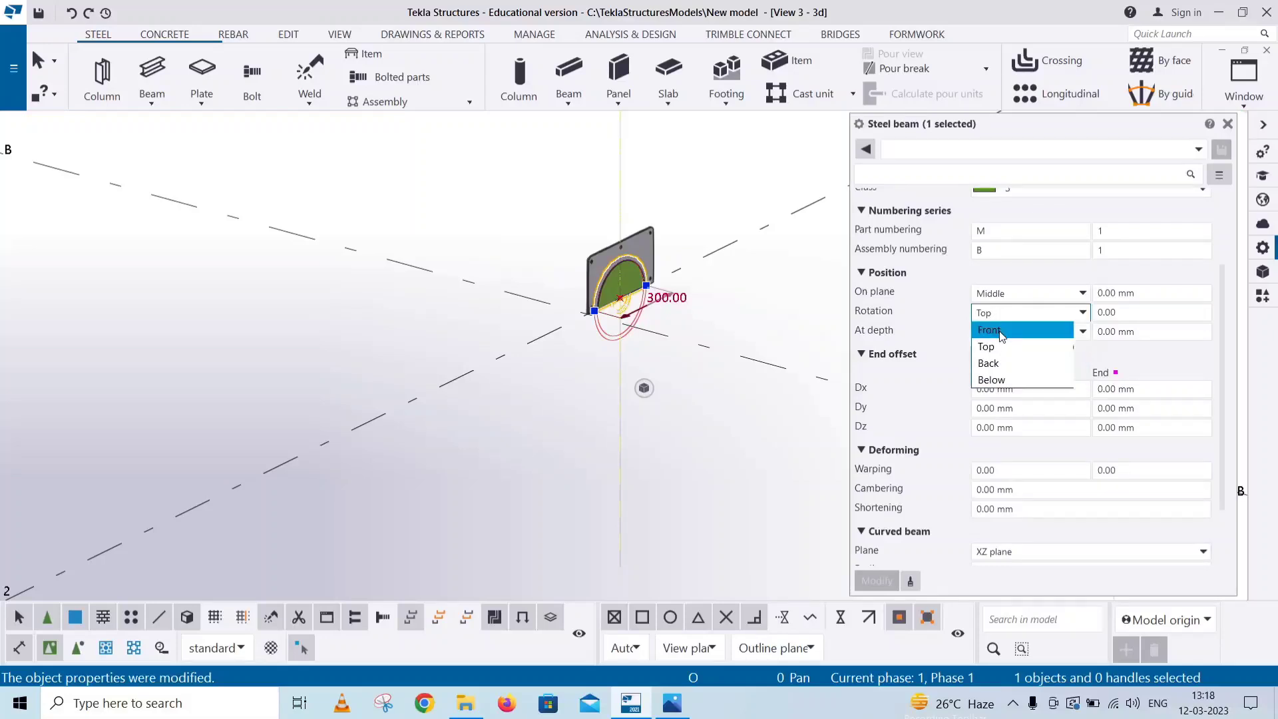
left_click(1002, 332)
left_click(876, 581)
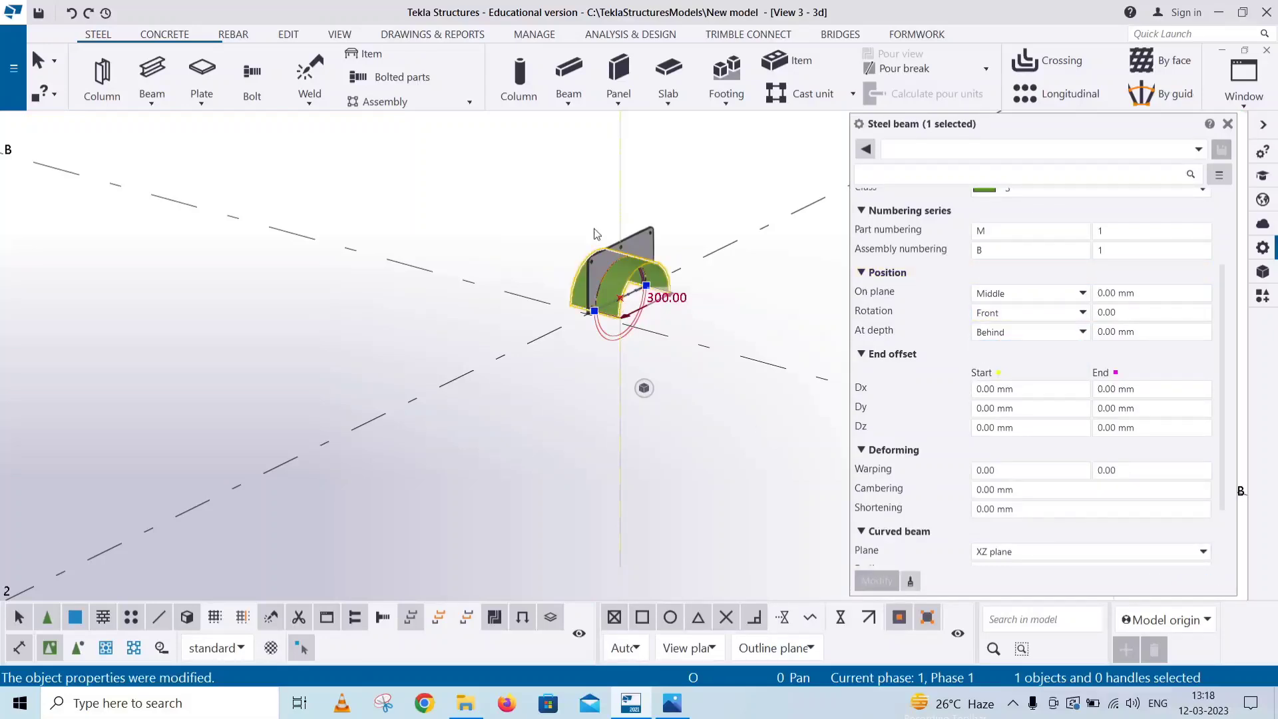
Set the curved sheet's on-plane position to Right and apply it
left_click(613, 302)
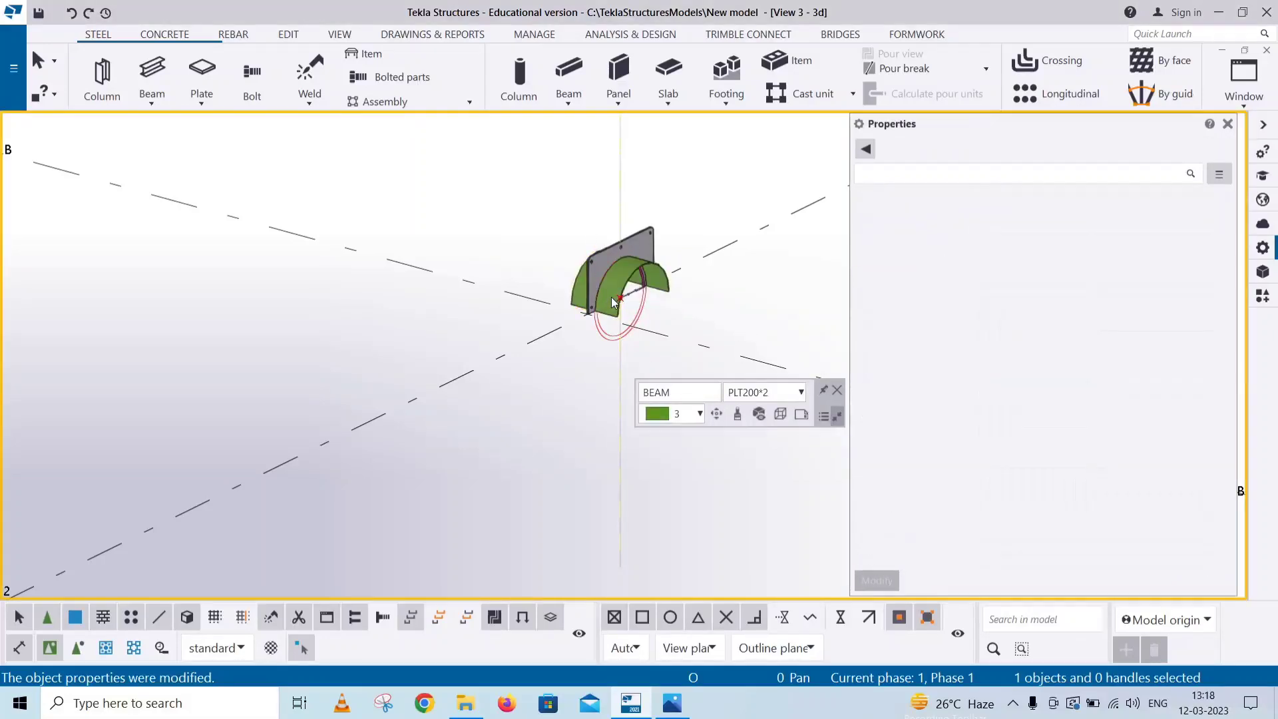
scroll(613, 302, "up", 2)
scroll(639, 335, "up", 2)
scroll(562, 386, "up", 2)
middle_click_drag(563, 385, 451, 373)
mouse_move(543, 374)
middle_mouse_down("ctrl")
mouse_move(600, 383)
mouse_move(642, 275)
middle_mouse_up("ctrl")
left_click(657, 249)
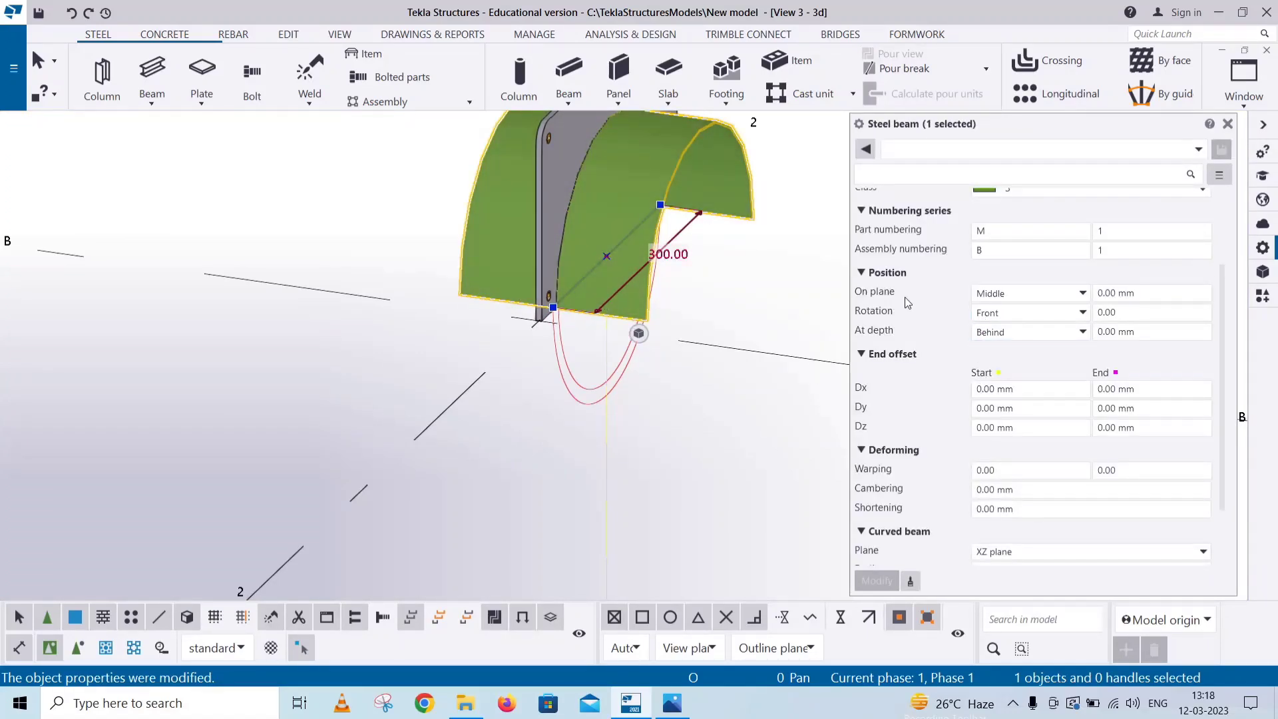
left_click(1019, 295)
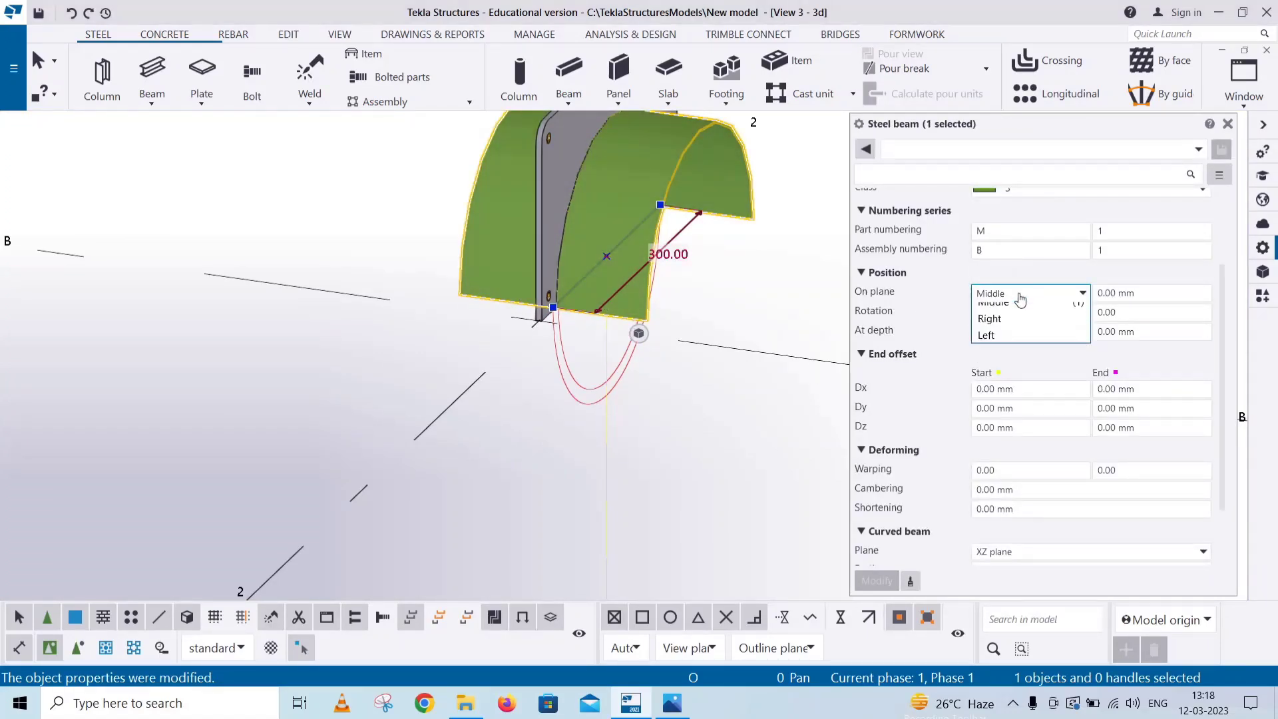
left_click(1012, 329)
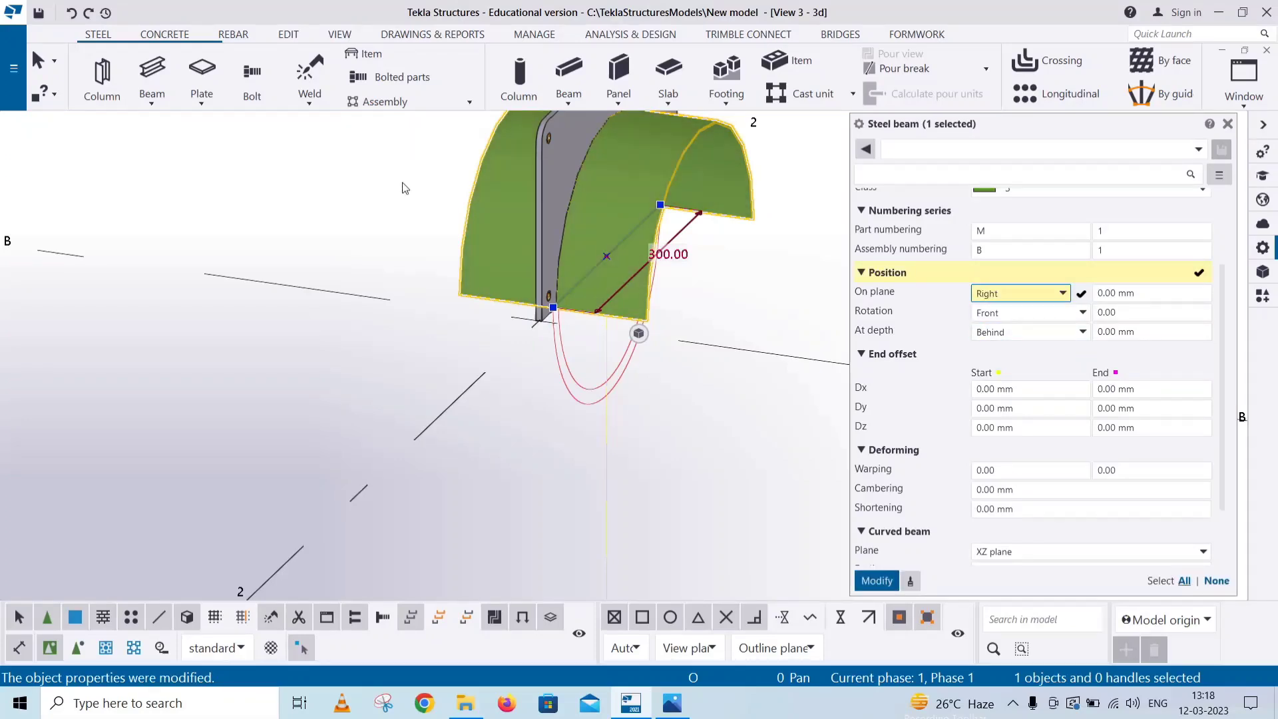
left_click(877, 588)
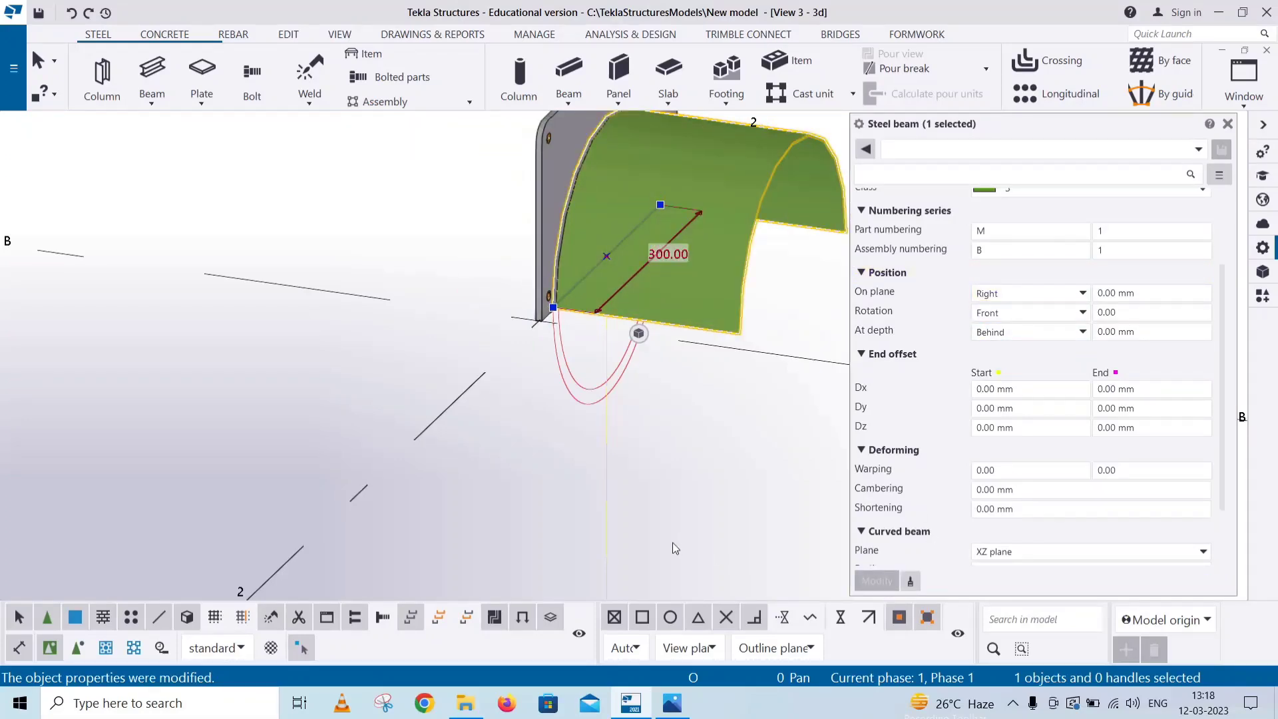
left_click(625, 511)
mouse_move(625, 511)
middle_mouse_down("ctrl")
mouse_move(548, 440)
mouse_move(626, 404)
middle_mouse_up("ctrl")
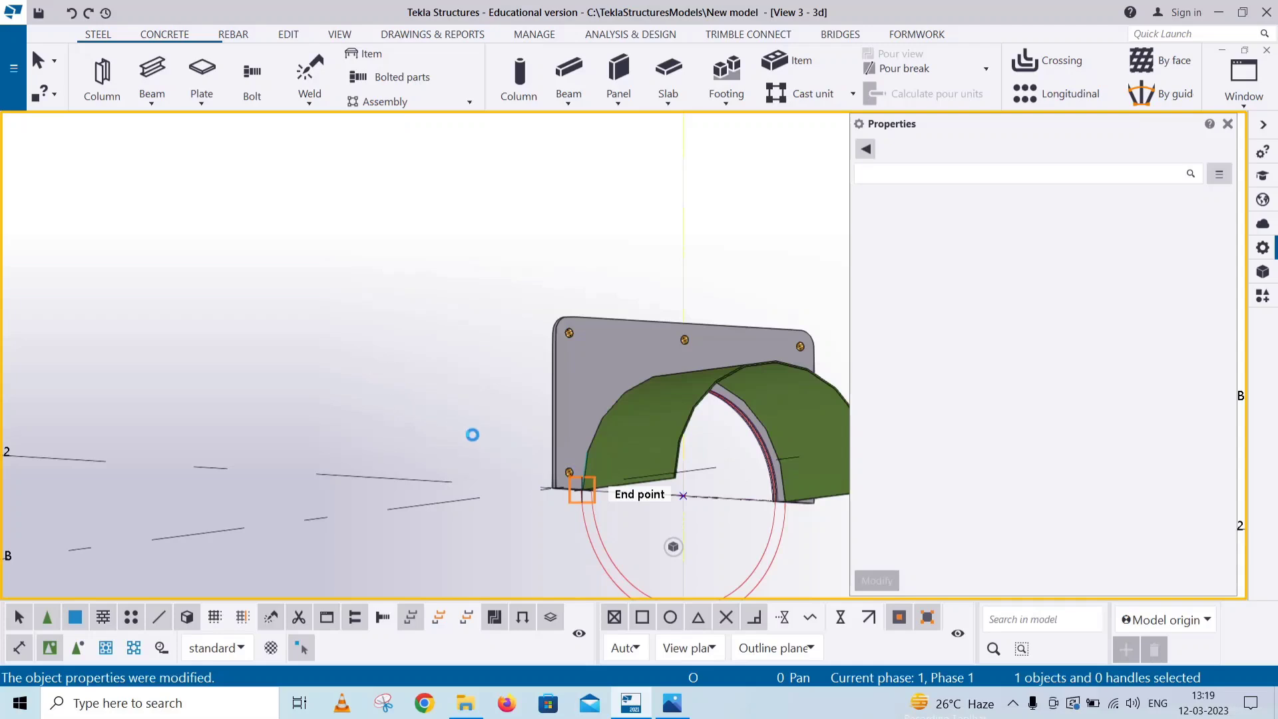
Check the curved sheet's PLT200*2 profile against the reference drawing in Photos
mouse_move(472, 434)
middle_mouse_down("ctrl")
mouse_move(508, 436)
mouse_move(391, 471)
mouse_move(611, 460)
mouse_move(628, 341)
middle_mouse_up("ctrl")
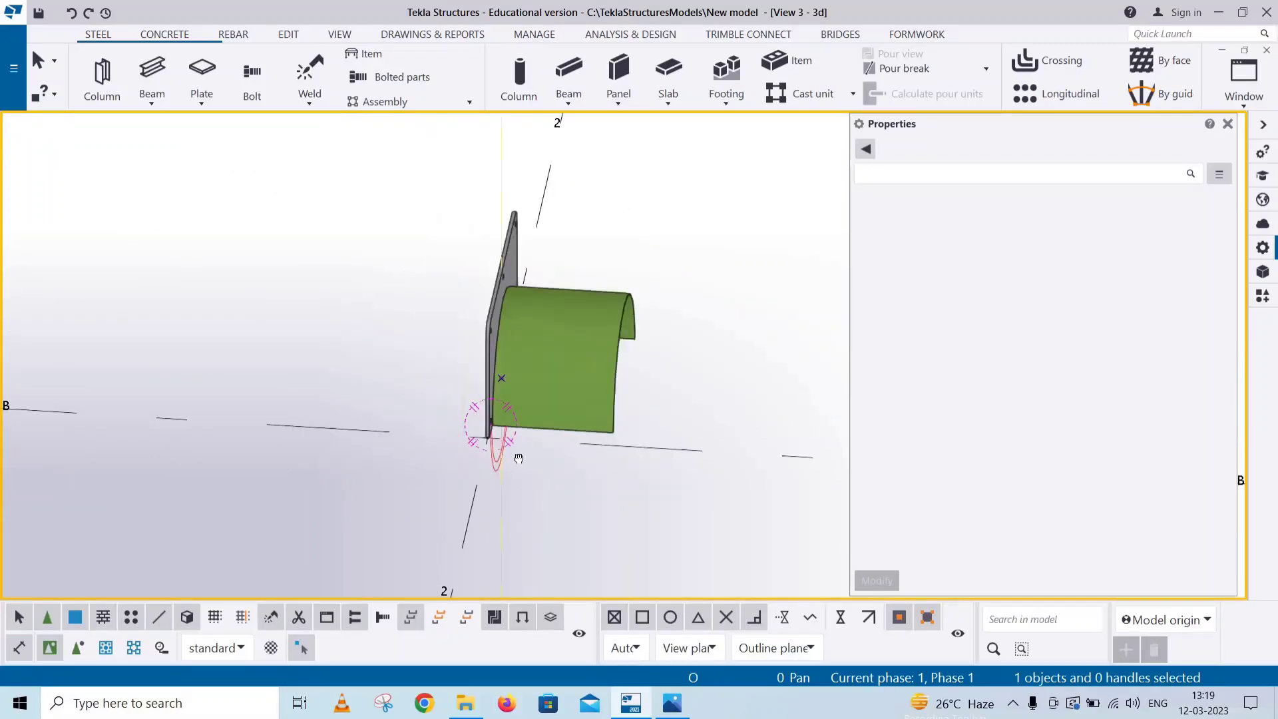
scroll(627, 341, "up", 3)
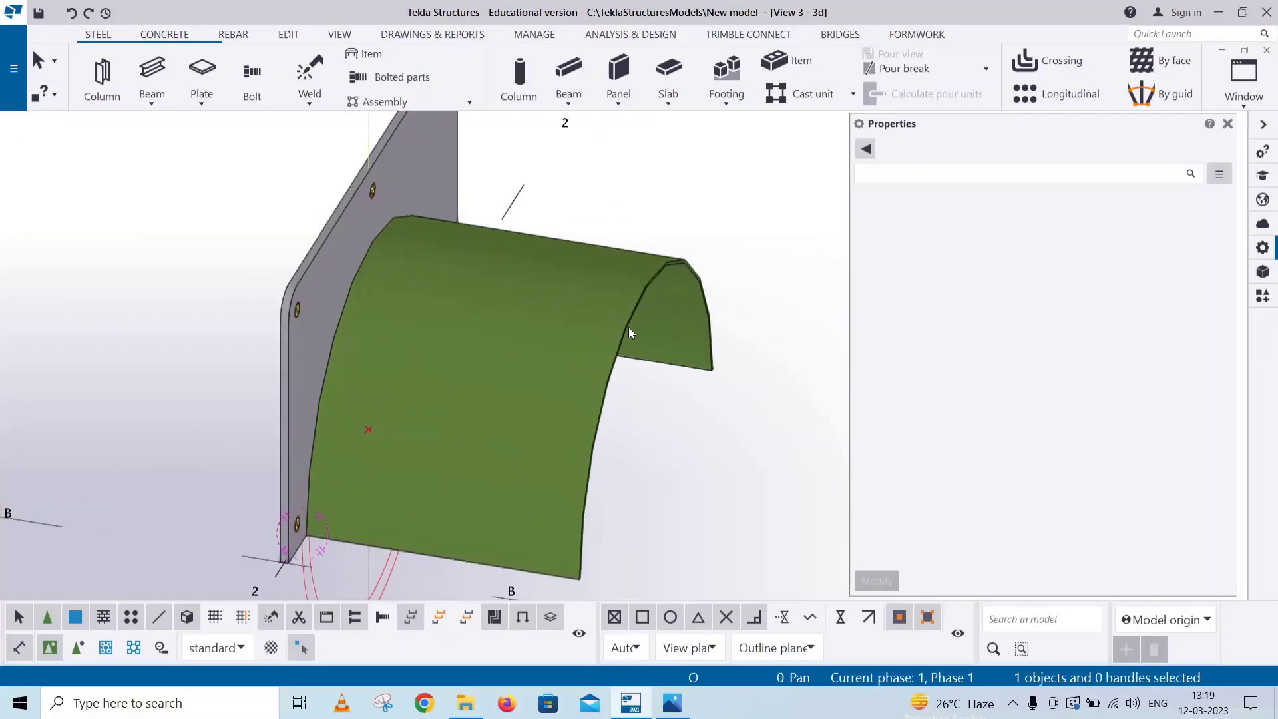
left_click(628, 326)
scroll(971, 311, "up", 3)
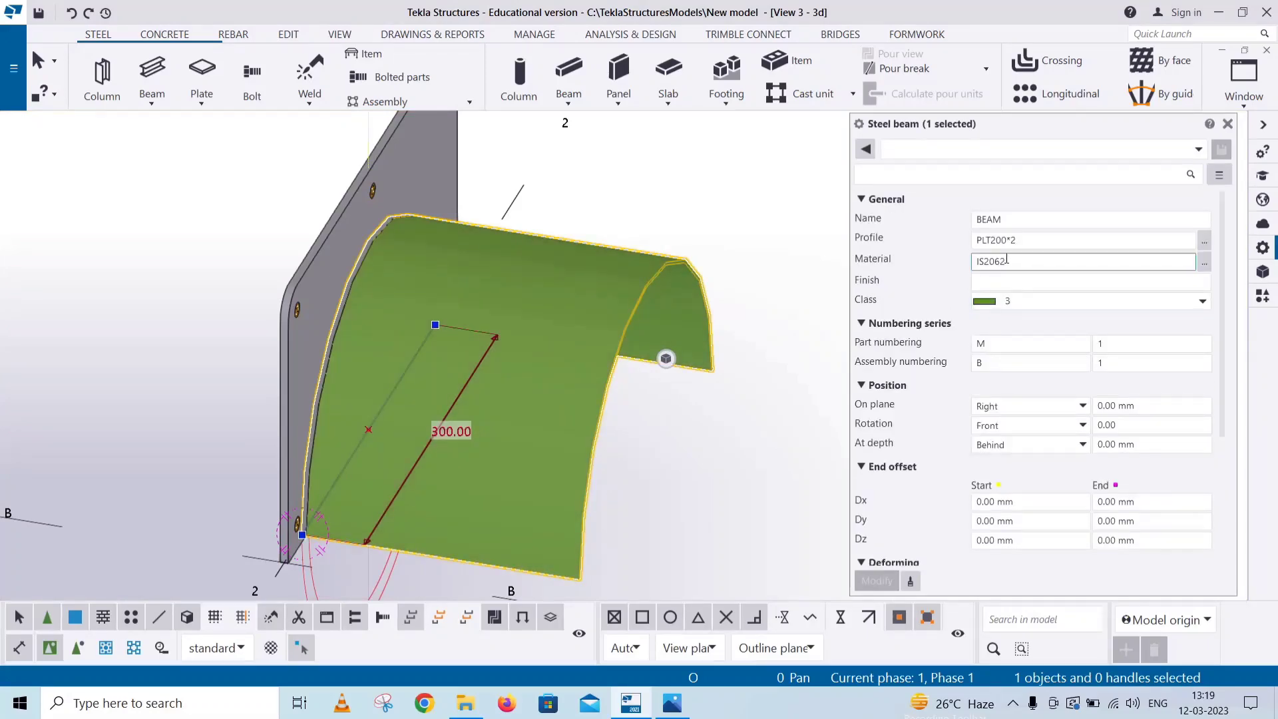
left_click(1002, 240)
left_click(672, 704)
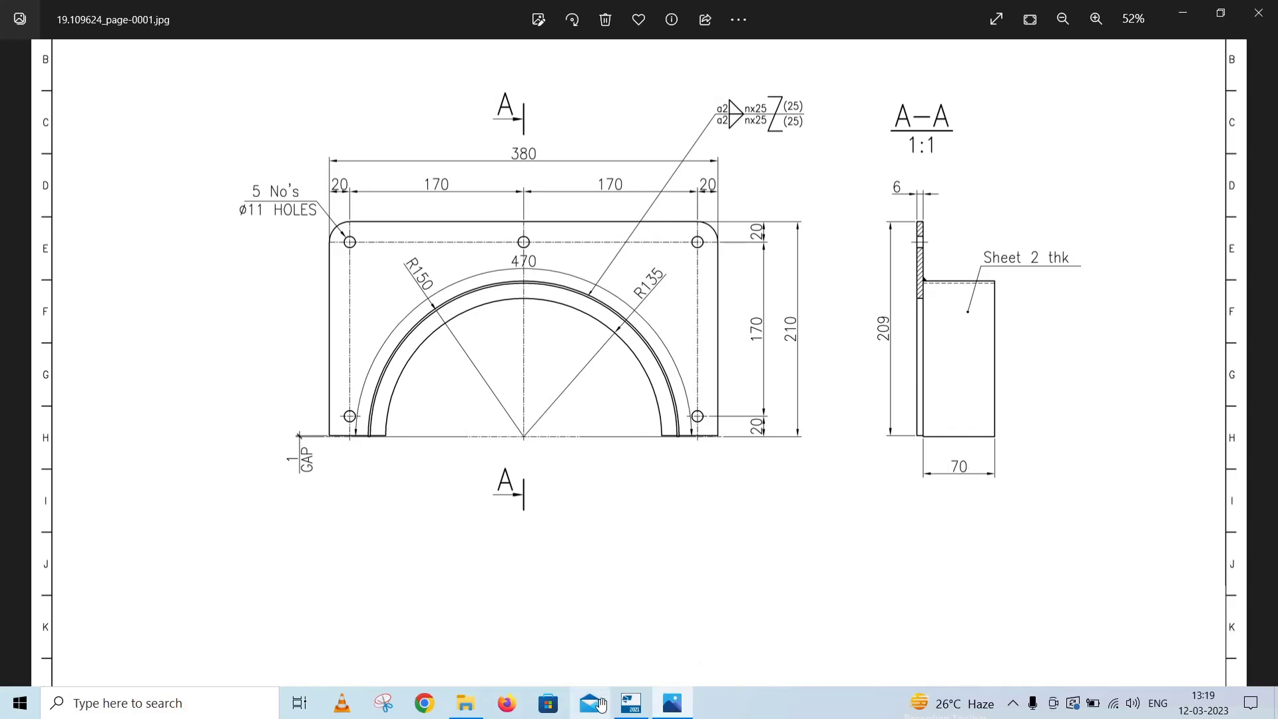
left_click(629, 703)
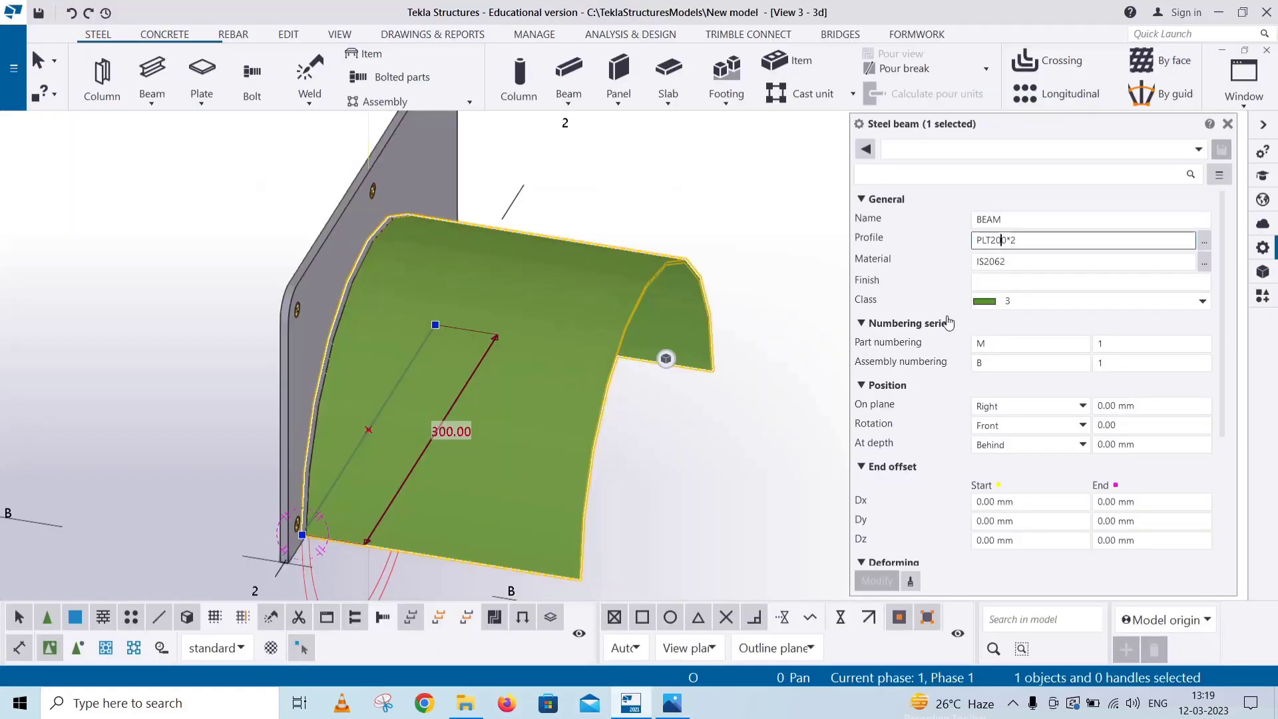
Change the curved sheet's profile to PLT70*2, apply it, and deselect the sheet
key("Delete")
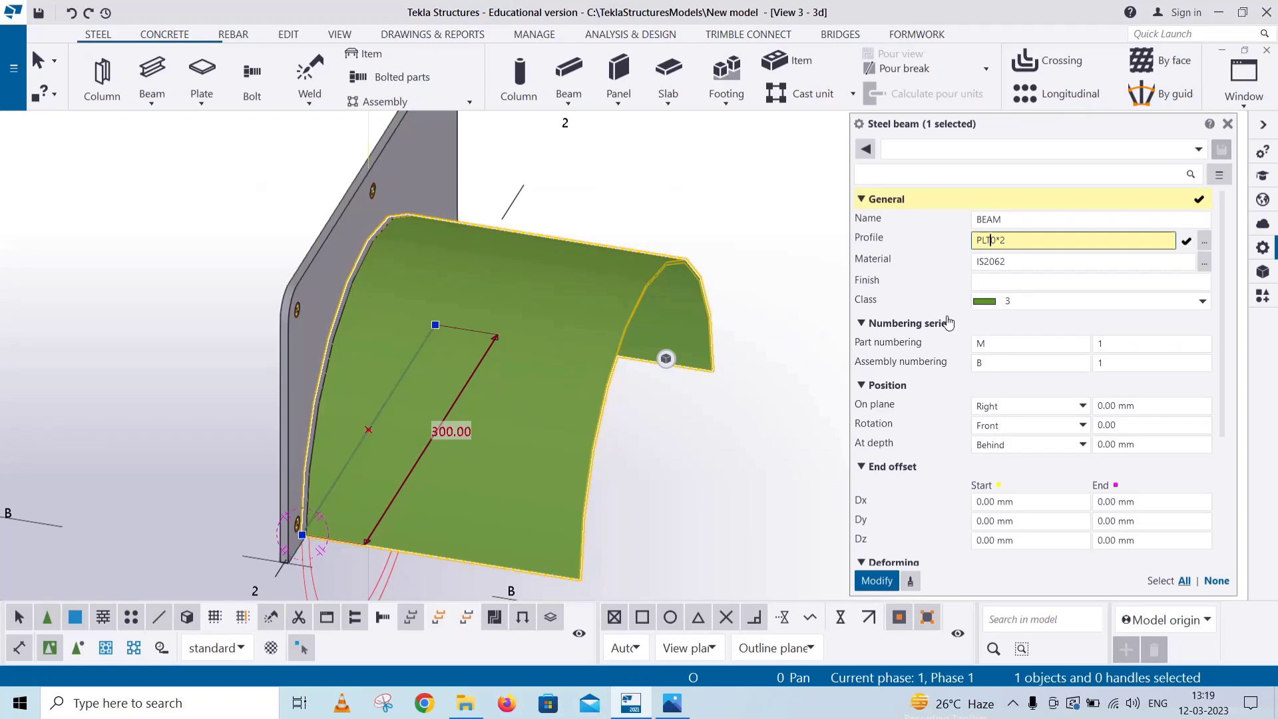
type("7")
left_click(877, 580)
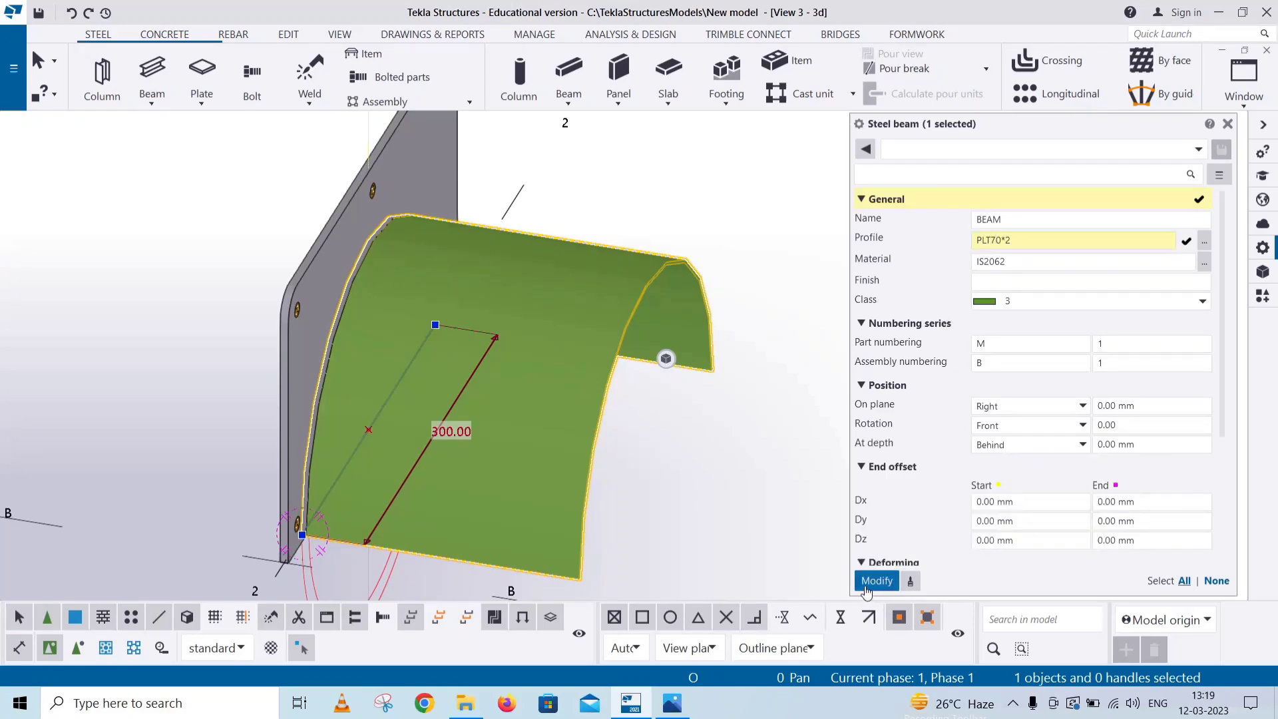
left_click(541, 496)
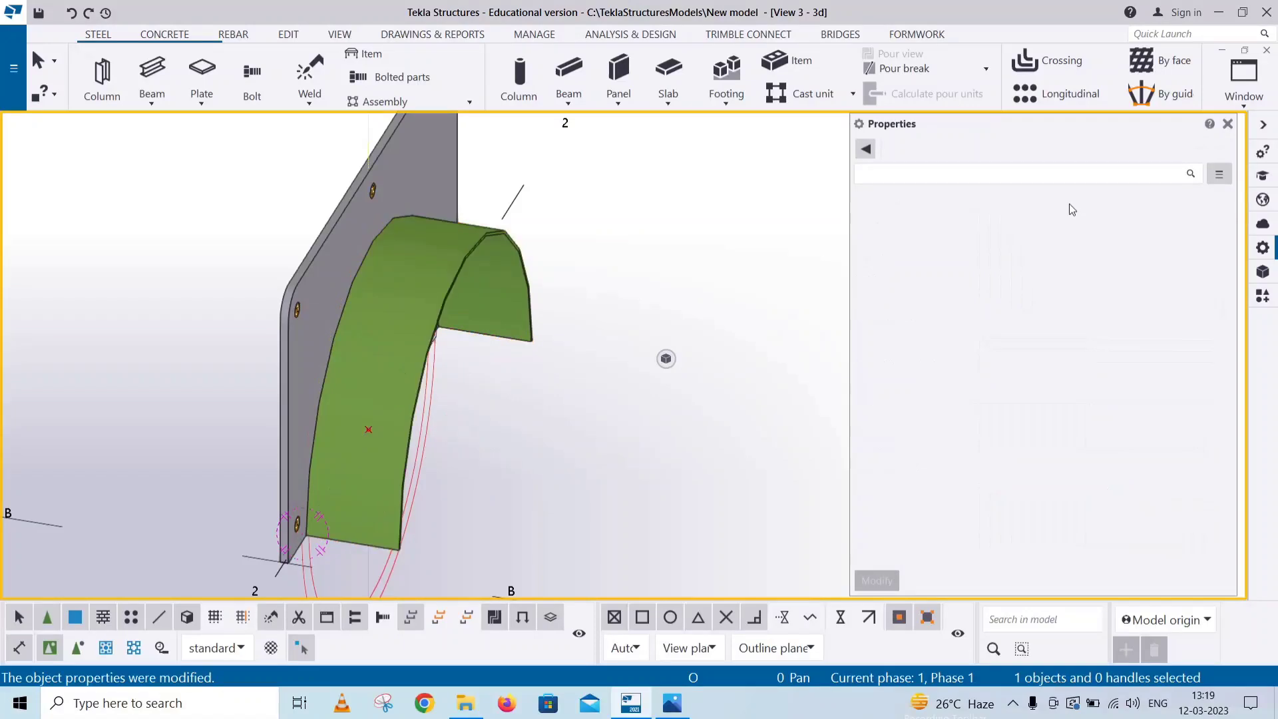
Close the properties, check the sheet in View 2 - GRID @B, then return to View 3 - 3d
left_click(1229, 124)
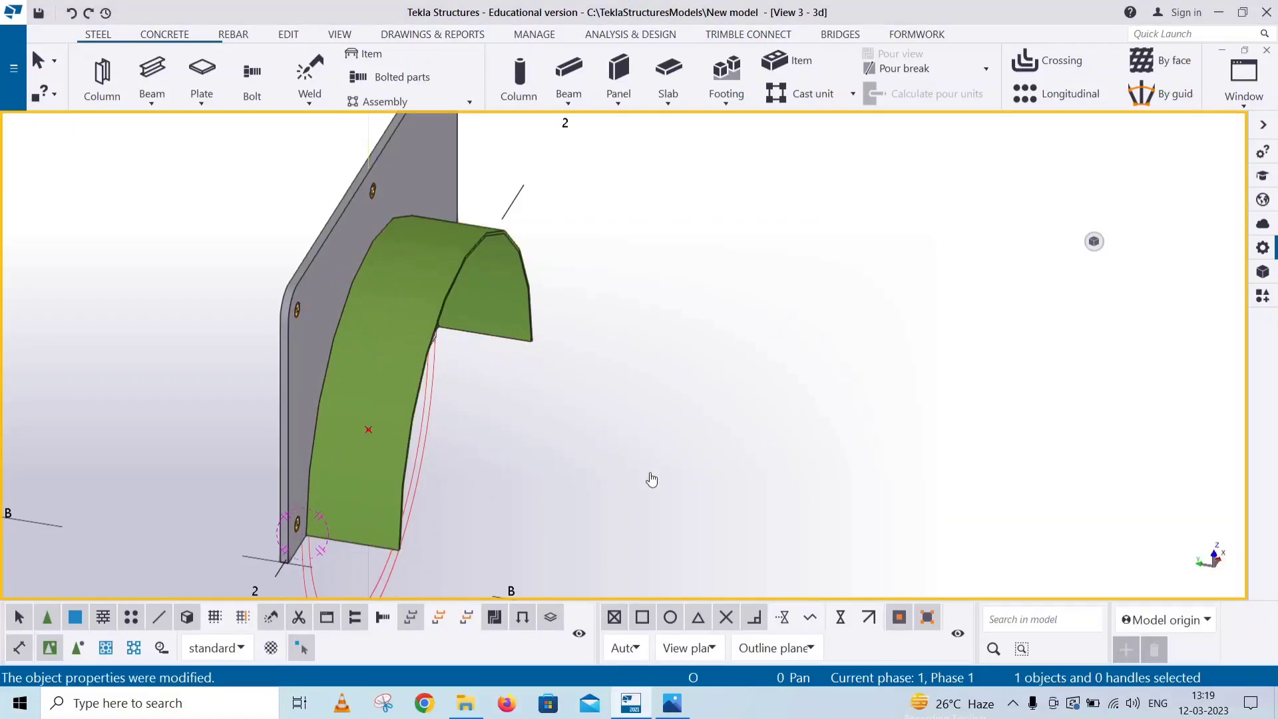
scroll(590, 440, "down", 2)
scroll(593, 445, "down", 2)
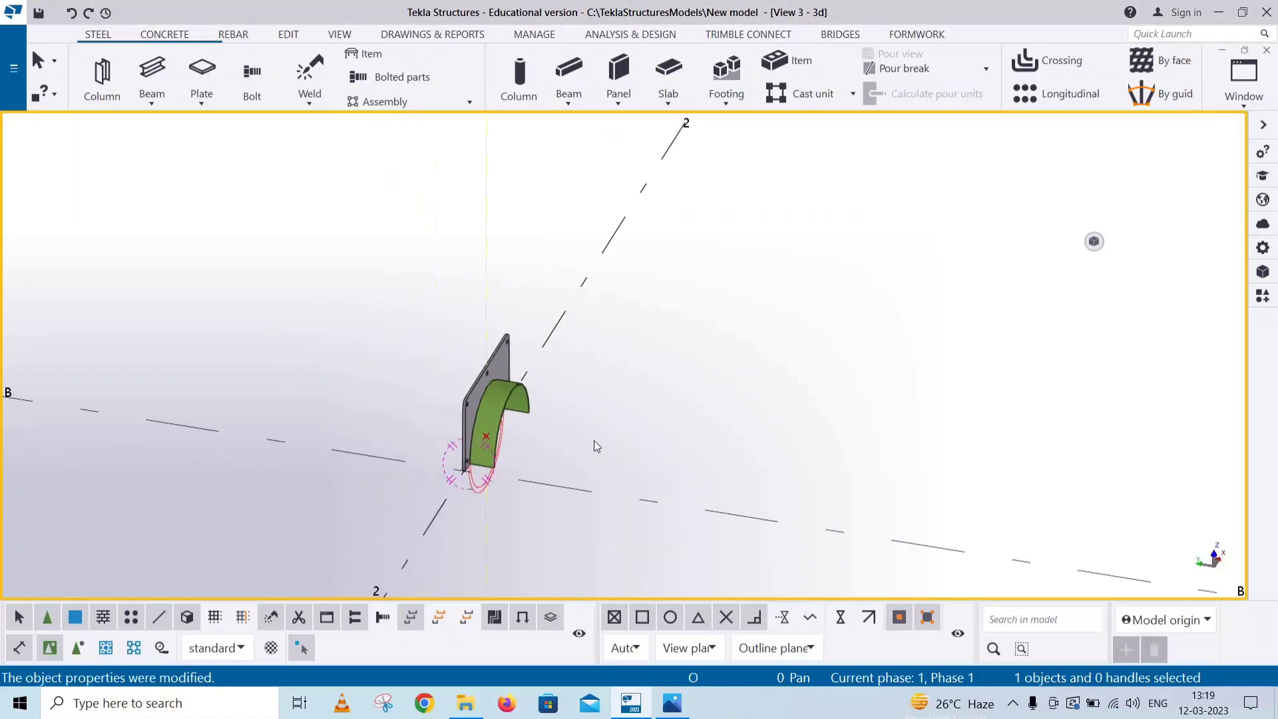
scroll(595, 446, "down", 1)
scroll(639, 444, "down", 1)
scroll(656, 443, "down", 1)
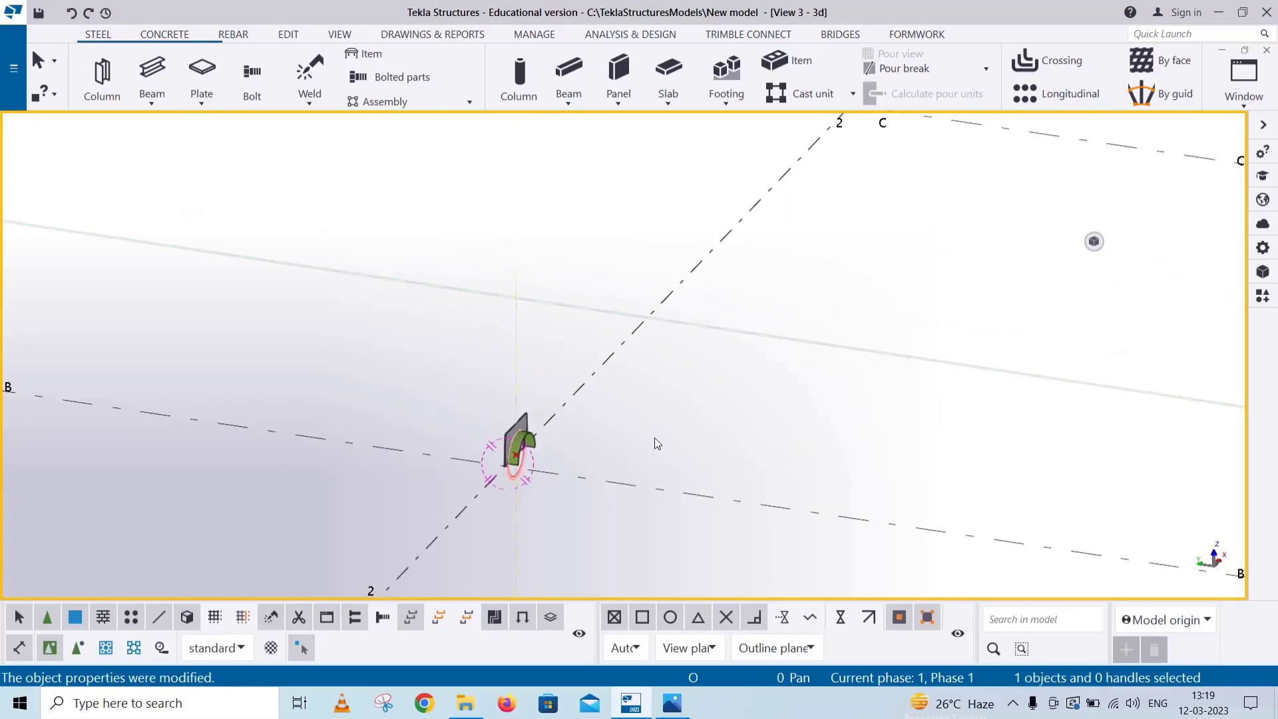
left_click(1244, 80)
left_click(1208, 296)
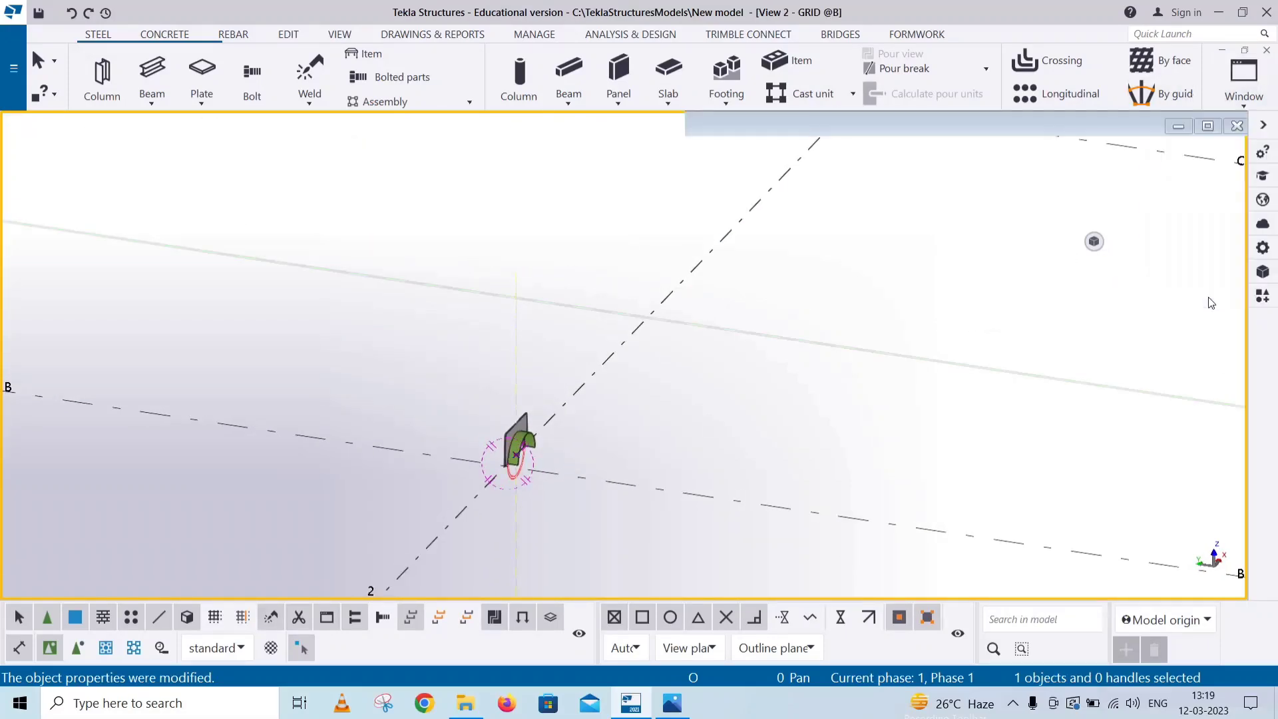
scroll(615, 452, "up", 2)
scroll(625, 428, "up", 2)
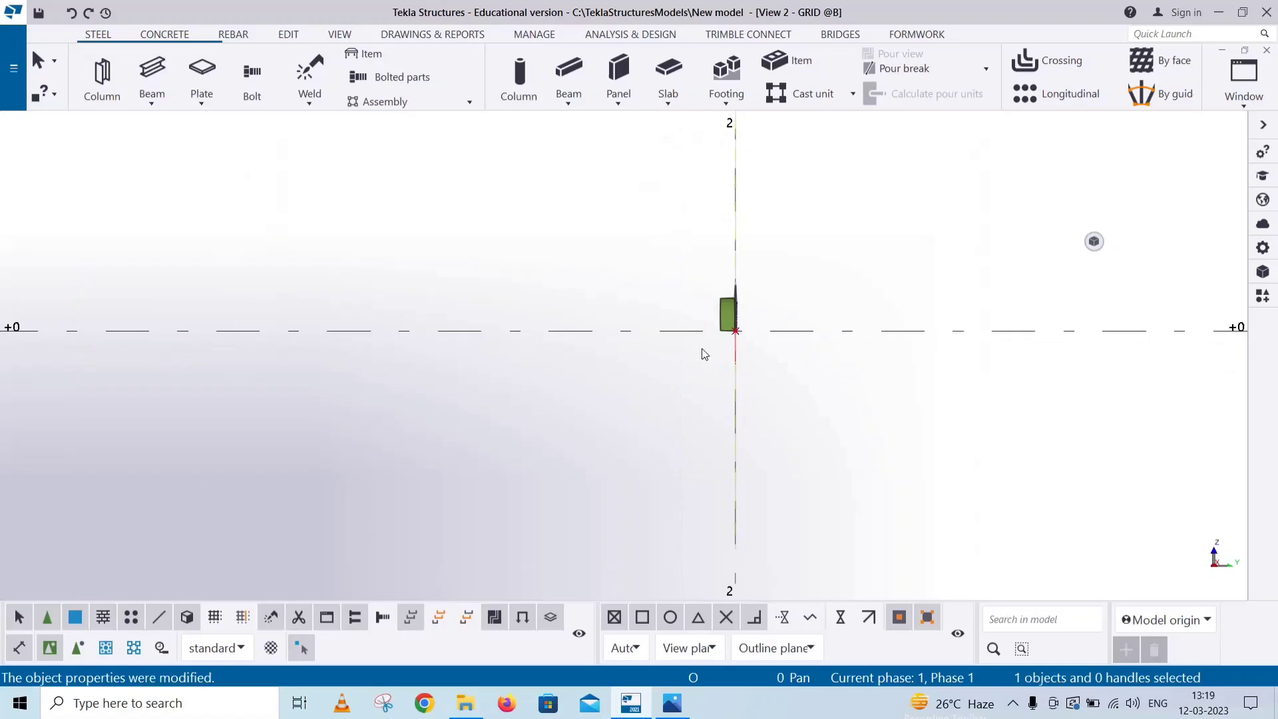
scroll(702, 350, "up", 1)
left_click(1245, 81)
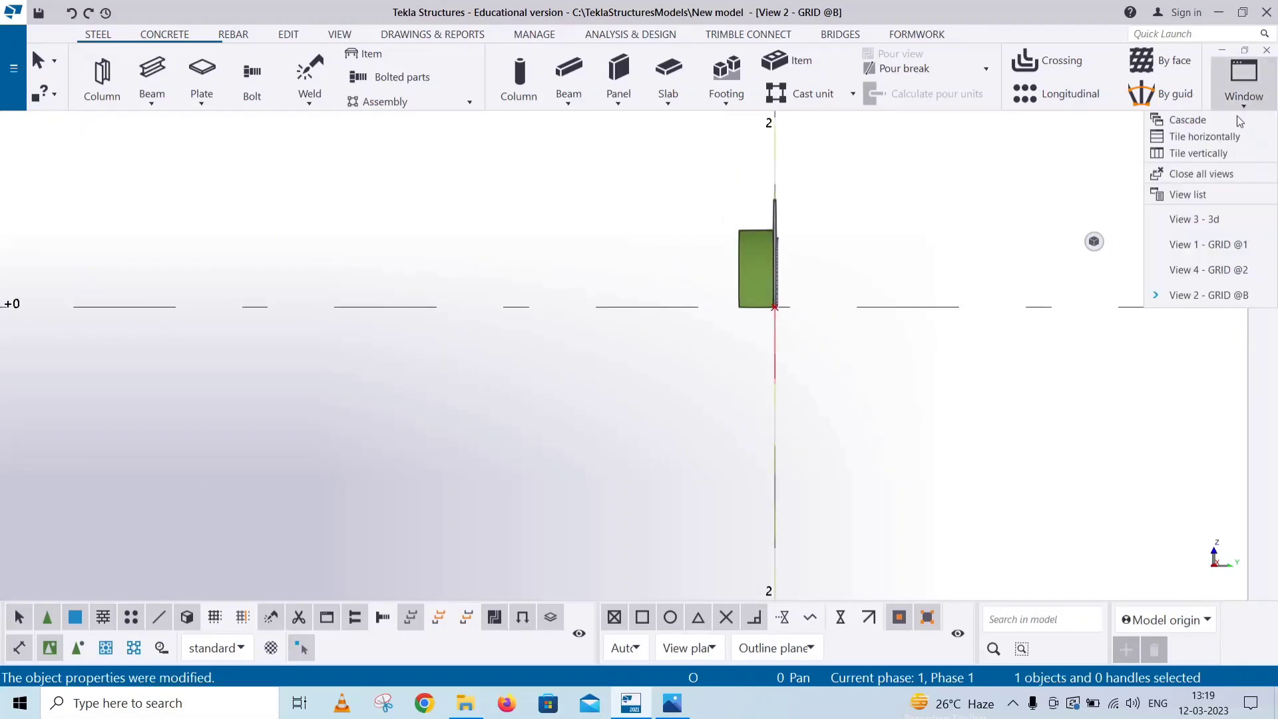
left_click(1206, 227)
scroll(580, 470, "up", 1)
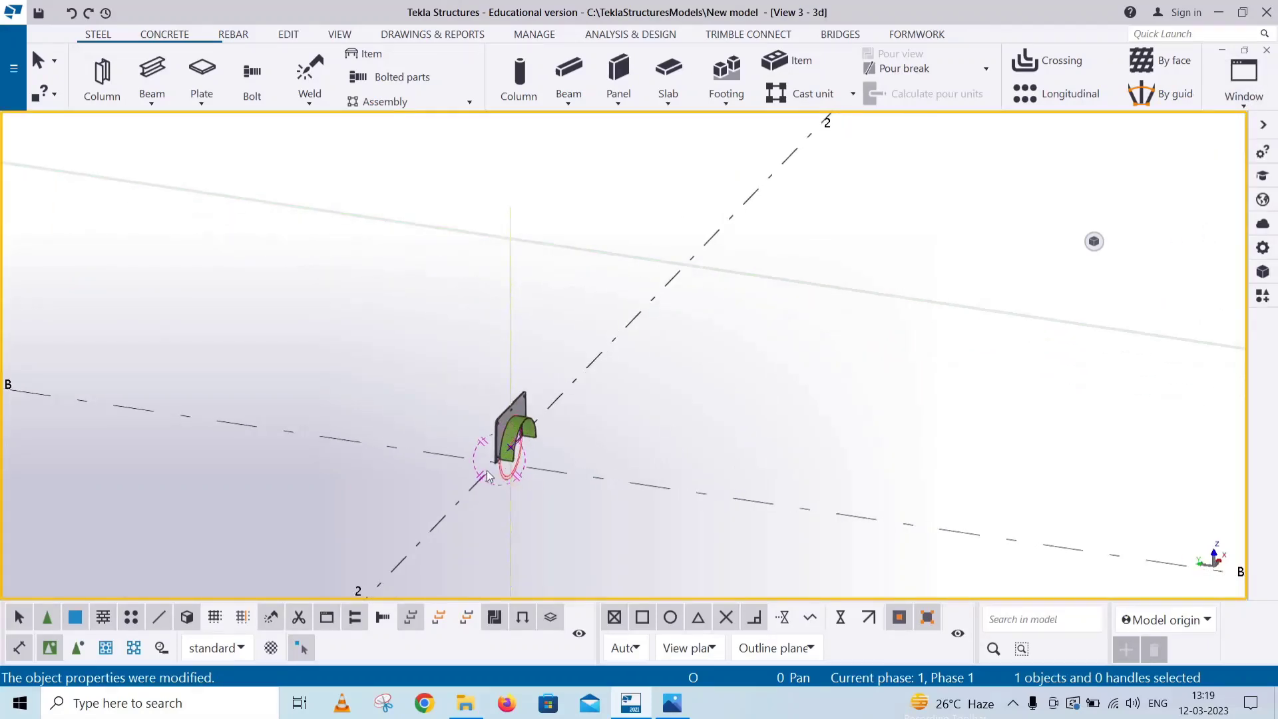
scroll(486, 470, "up", 2)
scroll(487, 470, "up", 2)
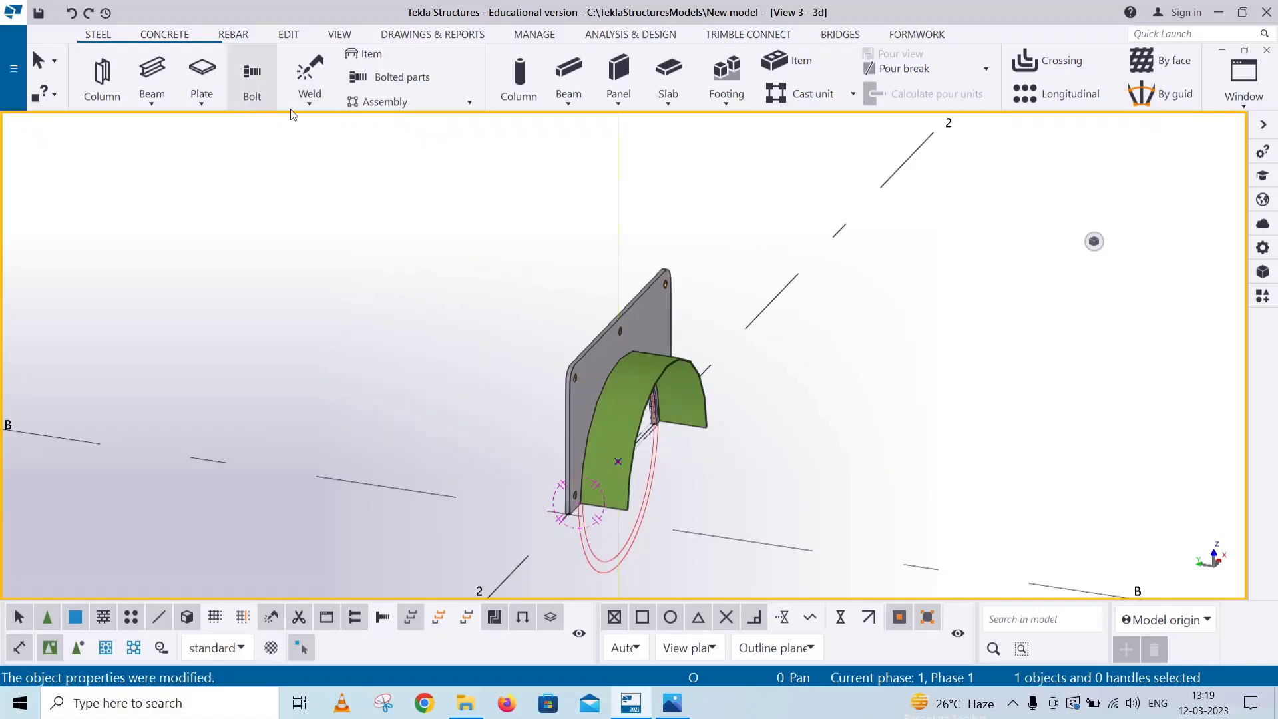
Create a two-point plane view through the plate's bottom corner, centred on the sheet
left_click(340, 34)
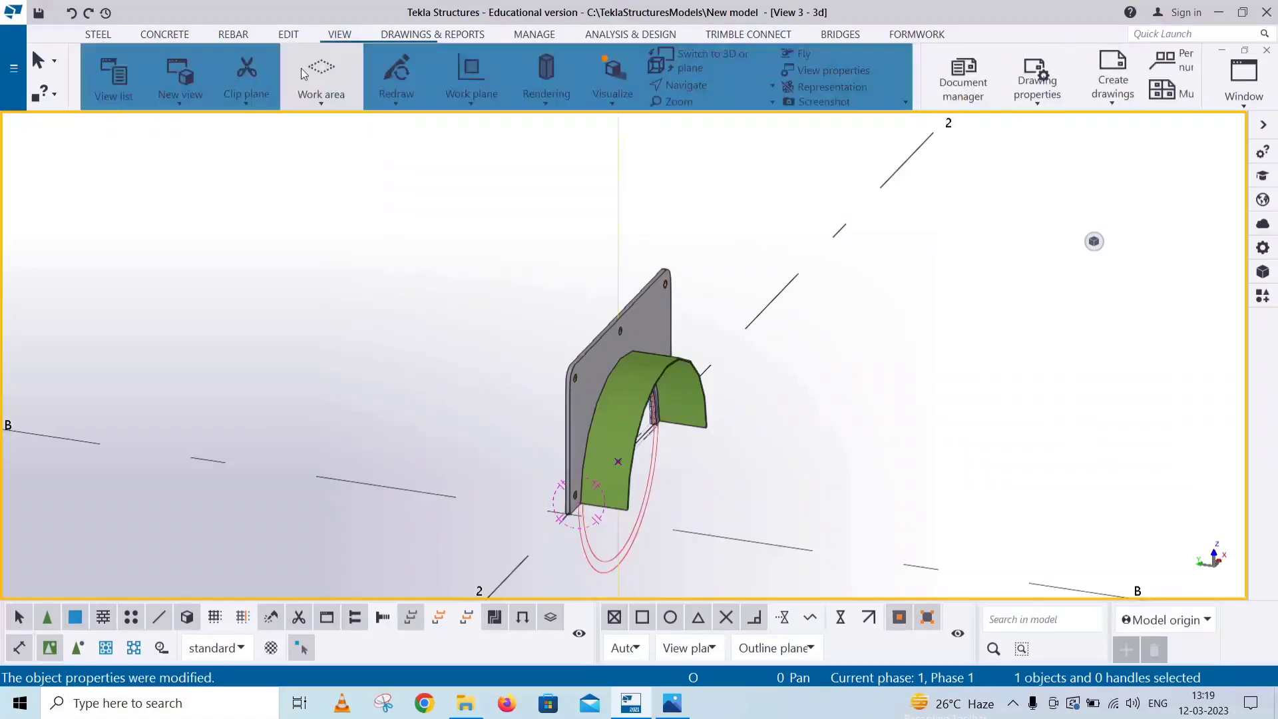
left_click(177, 95)
left_click(189, 163)
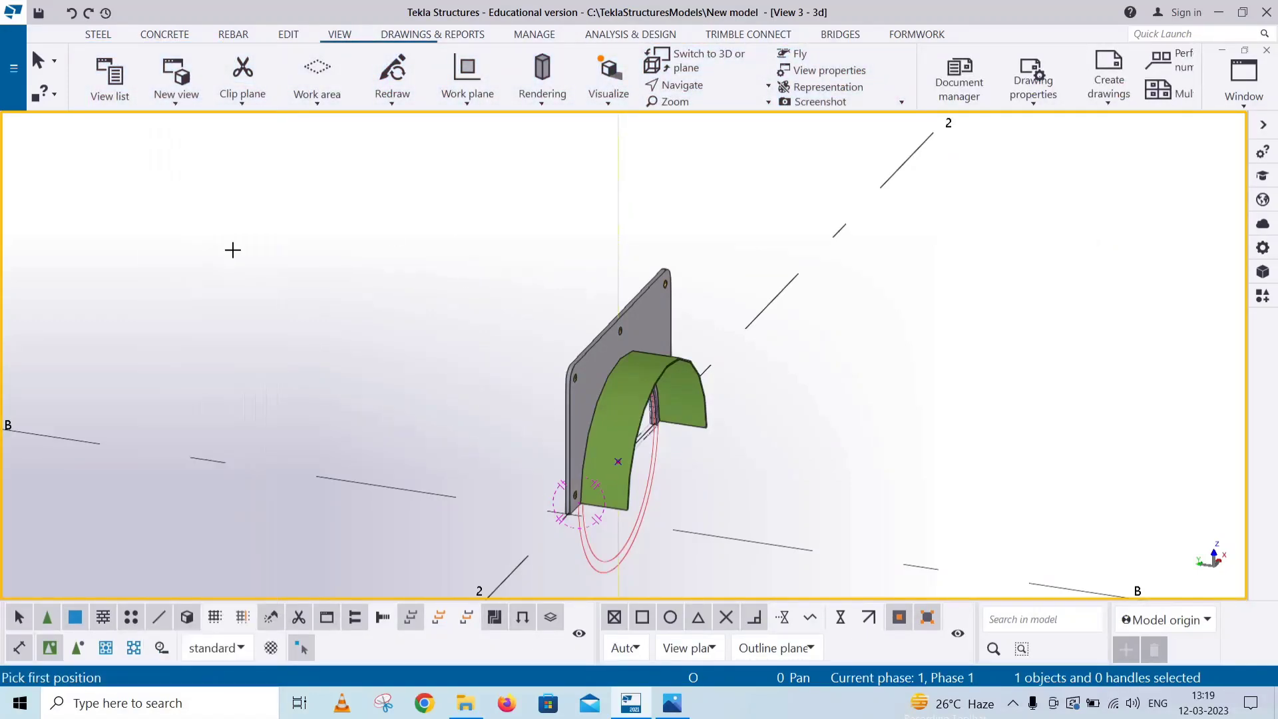
scroll(569, 528, "up", 2)
scroll(675, 570, "up", 2)
scroll(699, 585, "up", 3)
scroll(698, 548, "up", 2)
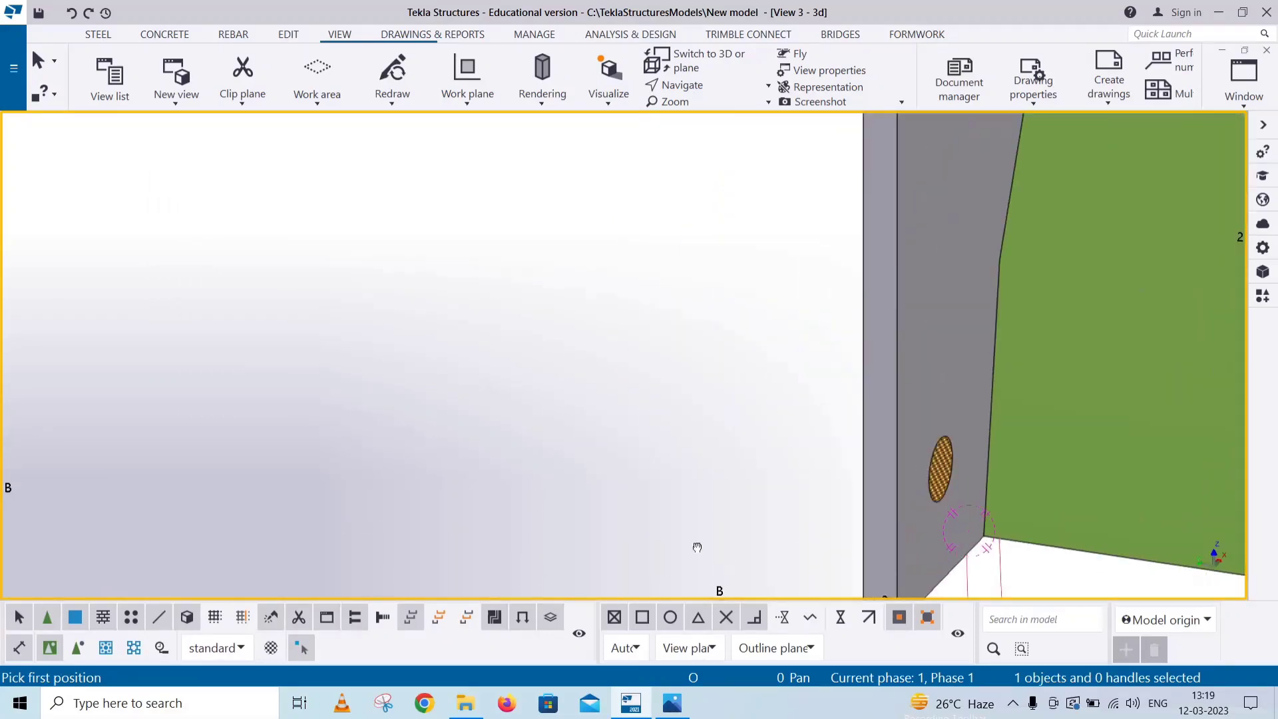
scroll(573, 449, "down", 3)
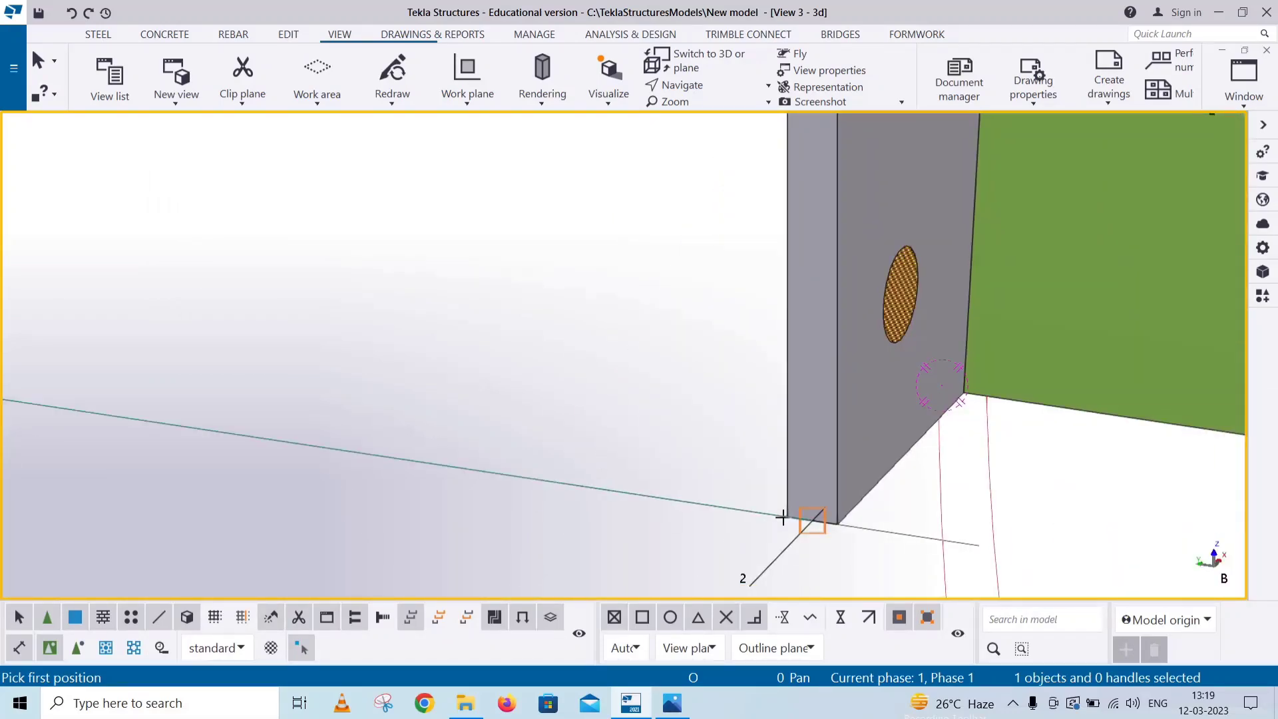
left_click(838, 523)
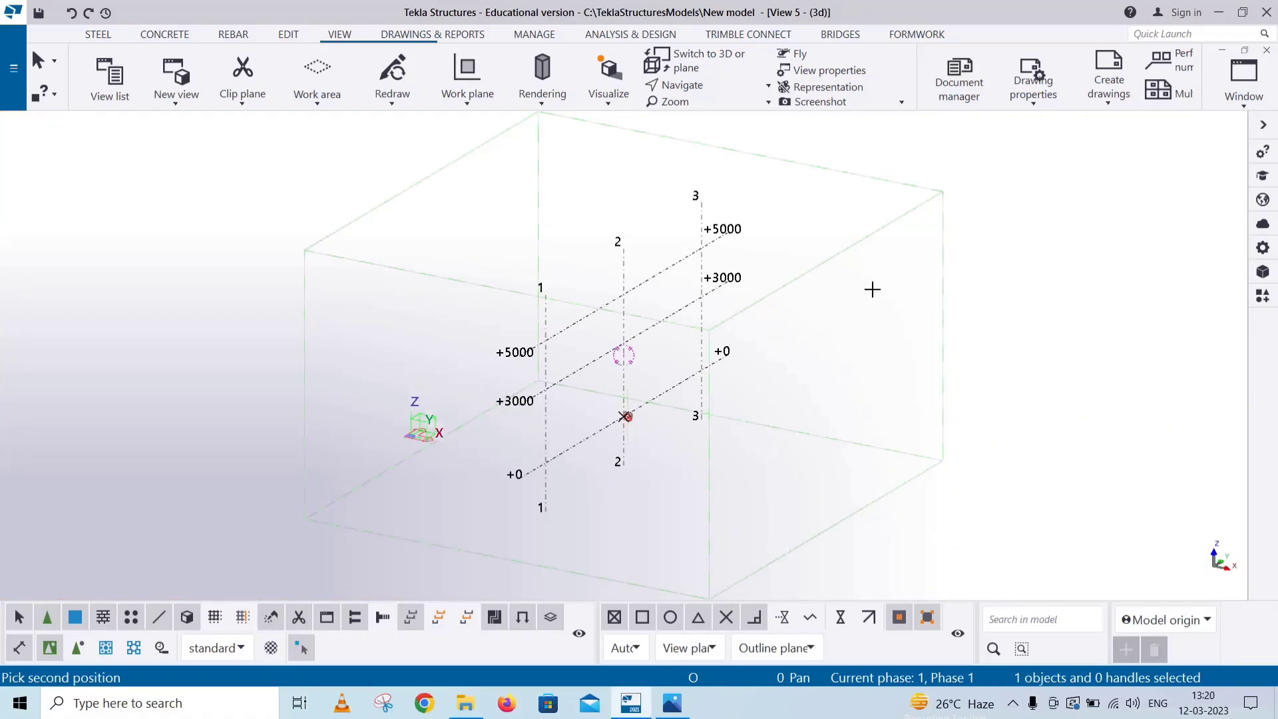
right_click(873, 288)
left_click(895, 309)
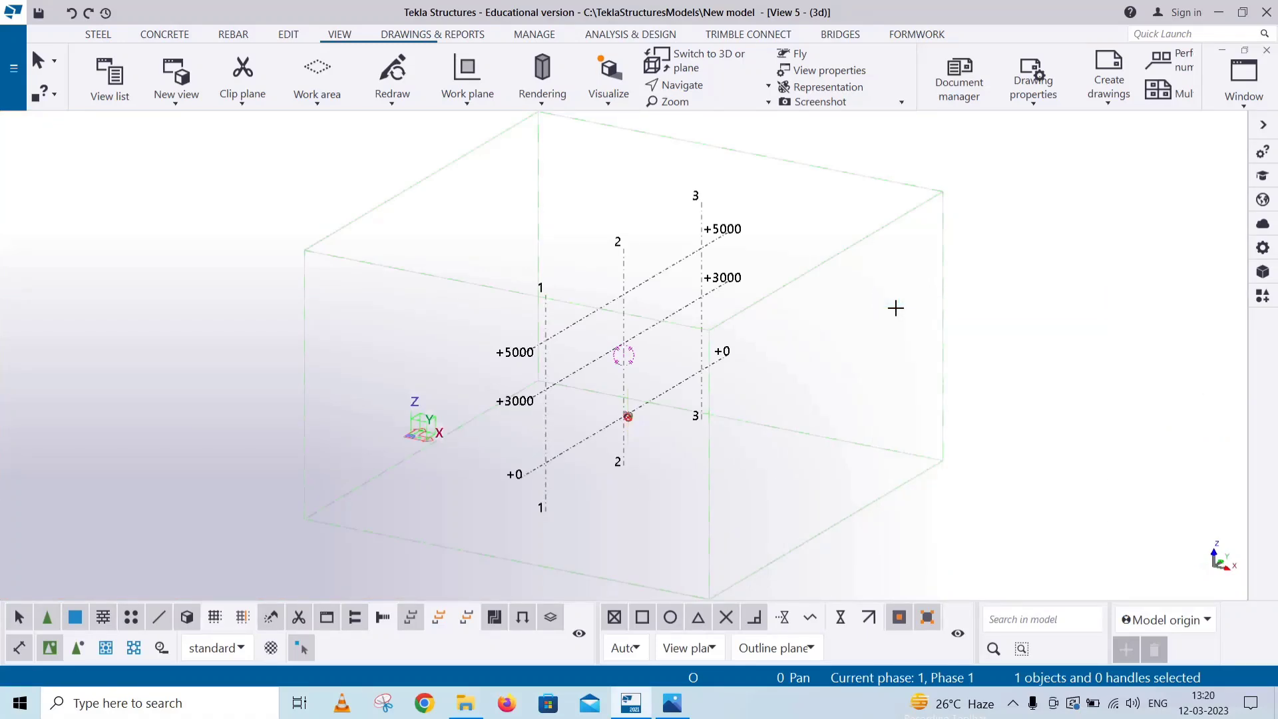
key("ctrl+p")
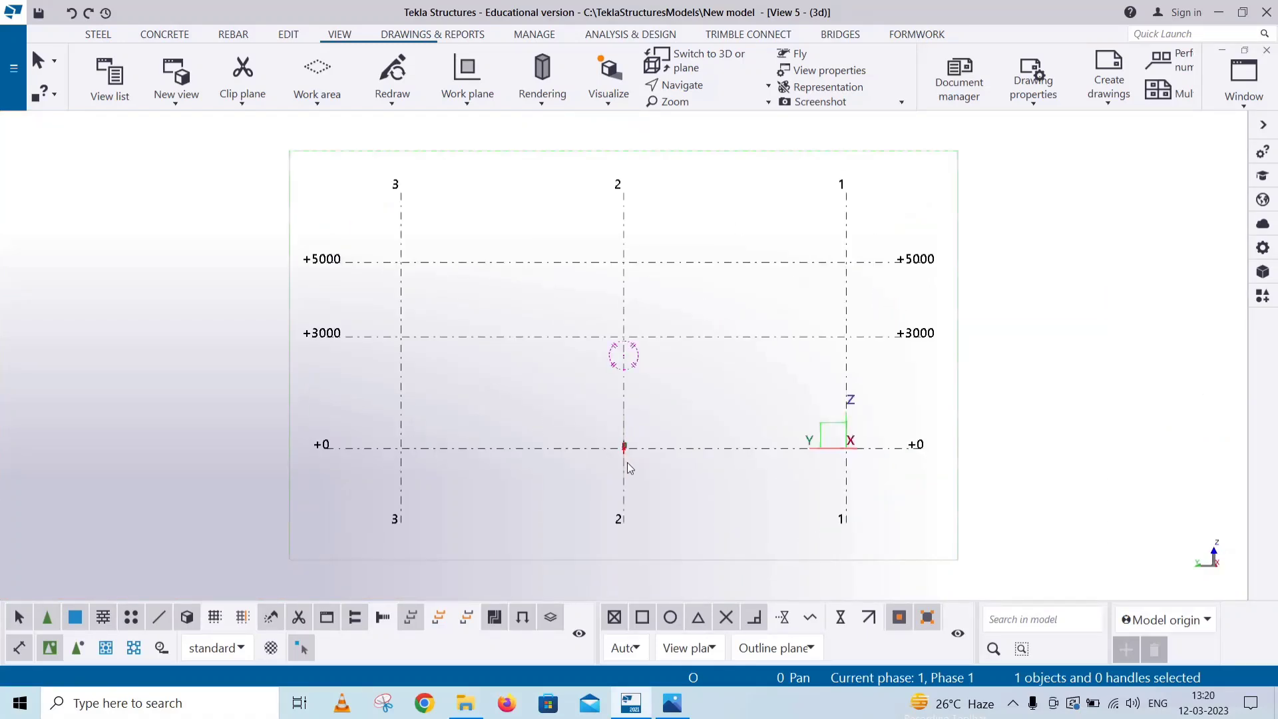
scroll(608, 461, "up", 2)
scroll(488, 528, "up", 3)
scroll(493, 532, "up", 2)
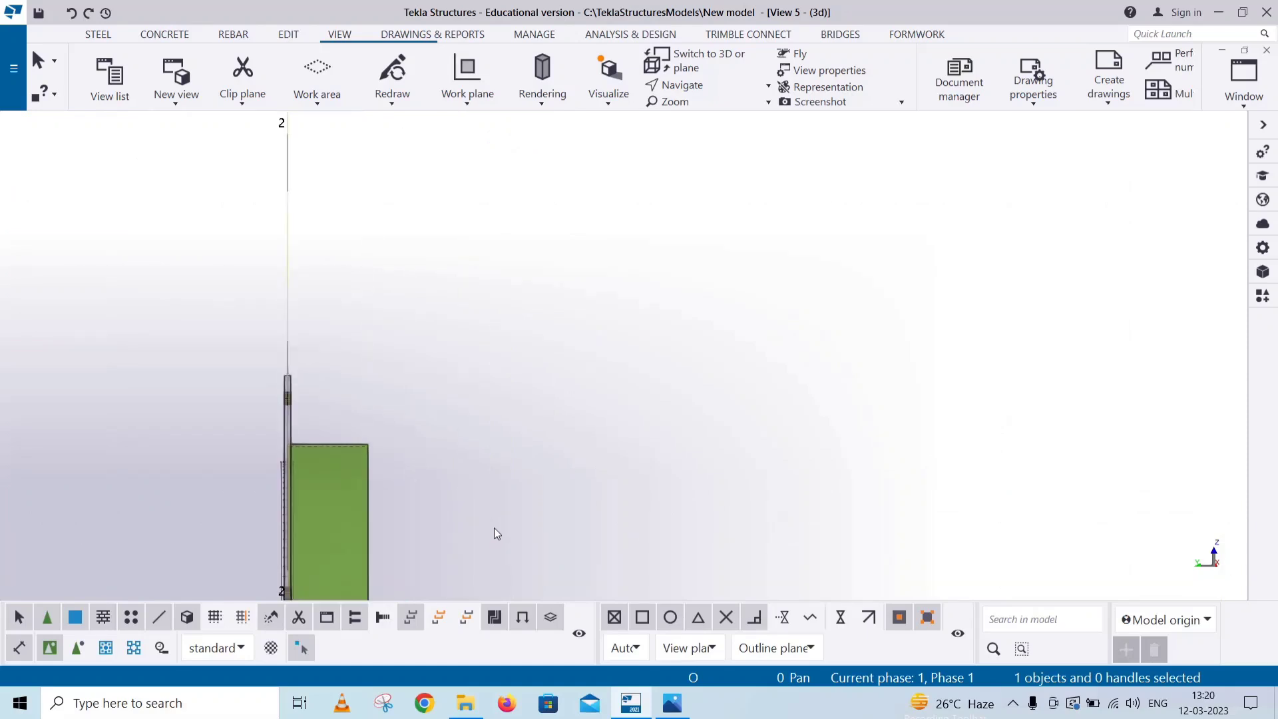
scroll(495, 534, "up", 2)
middle_click_drag(494, 533, 591, 415)
scroll(483, 410, "up", 1)
scroll(465, 391, "up", 1)
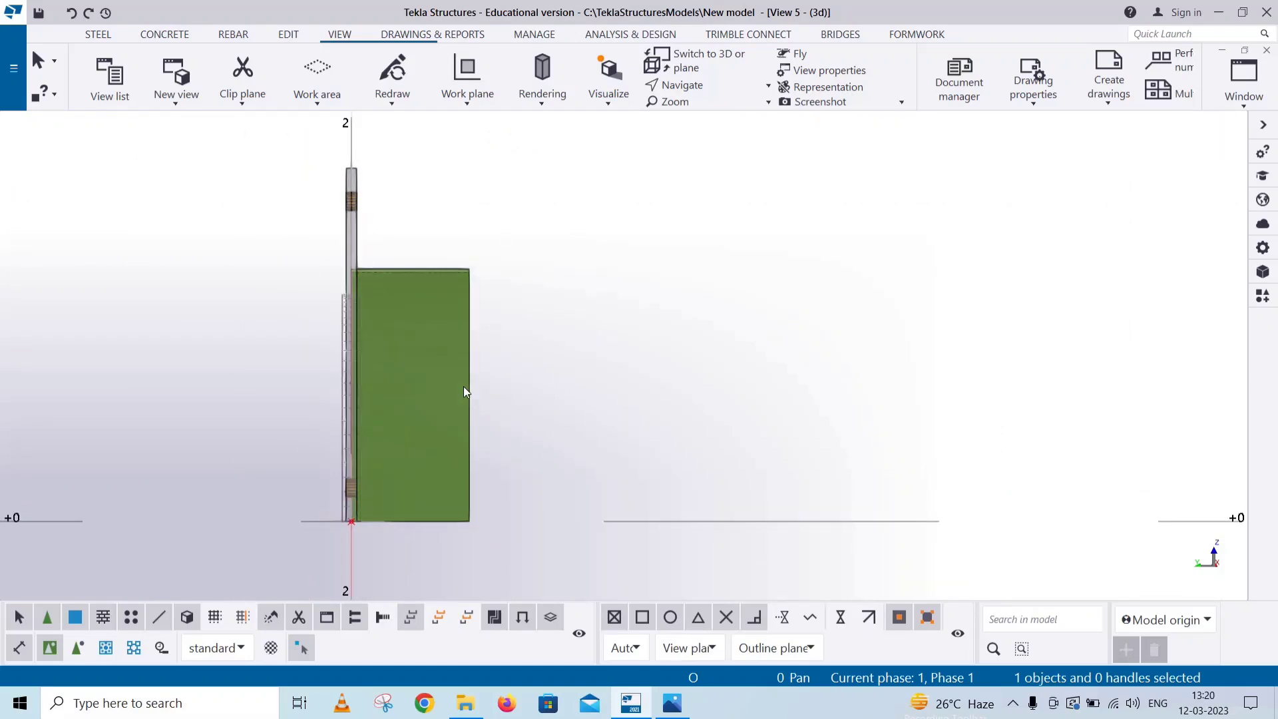
left_click(370, 525)
scroll(394, 542, "up", 1)
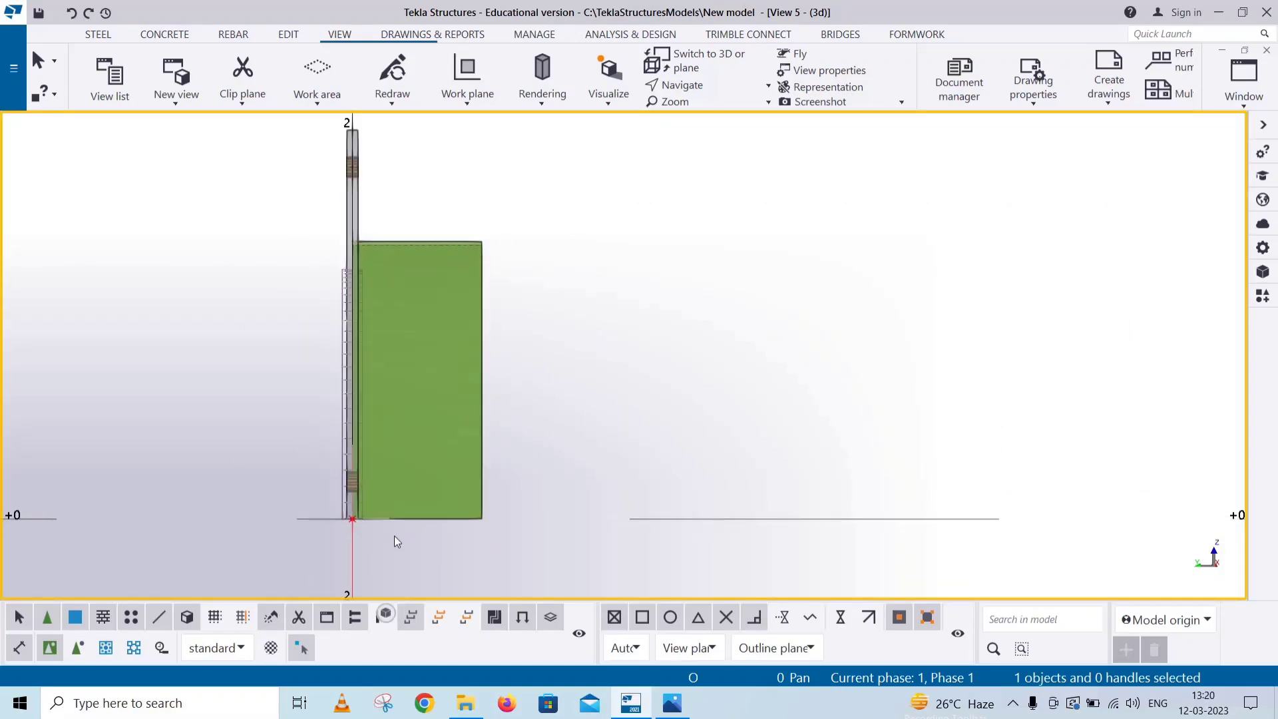
scroll(549, 494, "up", 1)
scroll(566, 462, "up", 2)
scroll(735, 350, "up", 2)
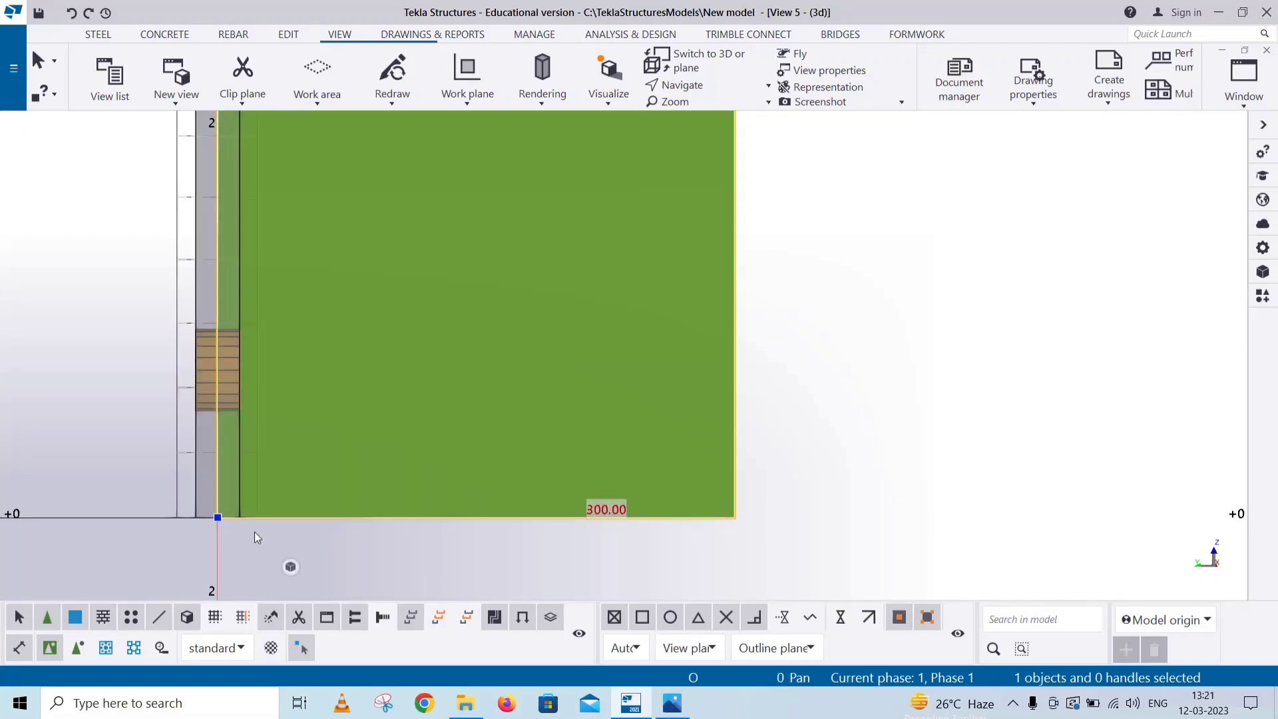
scroll(288, 527, "down", 1)
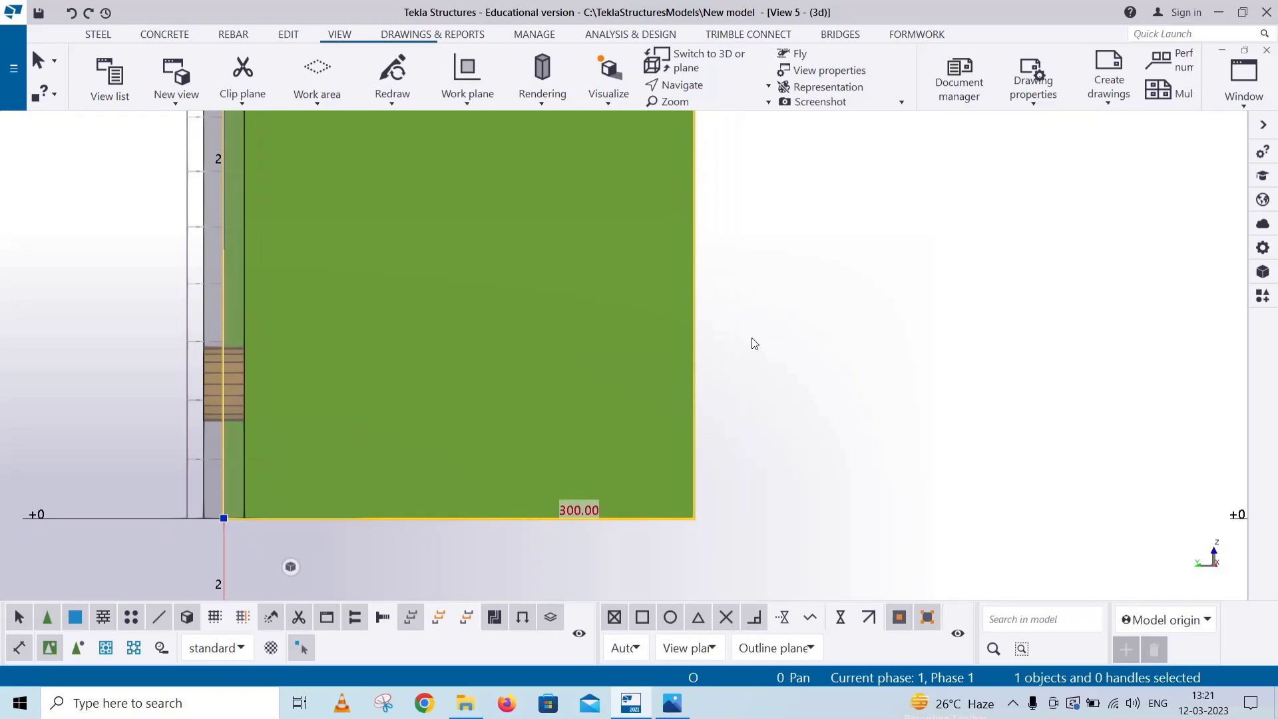
Move the selected curved sheet by 3 mm along the plate
right_click(802, 294)
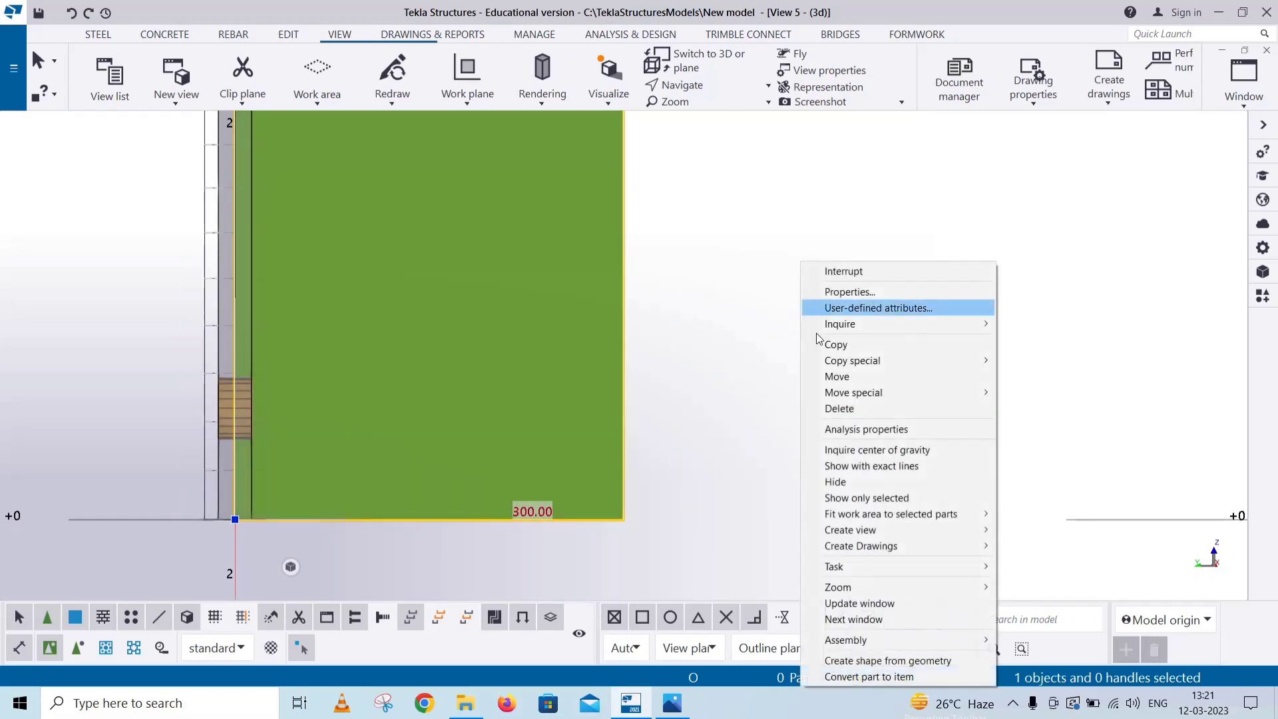
left_click(836, 378)
scroll(224, 559, "up", 1)
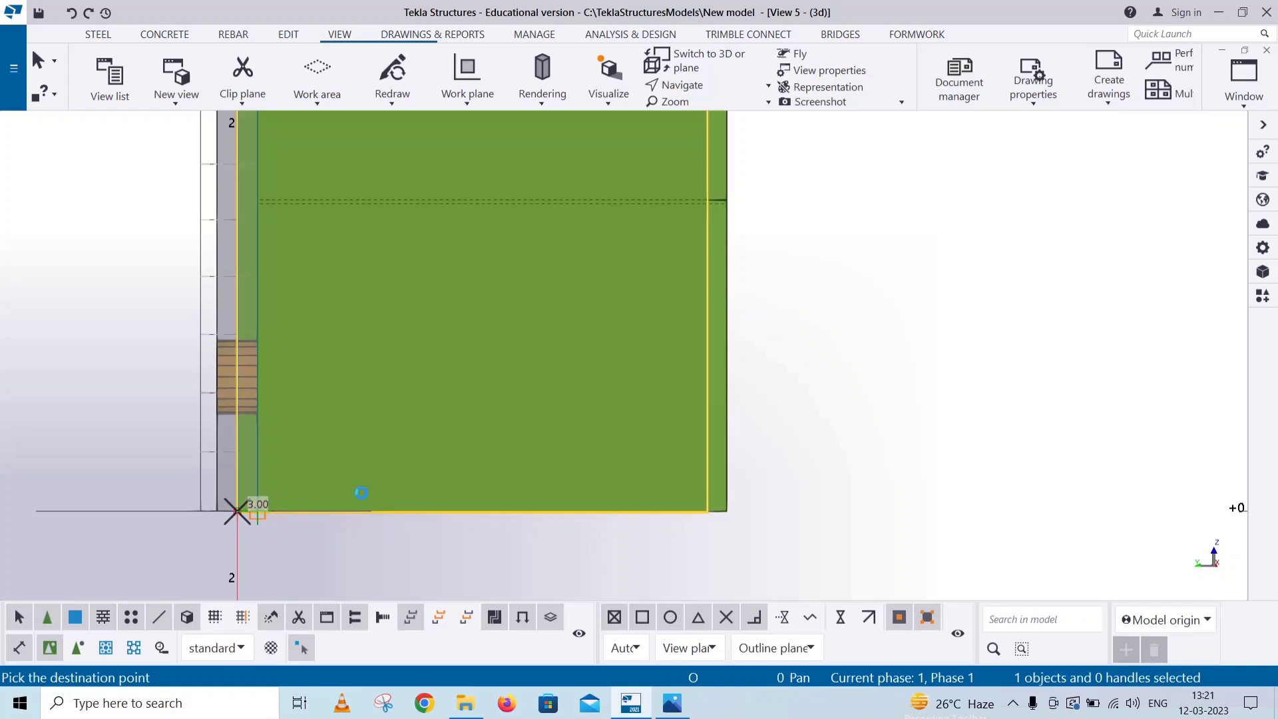
key("Return")
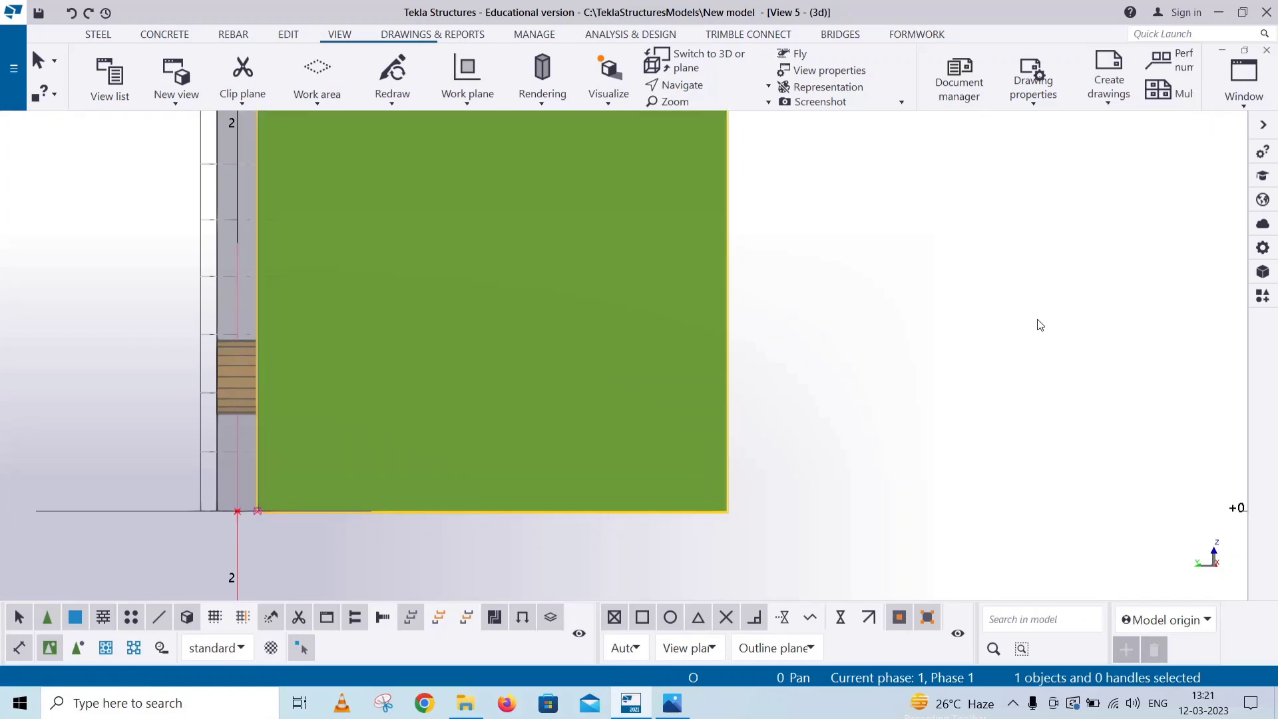
Show View 4 - GRID @2 as a plane view, panned along the arc near grid B
left_click(1240, 82)
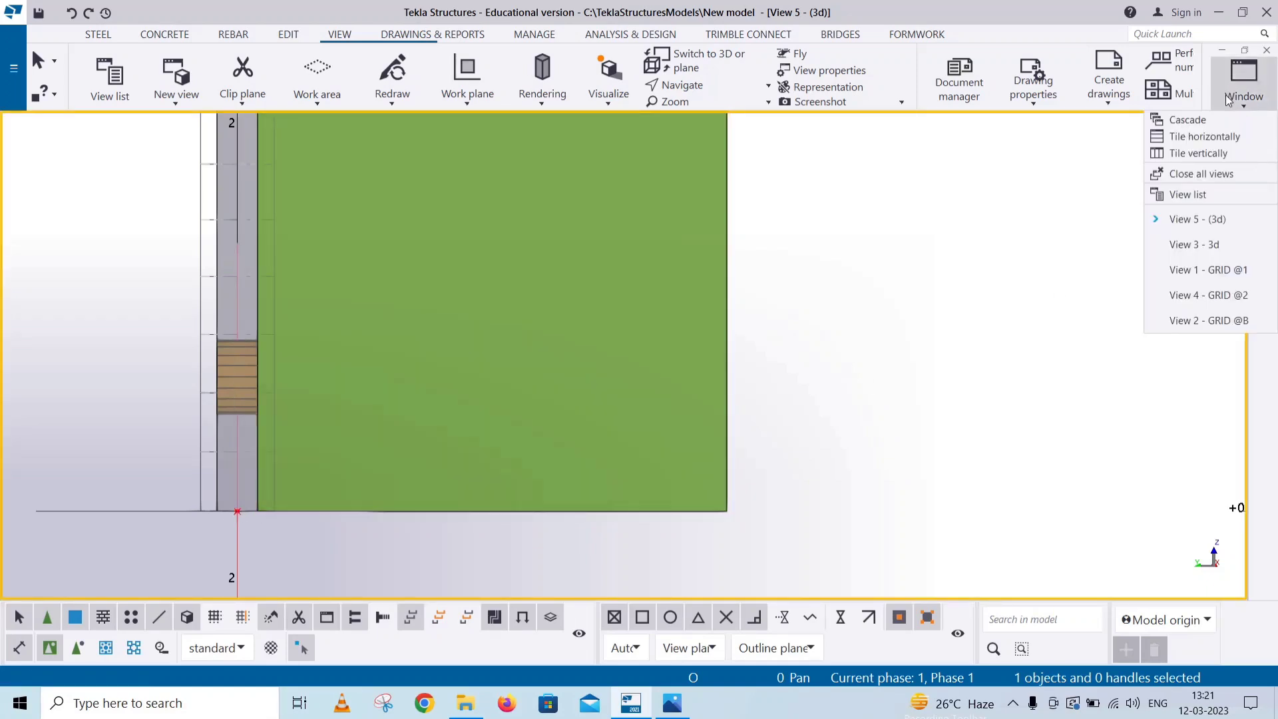
left_click(1193, 322)
key("ctrl+p")
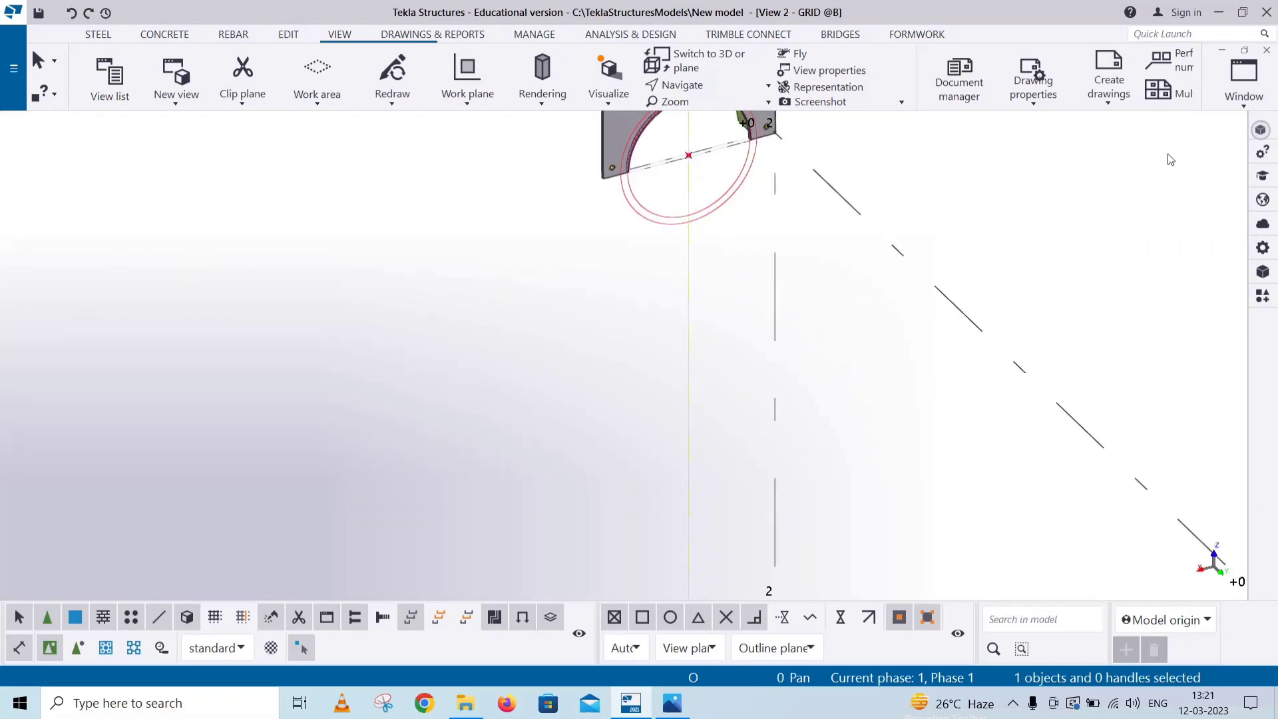
left_click(1242, 82)
left_click(1192, 296)
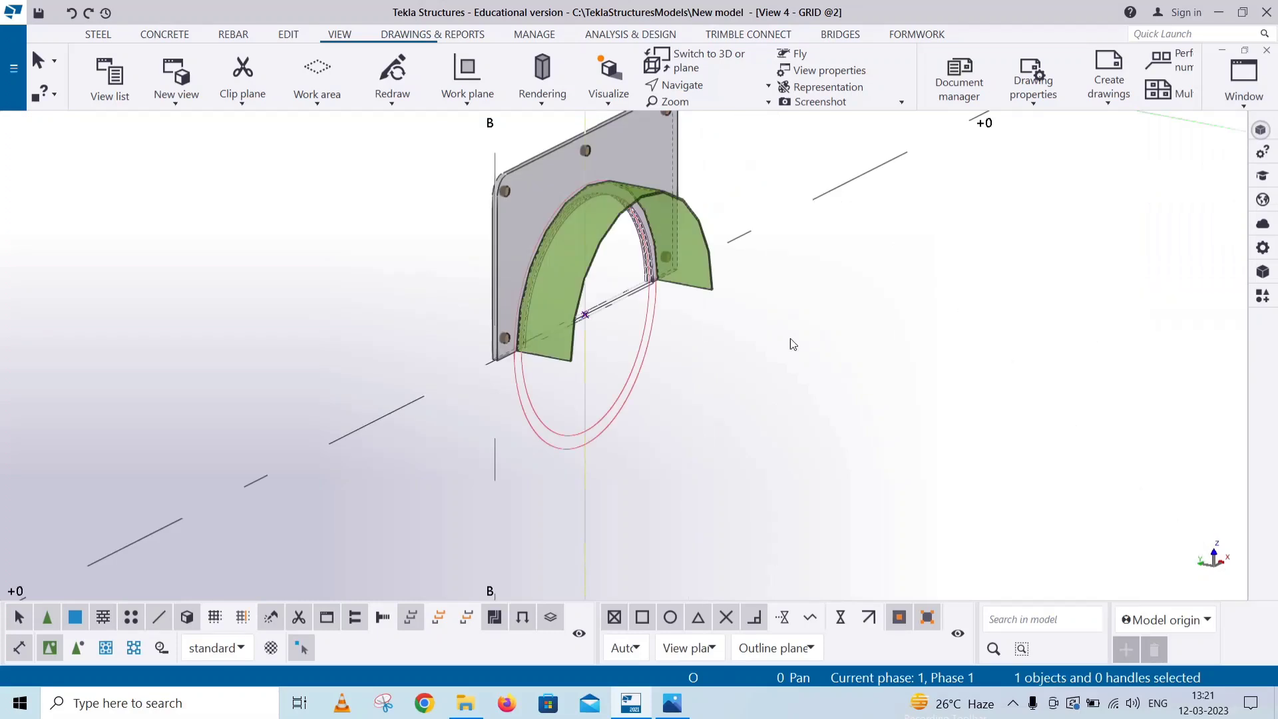
key("ctrl+p")
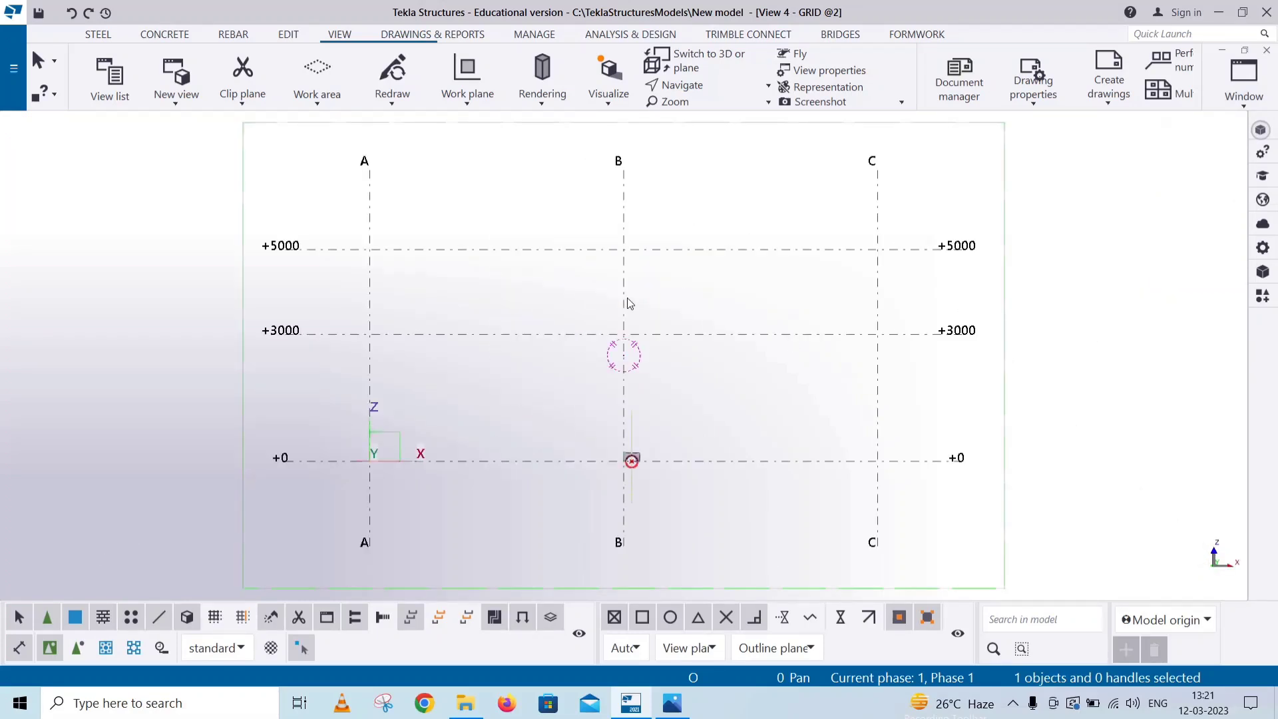
scroll(632, 460, "up", 2)
scroll(640, 474, "up", 2)
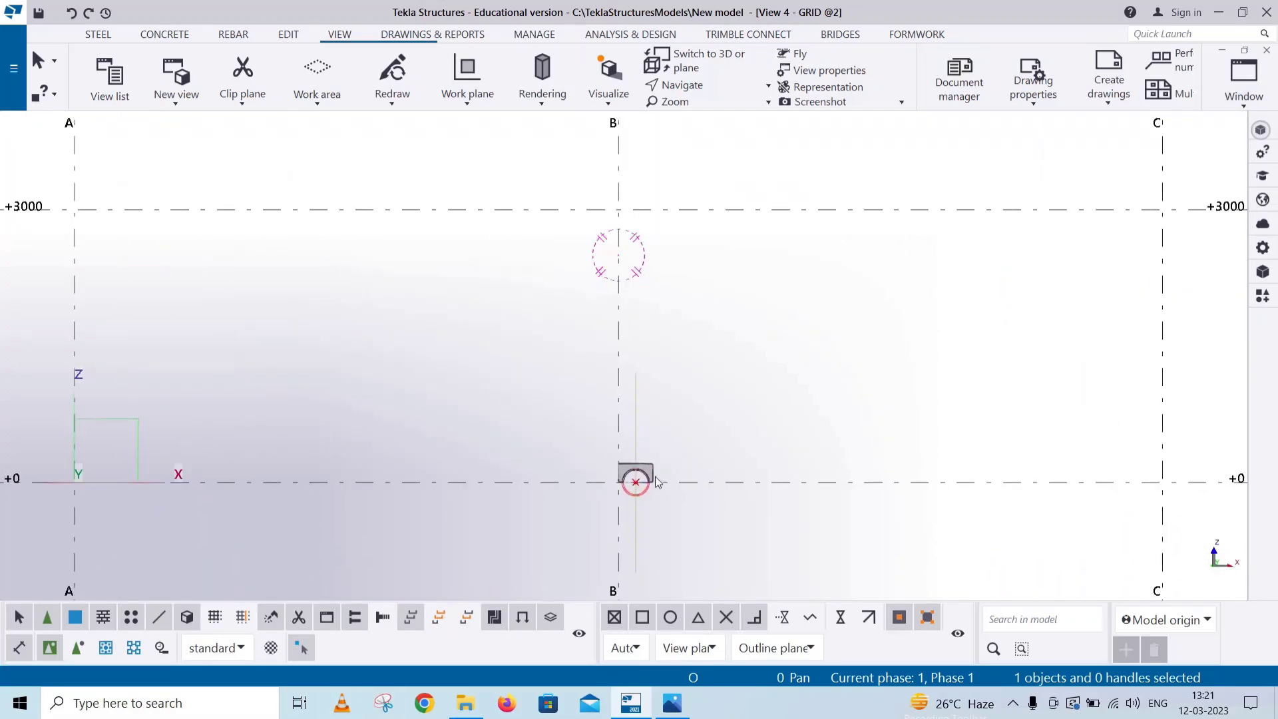
scroll(644, 485, "up", 3)
scroll(644, 486, "up", 3)
scroll(556, 516, "up", 4)
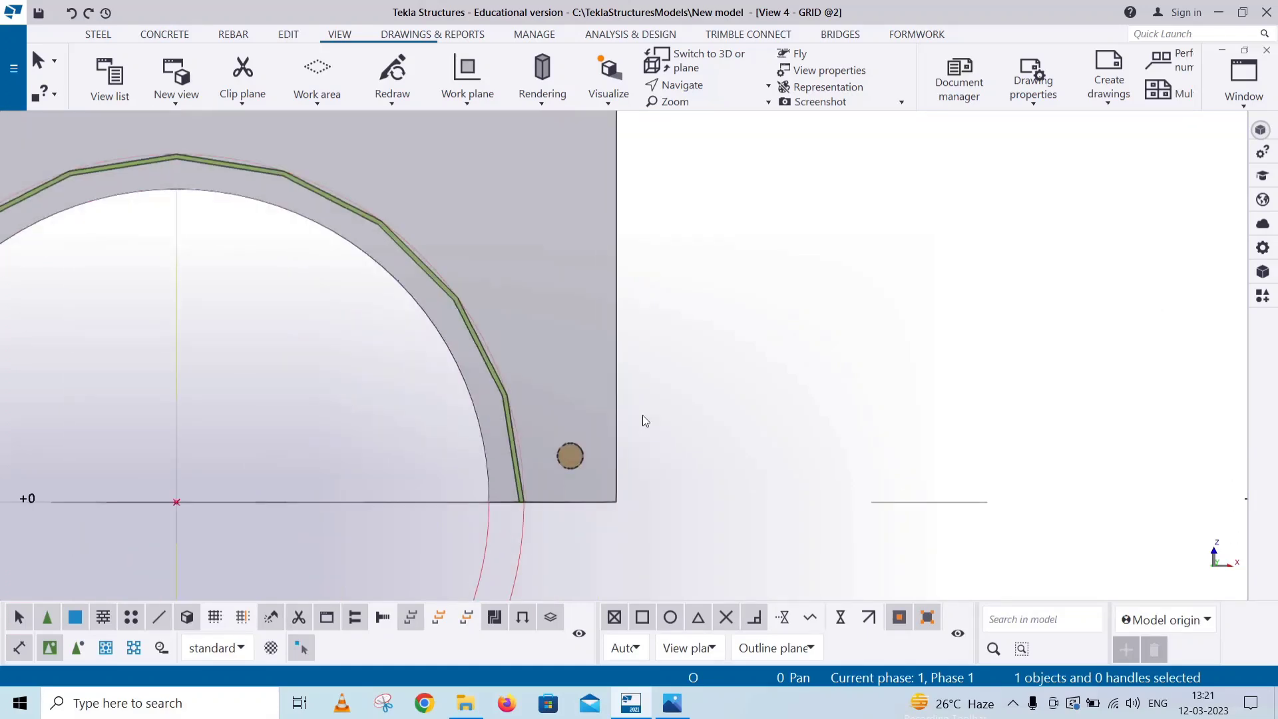
scroll(642, 420, "down", 1)
middle_click_drag(682, 340, 814, 344)
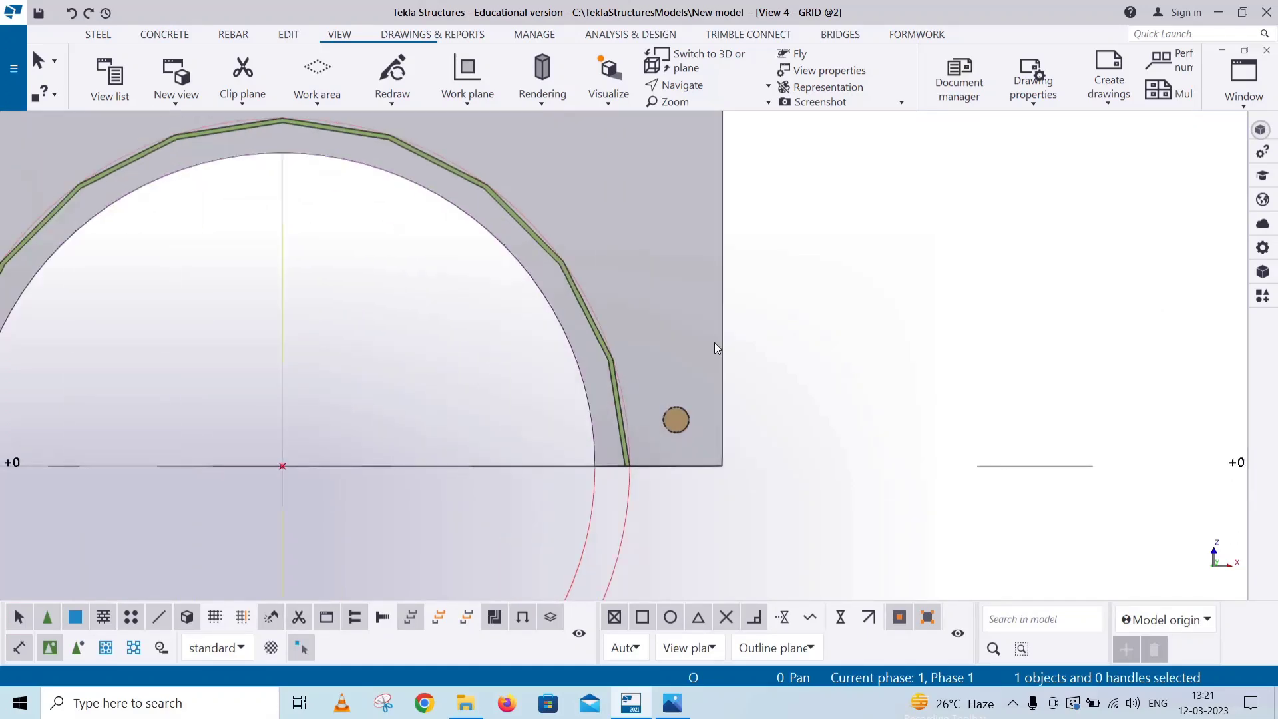
middle_click_drag(529, 392, 673, 388)
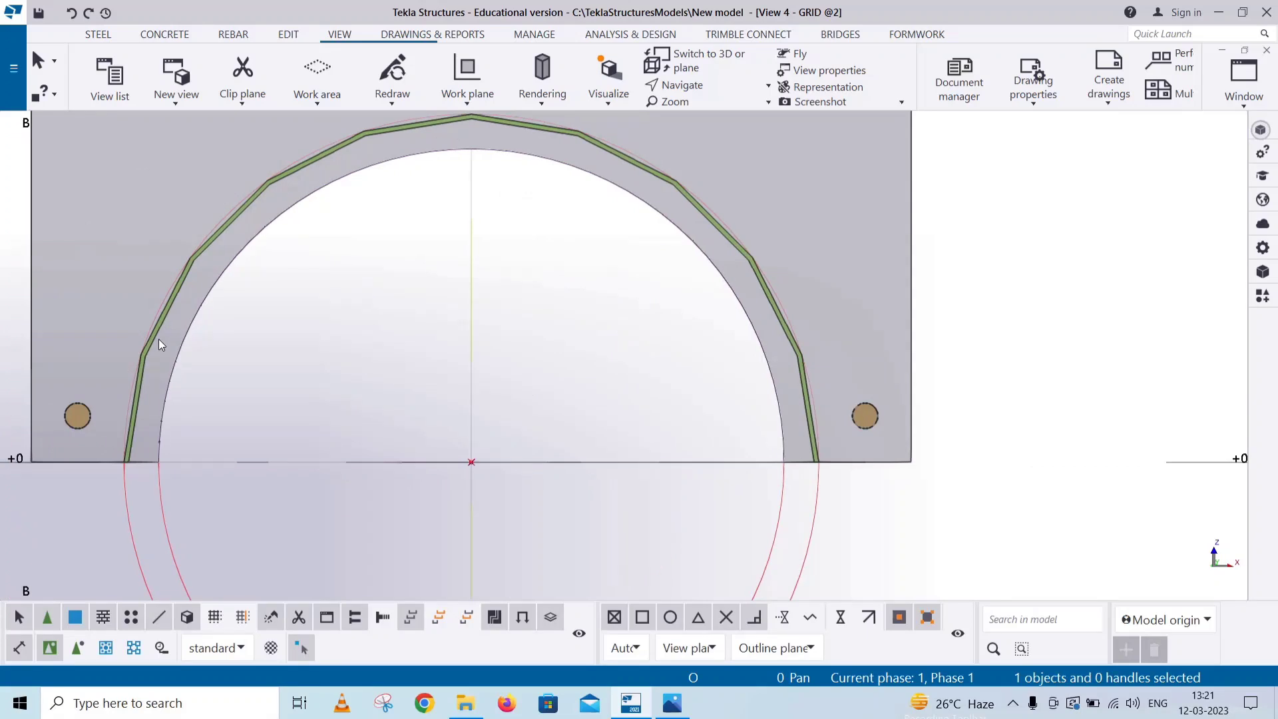
Change the curved sheet's number of segments from 10 to 50 and apply it
double_click(173, 296)
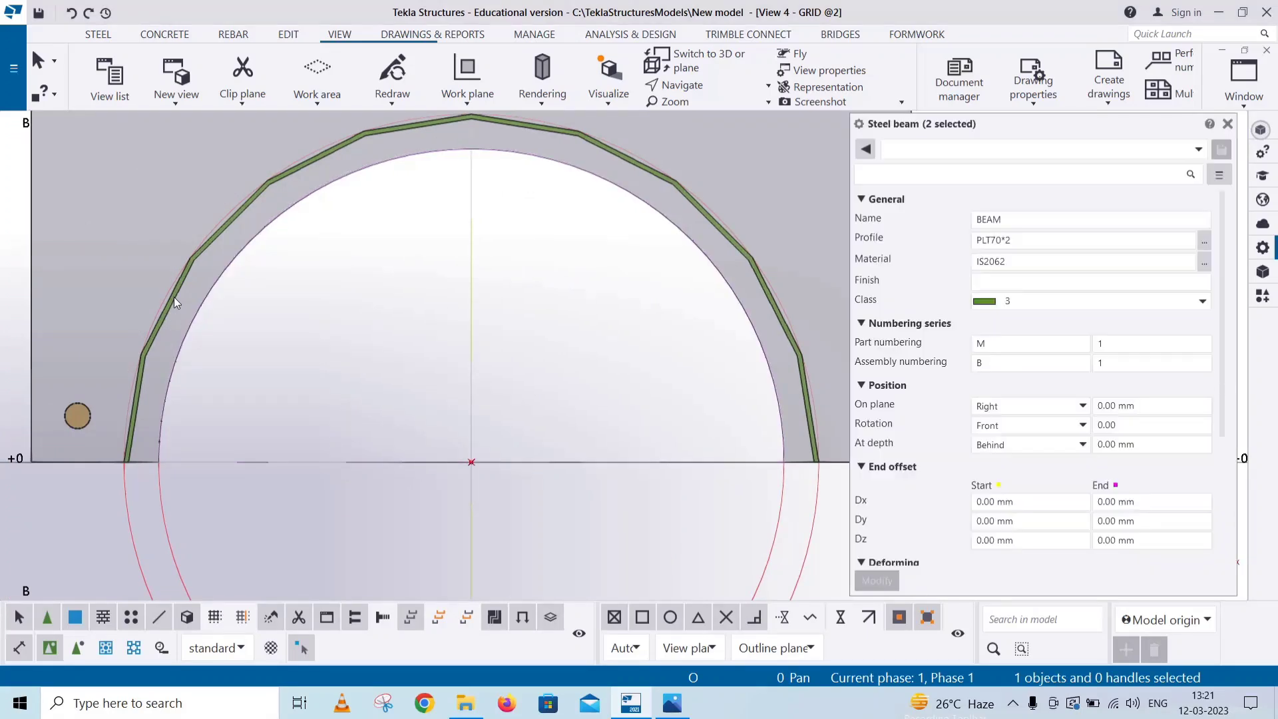
scroll(998, 436, "down", 3)
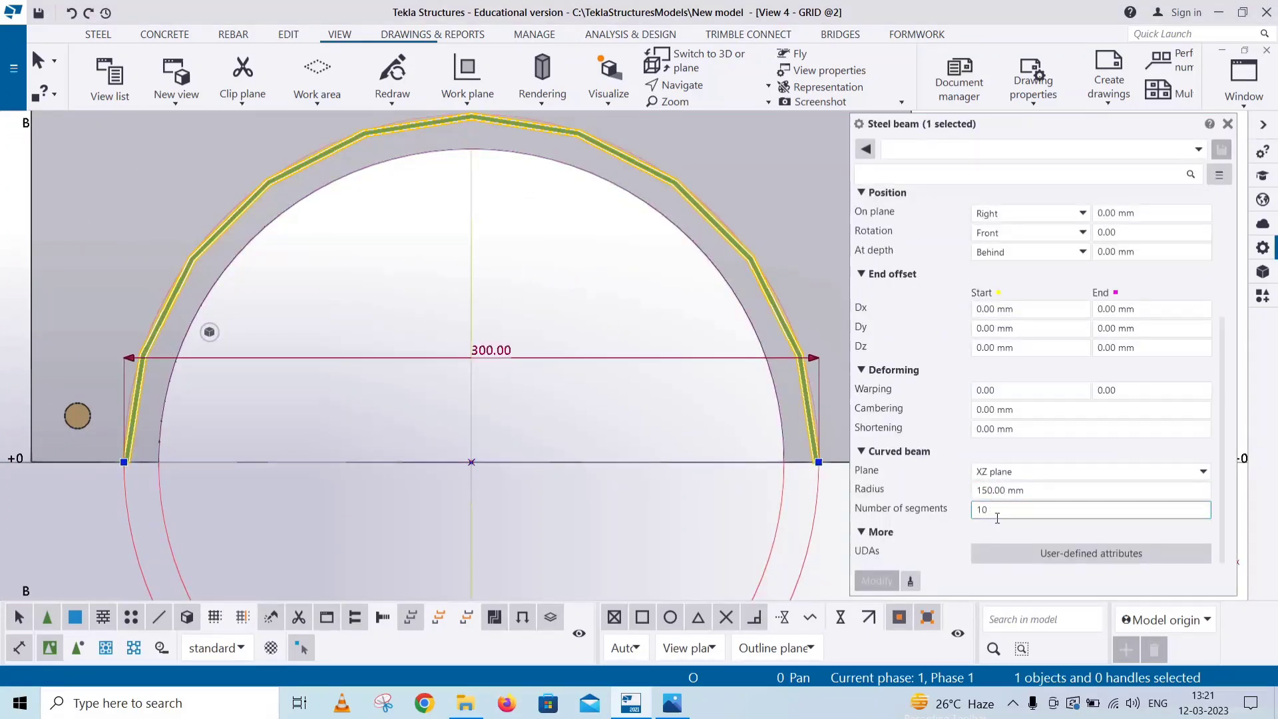
left_click(994, 510)
left_click_drag(993, 510, 822, 494)
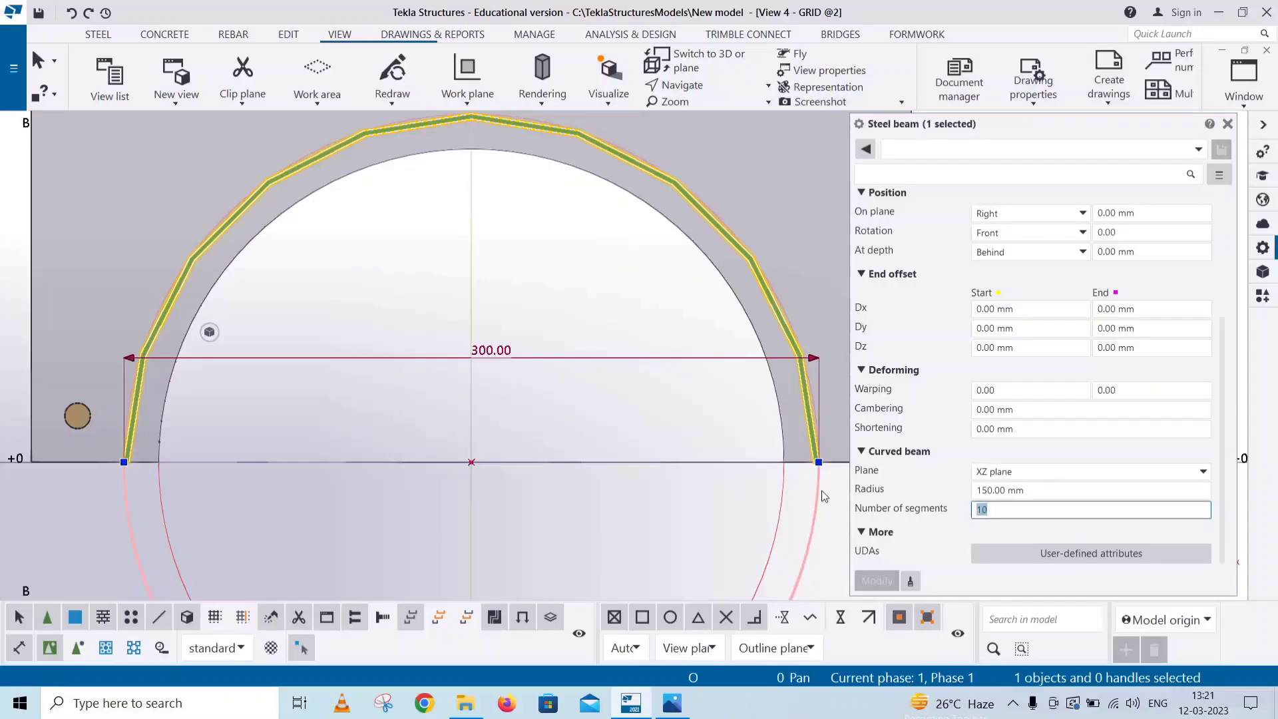
type("50")
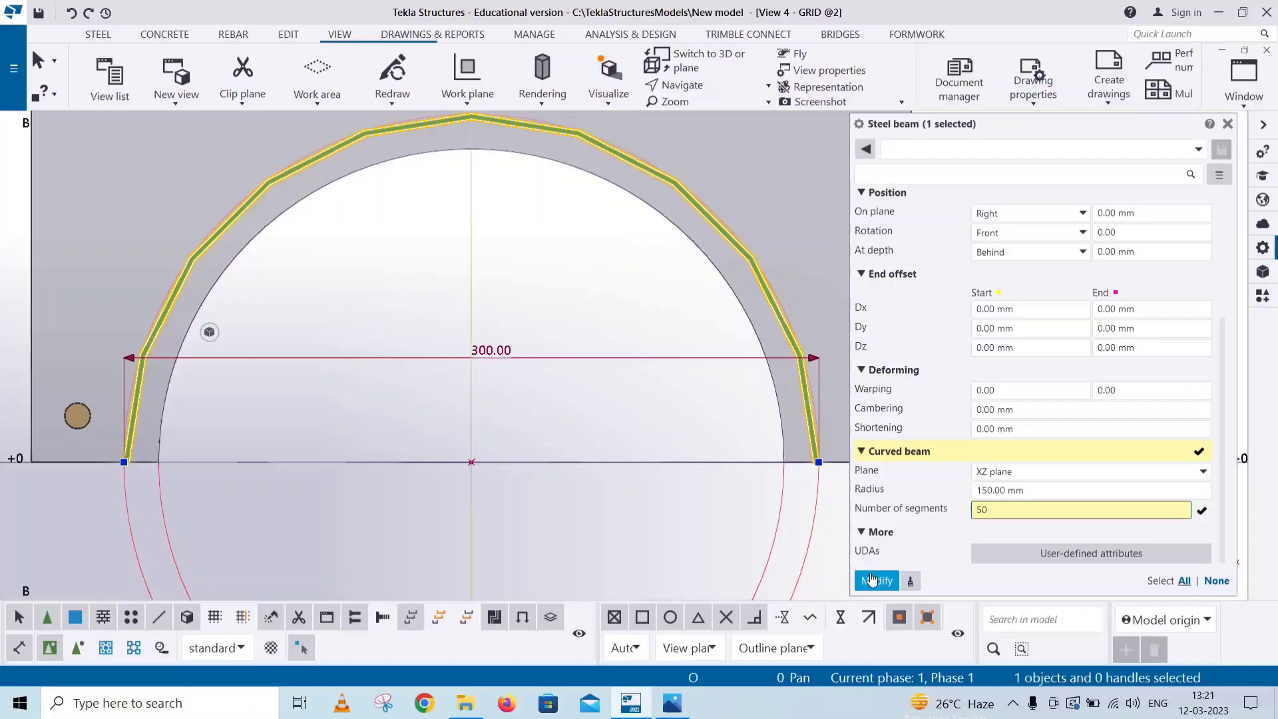
left_click(875, 580)
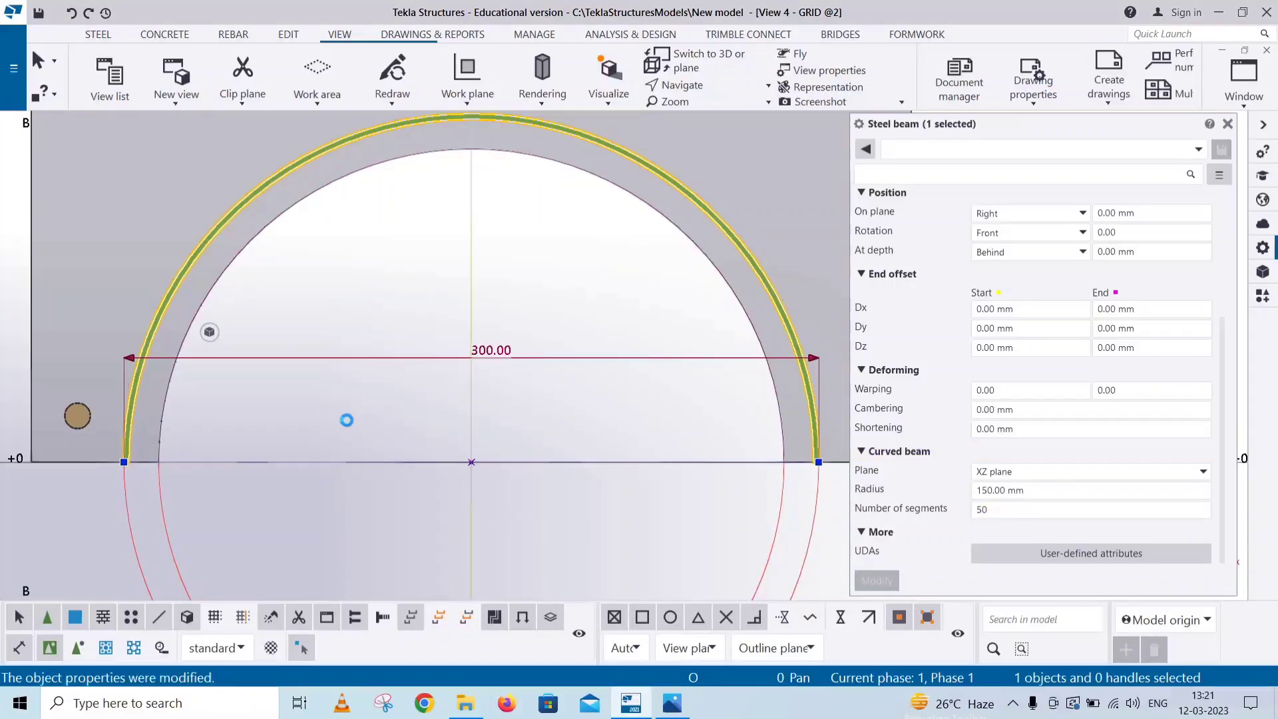
left_click(345, 319)
scroll(347, 317, "down", 2)
Bring up the reference drawing in Photos
middle_click_drag(352, 378, 350, 396)
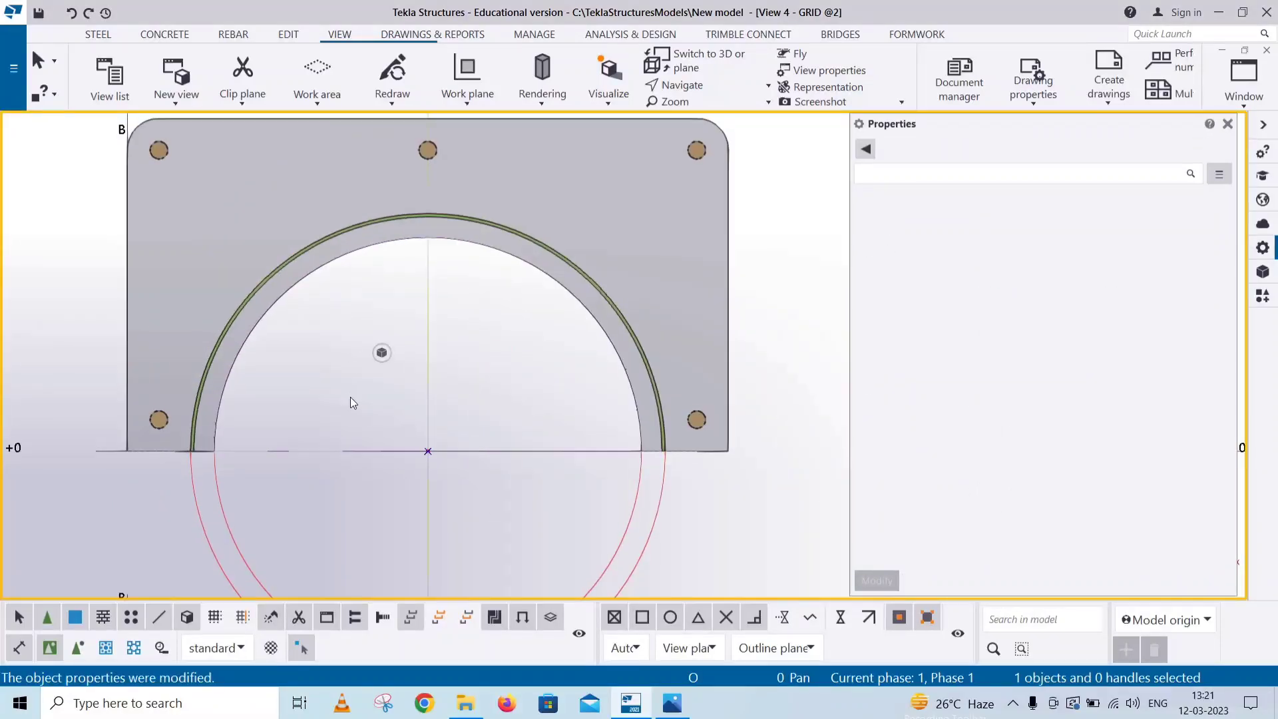
middle_click_drag(356, 343, 373, 275)
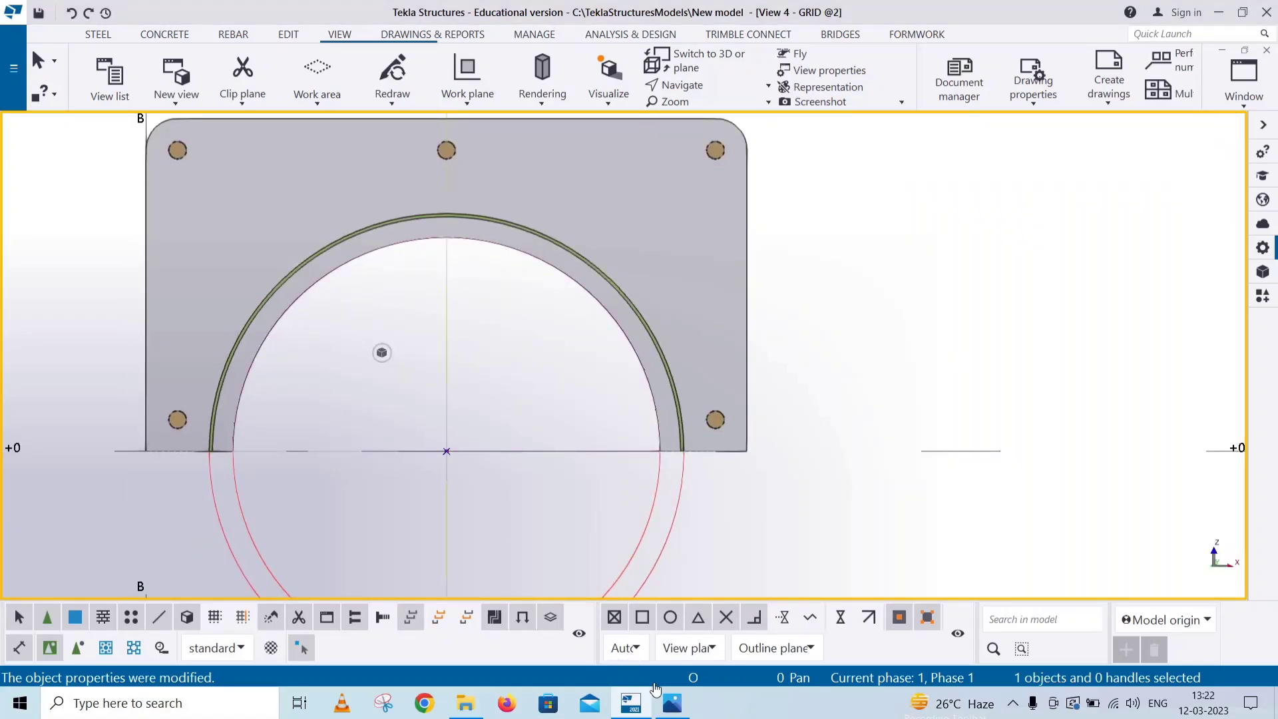
left_click(672, 703)
scroll(302, 457, "up", 1)
scroll(310, 457, "up", 2)
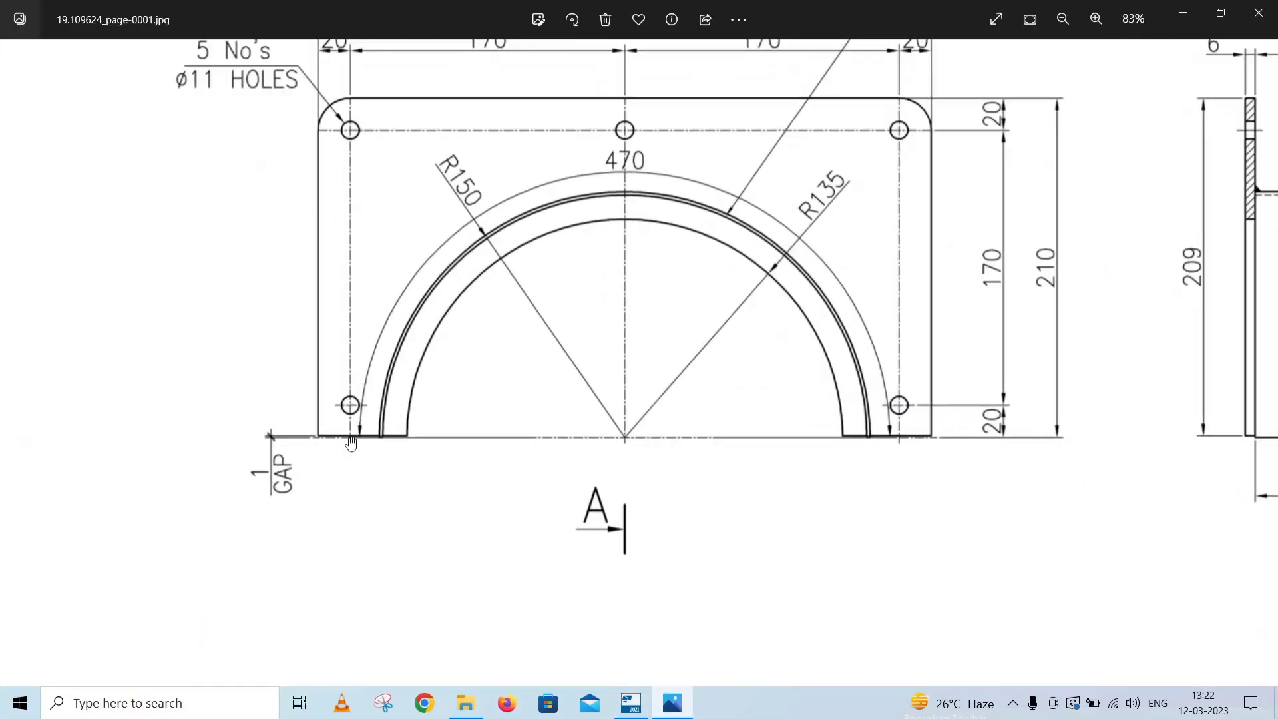
scroll(359, 456, "up", 2)
scroll(404, 455, "up", 2)
scroll(289, 450, "up", 1)
scroll(271, 437, "up", 1)
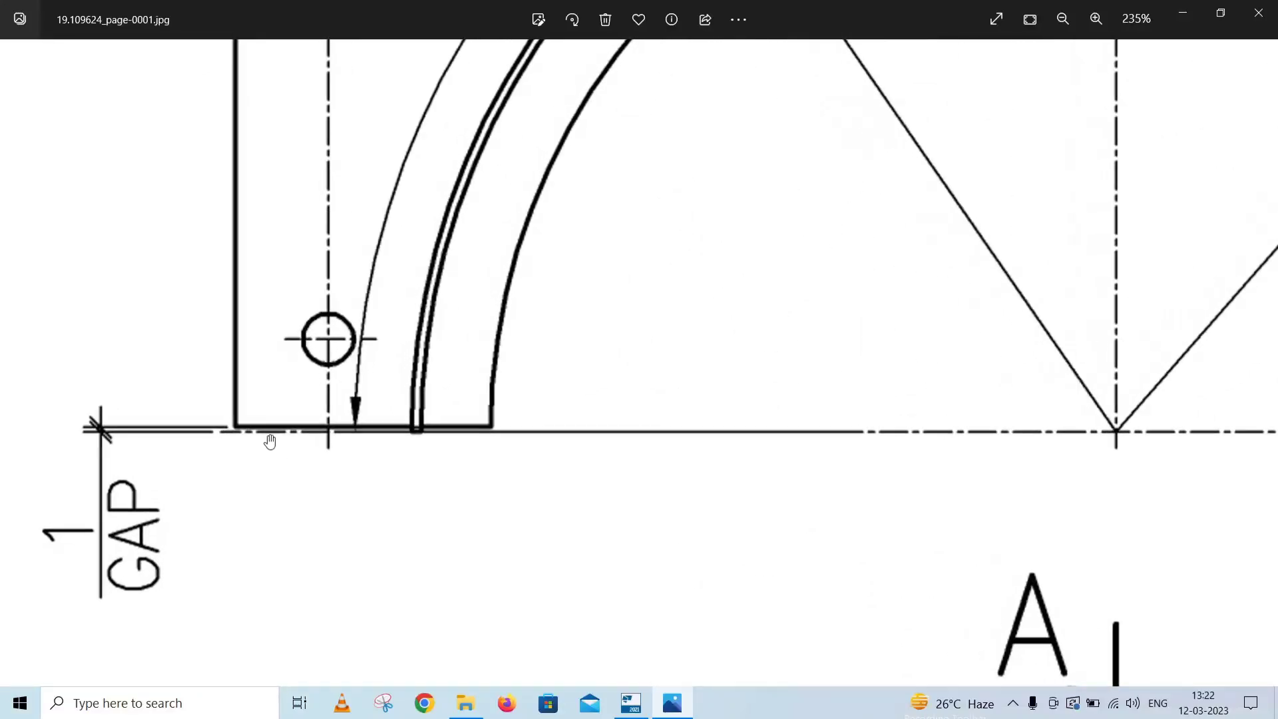
scroll(240, 430, "up", 1)
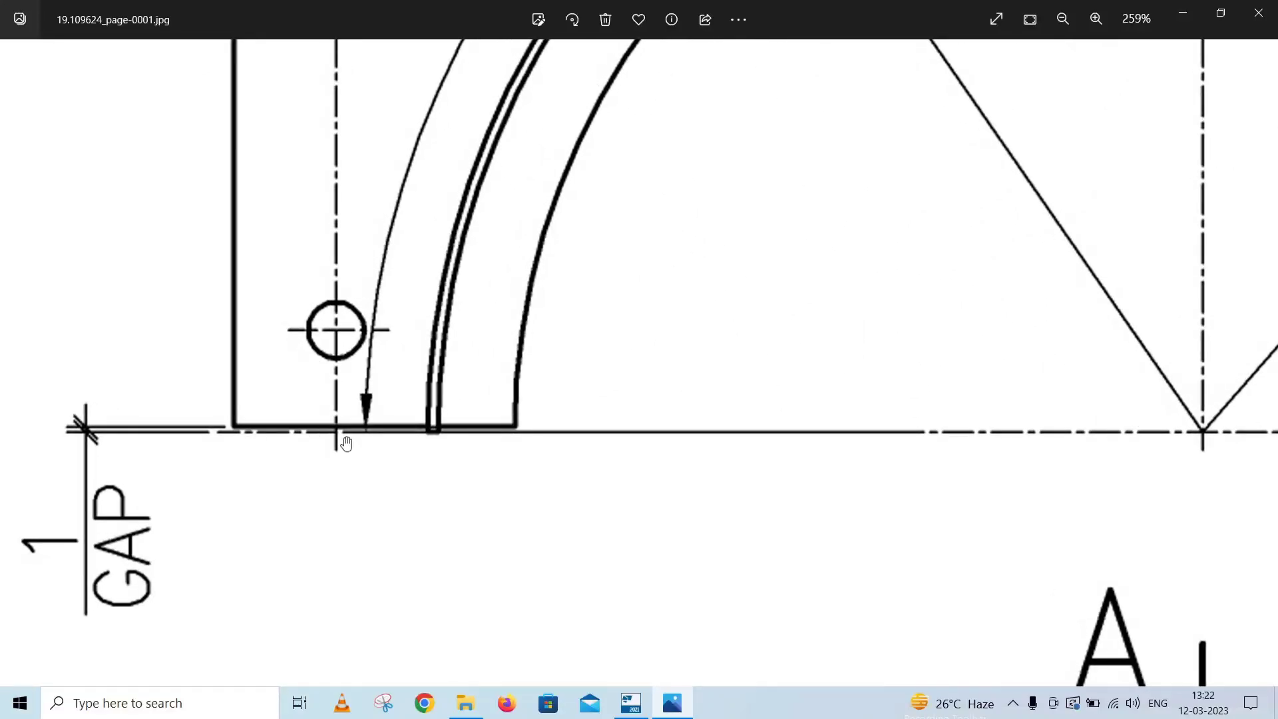
scroll(345, 415, "down", 3)
scroll(682, 462, "down", 2)
scroll(944, 517, "down", 2)
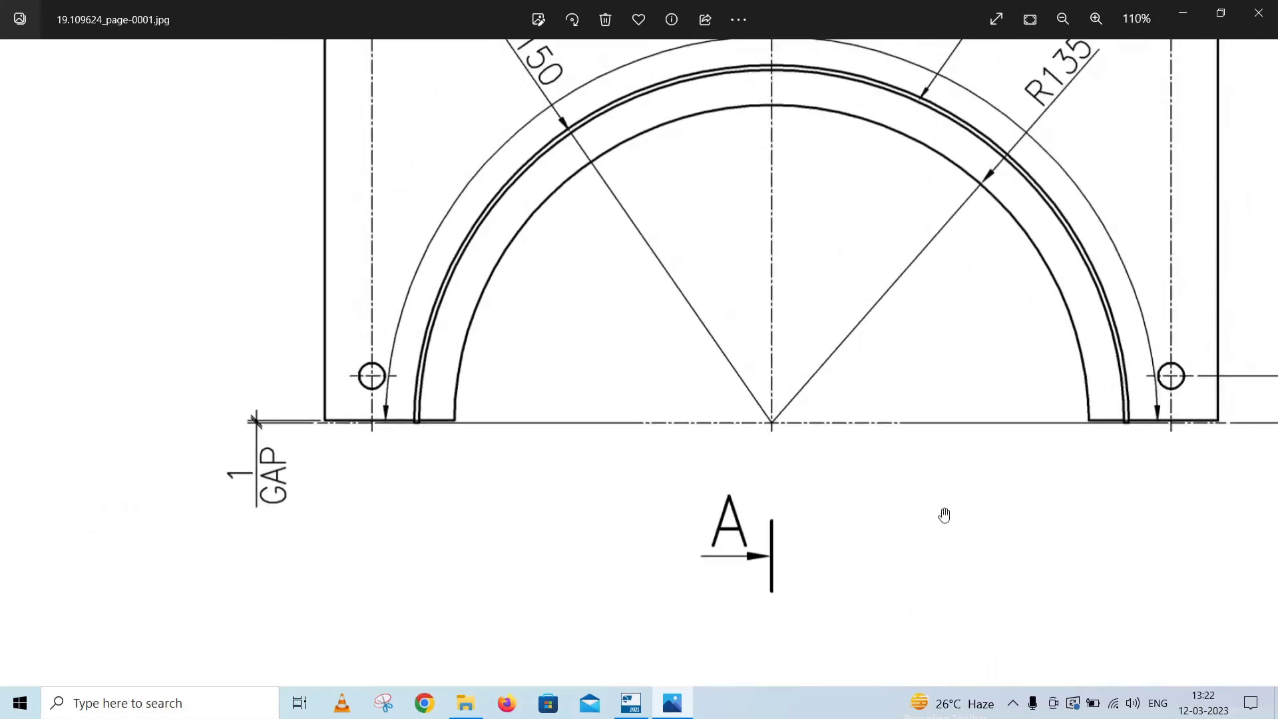
scroll(885, 466, "down", 1)
scroll(848, 442, "up", 1)
scroll(878, 429, "up", 1)
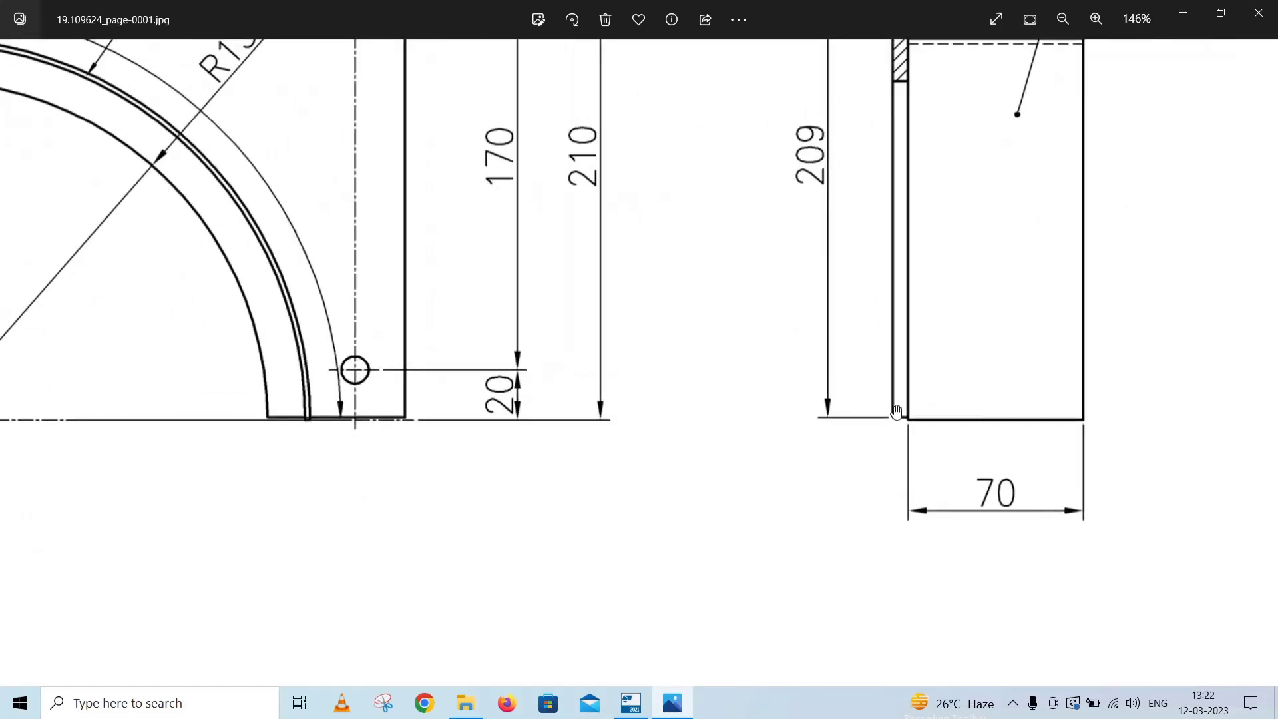
scroll(905, 424, "up", 2)
scroll(865, 453, "down", 1)
scroll(865, 462, "down", 2)
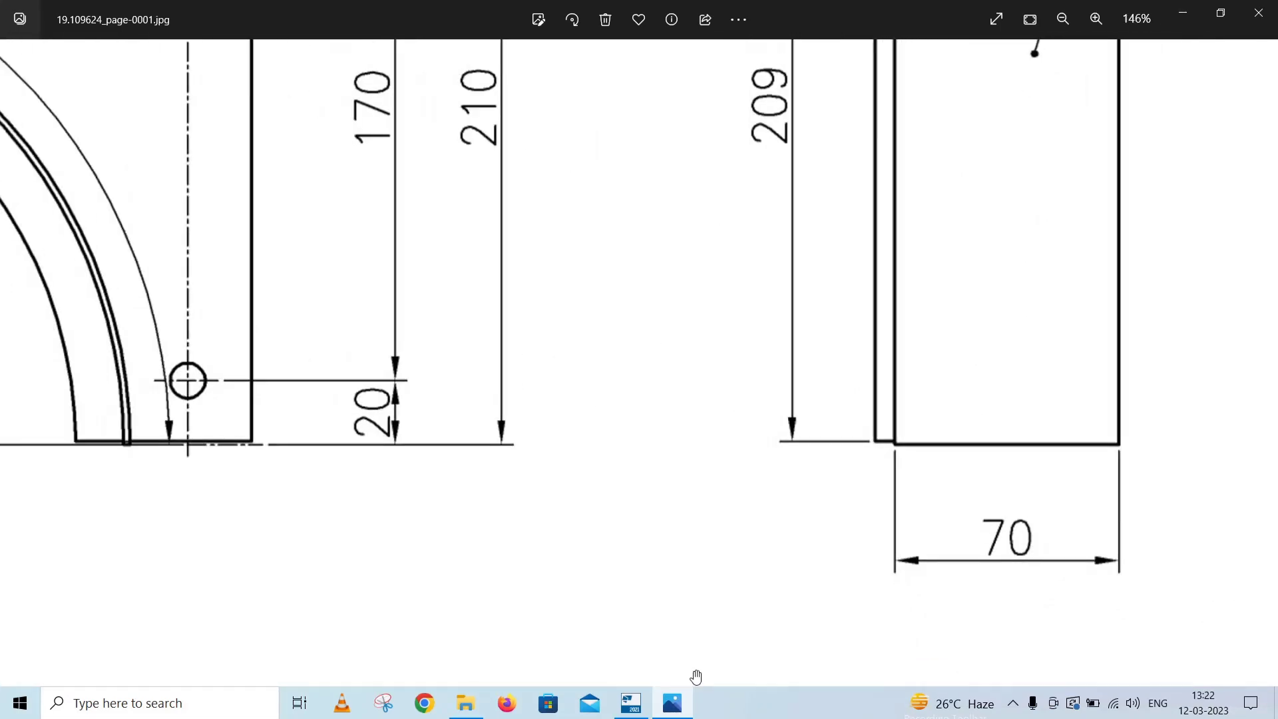
Return to the Tekla model after reading the drawing's gap, 210 and 70 dimensions
left_click(630, 703)
scroll(145, 281, "up", 2)
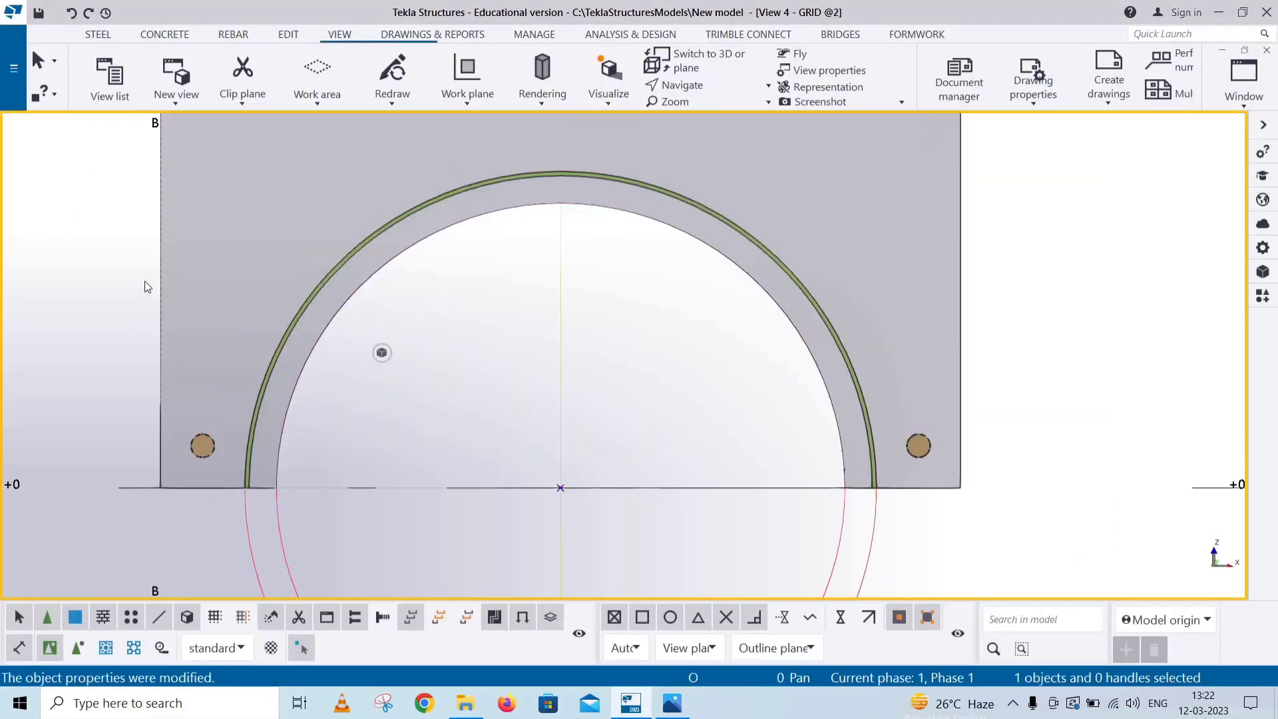
Move the plate's bottom-edge handles by 1 mm, then interrupt the move command
left_click(163, 272)
scroll(162, 272, "down", 1)
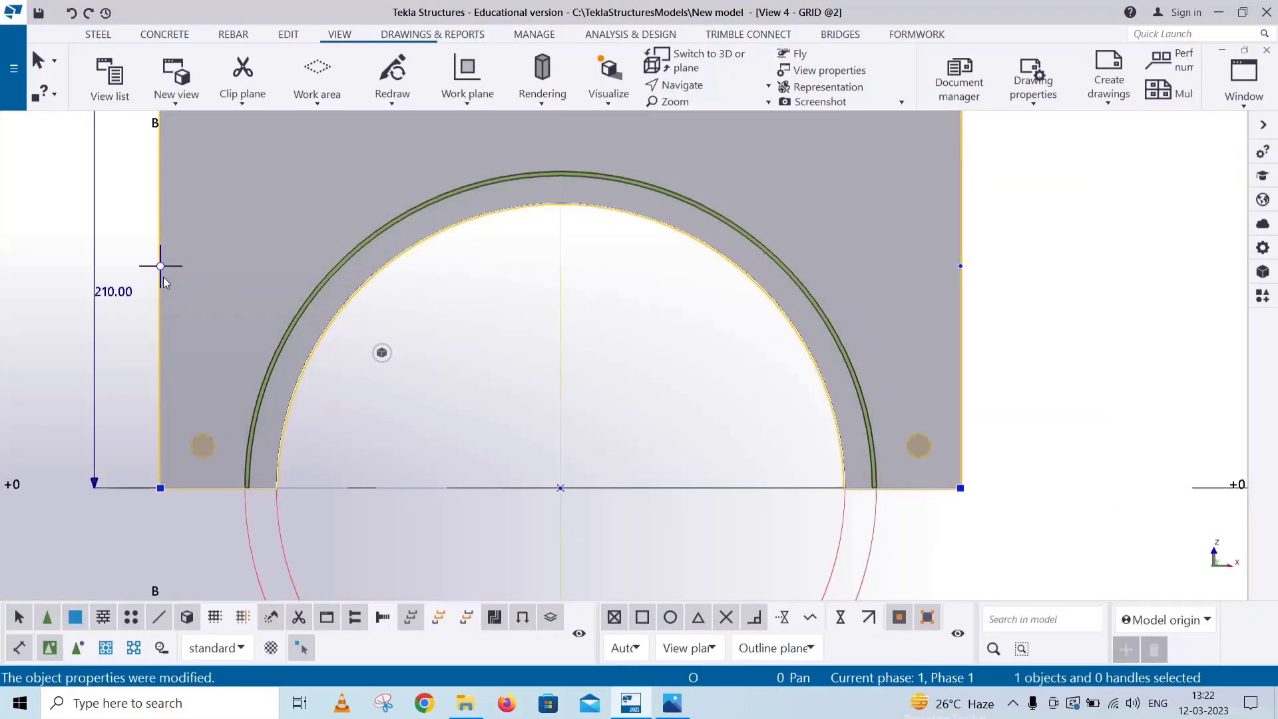
scroll(345, 538, "down", 1)
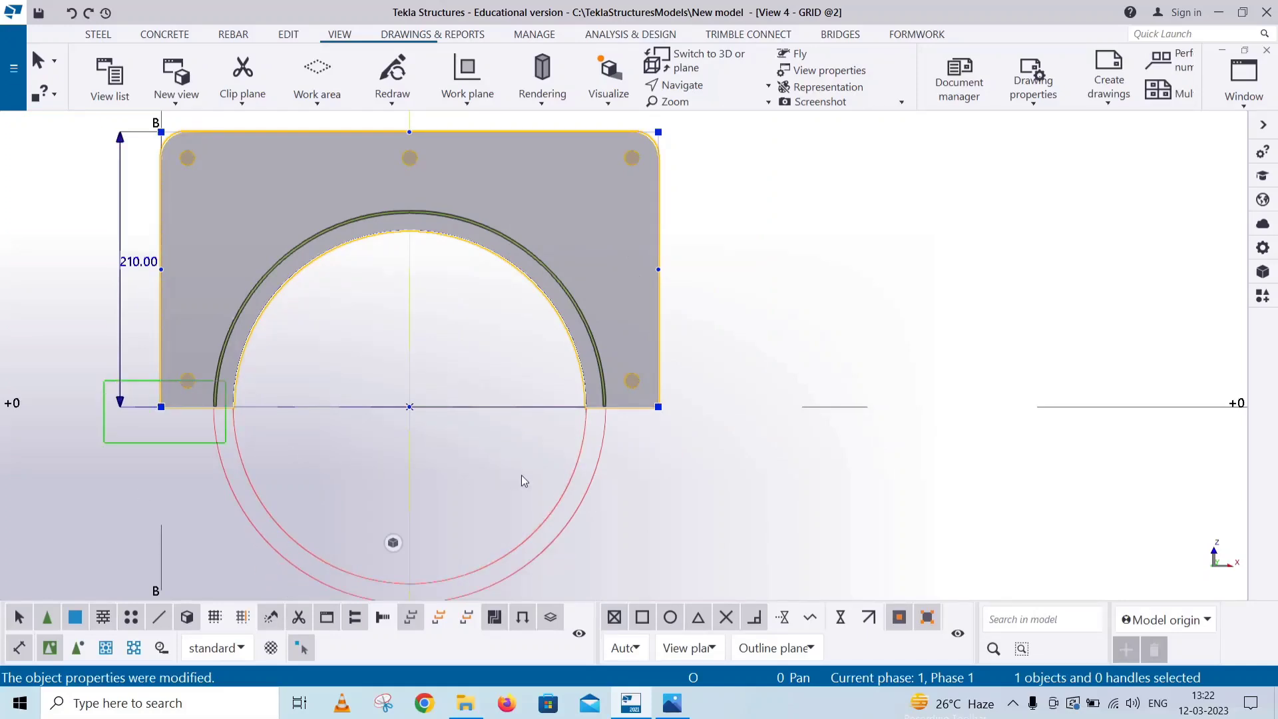
left_click_drag(521, 481, 690, 446)
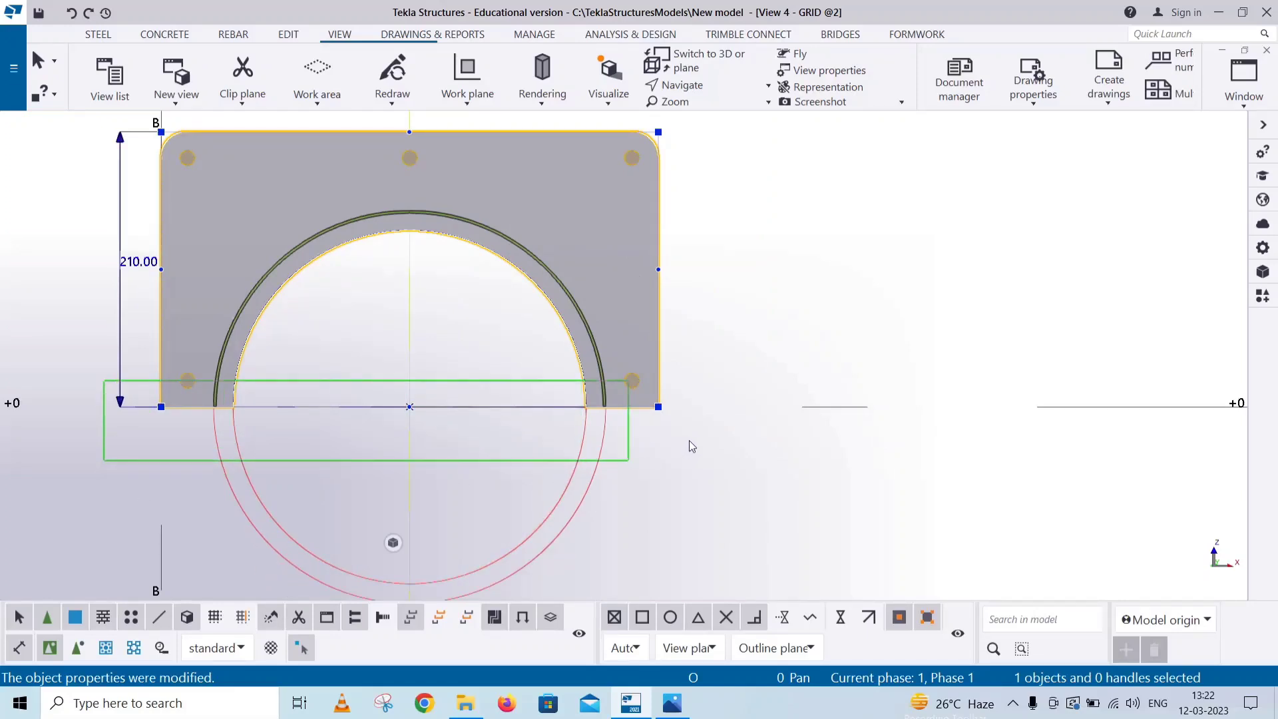
left_click_drag(689, 446, 698, 440)
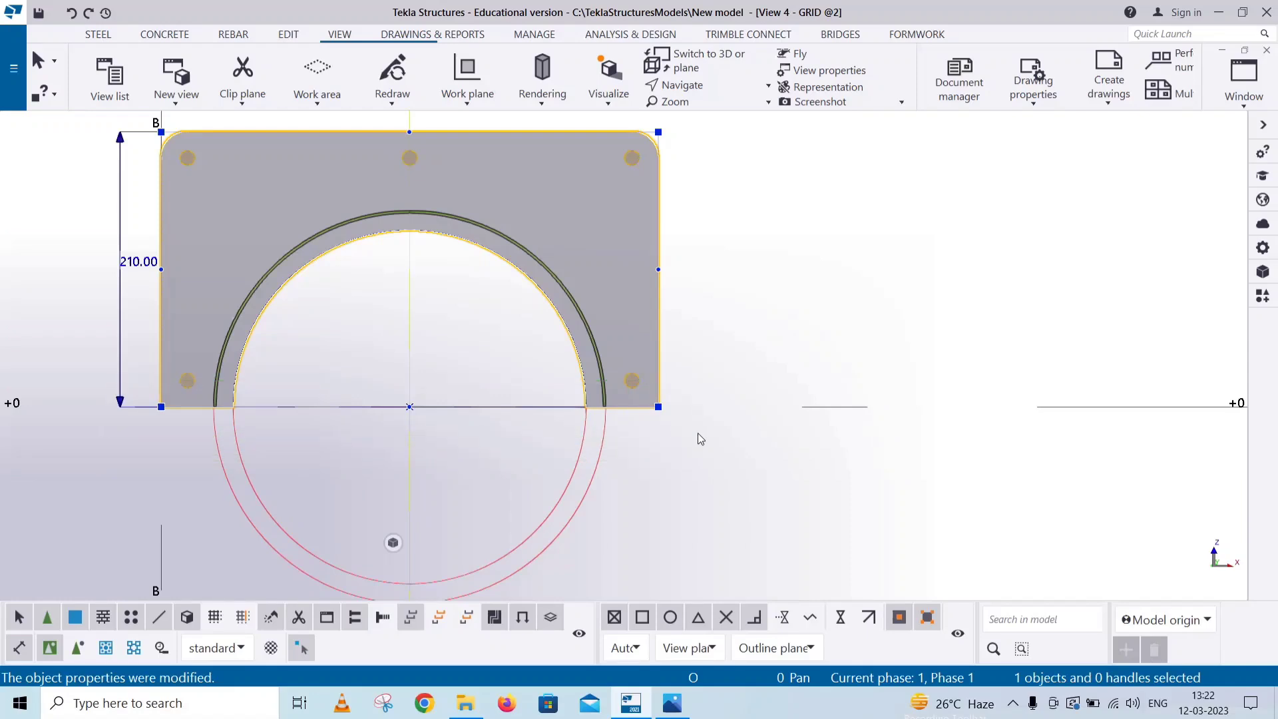
scroll(698, 439, "up", 2)
right_click(748, 252)
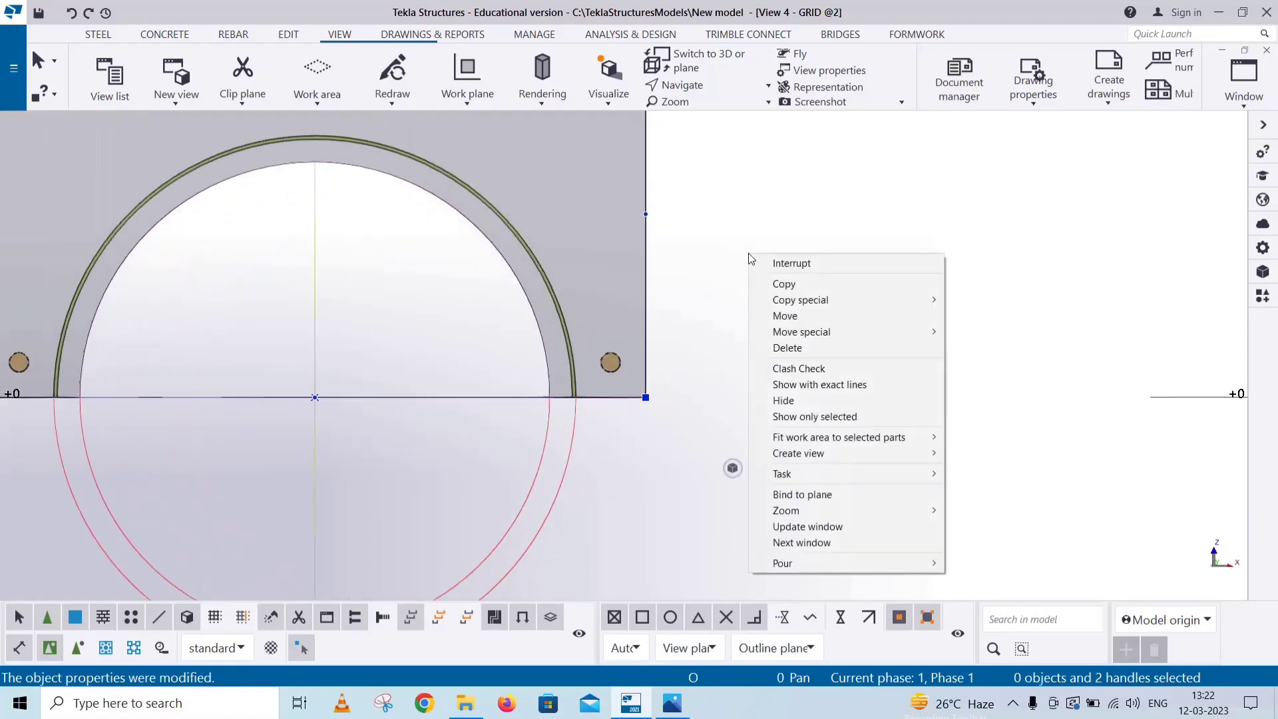
left_click(784, 315)
scroll(670, 441, "up", 2)
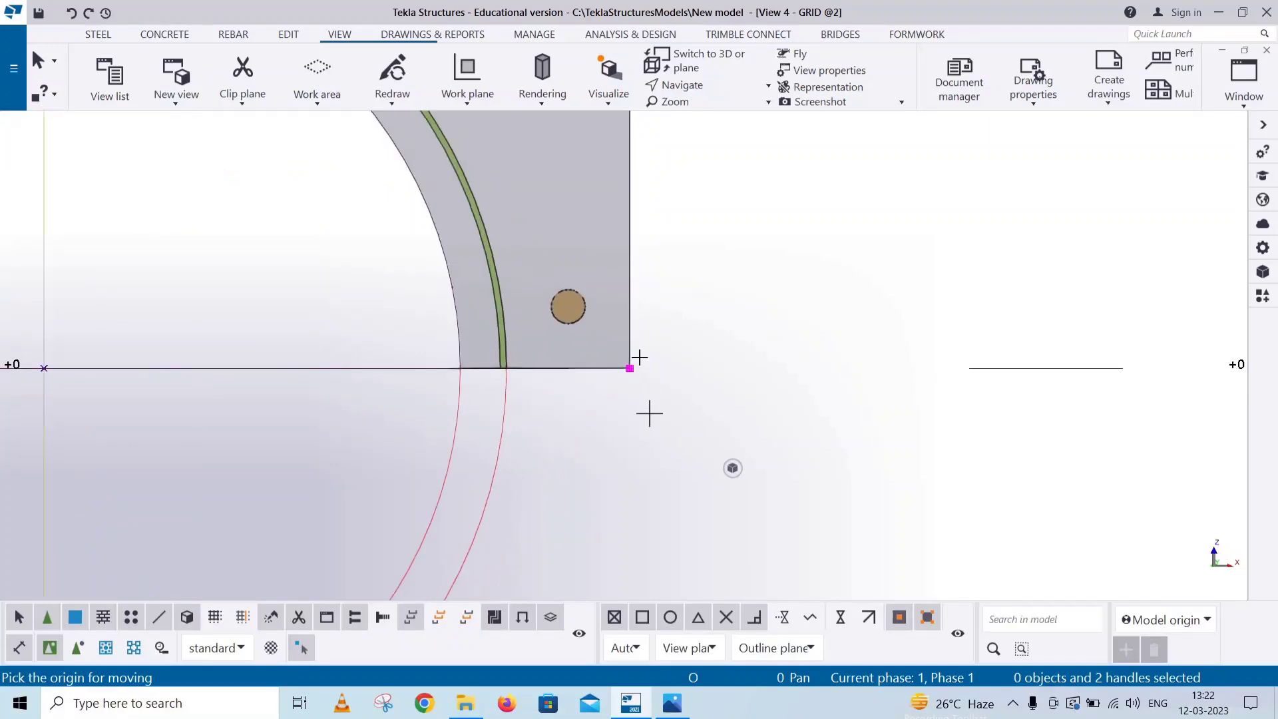
scroll(658, 420, "up", 2)
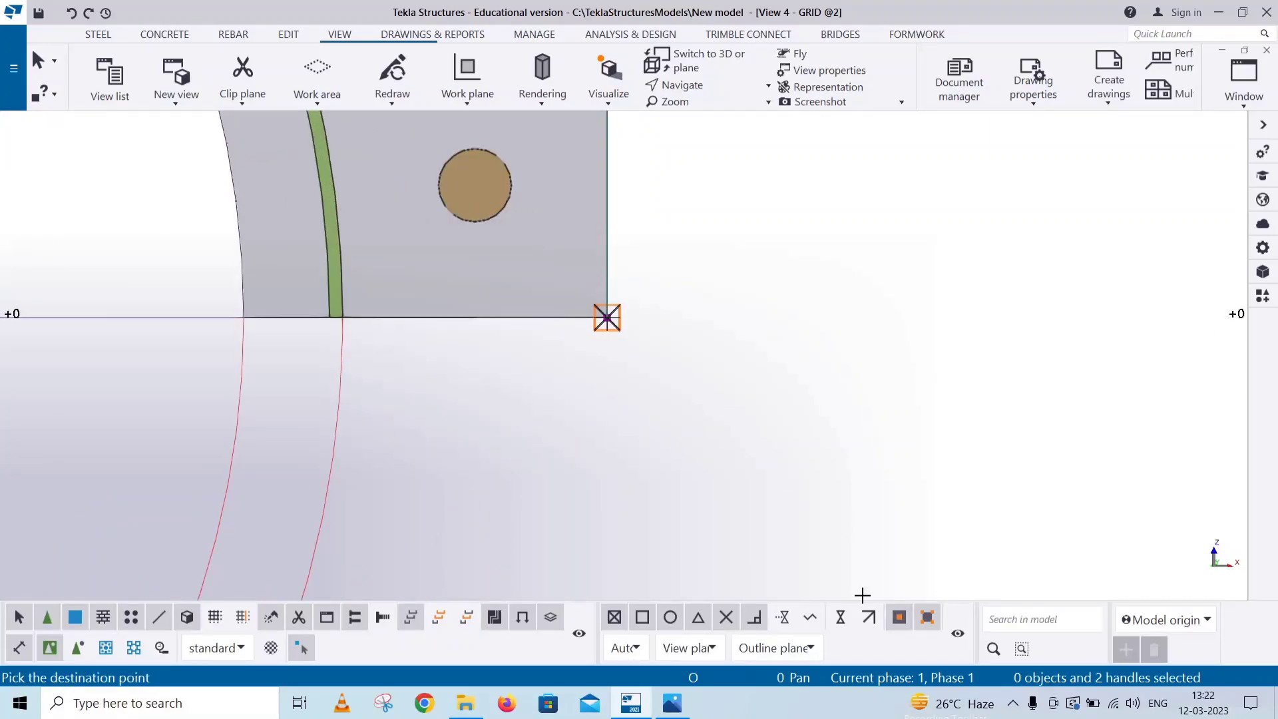
left_click(839, 616)
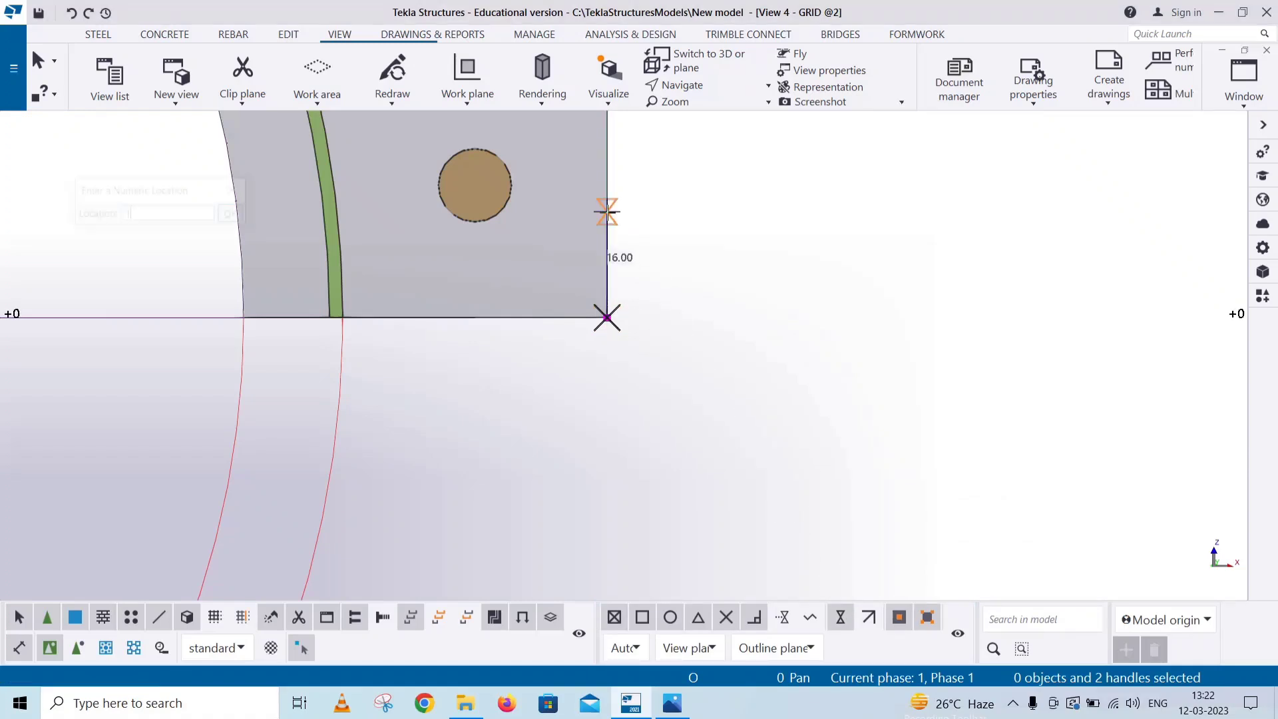
type("1")
key("Return")
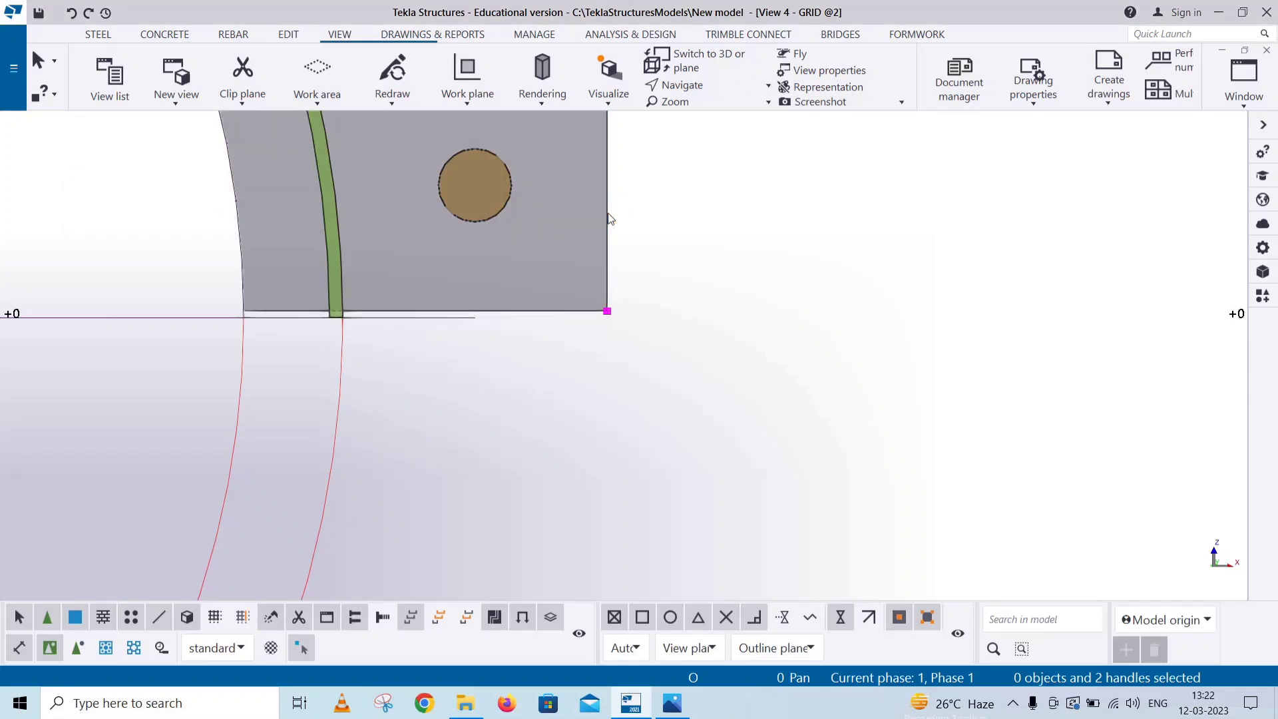
right_click(754, 236)
left_click(789, 244)
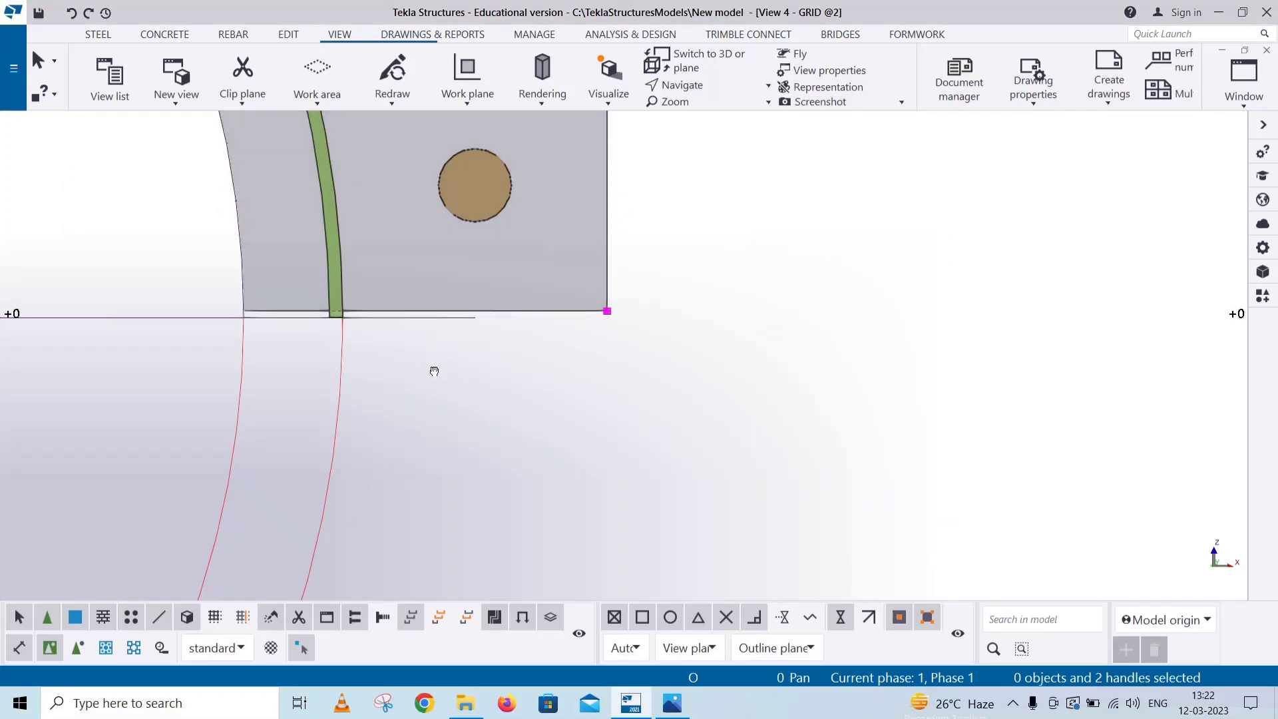
scroll(599, 420, "down", 3)
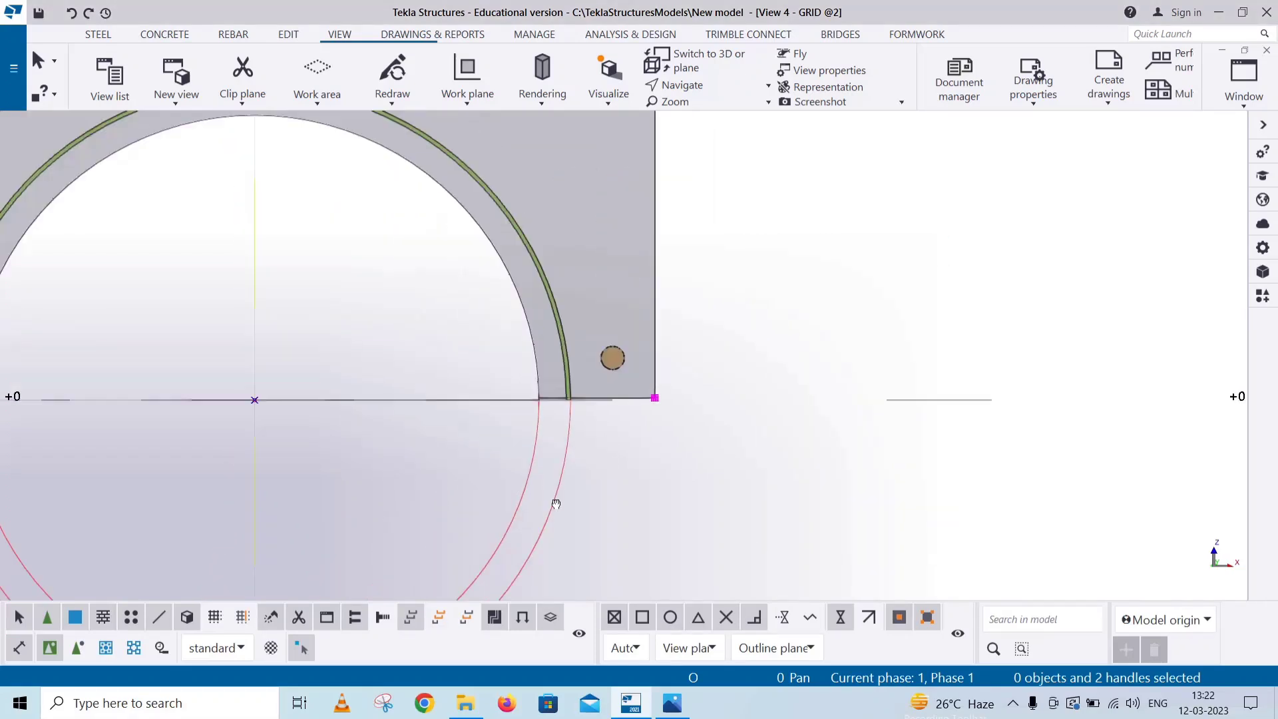
mouse_move(659, 489)
middle_mouse_down()
mouse_move(752, 517)
mouse_move(700, 479)
middle_mouse_up()
scroll(752, 517, "down", 2)
scroll(736, 523, "down", 2)
scroll(670, 476, "down", 2)
scroll(665, 479, "down", 1)
Switch to View 3 - 3d and orbit the model to an oblique angle
left_click(1243, 80)
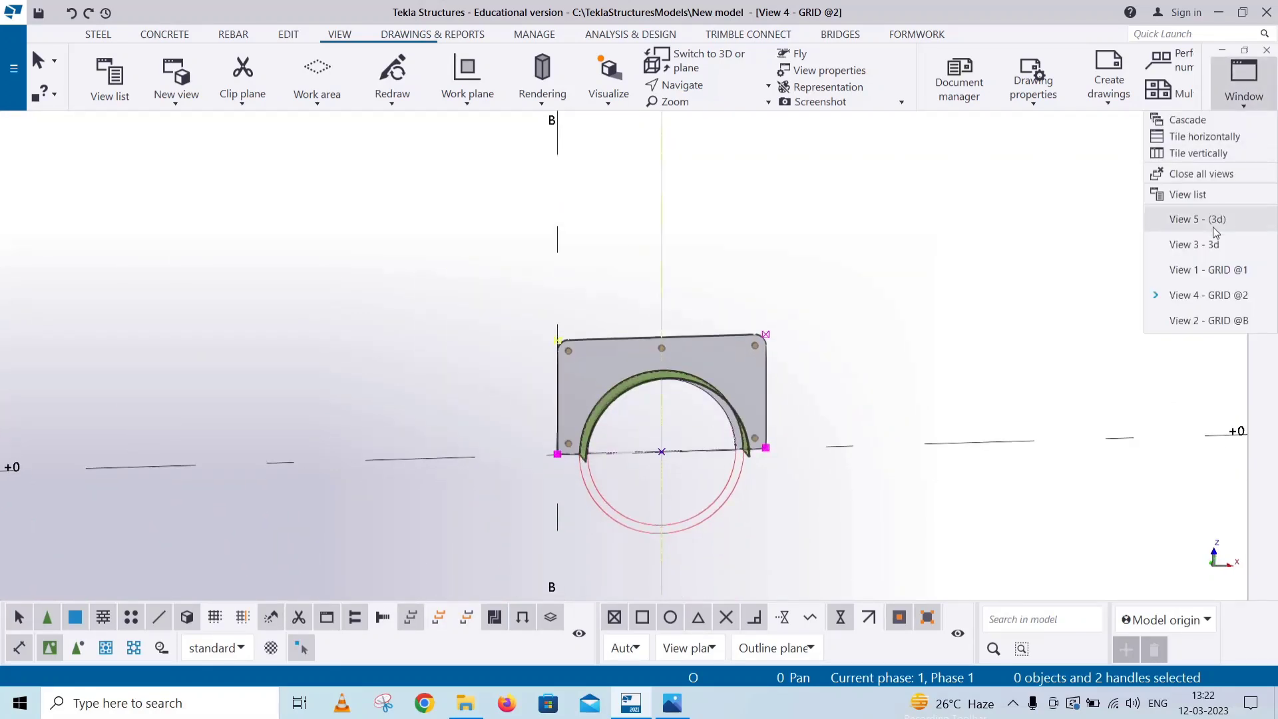
left_click(1212, 234)
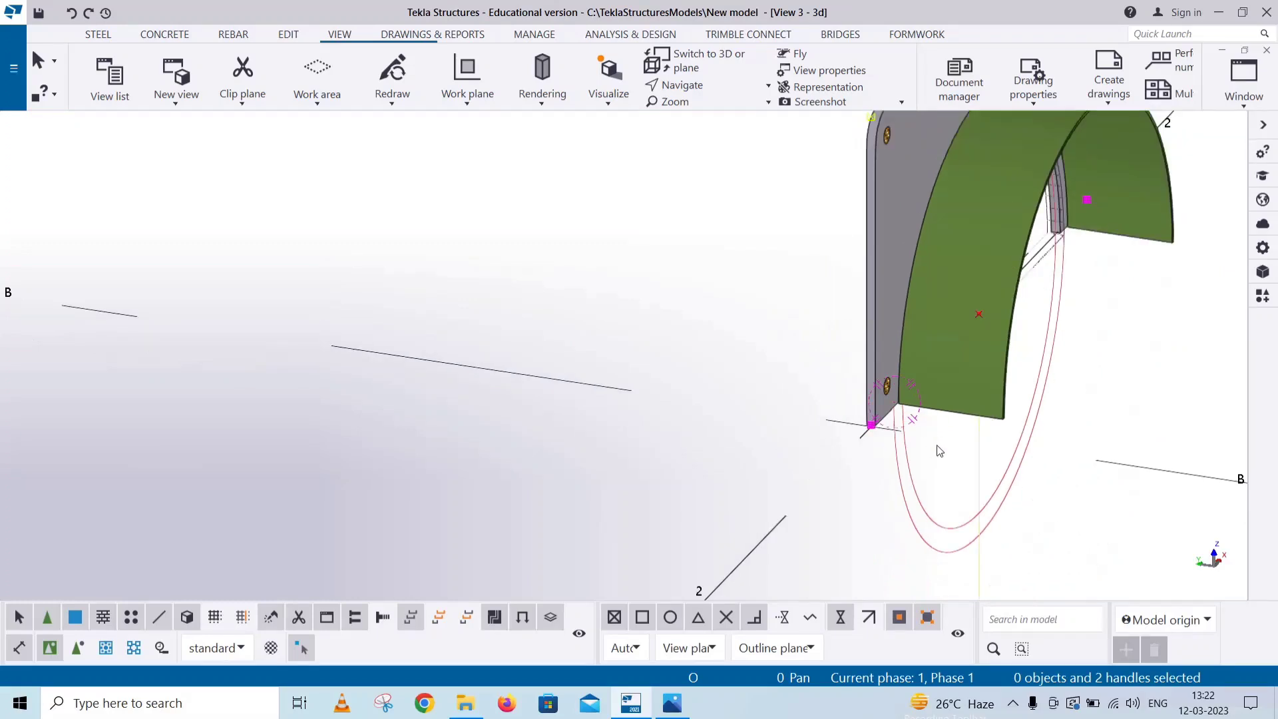
mouse_move(1105, 291)
middle_mouse_down("ctrl")
mouse_move(847, 463)
mouse_move(720, 455)
middle_mouse_up("ctrl")
scroll(719, 454, "up", 3)
Arrange the reference drawing in Photos beside the 3D model view
left_click(671, 703)
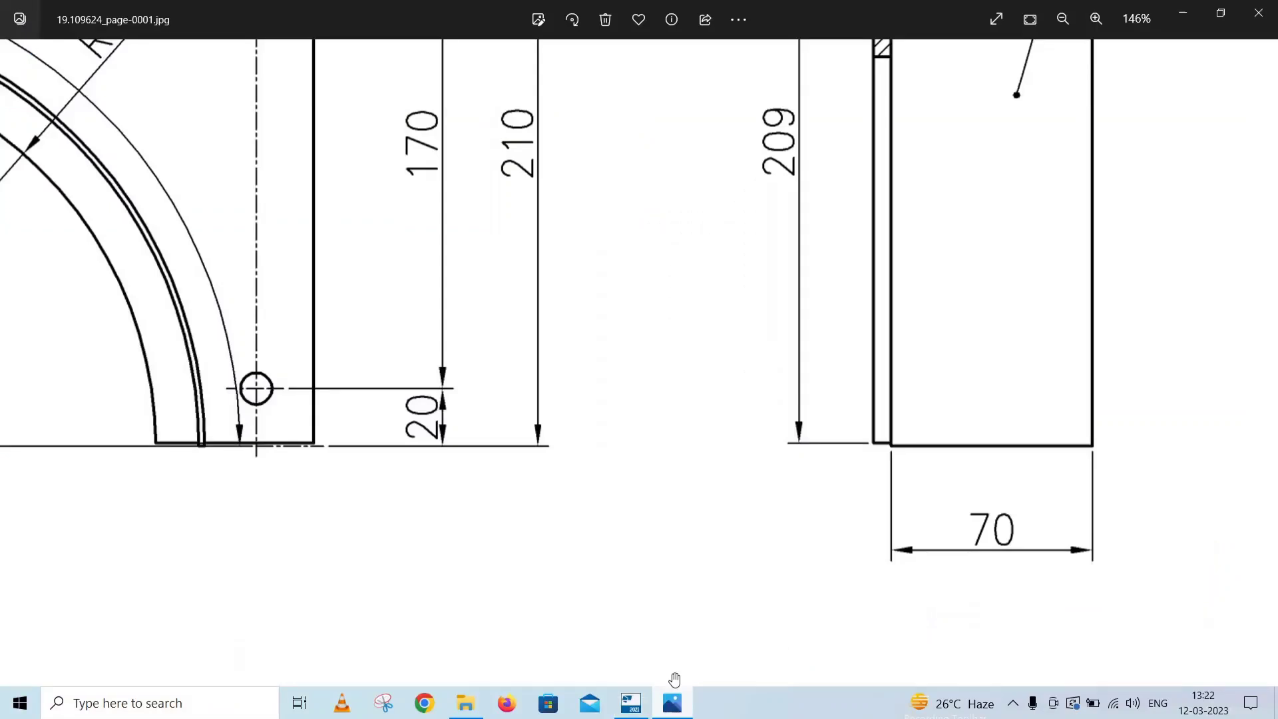
left_click(1220, 13)
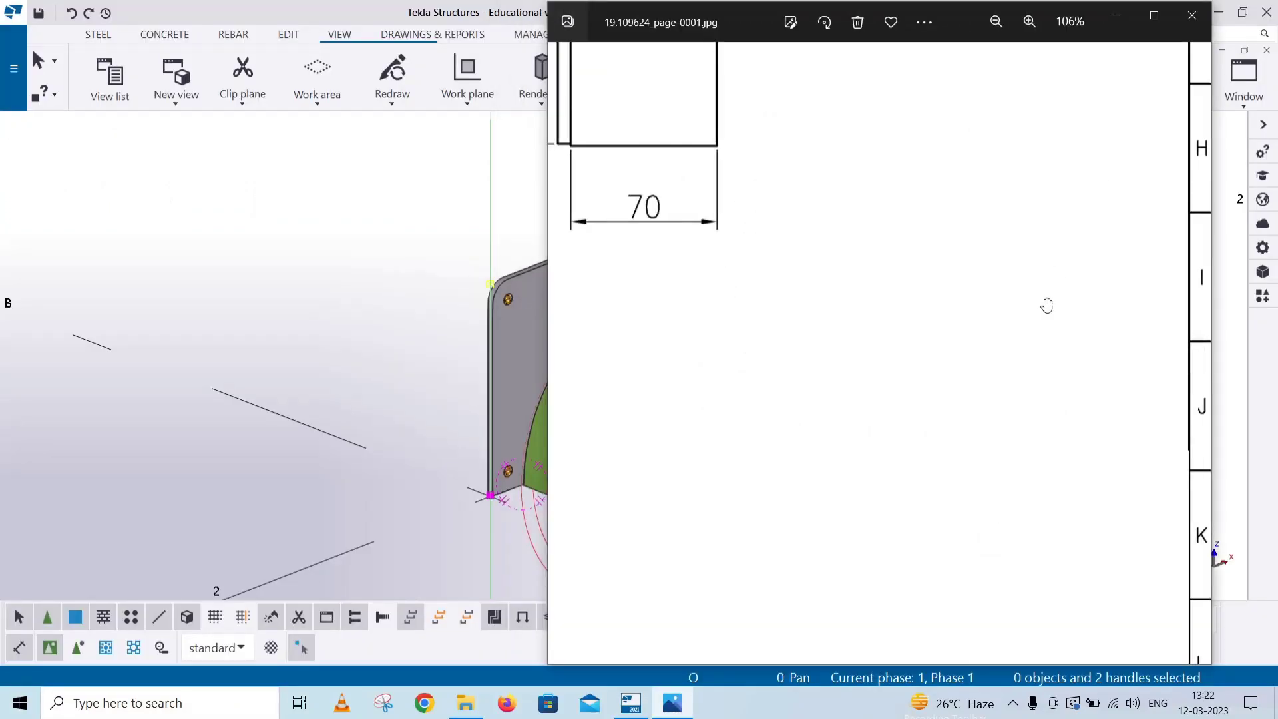
scroll(295, 333, "down", 5)
left_click(490, 479)
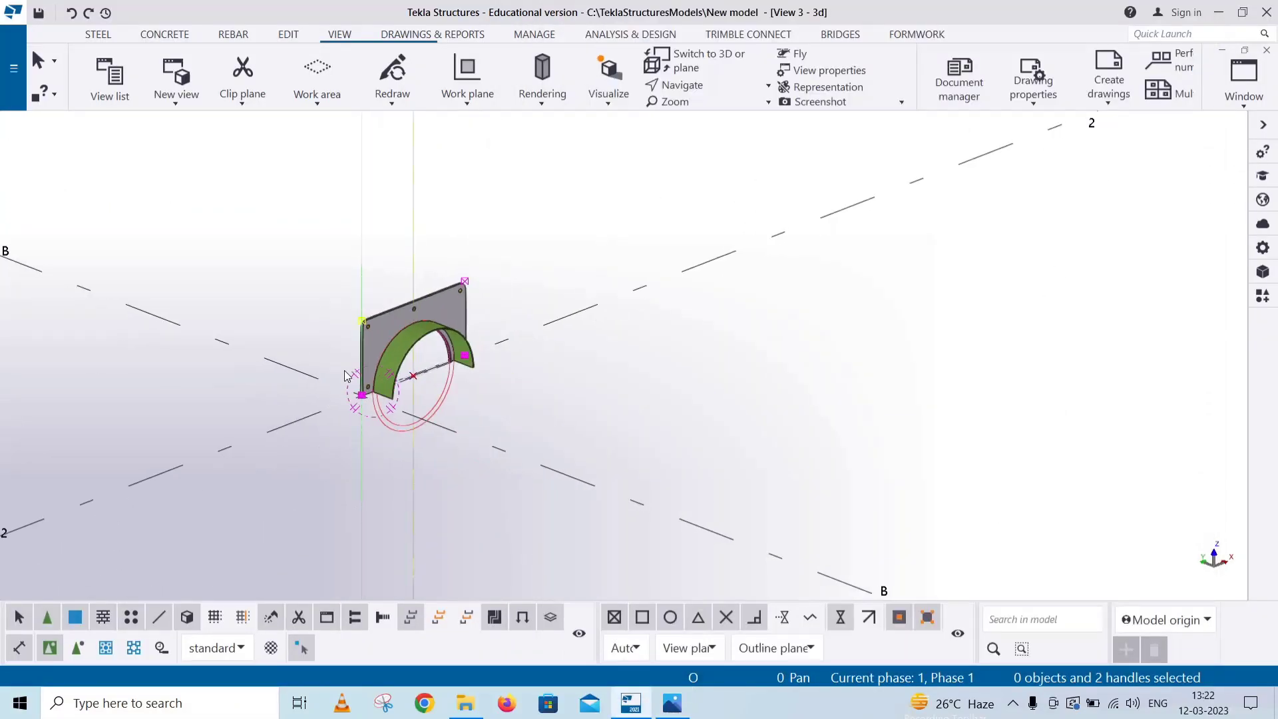
left_click(671, 703)
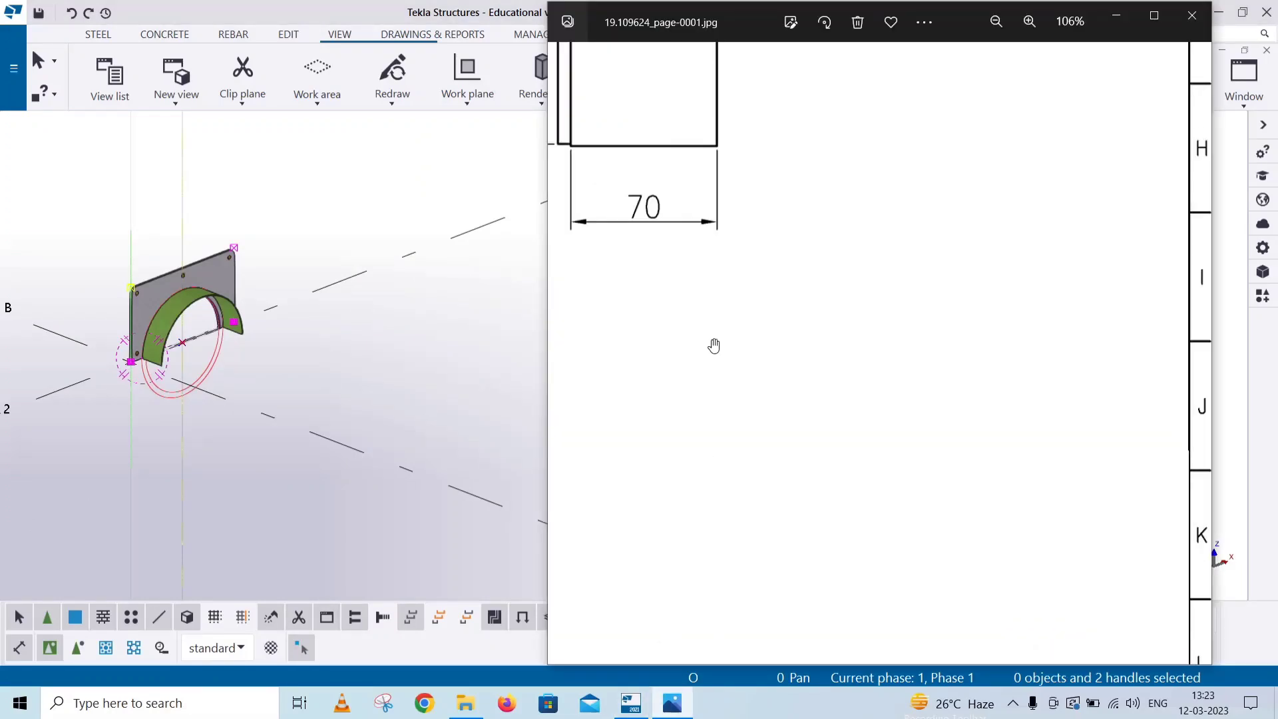
scroll(714, 346, "down", 2)
scroll(714, 340, "down", 2)
scroll(714, 340, "down", 2)
scroll(814, 409, "down", 2)
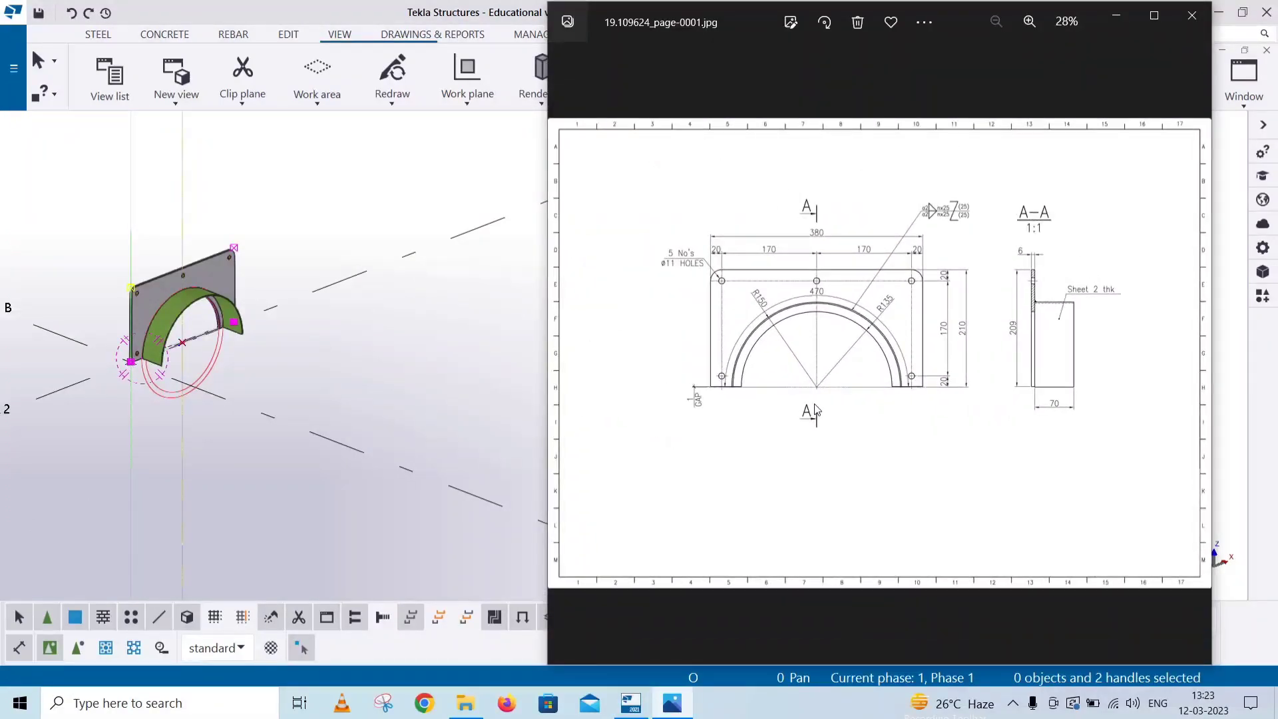
scroll(827, 348, "up", 2)
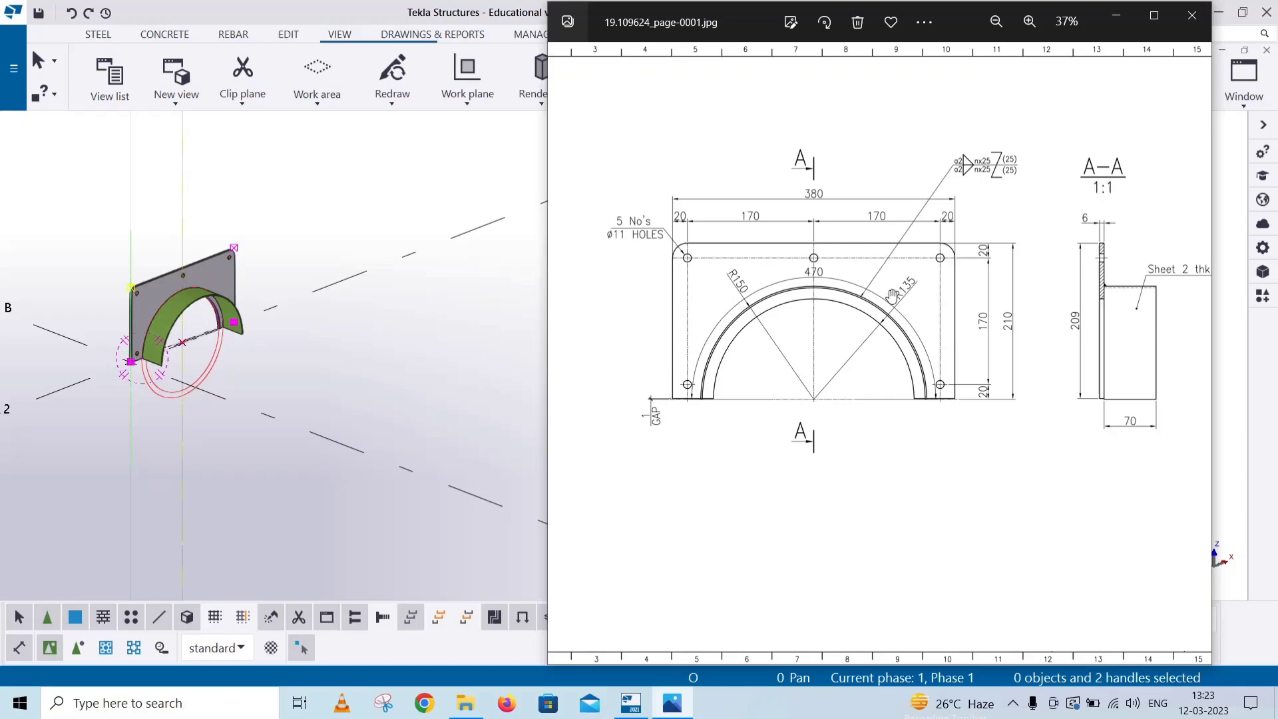
Close Photos, weld the curved sheet to the plate, then interrupt the weld command
left_click(1191, 15)
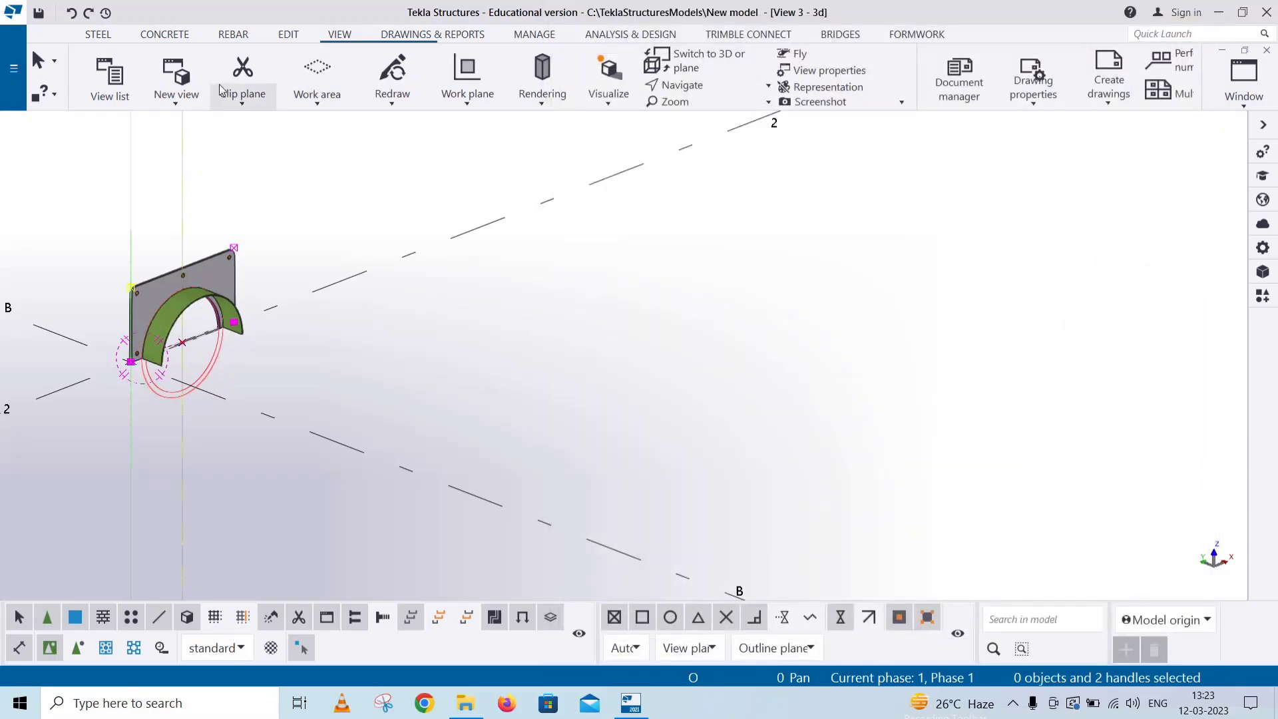
left_click(98, 34)
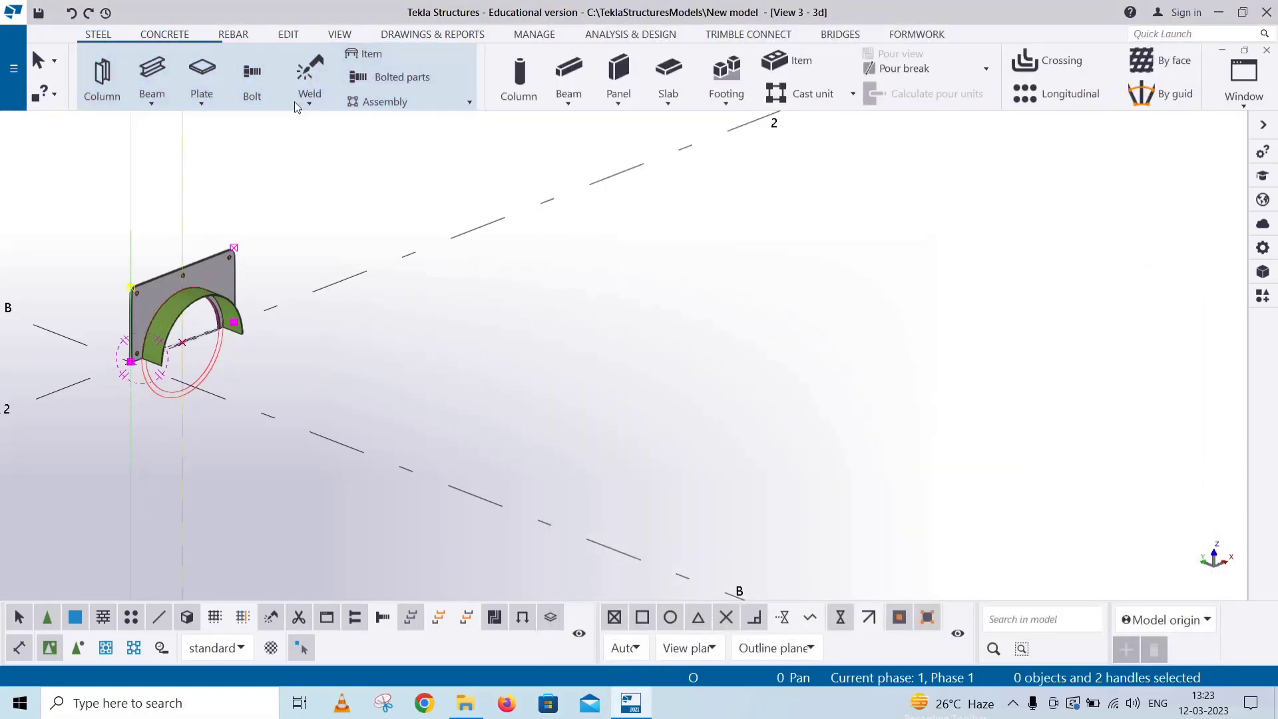
left_click(308, 100)
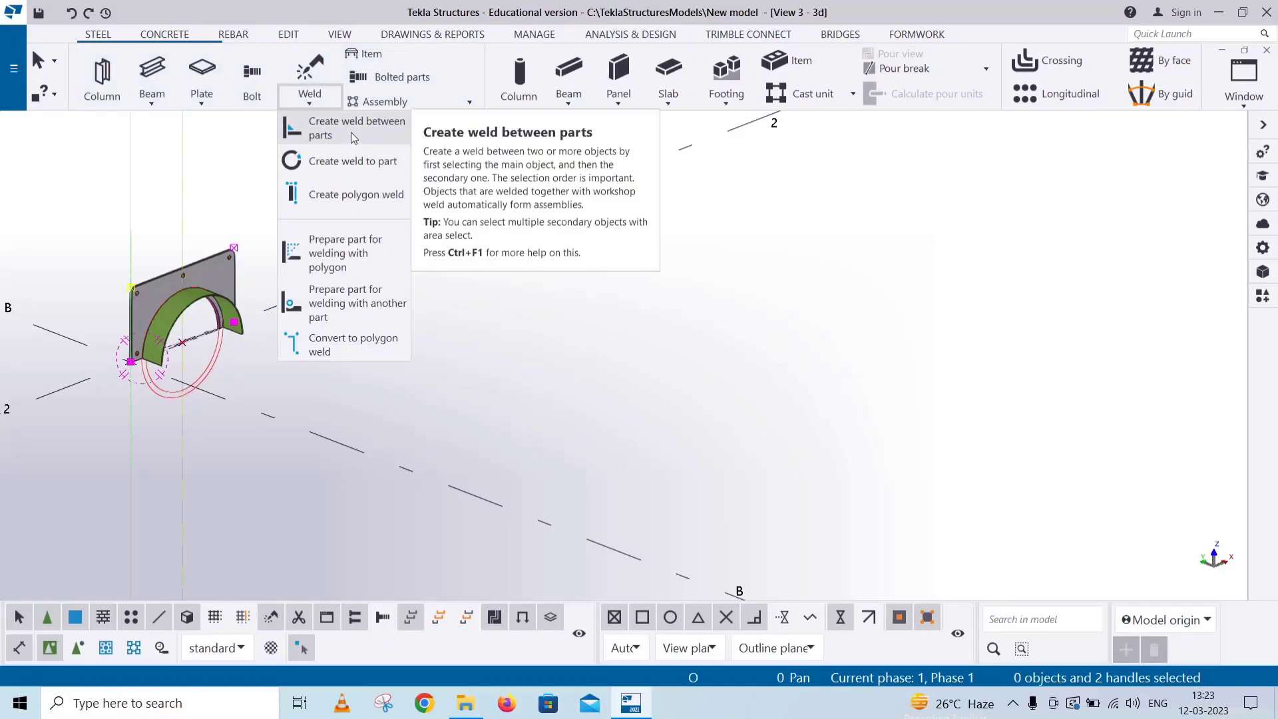
left_click(350, 132)
scroll(210, 263, "up", 4)
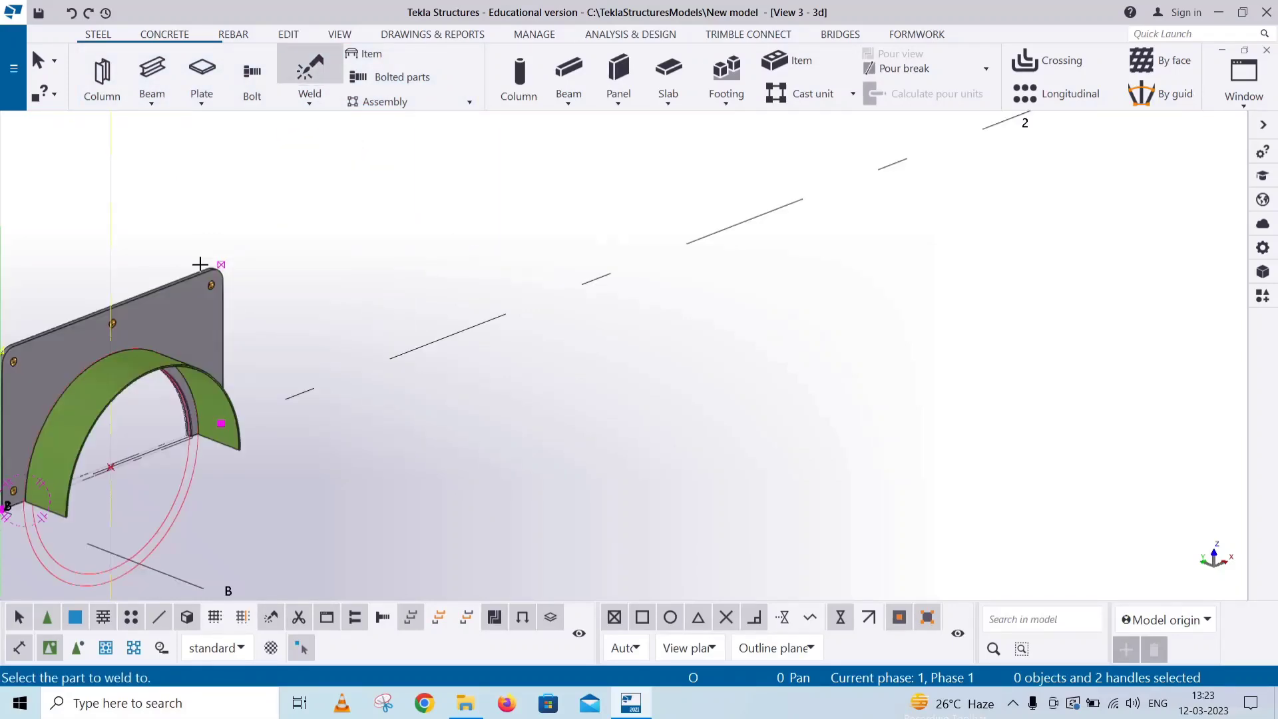
left_click(164, 291)
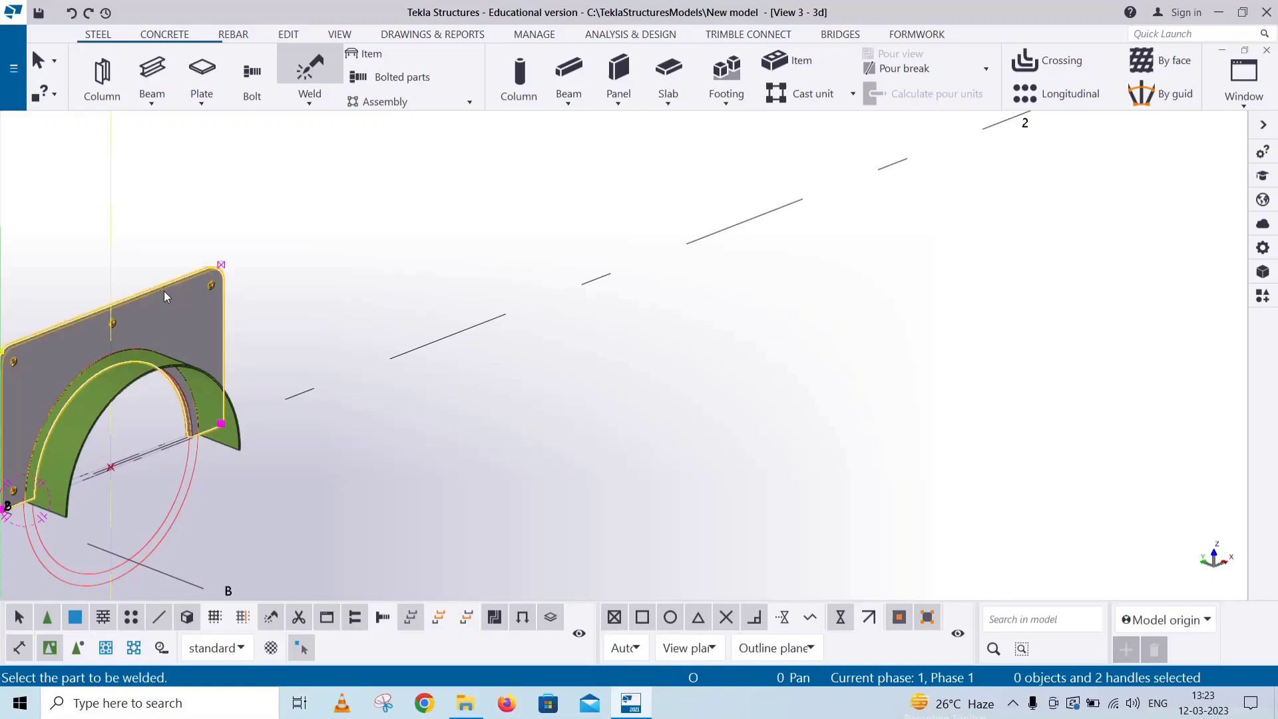
left_click(105, 410)
right_click(429, 192)
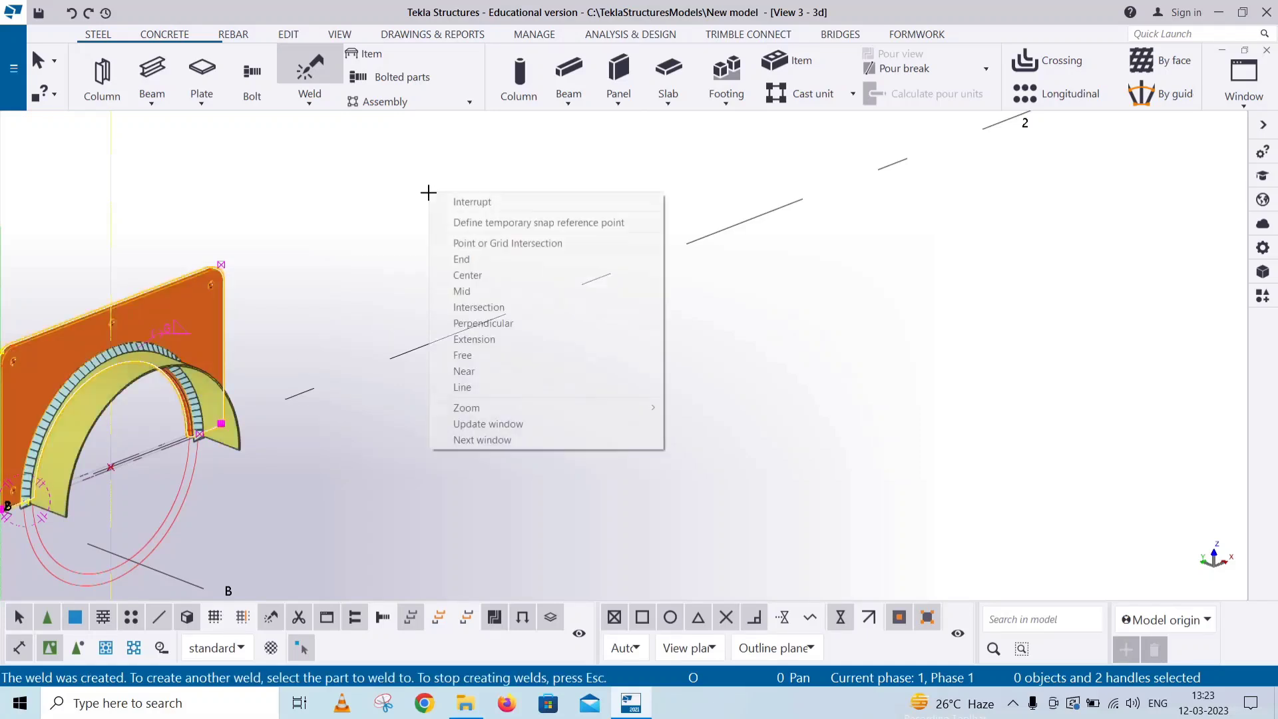
left_click(472, 202)
scroll(656, 437, "down", 4)
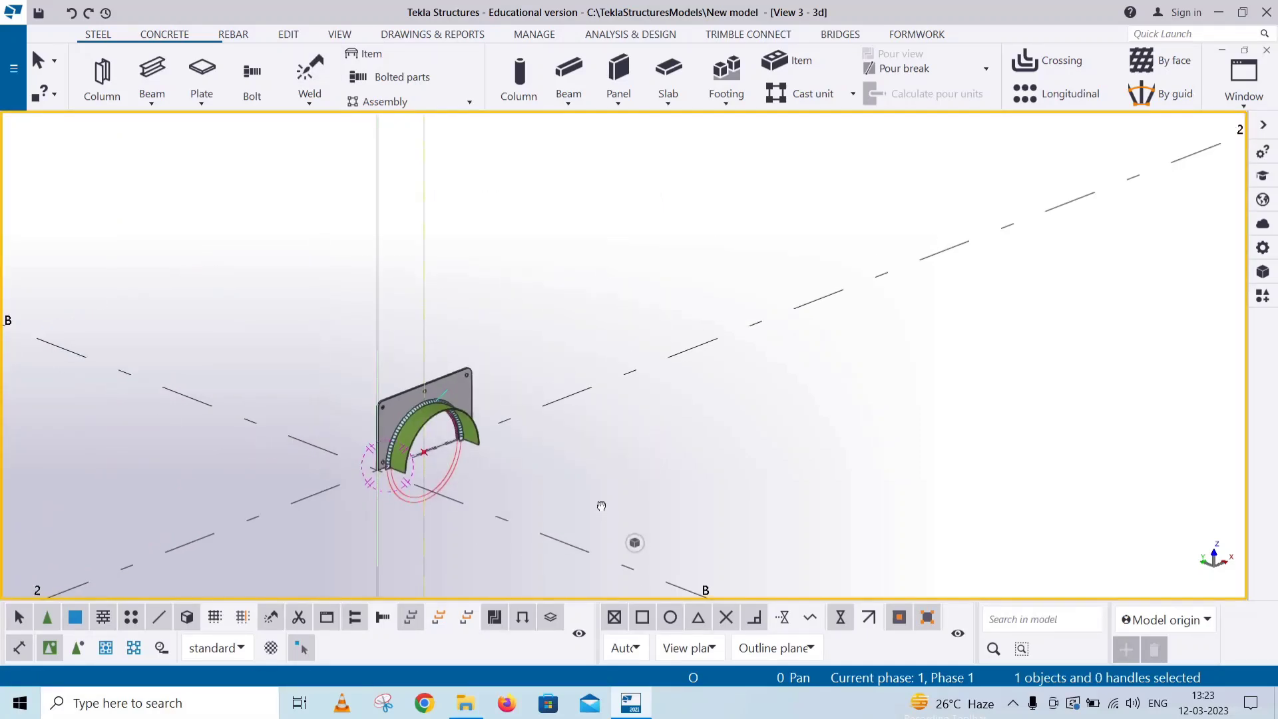
Redraw the 3D view and set its weld representation to Fast in the display settings
right_click(568, 270)
left_click(639, 355)
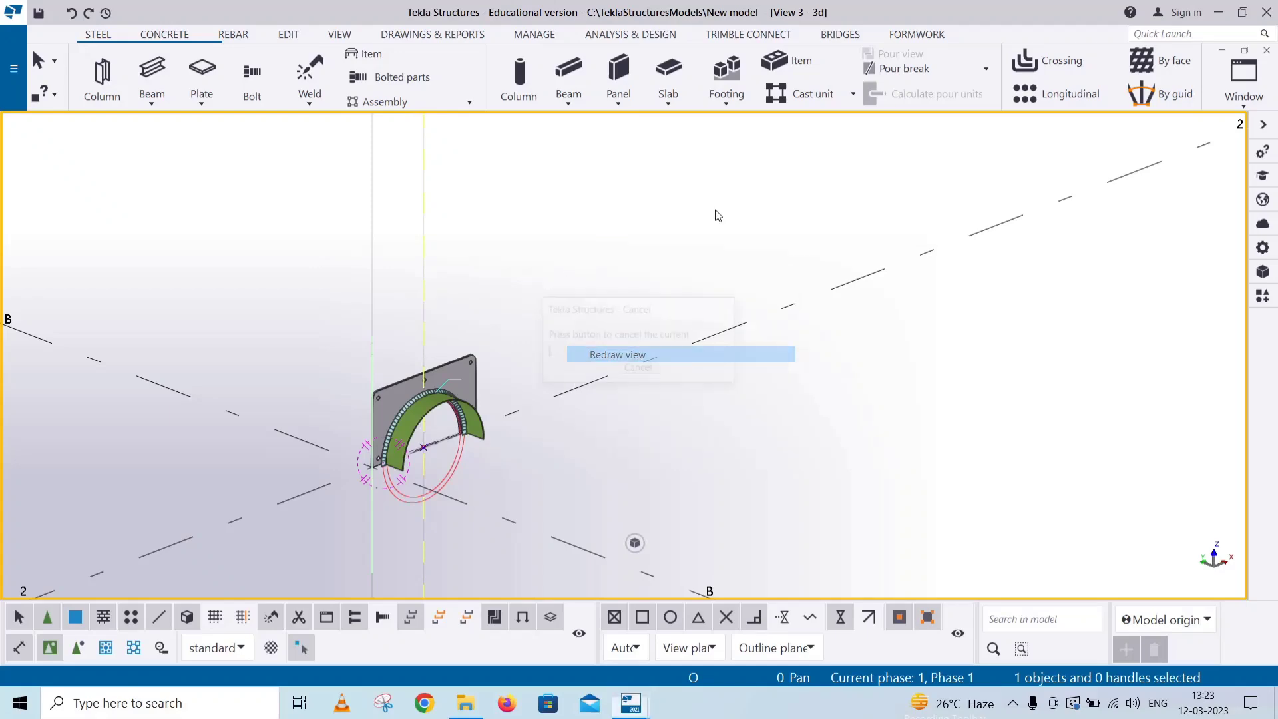
double_click(770, 329)
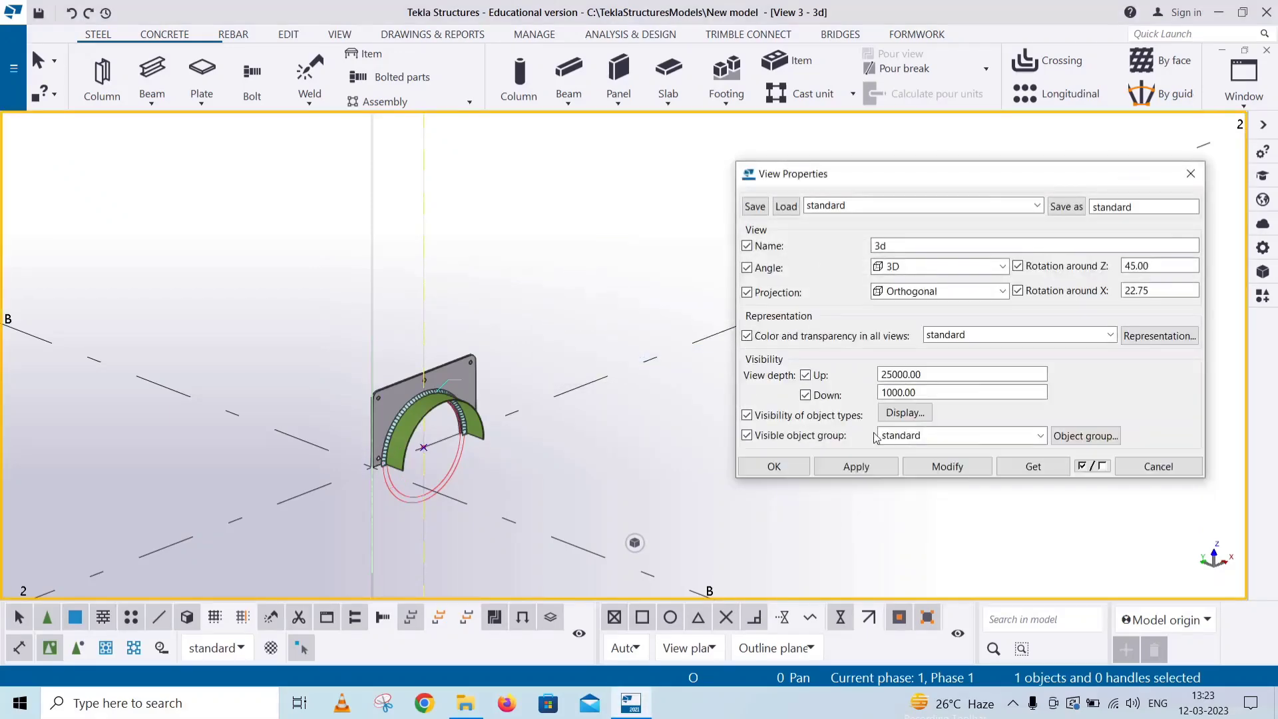
left_click(913, 413)
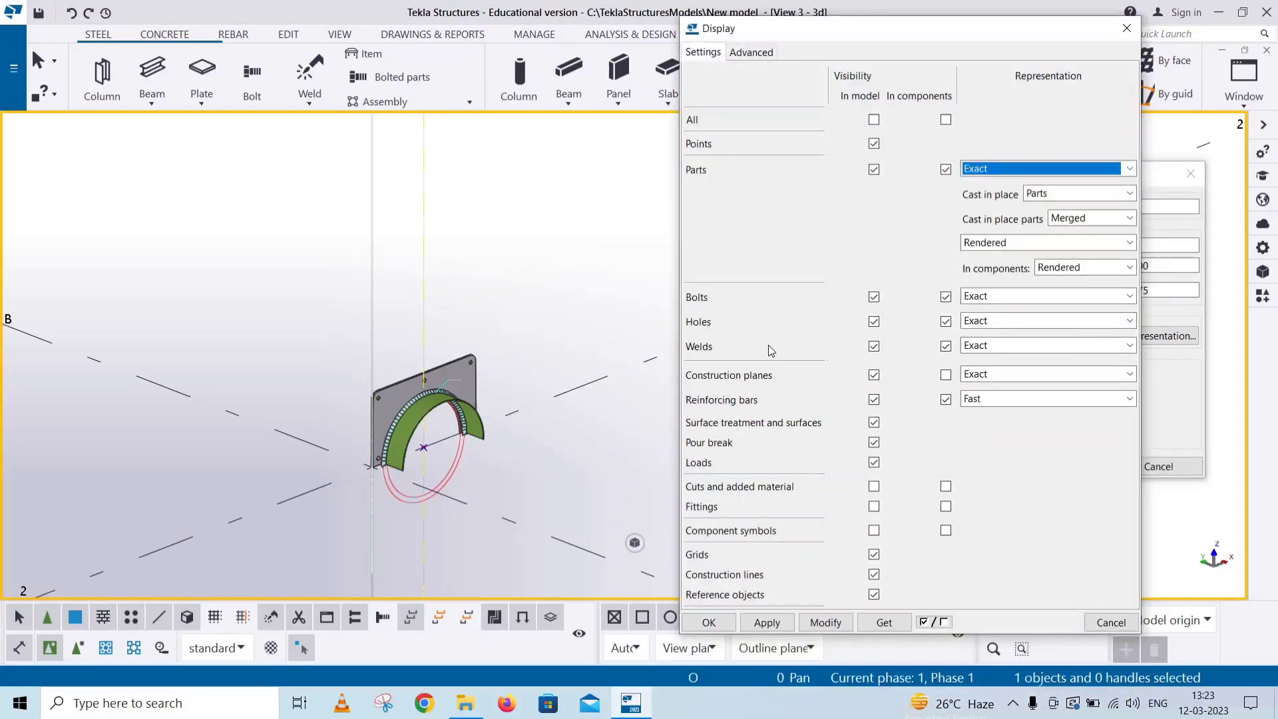
left_click(974, 346)
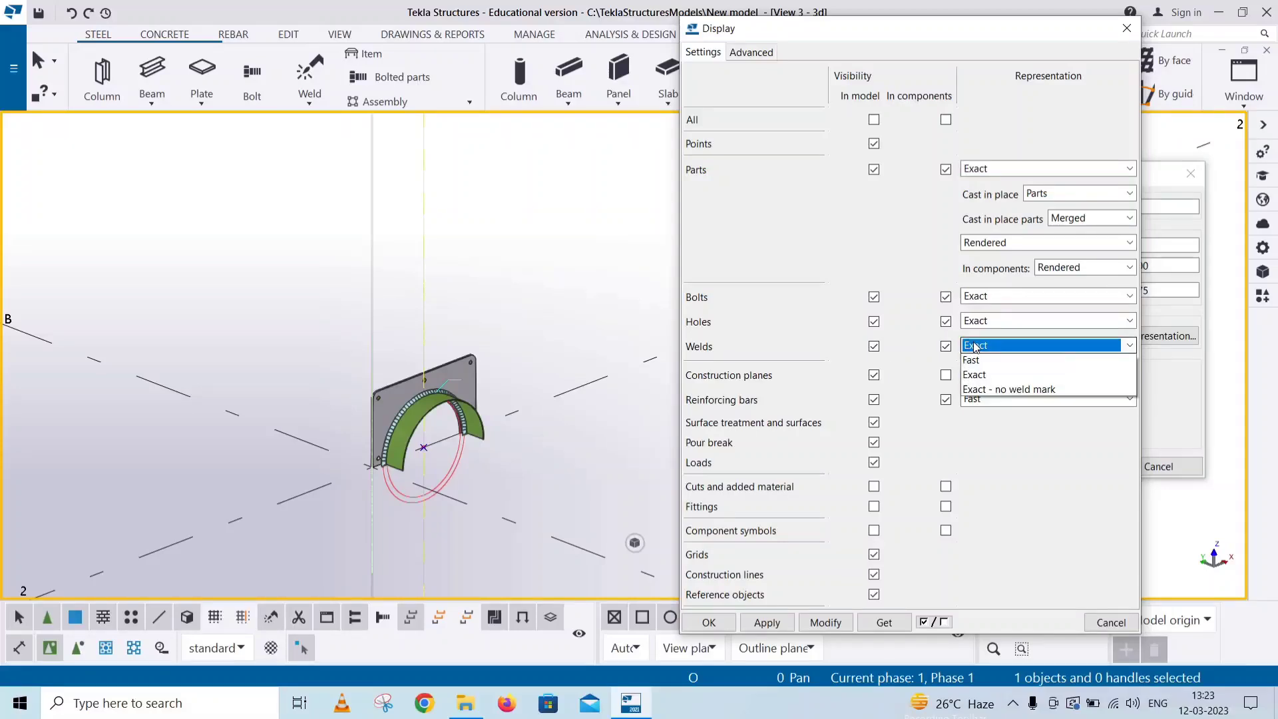
left_click(978, 366)
left_click(834, 622)
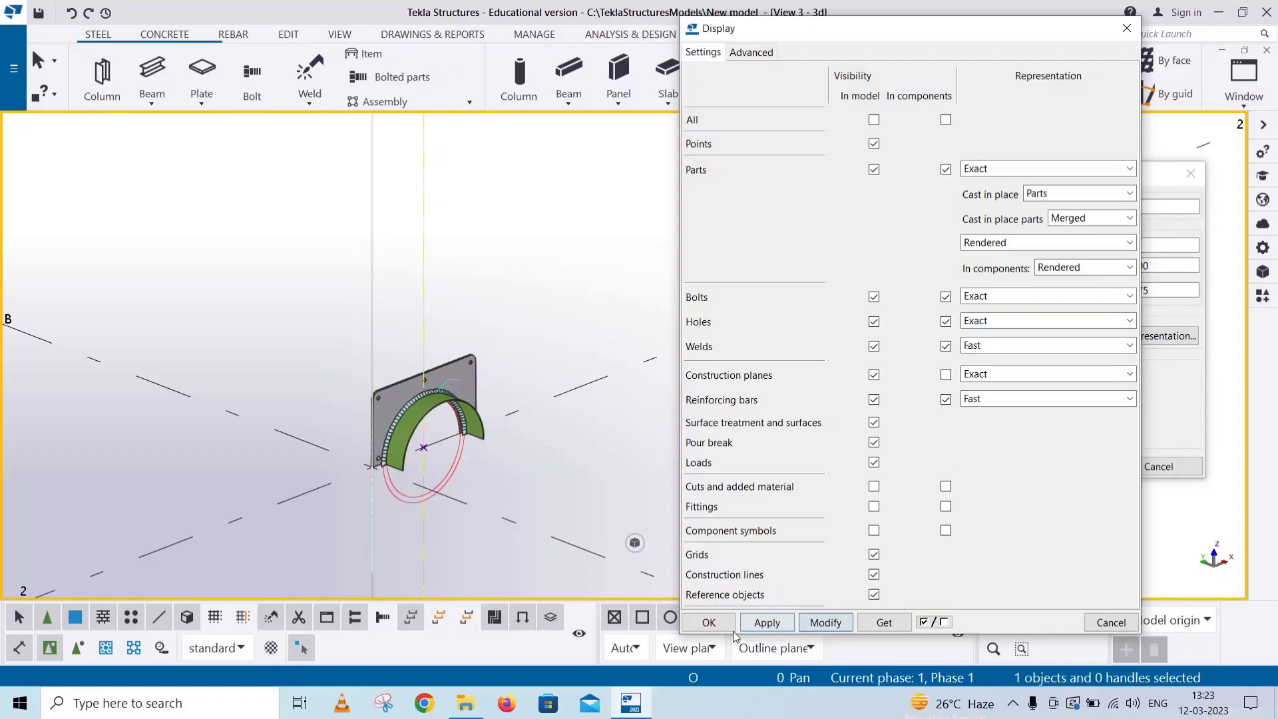
left_click(710, 623)
scroll(421, 405, "up", 3)
scroll(422, 406, "up", 2)
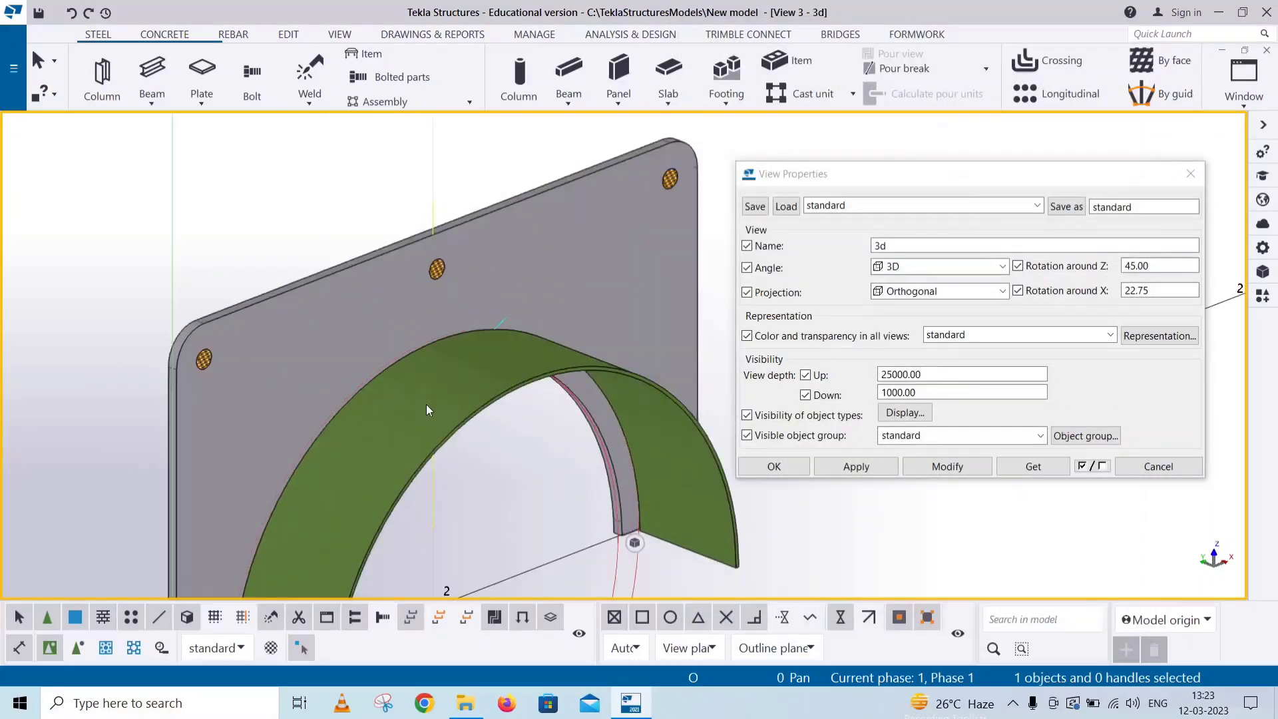
scroll(427, 405, "up", 2)
scroll(427, 405, "up", 2)
key("Page_Down")
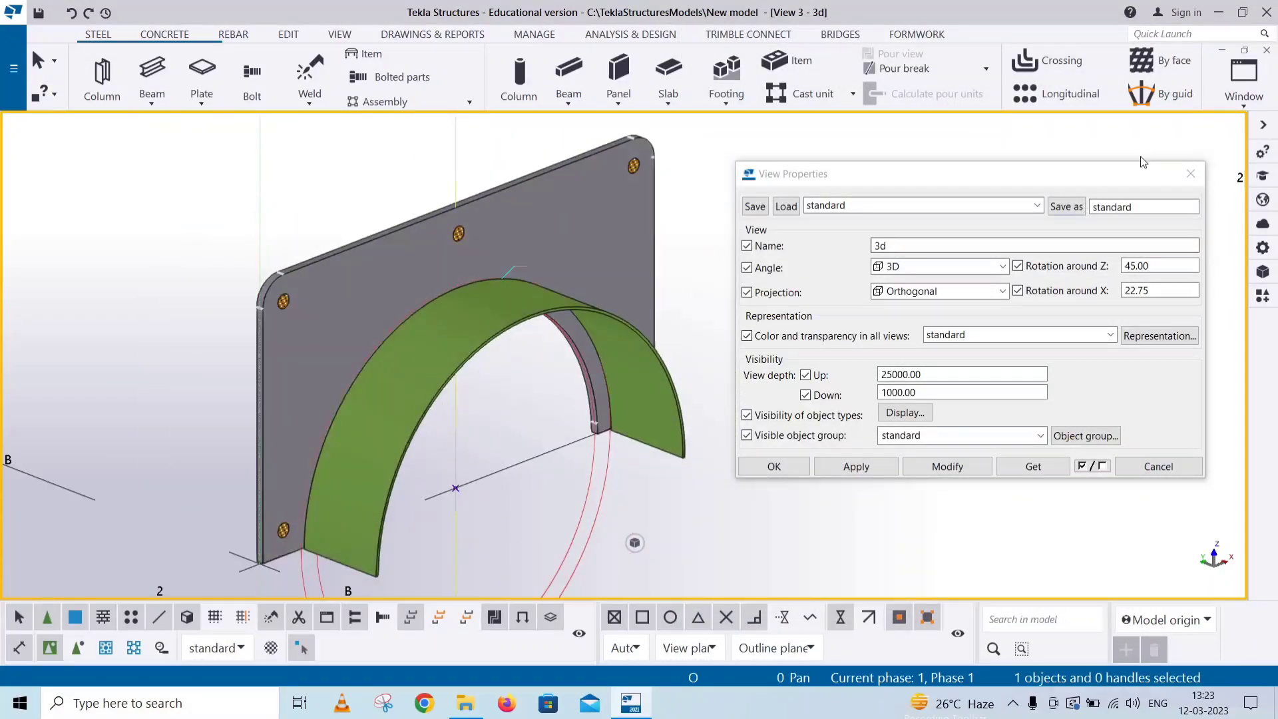
left_click(1191, 175)
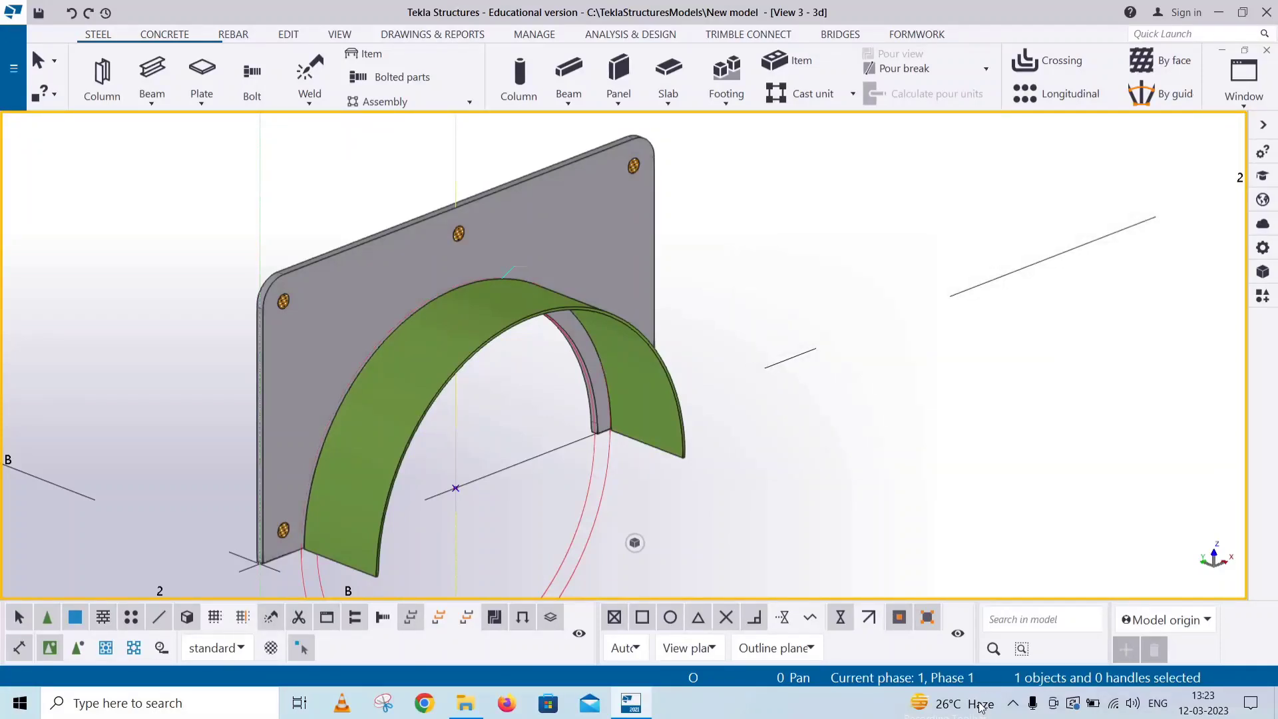